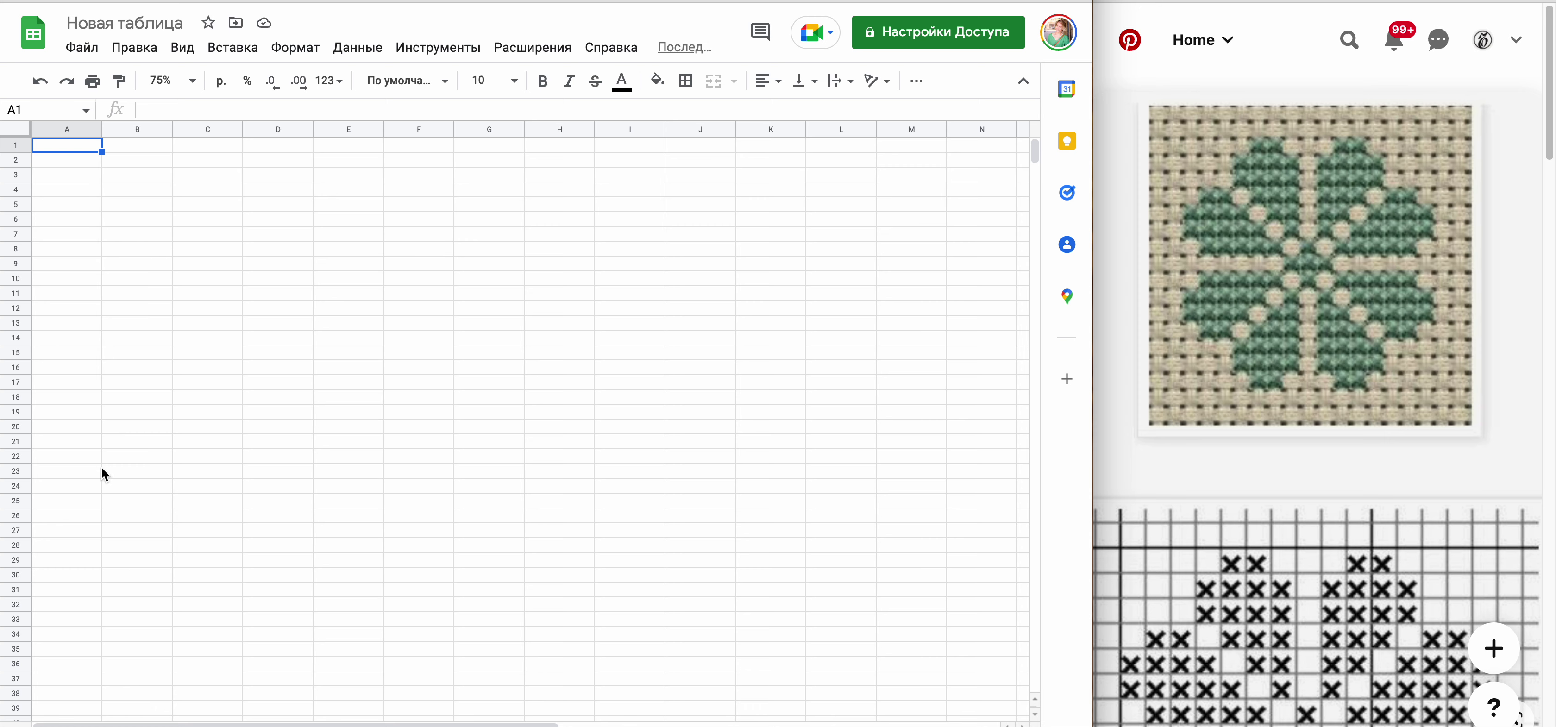
- Resize columns A through M to a width of 16 pixels
left_click(612, 268)
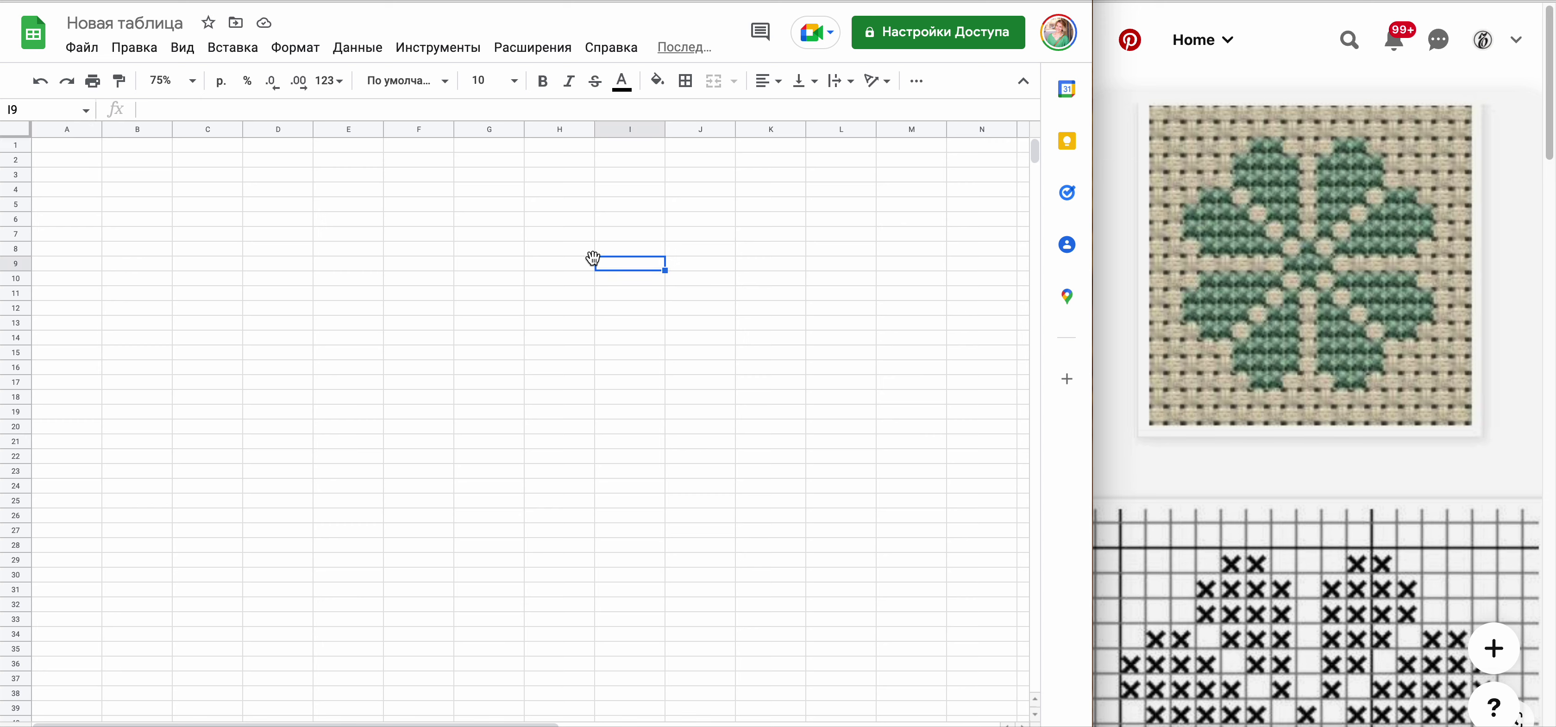
left_click(556, 217)
left_click(471, 214)
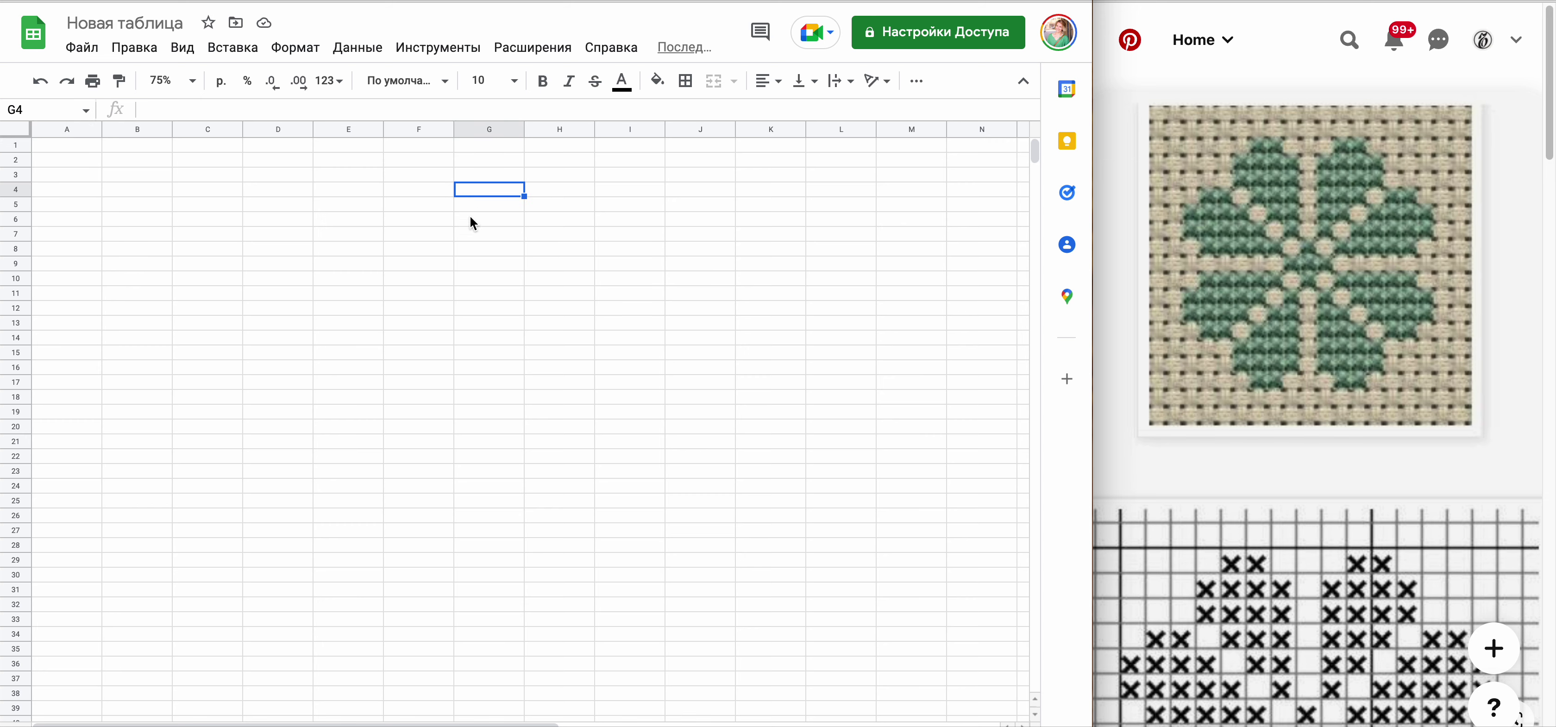
left_click(403, 223)
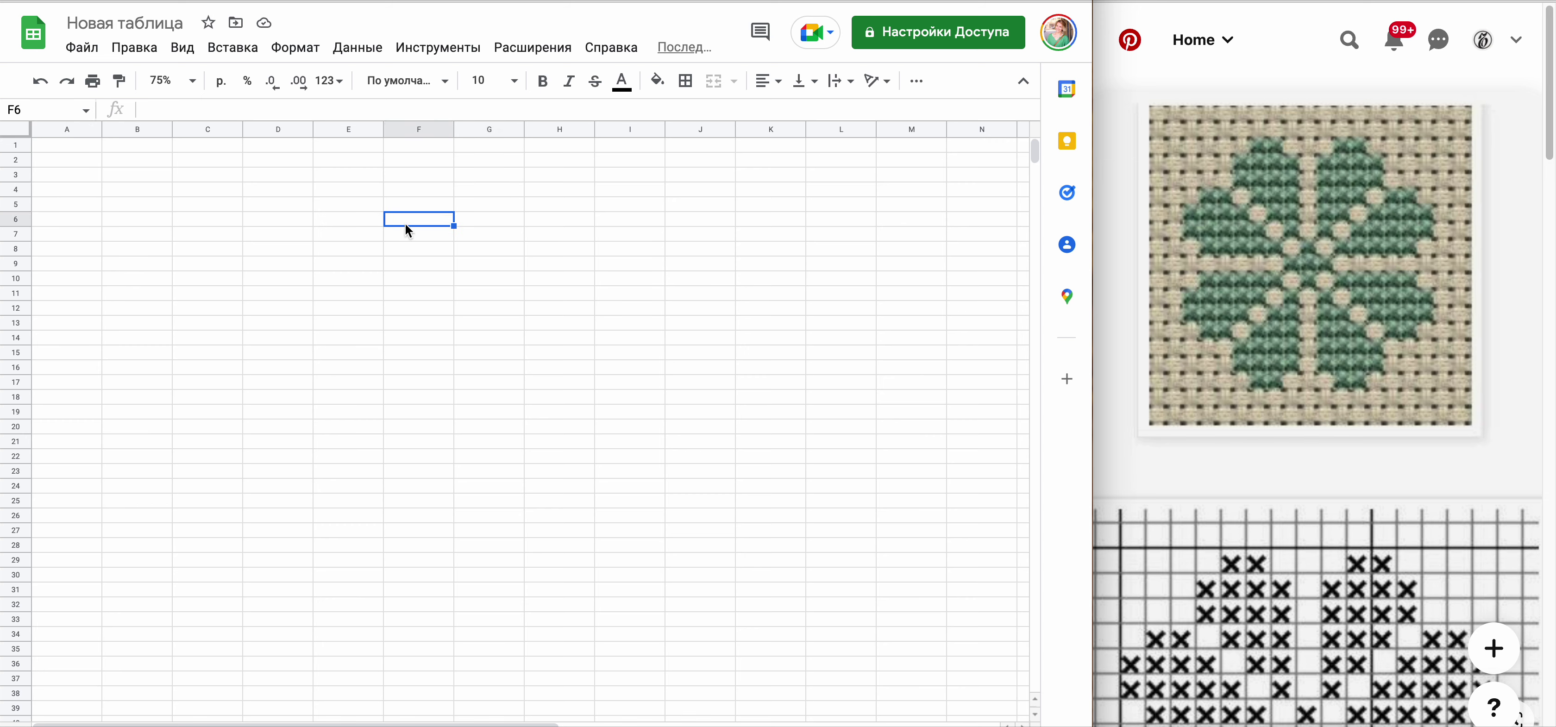
left_click(306, 205)
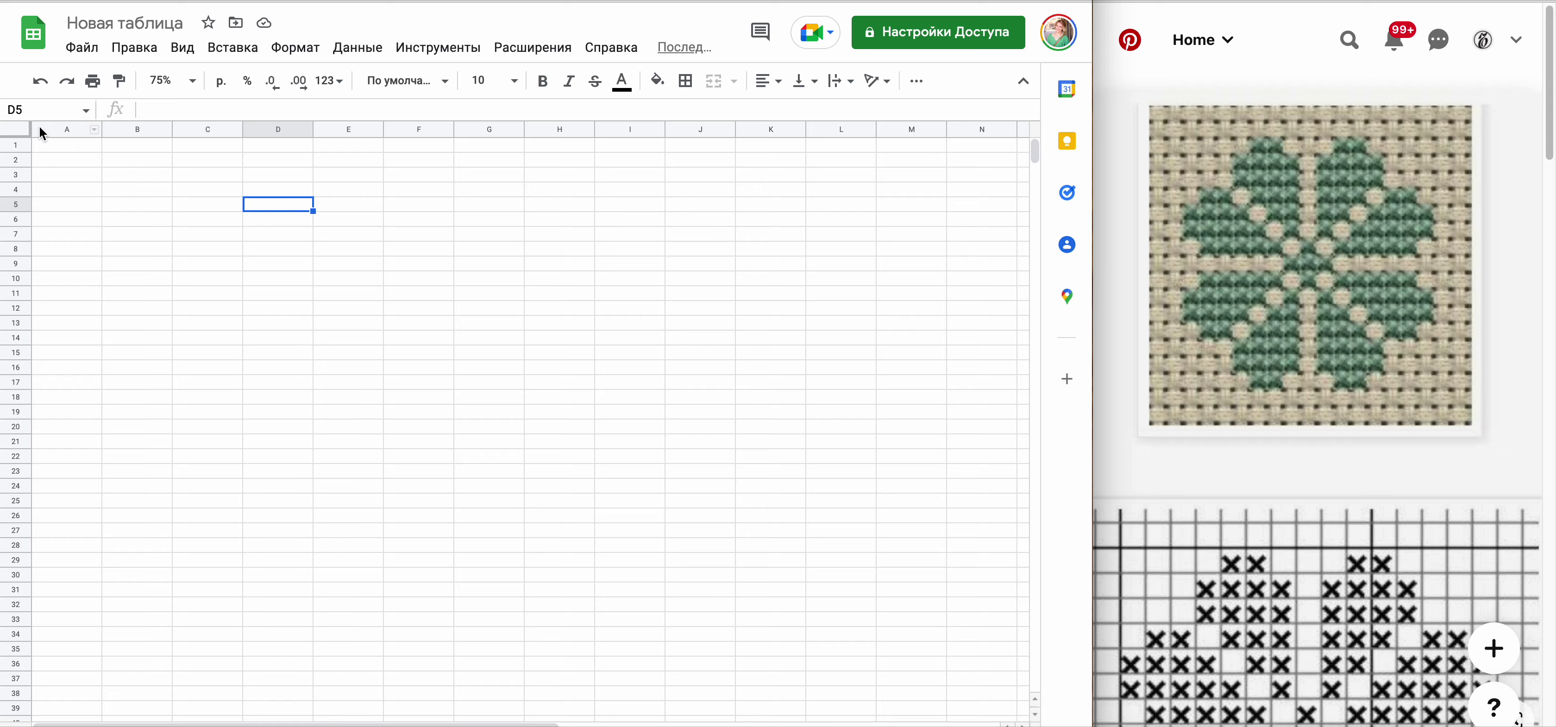
left_click_drag(42, 130, 894, 138)
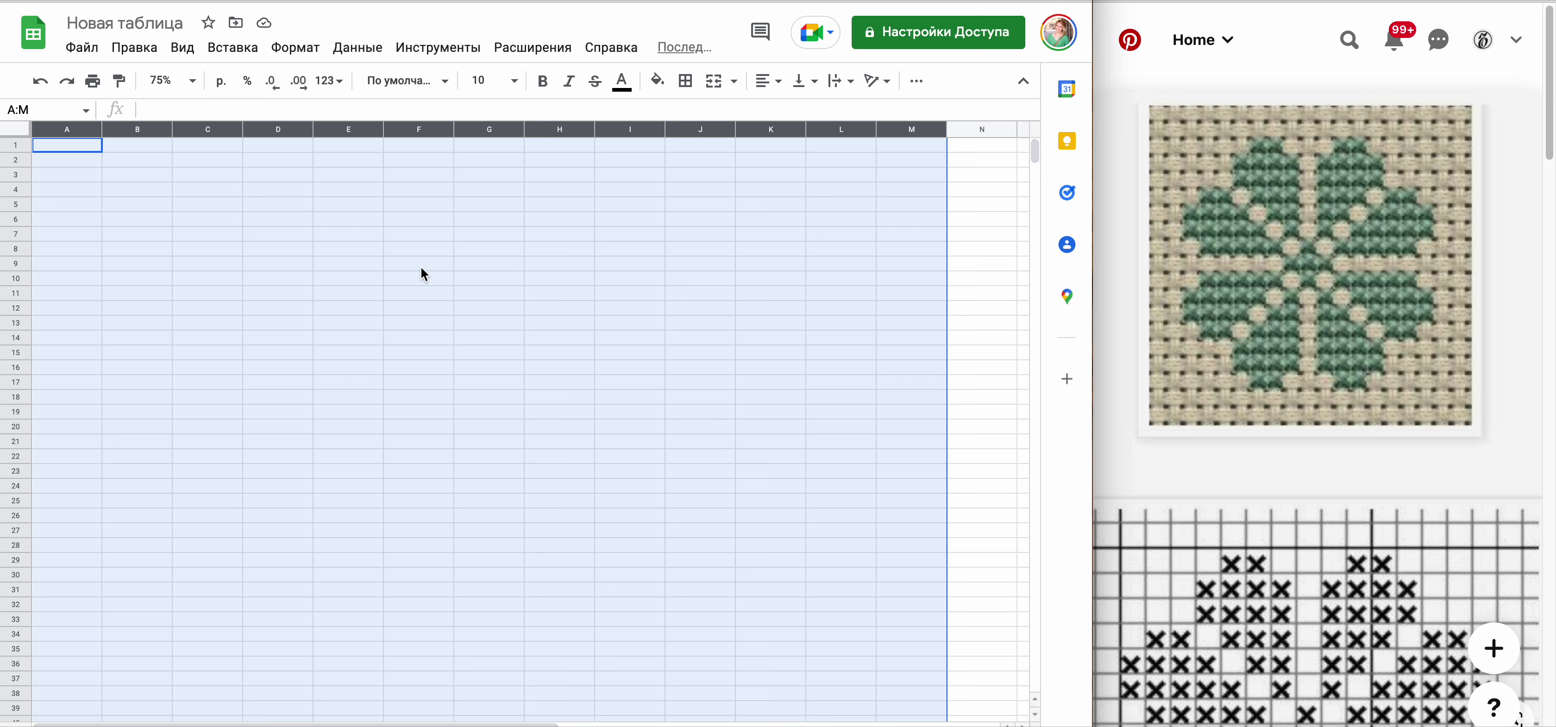
right_click(415, 208)
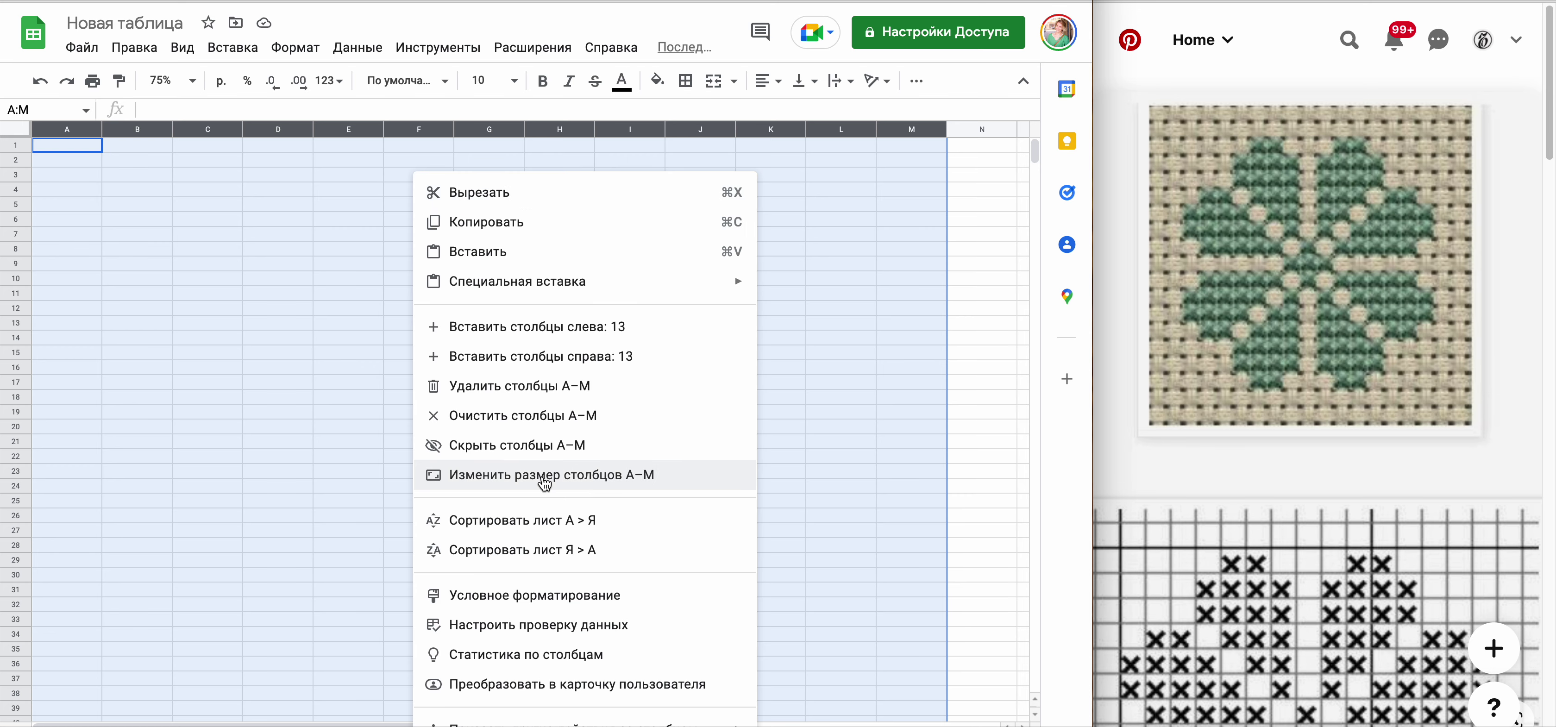
left_click(544, 481)
type("16")
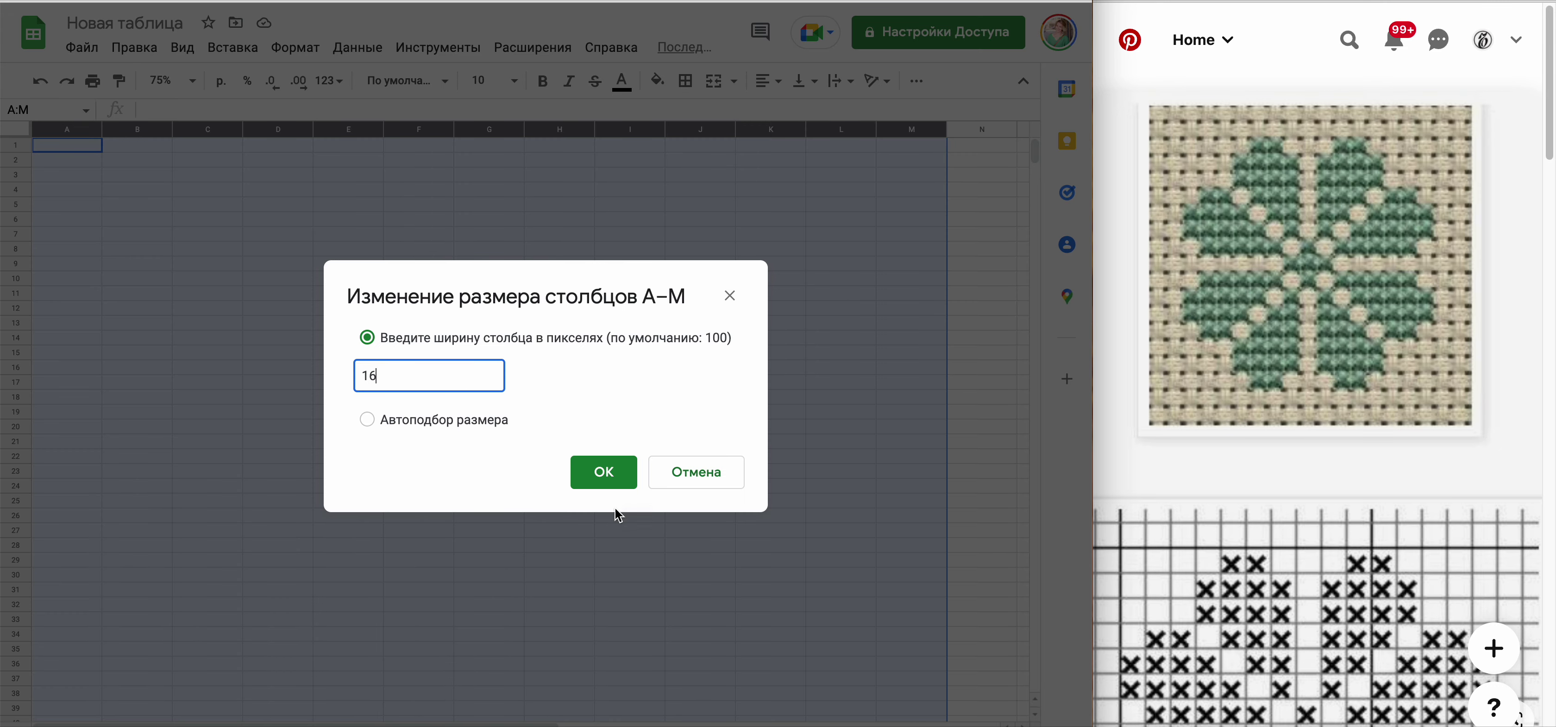
left_click(604, 473)
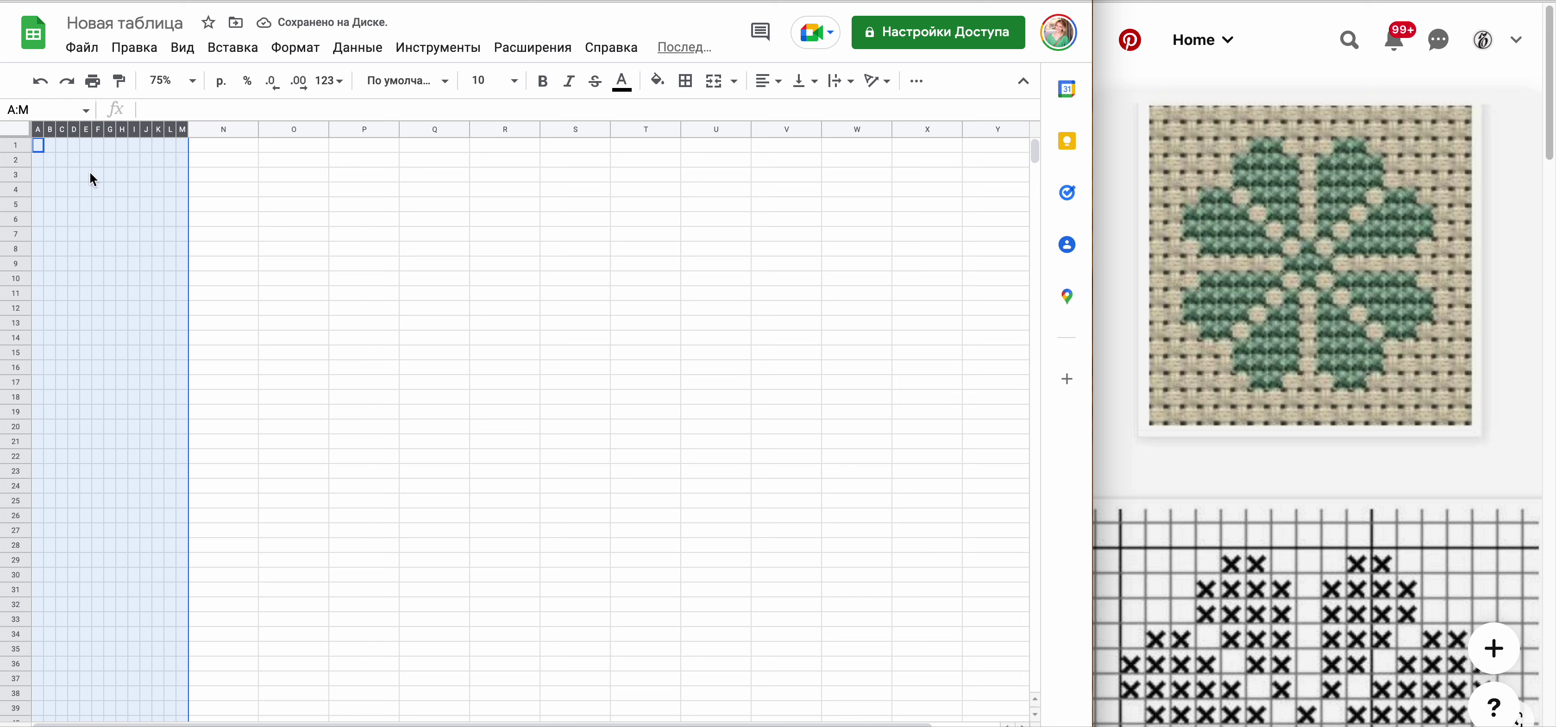
- Change the height of rows 1–24 from 21 to 16 pixels
left_click(226, 199)
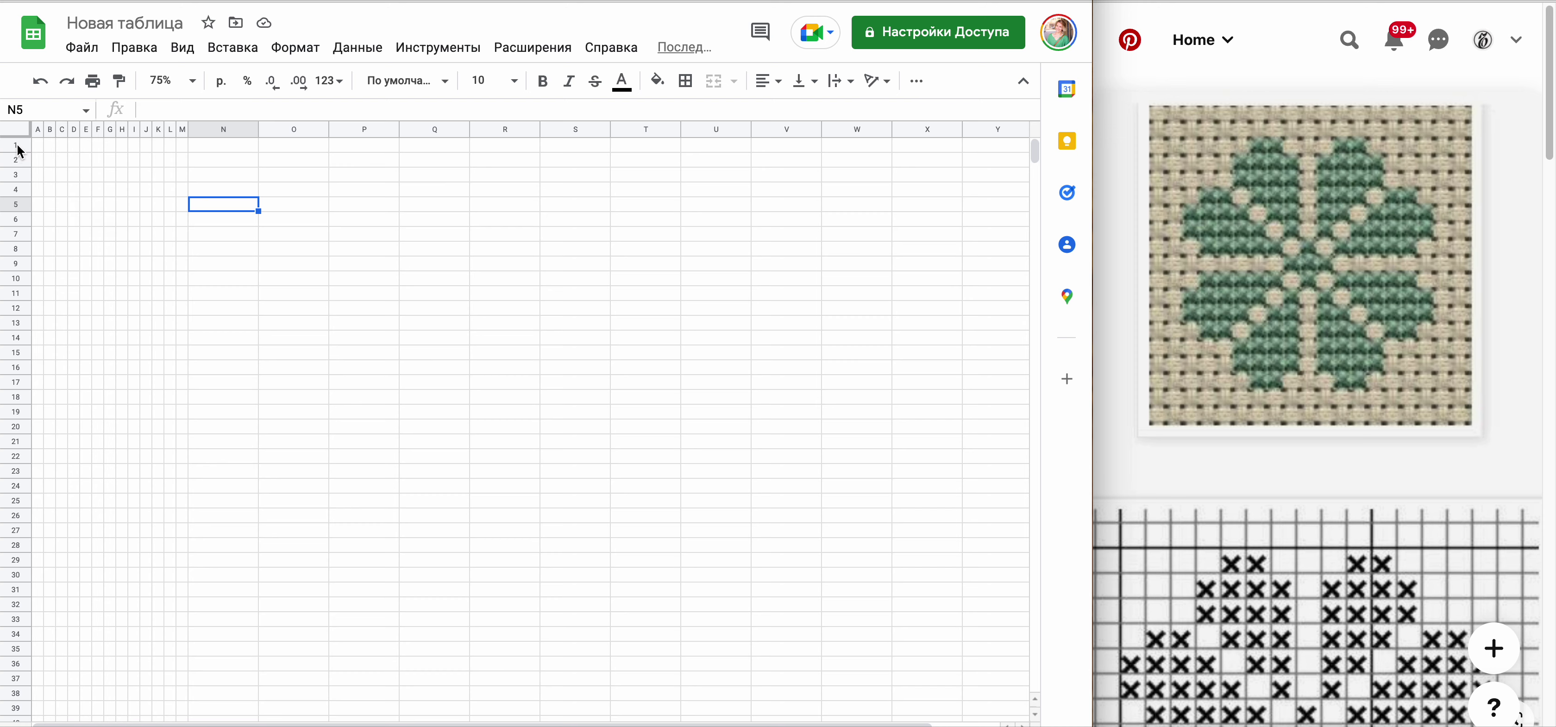
left_click_drag(20, 148, 18, 489)
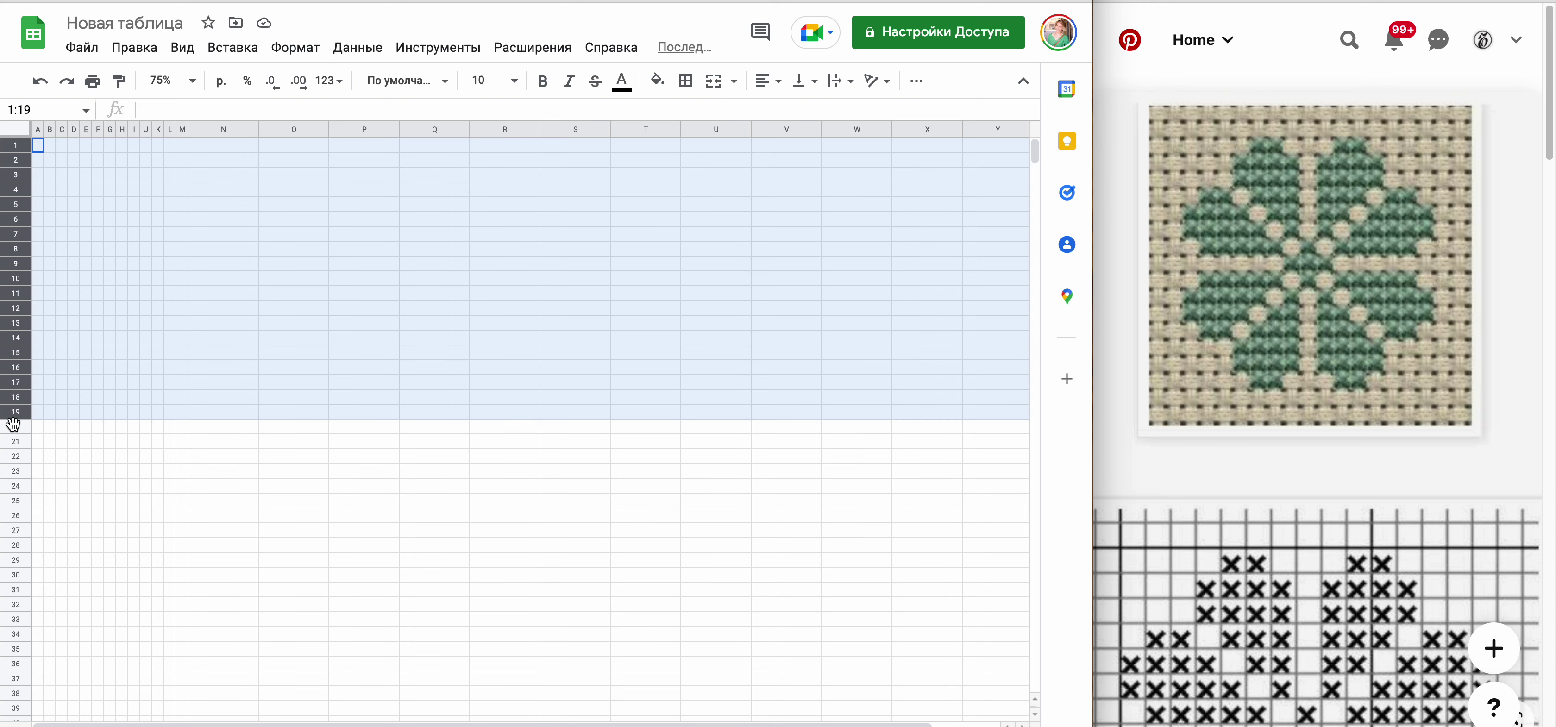
right_click(21, 250)
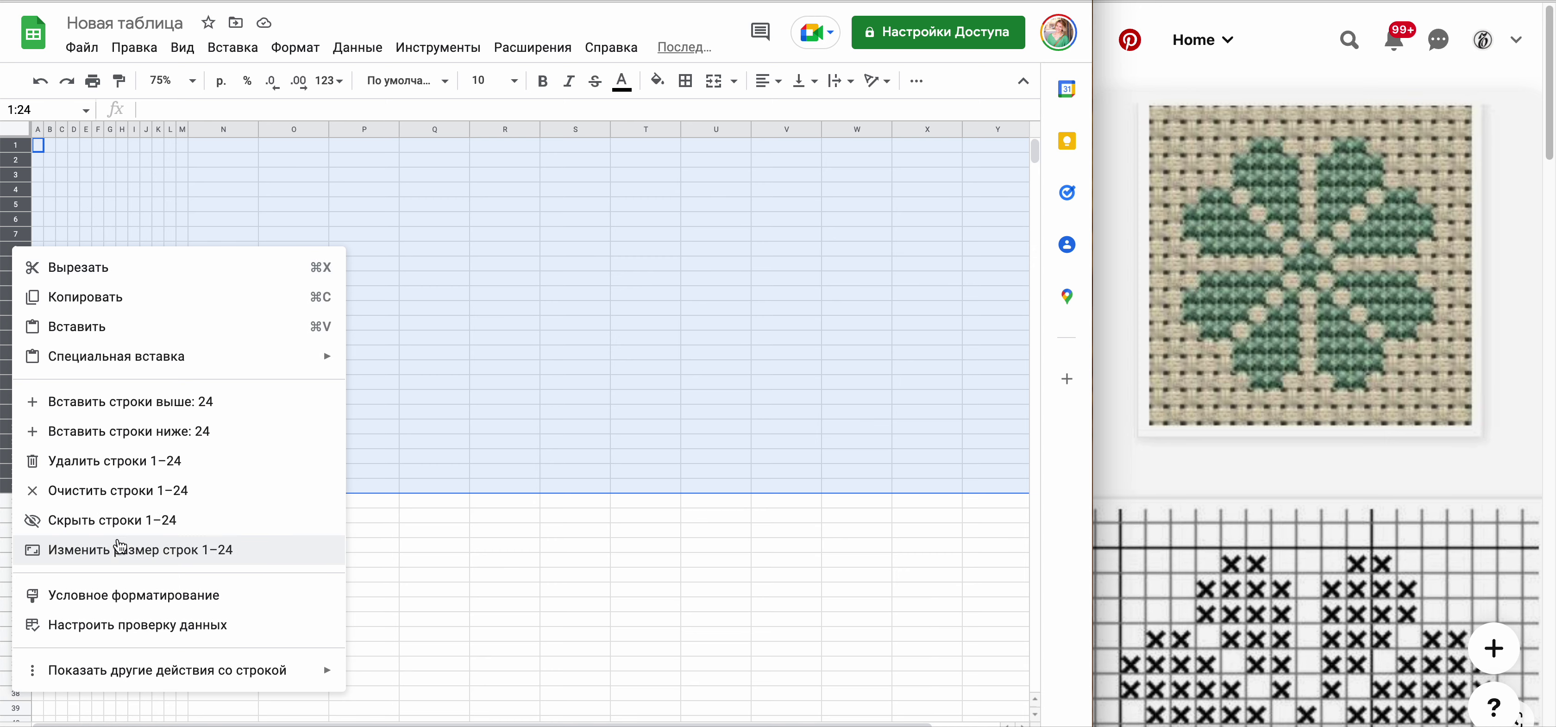
left_click(111, 549)
left_click(435, 388)
key("BackSpace")
key("BackSpace")
type("16")
key("Return")
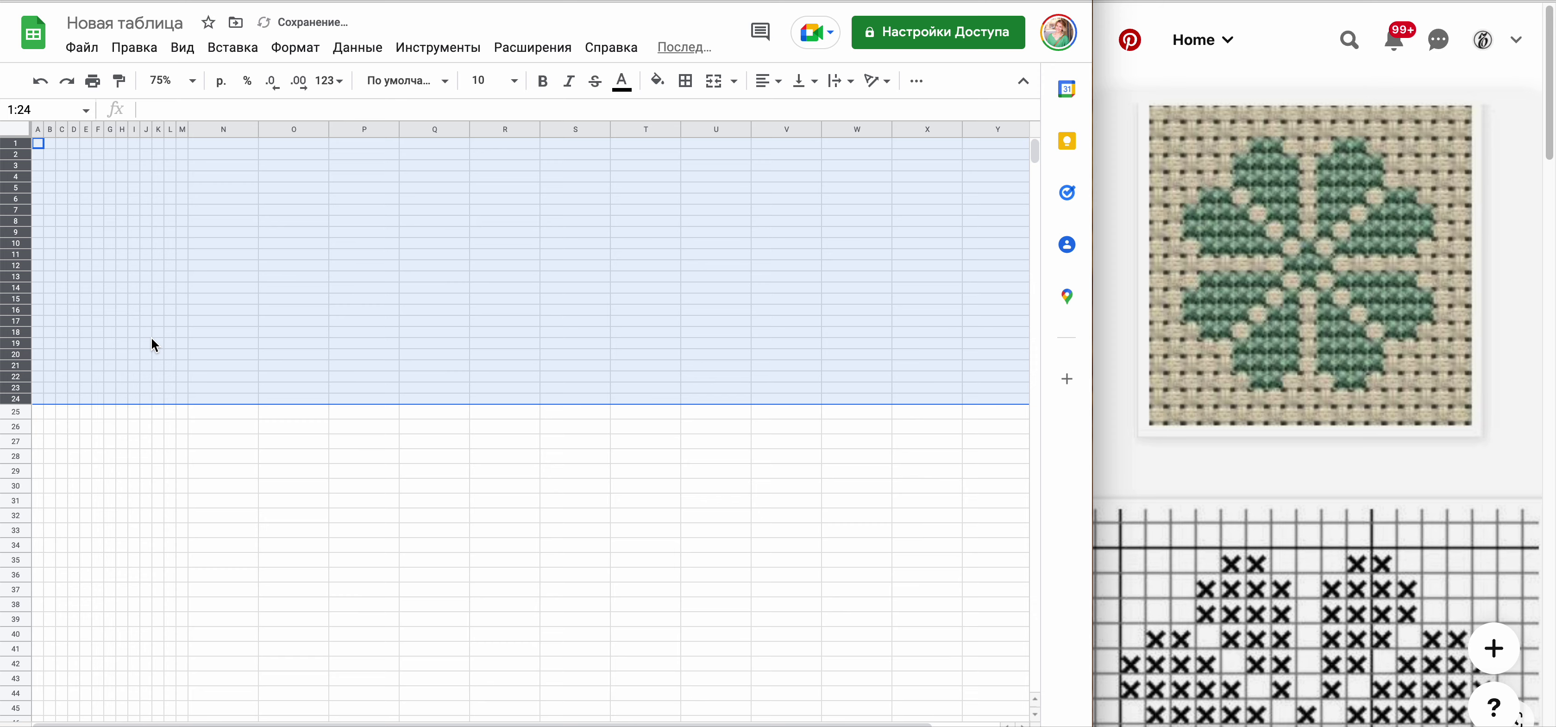
left_click(211, 286)
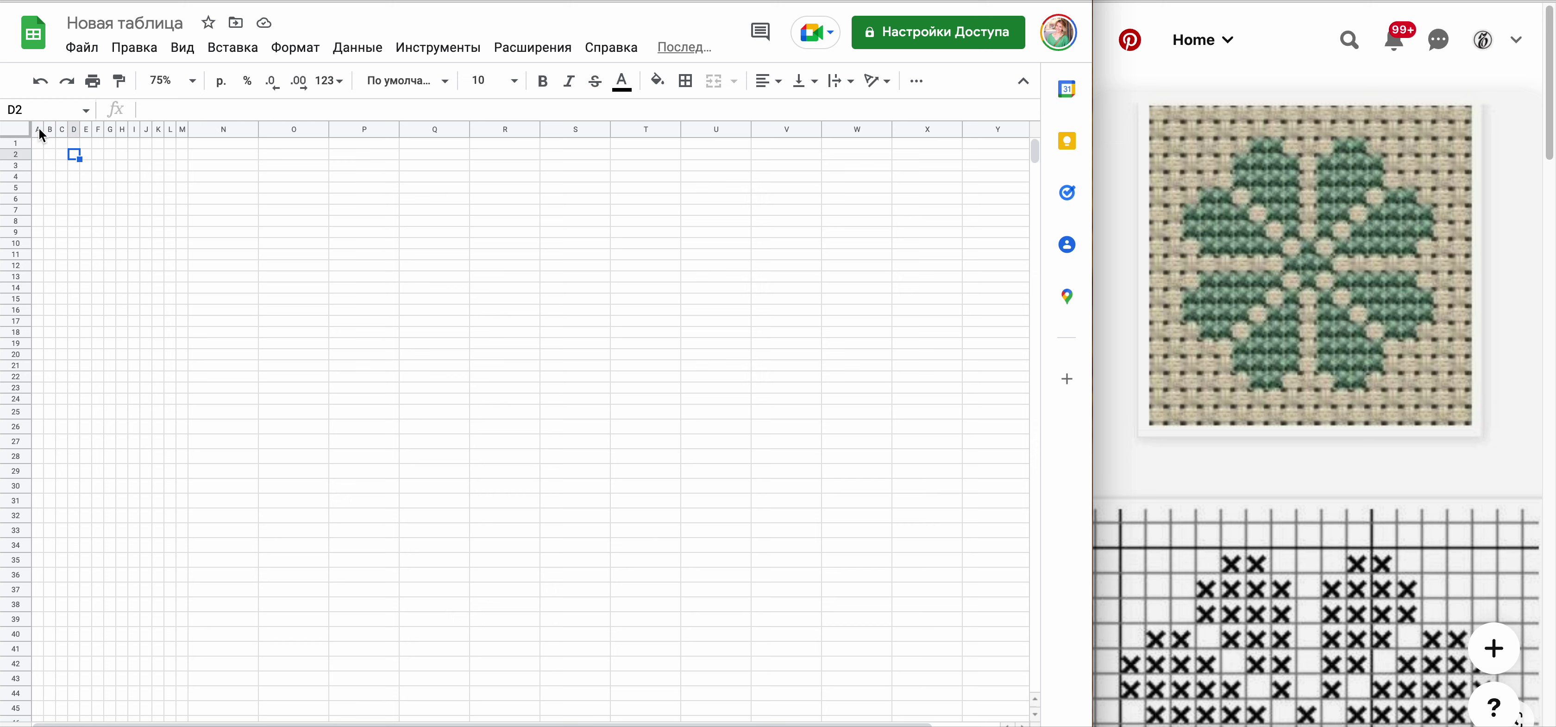
- Insert six blocks of 13 narrow columns to the right, extending the grid to column CE
left_click_drag(37, 129, 184, 130)
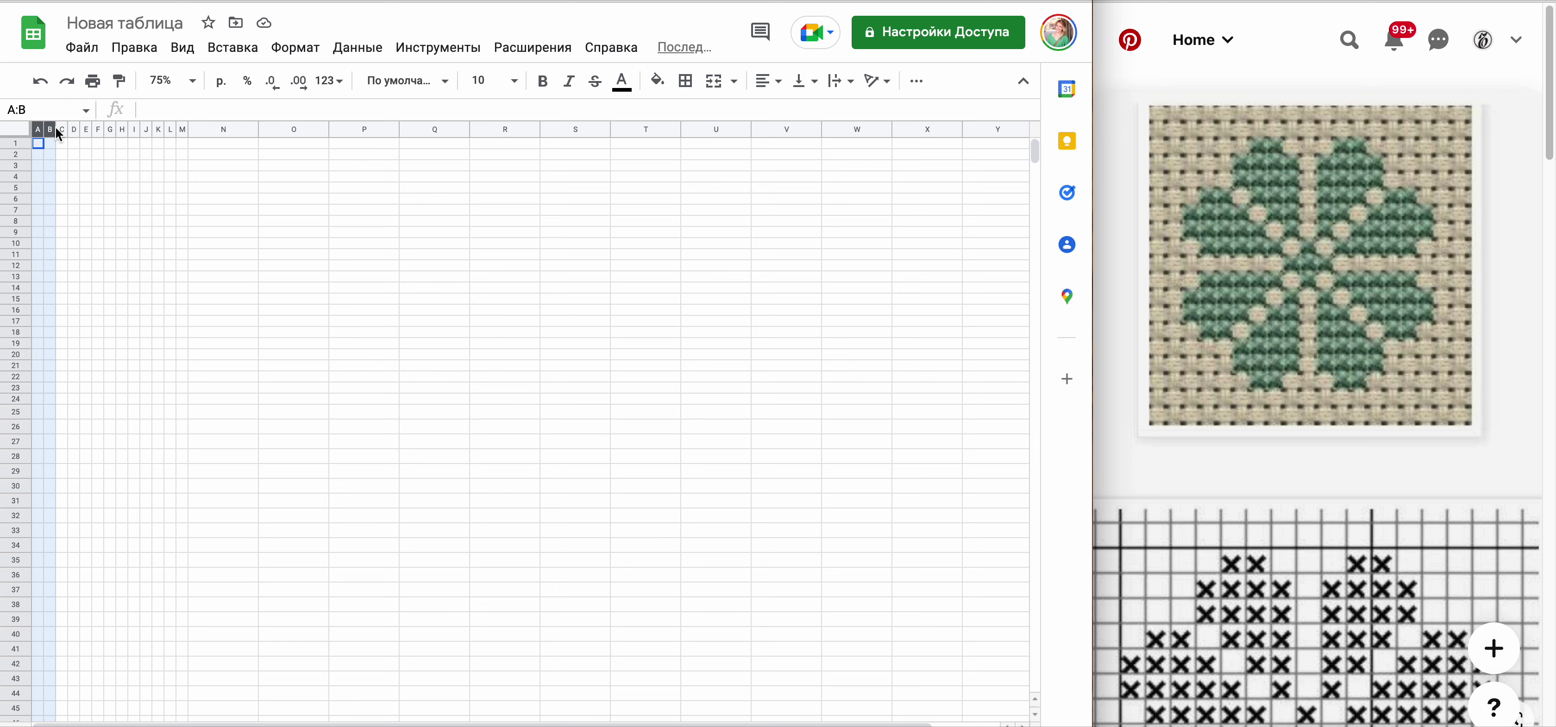
right_click(150, 174)
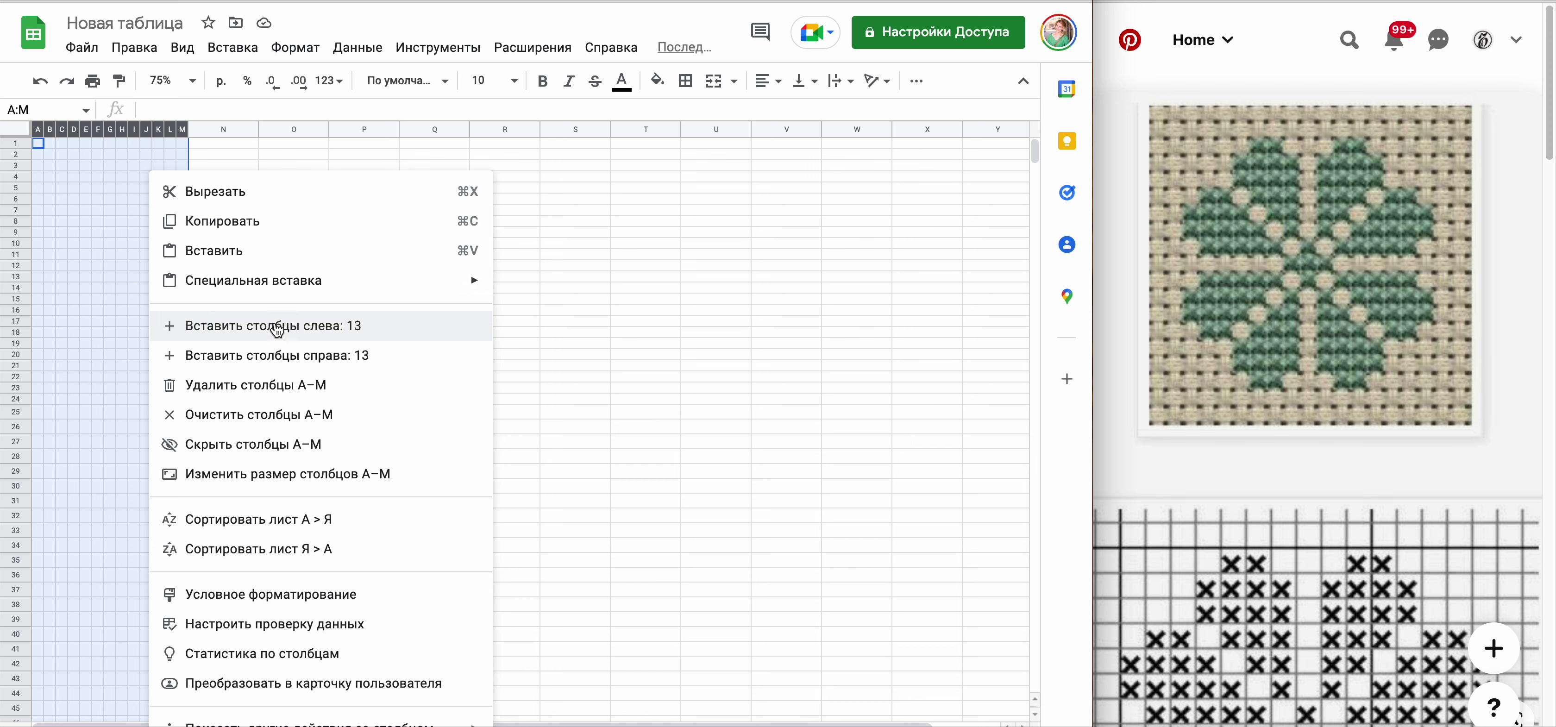
left_click(268, 355)
right_click(273, 201)
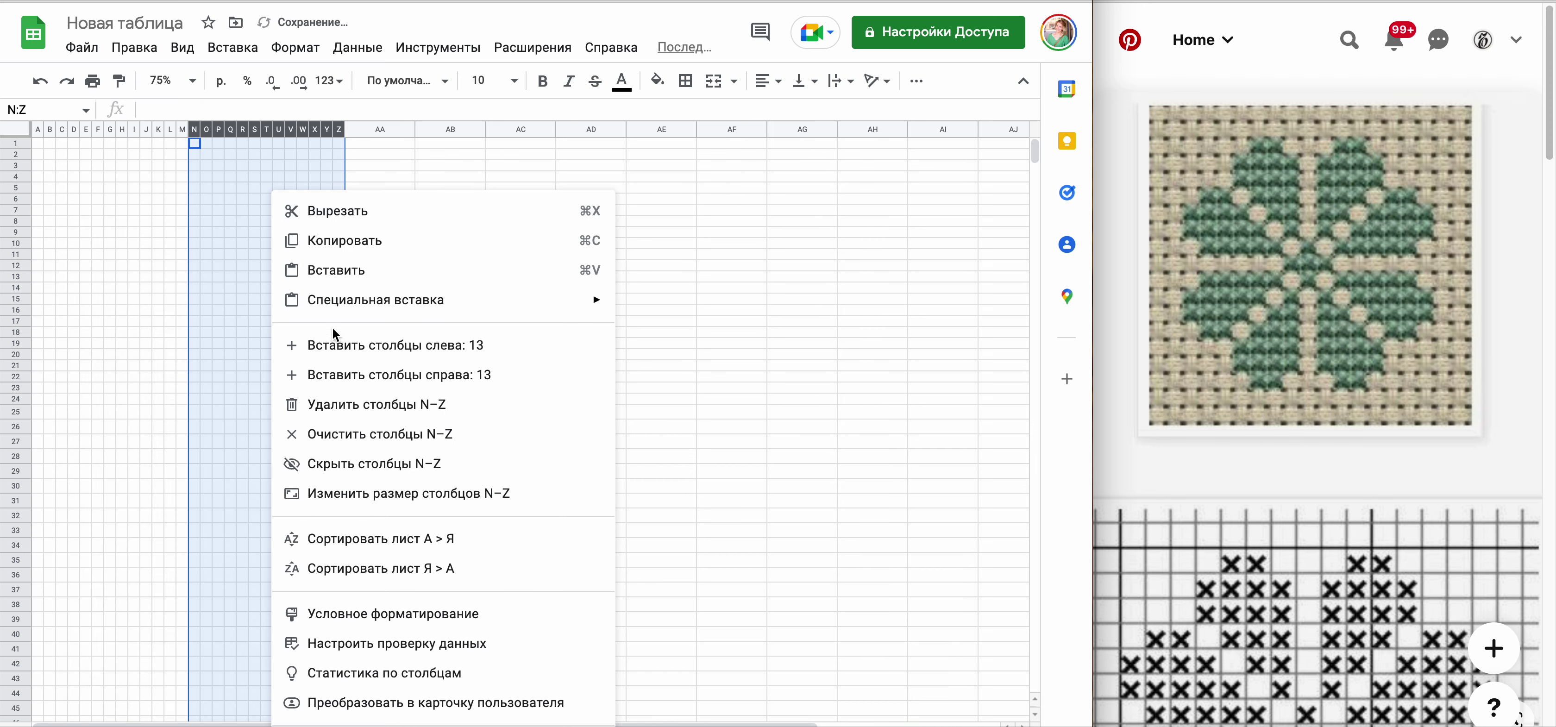
left_click(338, 376)
right_click(415, 195)
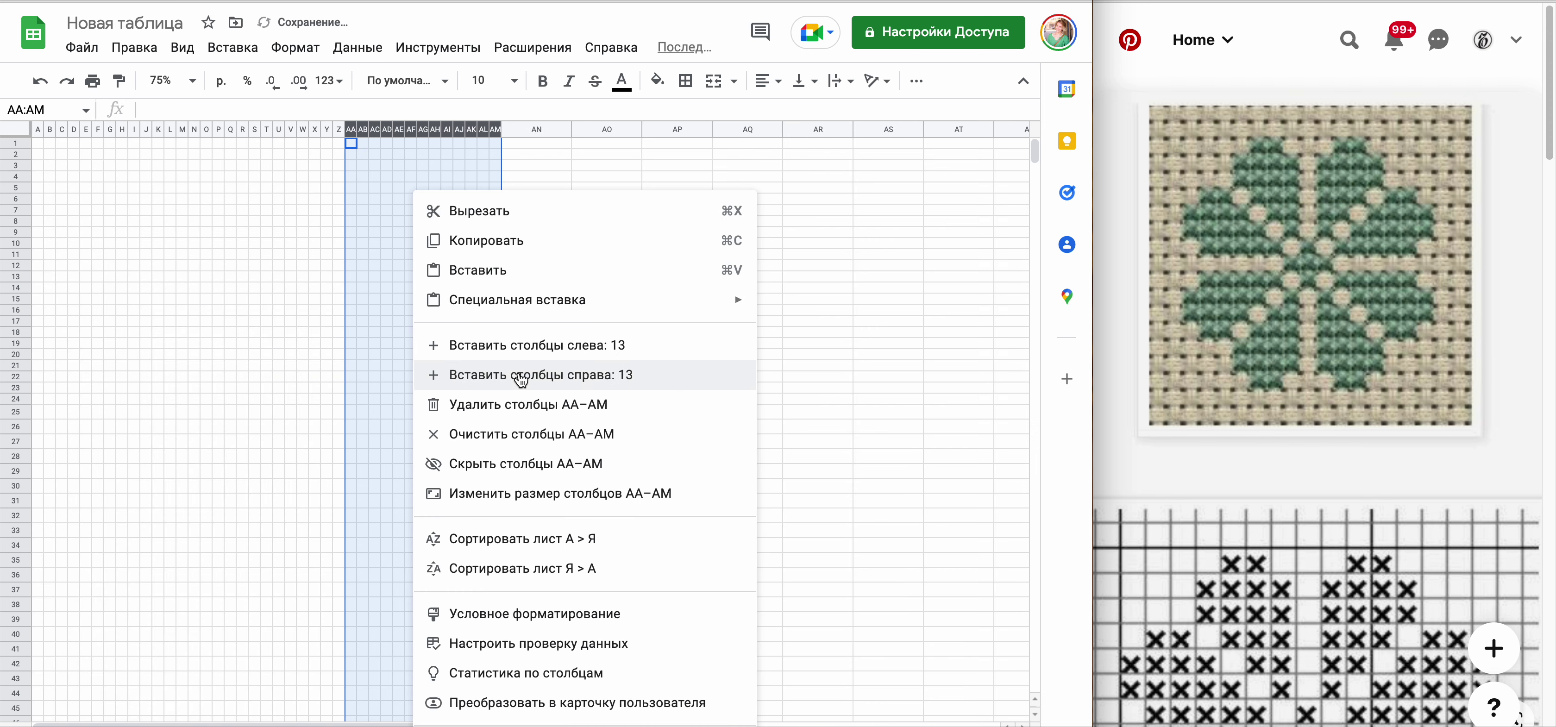
left_click(520, 375)
right_click(604, 237)
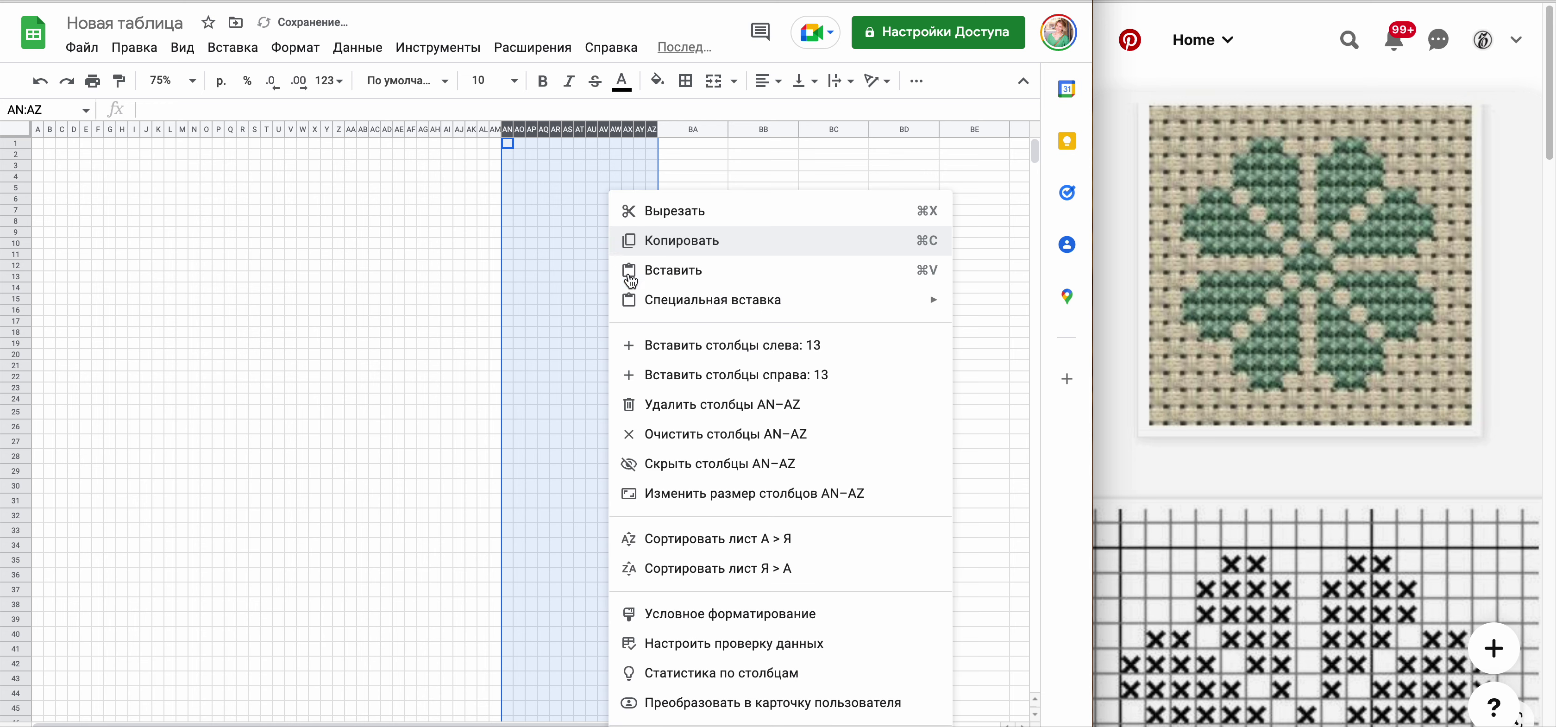
left_click(622, 371)
right_click(700, 222)
left_click(893, 374)
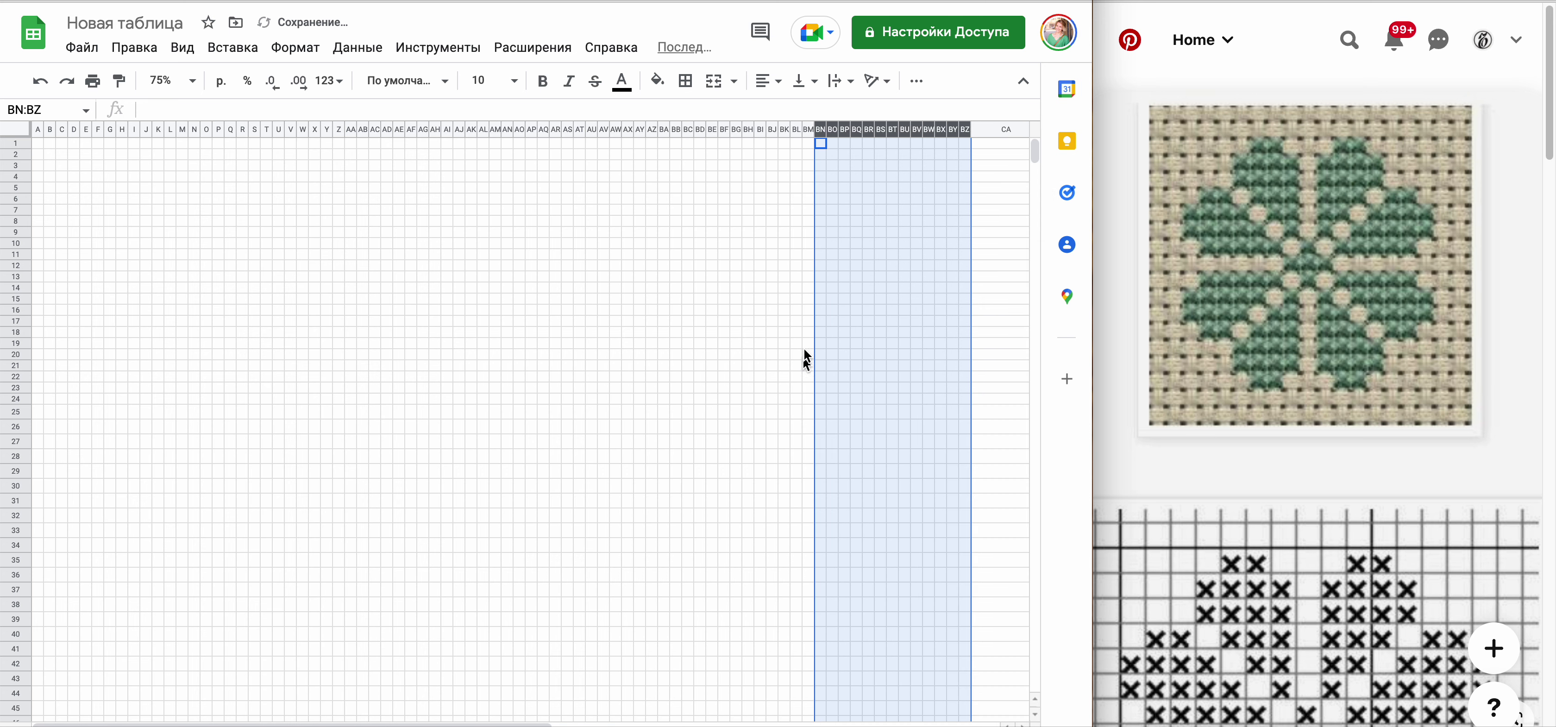
right_click(864, 181)
left_click(665, 365)
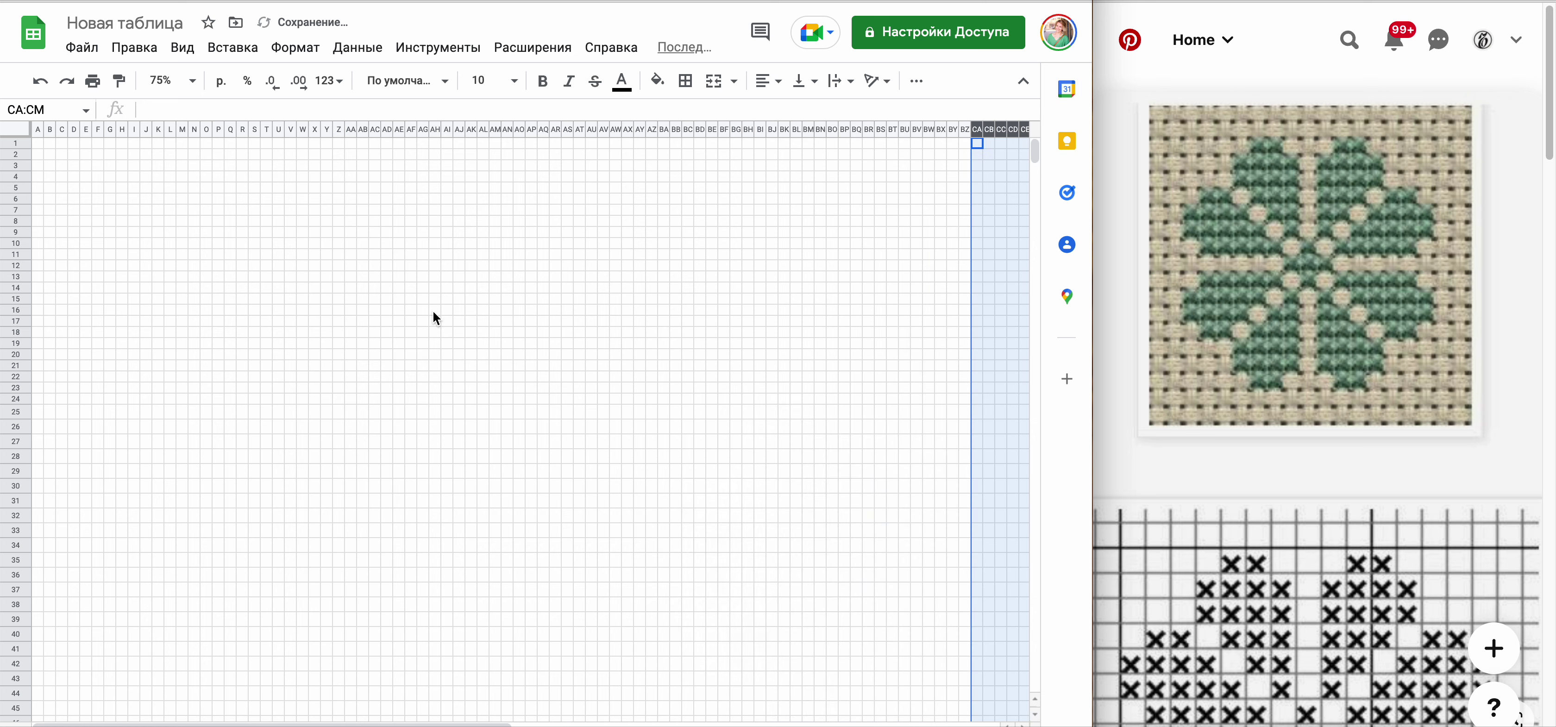
left_click(411, 299)
- Insert three blocks of 15 short rows below rows 15, 30 and 45
left_click_drag(16, 145, 24, 300)
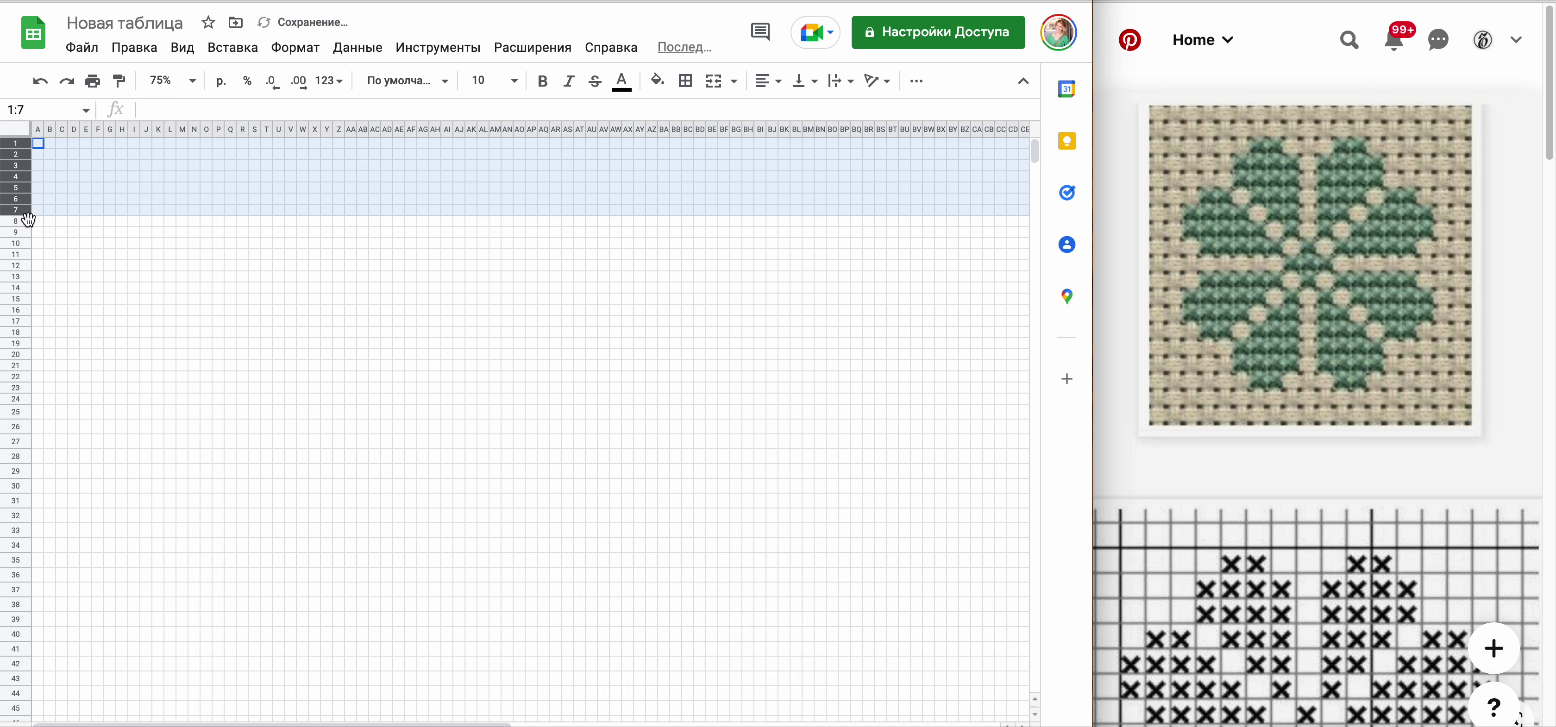
right_click(26, 231)
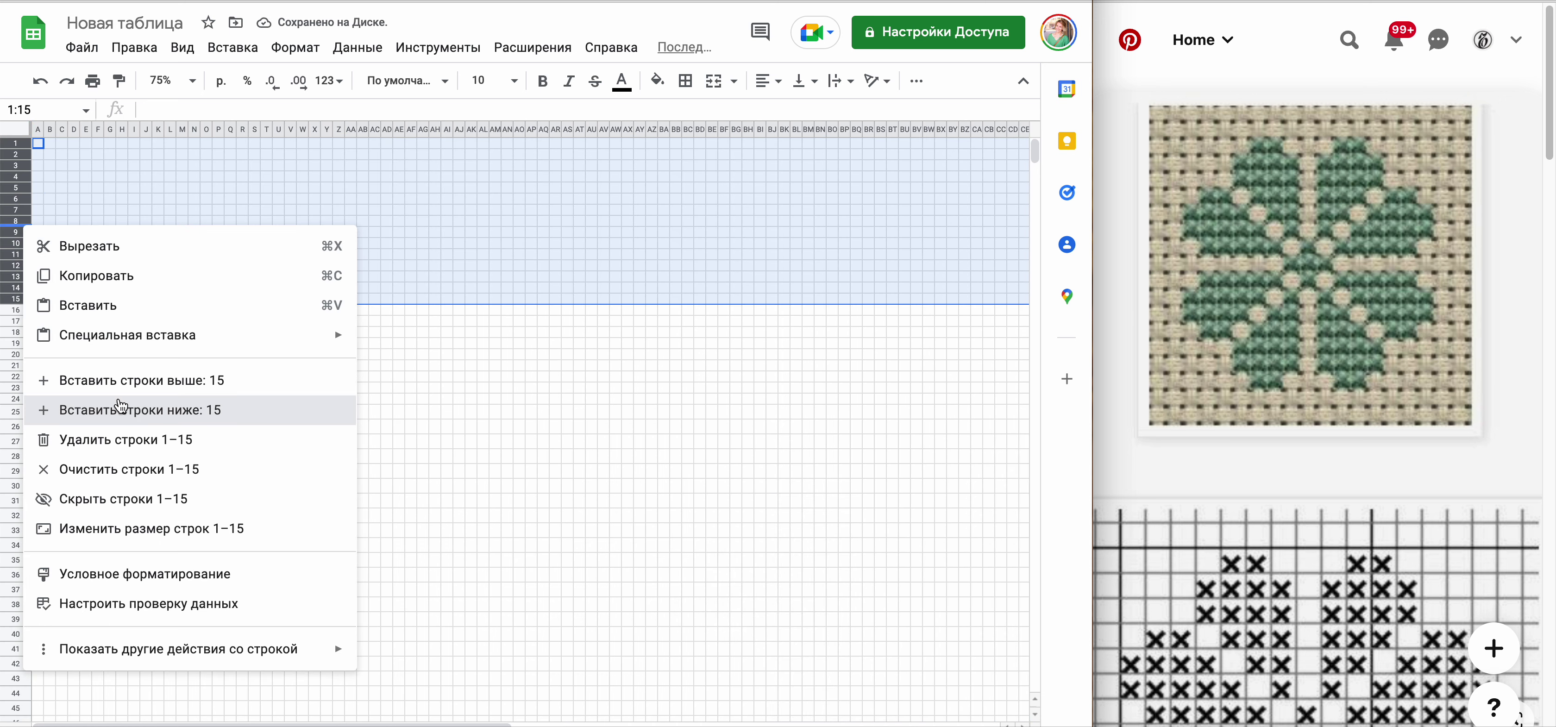
left_click(36, 411)
right_click(27, 360)
left_click(36, 509)
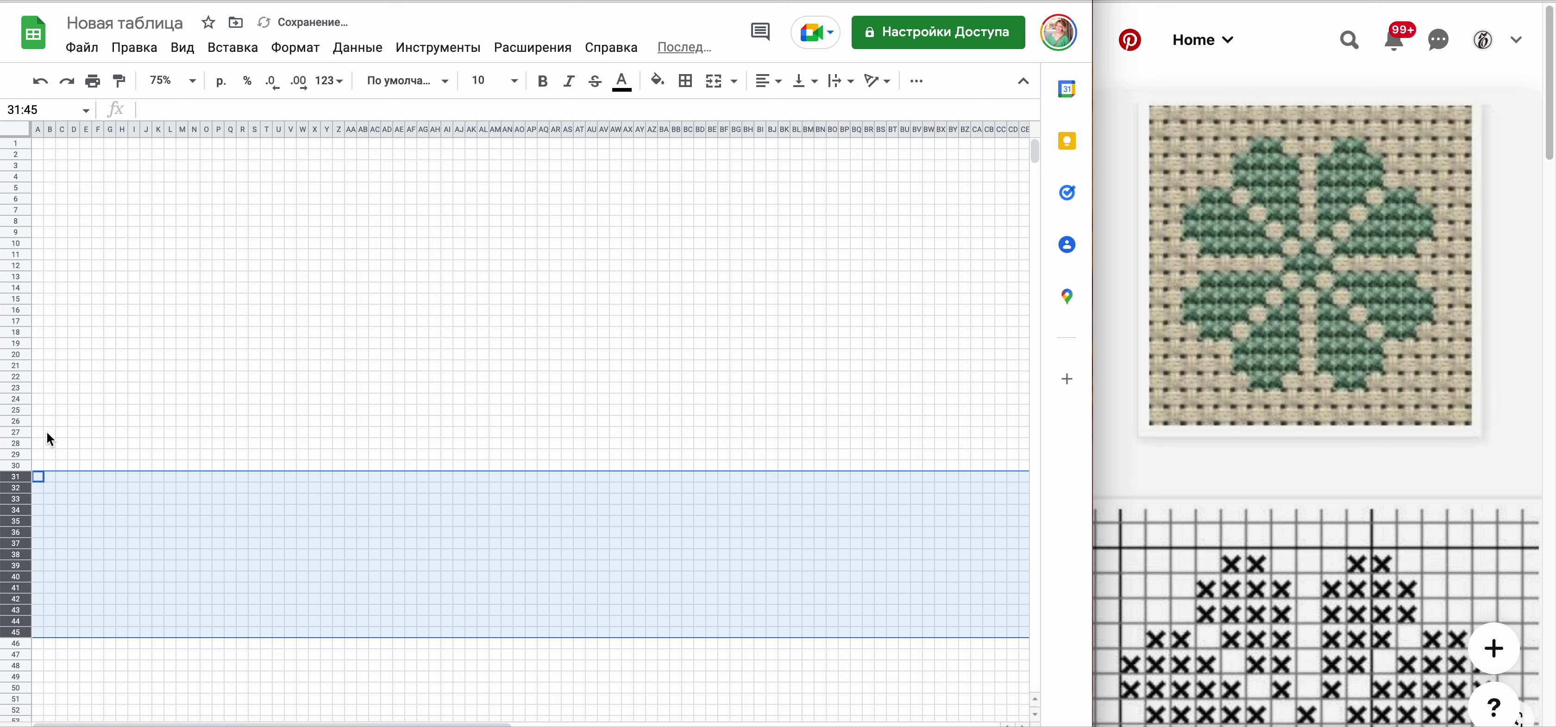
right_click(15, 507)
left_click(131, 255)
left_click(544, 321)
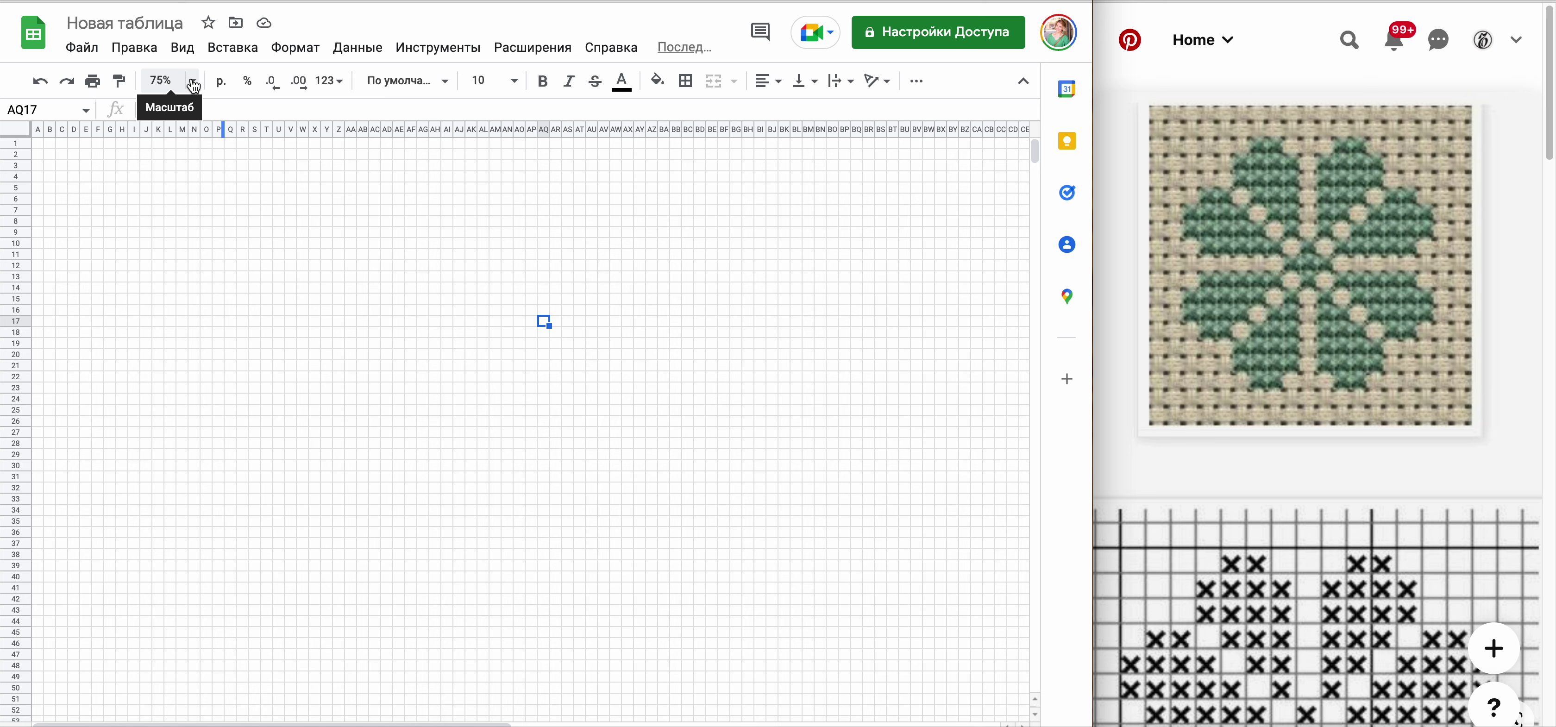
- Zoom the sheet out to 50%, then back to 75%
left_click(193, 85)
left_click(166, 111)
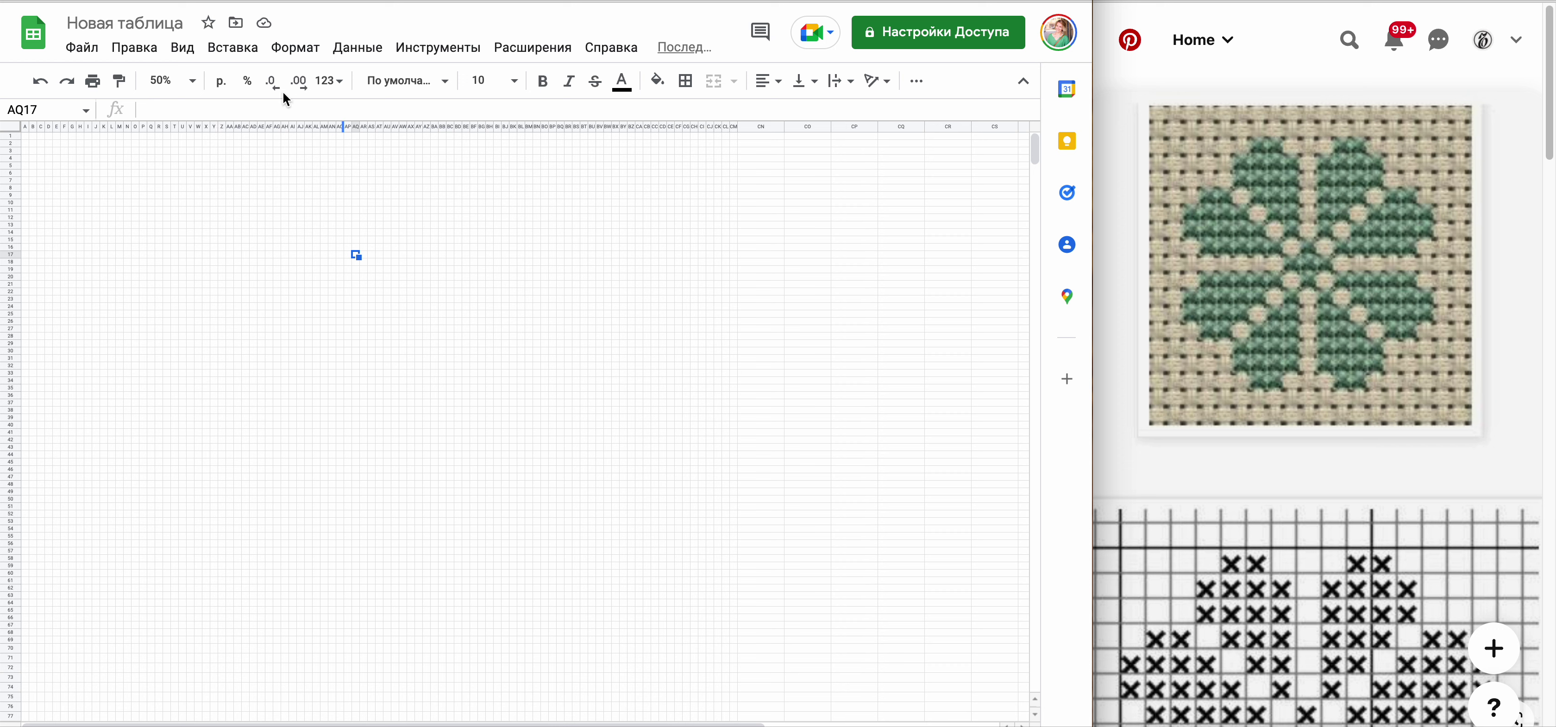
left_click(190, 82)
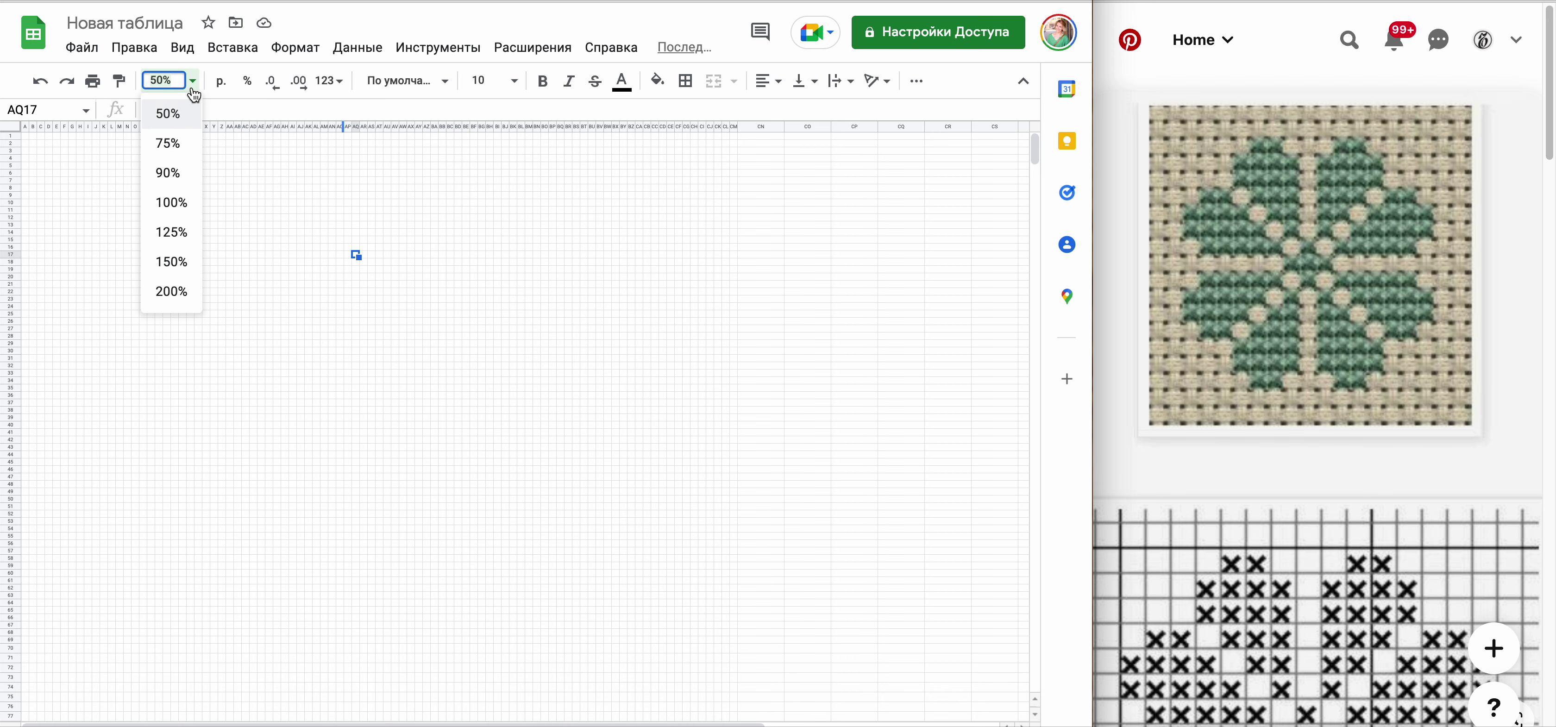
left_click(177, 156)
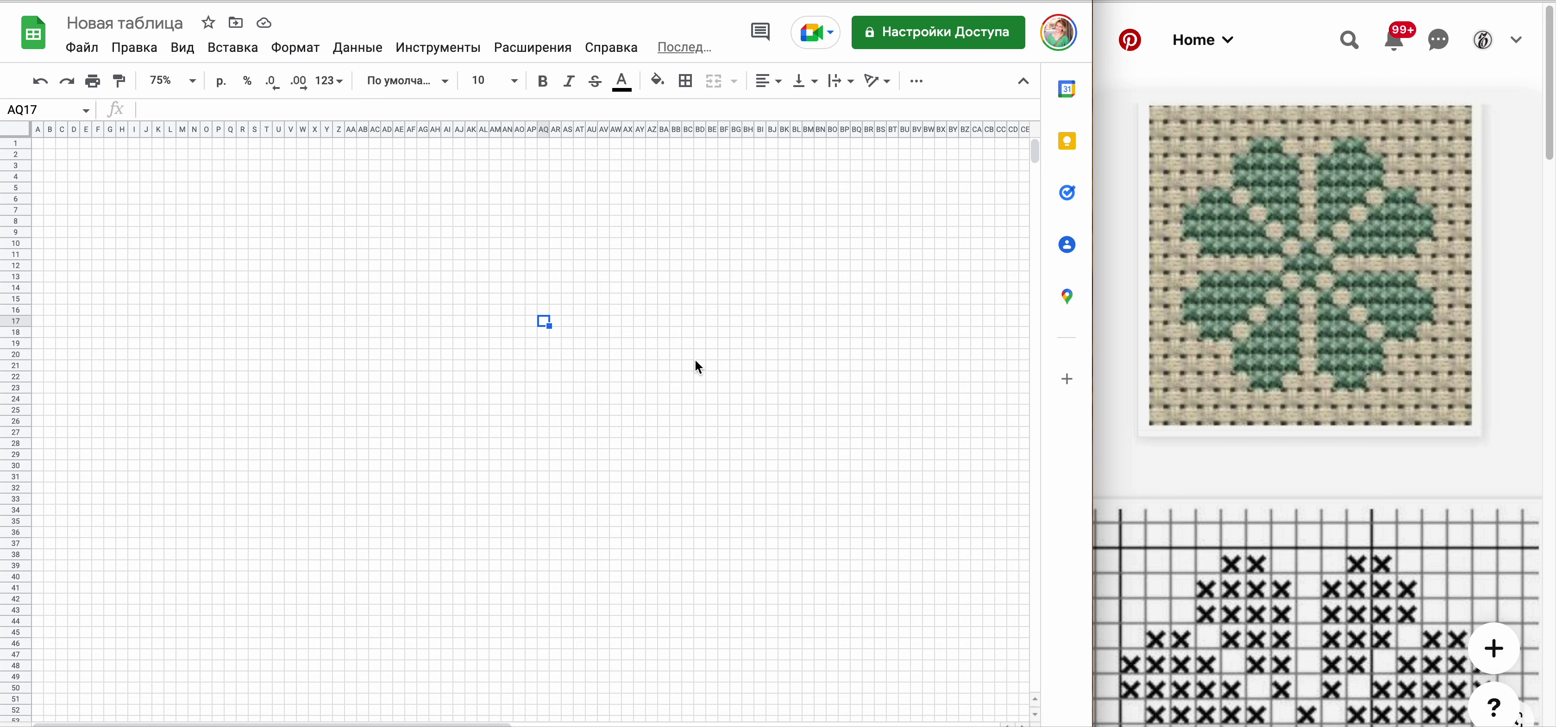
- Fill cell AI20 with green and reselect it
left_click(445, 356)
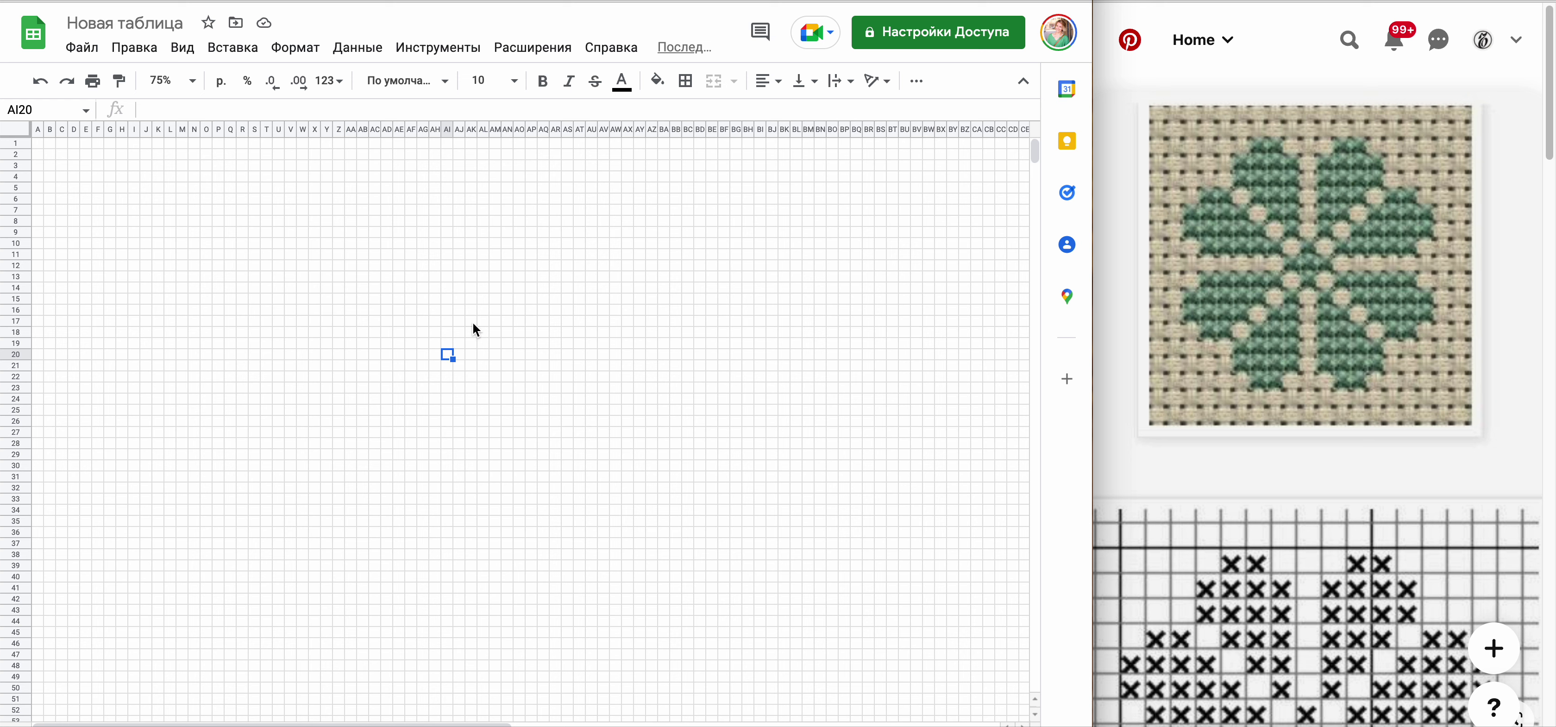
left_click(658, 89)
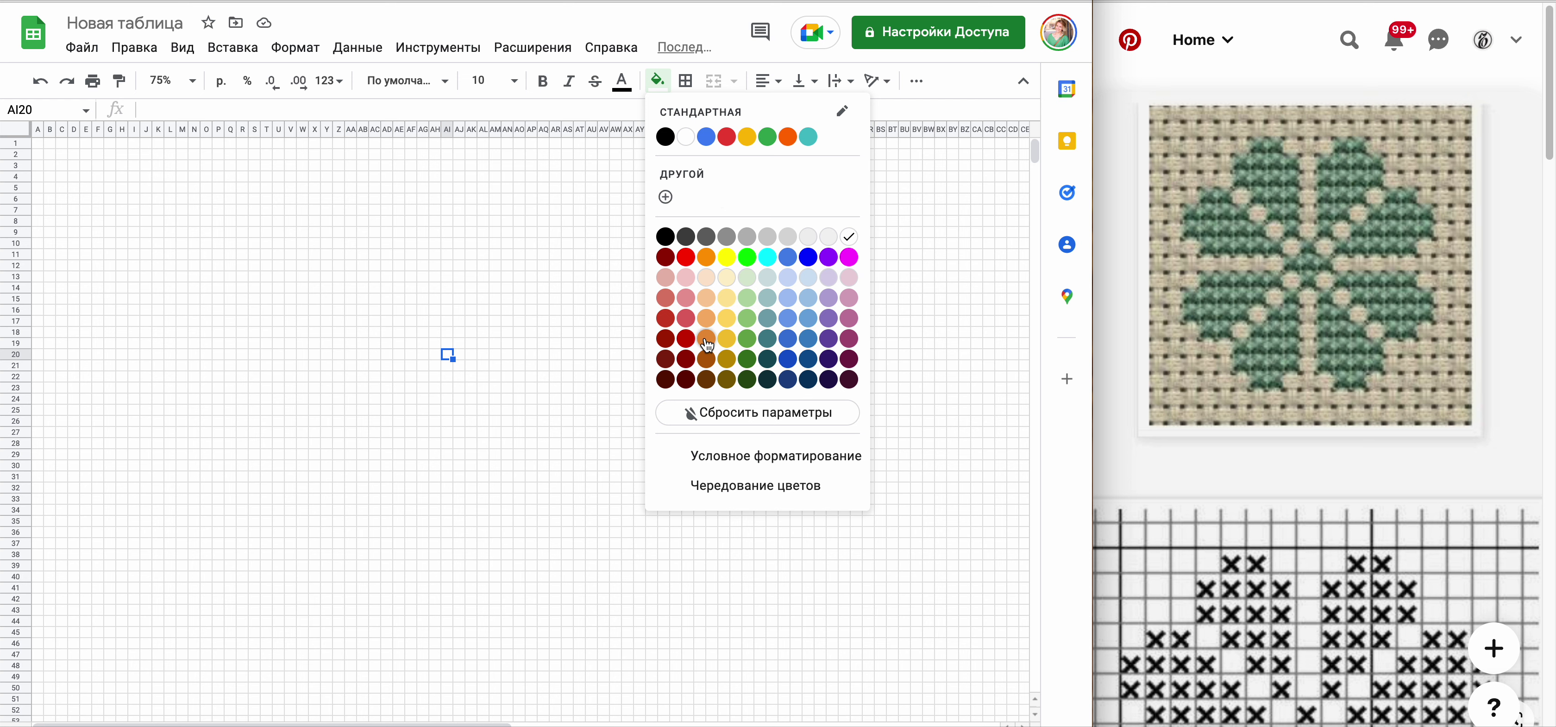
left_click(747, 339)
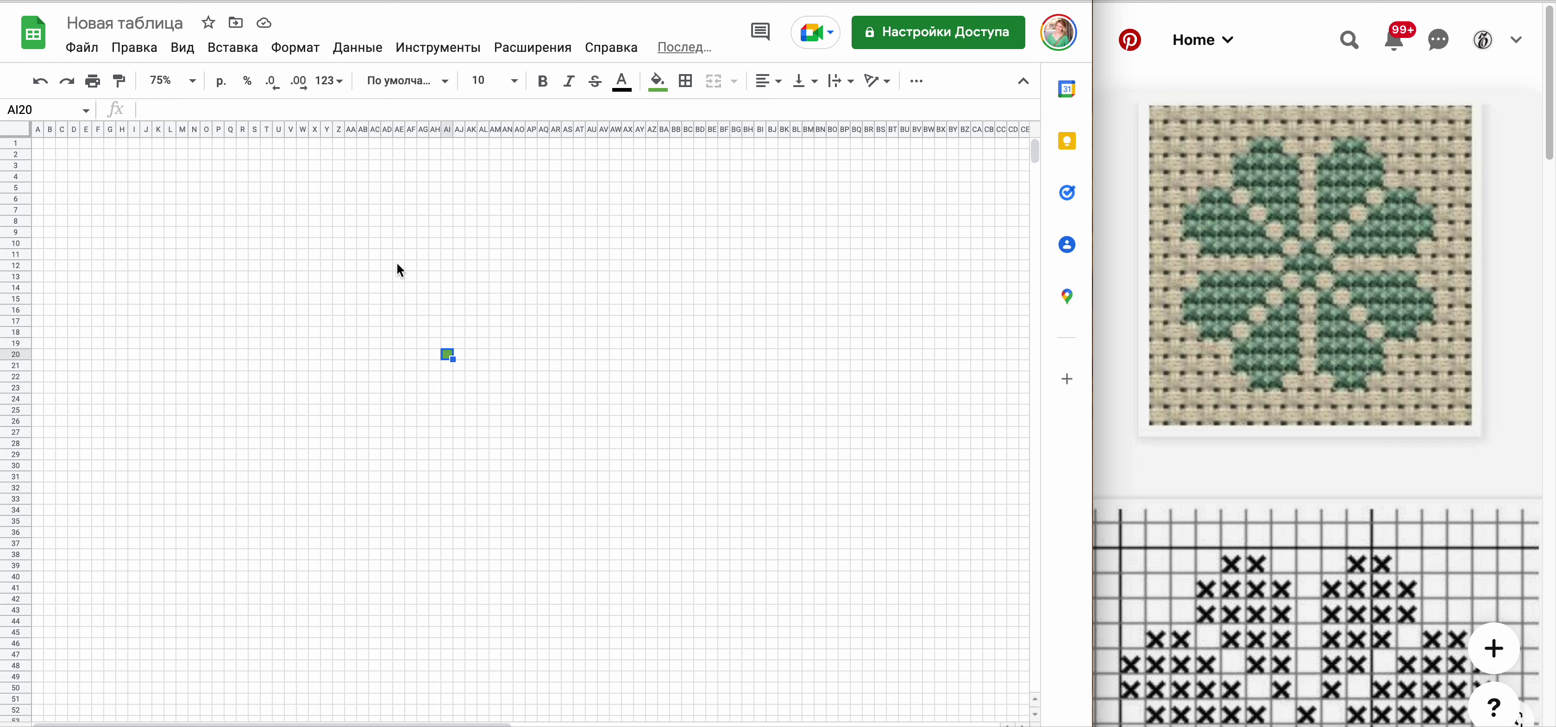
left_click(459, 321)
left_click(446, 355)
- Paste green stitches to zigzag the meander from AI20 down to AL22 and up to AN20
key("Down")
key("ctrl+v")
key("Down")
key("ctrl+v")
key("Up")
key("Up")
key("Right")
key("ctrl+v")
key("Right")
key("ctrl+v")
key("Down")
key("ctrl+v")
key("Down")
key("ctrl+v")
key("Right")
key("ctrl+v")
key("Right")
key("ctrl+v")
key("Up")
key("ctrl+v")
key("Up")
key("ctrl+v")
key("Right")
key("ctrl+v")
- Continue the green meander down to AP22, up through AQ20–AS20, and down to AU22
key("Right")
key("ctrl+v")
key("Down")
key("ctrl+v")
key("Down")
key("ctrl+v")
key("Right")
key("ctrl+v")
key("Right")
key("ctrl+v")
key("Up")
key("ctrl+v")
key("Up")
key("ctrl+v")
key("Right")
key("ctrl+v")
key("Right")
key("ctrl+v")
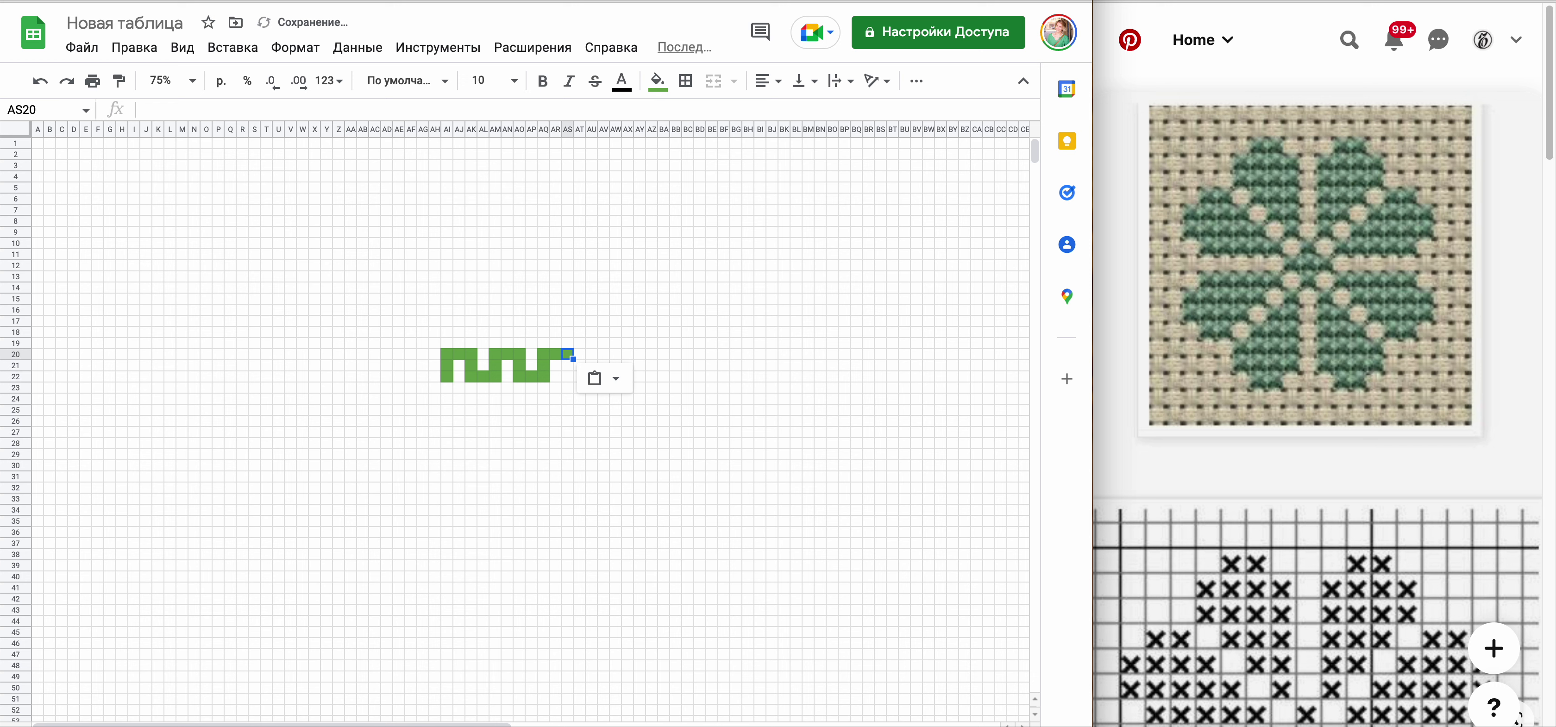
key("Down")
key("ctrl+v")
key("Down")
key("ctrl+v")
key("Right")
key("ctrl+v")
key("Right")
key("ctrl+v")
key("Up")
key("ctrl+v")
key("Up")
key("ctrl+v")
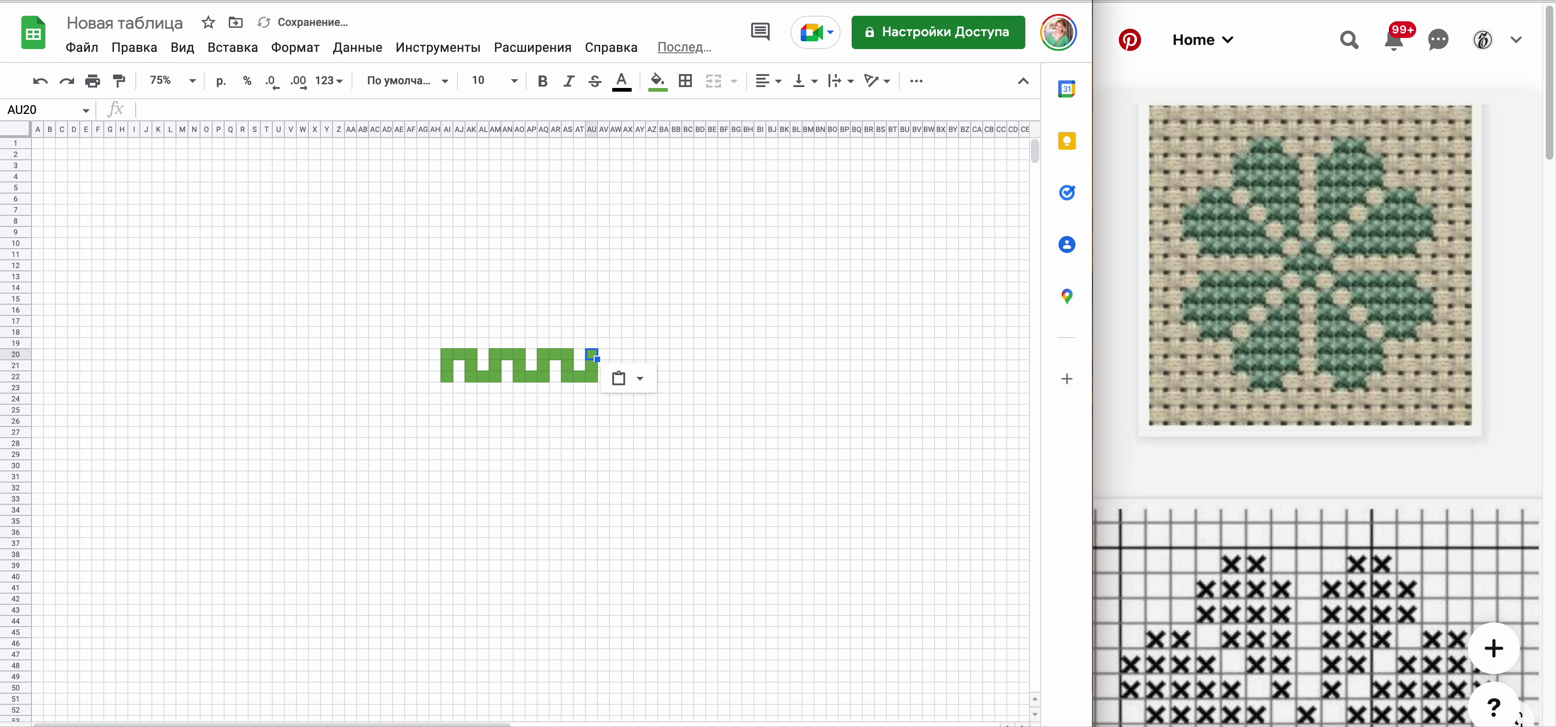
- Copy the meander section AI20:AU22 and paste repeats at AM20, AY20 and BG20
key("ctrl+Left")
key("ctrl+Left")
key("ctrl+Left")
key("ctrl+Left")
key("Left")
key("shift+Right")
key("shift+Right")
key("shift+Right")
key("shift+Right")
key("shift+Right")
key("shift+Right")
key("shift+Down")
key("shift+Down")
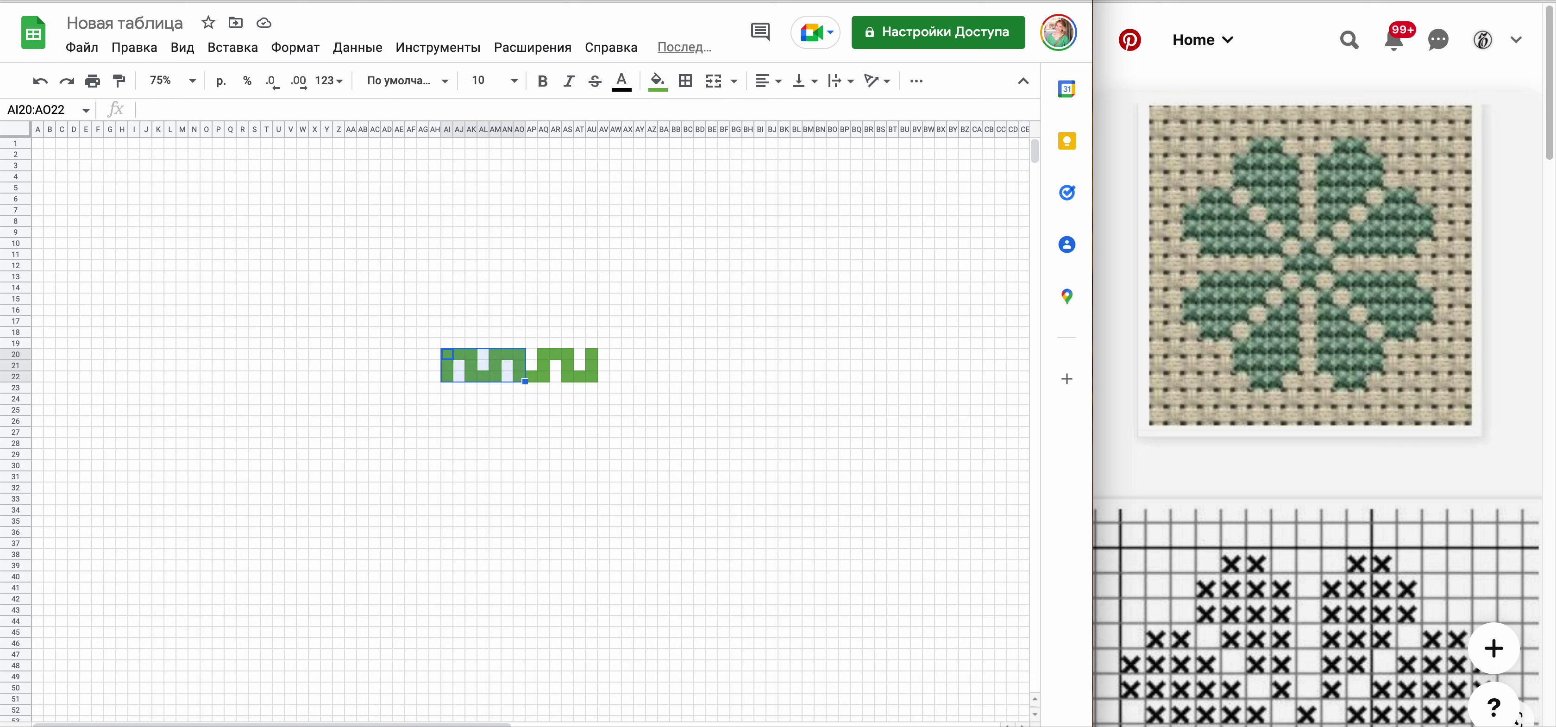
key("shift+Right")
key("shift+Right")
key("shift+Right")
key("shift+Right")
key("shift+Right")
key("ctrl+c")
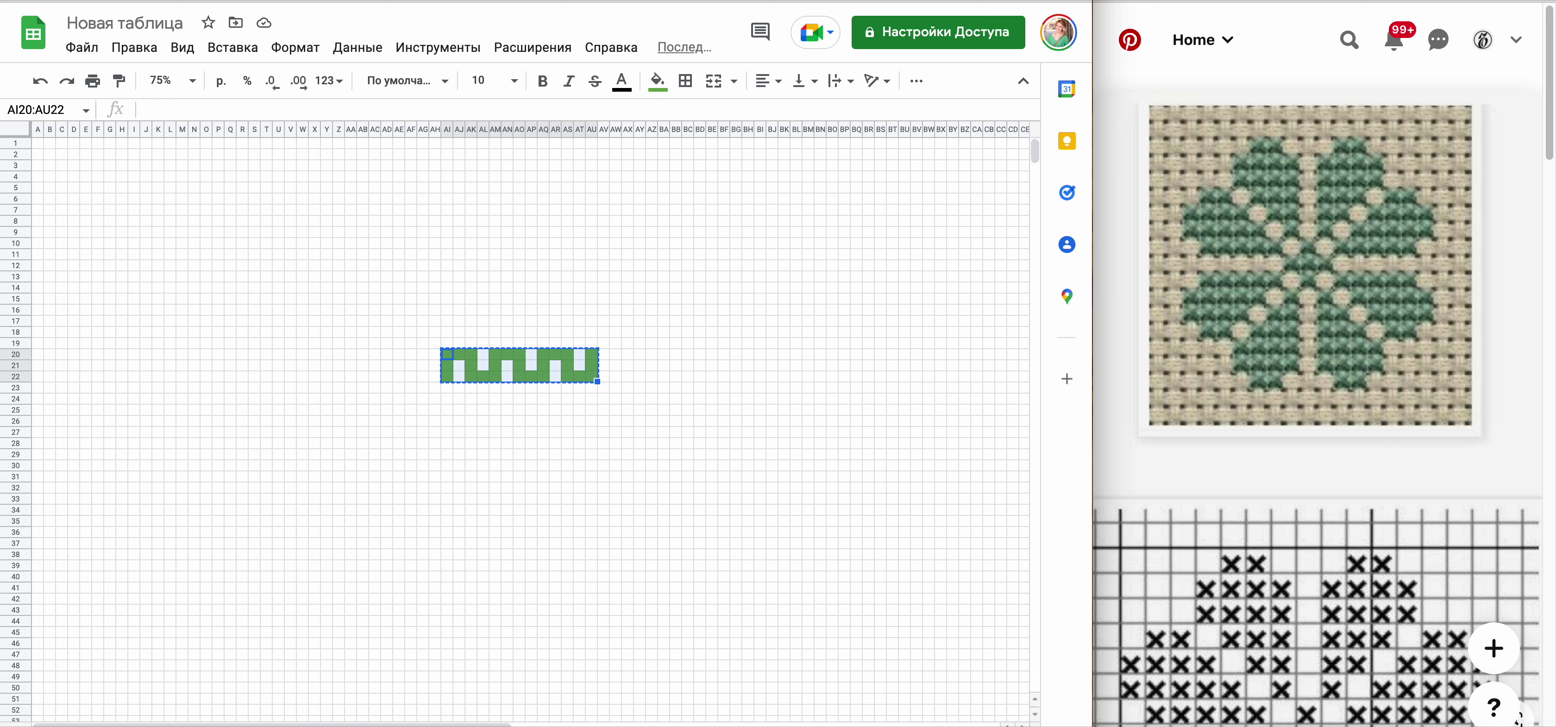
left_click(459, 354)
key("Right")
key("Right")
key("Right")
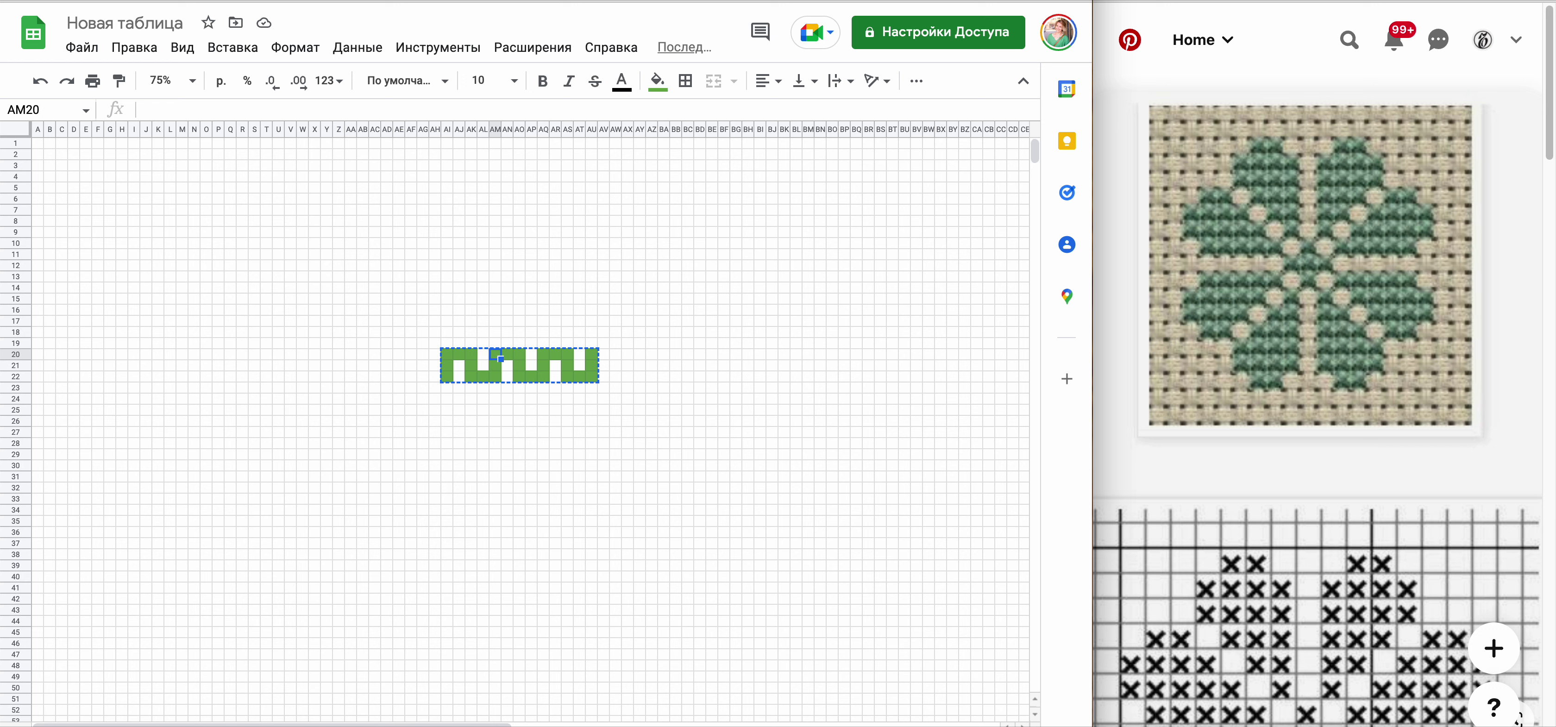
key("ctrl+v")
key("Right")
key("Right")
key("Right")
key("Right")
key("ctrl+v")
key("Right")
key("Right")
key("Right")
key("Right")
key("Right")
key("Right")
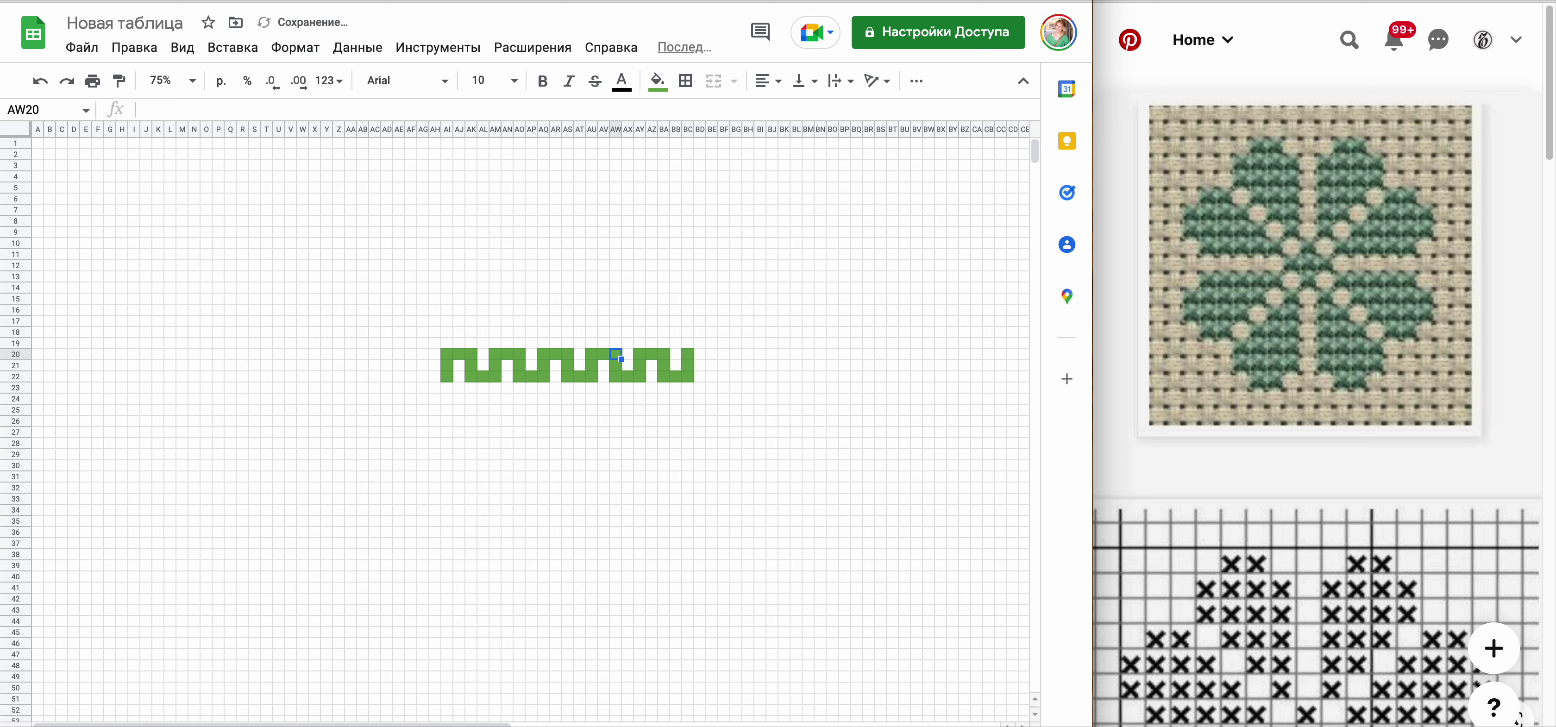
key("Right")
key("Right")
key("ctrl+v")
key("Right")
key("Right")
key("Right")
key("Right")
key("Right")
key("Right")
key("Right")
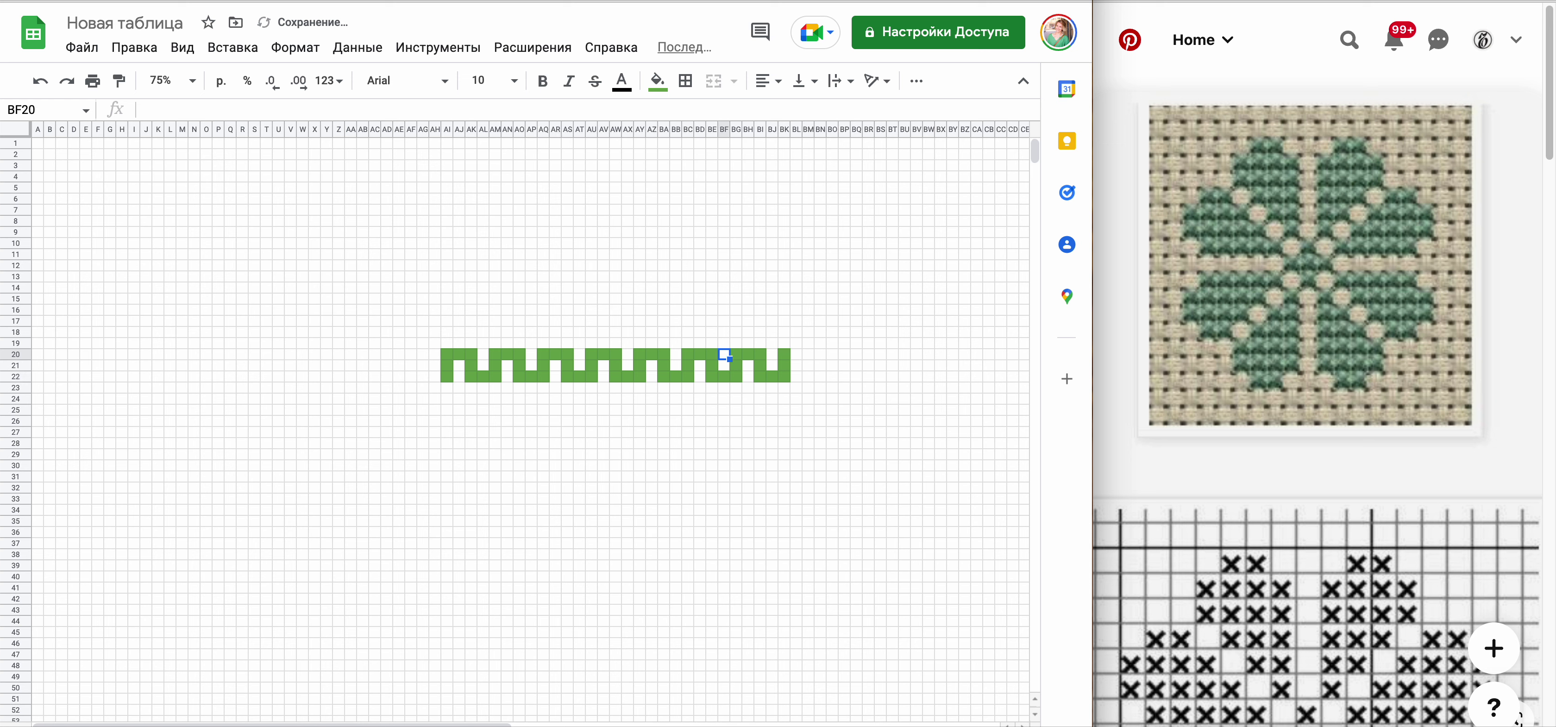
key("Right")
key("ctrl+v")
- Patch the band ends: green in AG22–AH22, BT20, BU20–BU21 and the right end of row 22
left_click(712, 376)
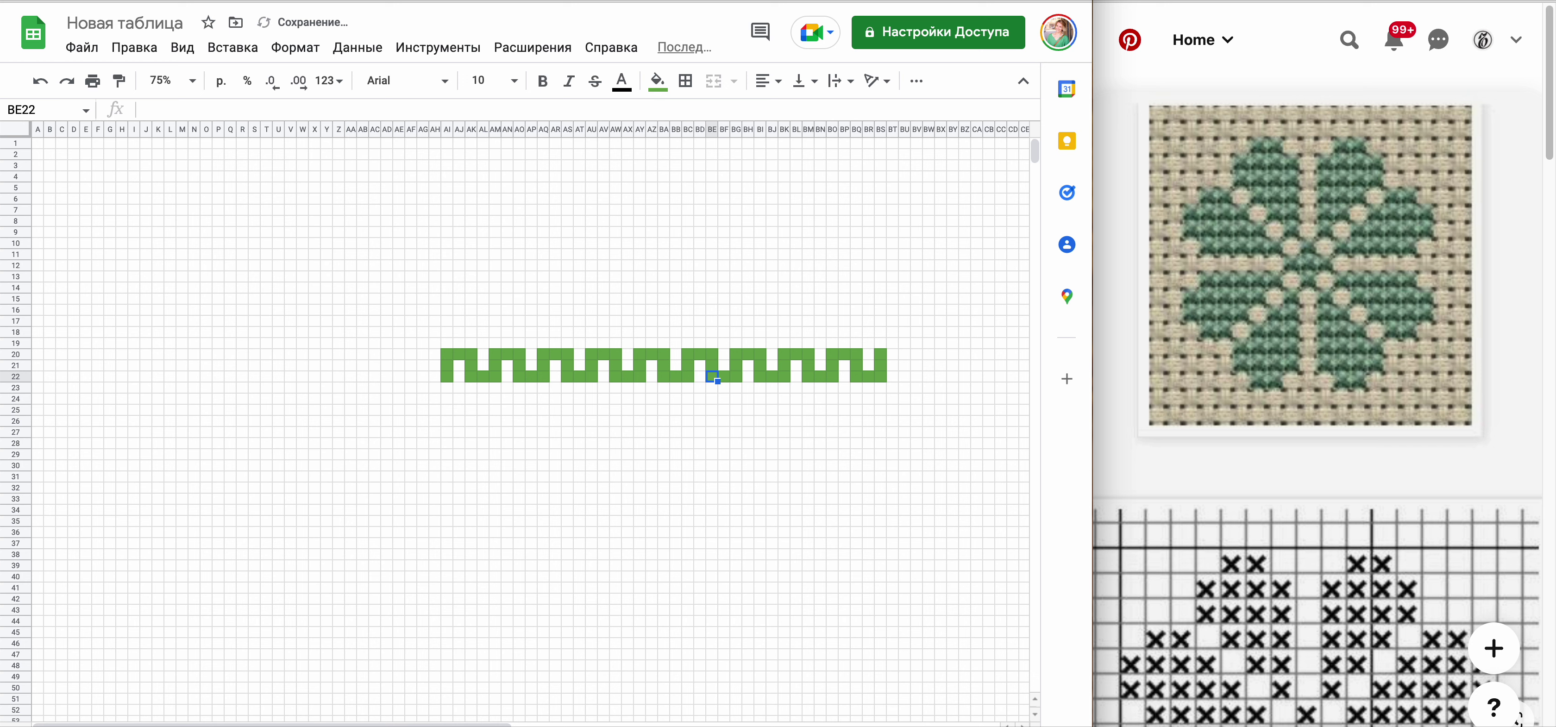
key("Left")
key("Left")
key("Left")
key("Left")
key("Left")
key("Left")
key("Left")
key("Left")
key("Left")
key("Left")
key("Left")
key("Left")
key("ctrl+v")
key("Left")
key("ctrl+v")
key("Right")
key("Right")
key("Right")
key("Right")
key("Right")
key("Right")
key("Right")
key("Right")
key("Right")
key("Right")
key("Right")
key("Right")
key("Right")
key("Right")
key("Right")
key("Right")
key("Right")
key("Right")
key("Right")
key("Up")
key("Up")
key("ctrl+v")
key("Right")
key("ctrl+v")
key("Down")
key("ctrl+v")
key("Down")
key("ctrl+v")
key("Right")
key("ctrl+v")
key("Right")
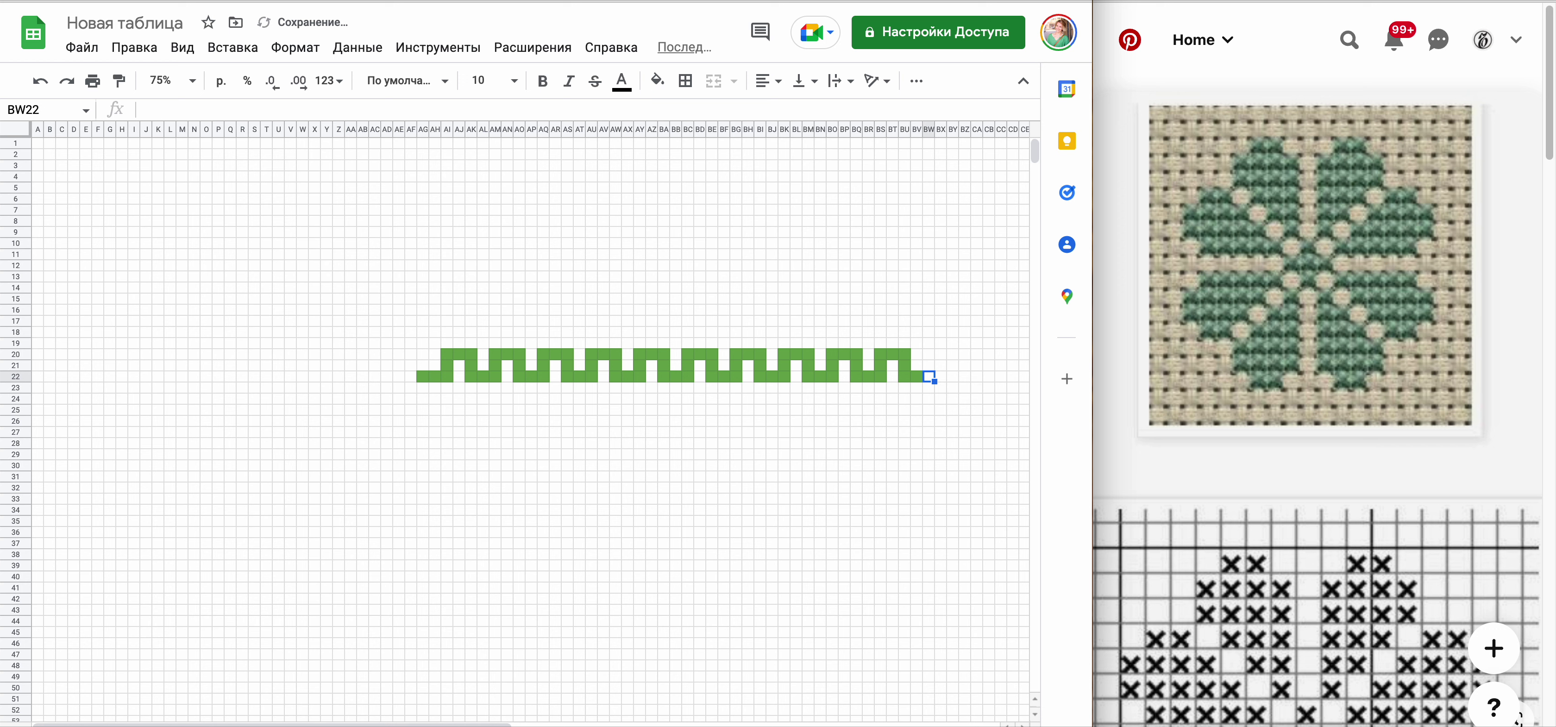
key("ctrl+v")
key("Down")
key("Left")
key("Left")
key("Left")
key("Left")
key("Left")
key("Left")
key("Left")
key("Left")
key("Left")
key("Left")
key("Left")
key("Left")
key("Left")
key("Left")
key("Left")
key("Left")
key("Left")
key("Left")
key("Left")
key("Left")
key("Left")
key("Down")
key("Down")
key("Down")
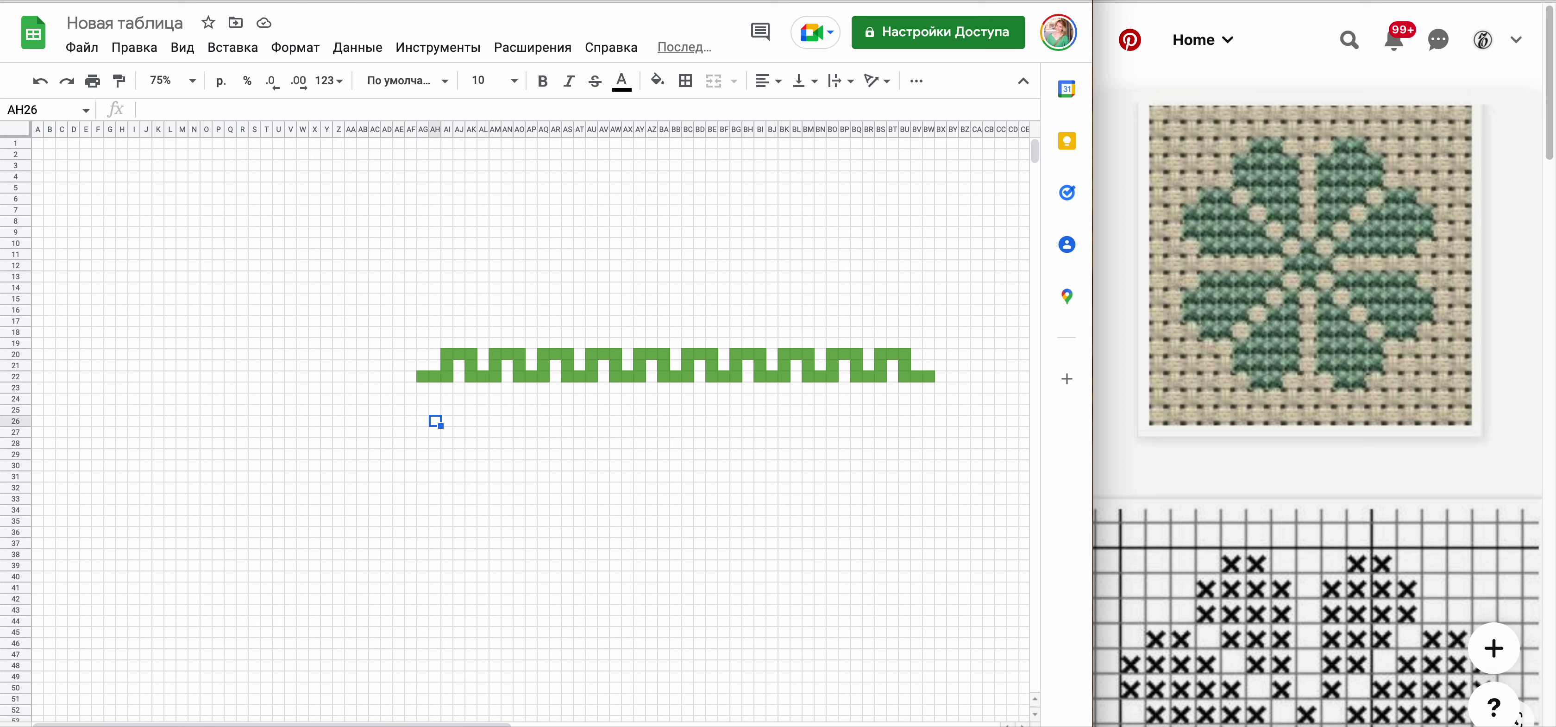
- Paste green down column AG to form the motif's left arm
key("Left")
- Paint the motif's stepped upper-left edge green
key("Down")
key("Down")
key("Down")
- Paint the motif's top point green
key("Down")
key("ctrl+v")
key("Up")
key("ctrl+v")
key("Up")
key("ctrl+v")
key("Right")
key("ctrl+v")
key("Right")
key("ctrl+v")
key("Up")
key("ctrl+v")
key("Up")
key("ctrl+v")
key("Right")
key("ctrl+v")
key("Right")
key("ctrl+v")
key("Up")
key("ctrl+v")
key("Up")
key("ctrl+v")
key("Right")
key("ctrl+v")
key("Right")
key("ctrl+v")
- Paint the motif's upper-right step green
key("Down")
key("ctrl+v")
key("Down")
key("ctrl+v")
key("Right")
key("ctrl+v")
key("Right")
key("ctrl+v")
key("Down")
key("ctrl+v")
key("Down")
key("ctrl+v")
key("Right")
key("ctrl+v")
key("Right")
- Paint the motif's right arm green
key("ctrl+v")
key("Down")
key("ctrl+v")
key("Down")
key("ctrl+v")
key("Left")
key("ctrl+v")
key("Left")
key("ctrl+v")
key("Down")
key("ctrl+v")
key("Down")
key("ctrl+v")
- Paint the lower-right step and both sides of the bottom point green
key("Left")
key("ctrl+v")
key("Left")
key("ctrl+v")
key("Down")
key("ctrl+v")
key("Down")
key("ctrl+v")
key("Left")
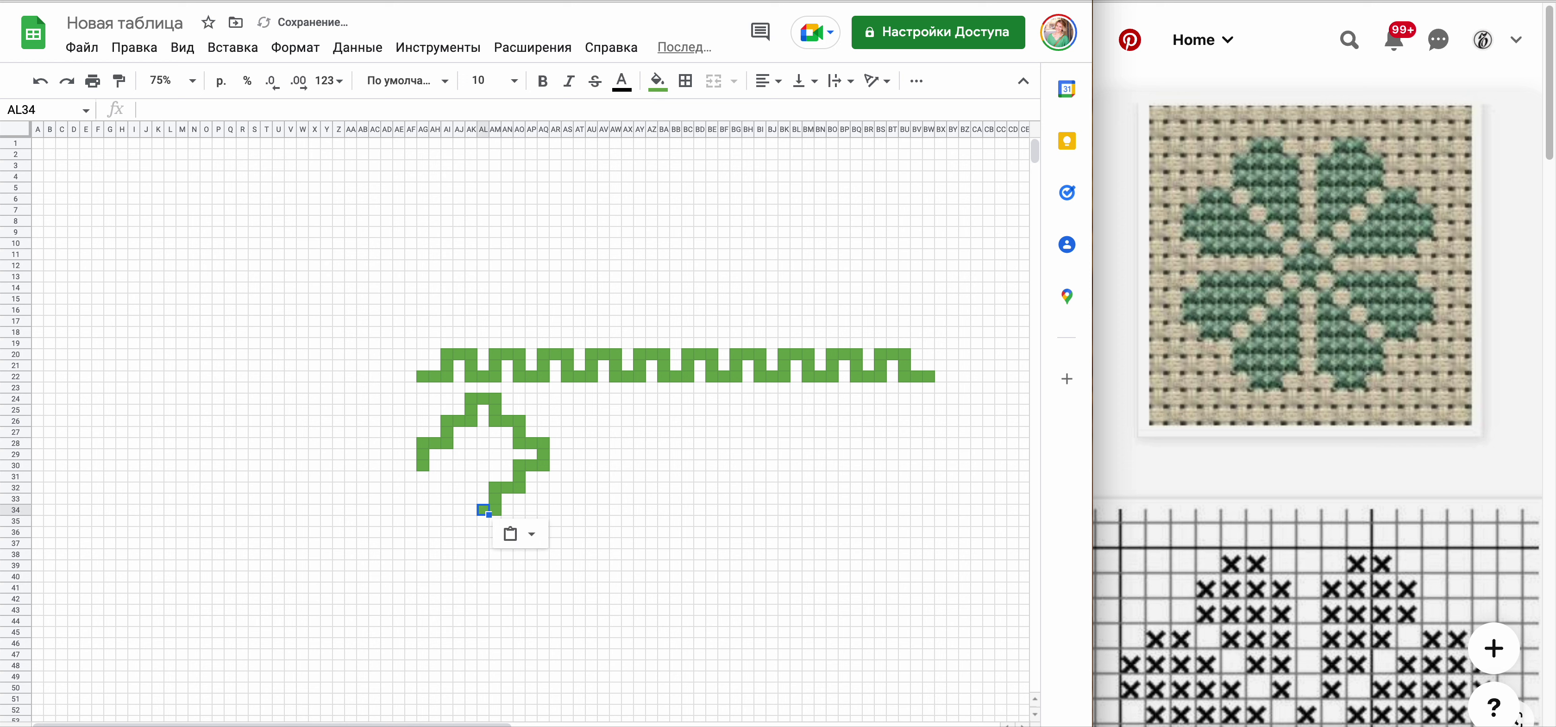
key("Left")
key("ctrl+v")
key("Up")
key("ctrl+v")
key("Up")
key("ctrl+v")
key("Left")
- Paint the lower-left step, closing the motif outline at AH30
key("ctrl+v")
key("Left")
key("ctrl+v")
key("Up")
key("ctrl+v")
key("Up")
key("ctrl+v")
key("Left")
key("ctrl+v")
key("Right")
key("Right")
key("Right")
key("Right")
key("Right")
key("Right")
key("Right")
key("Up")
key("Up")
key("Up")
key("Up")
key("Left")
key("Left")
key("Up")
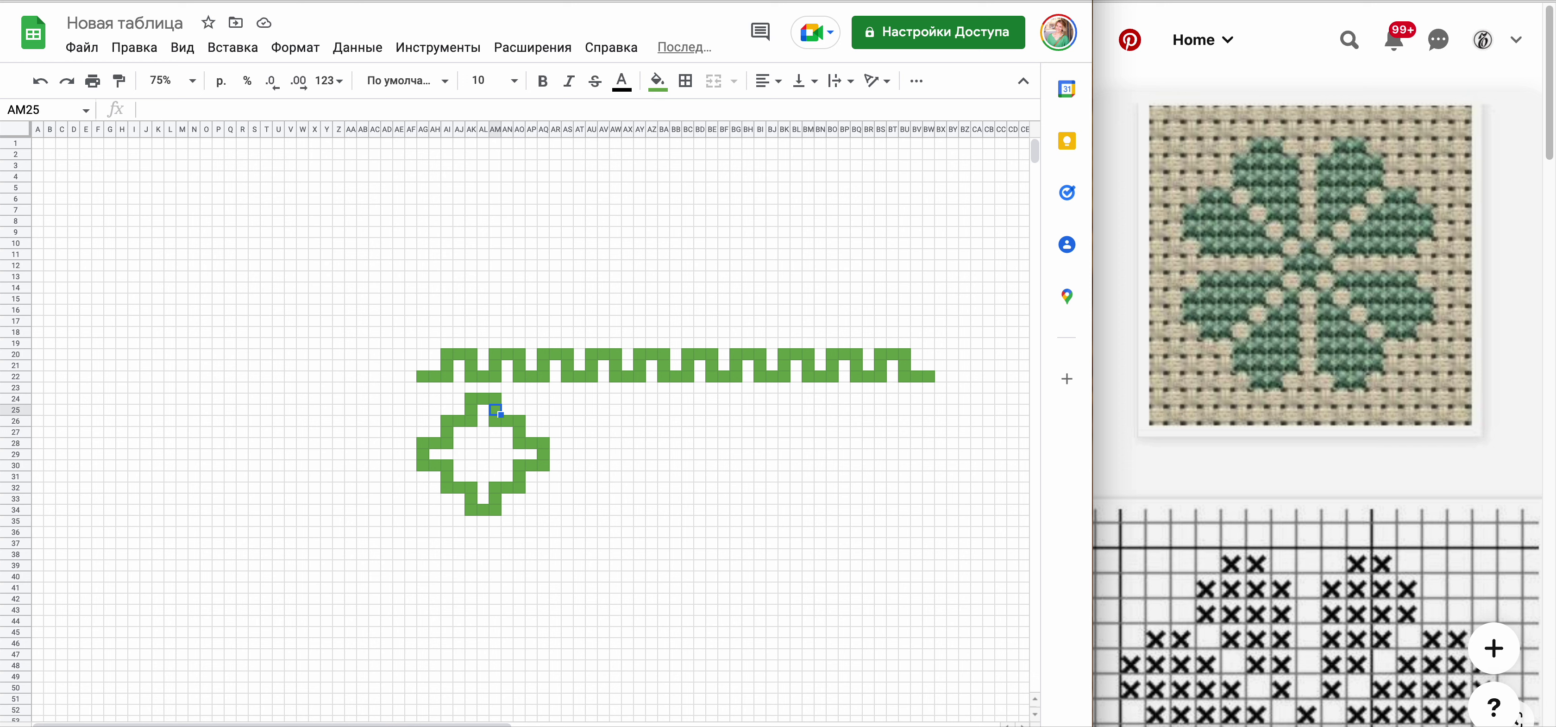
key("Down")
- Fill the top rows of the small green centre square
key("Down")
key("Down")
key("Left")
key("Left")
key("ctrl+v")
key("Right")
key("ctrl+v")
key("Right")
key("ctrl+v")
key("Down")
key("ctrl+v")
key("Left")
key("ctrl+v")
key("Left")
key("ctrl+v")
key("ctrl+v")
key("Right")
key("Right")
key("Right")
key("Right")
- Finish the centre square at AK29 and start the upper-right hook at AP24–AQ24
key("Right")
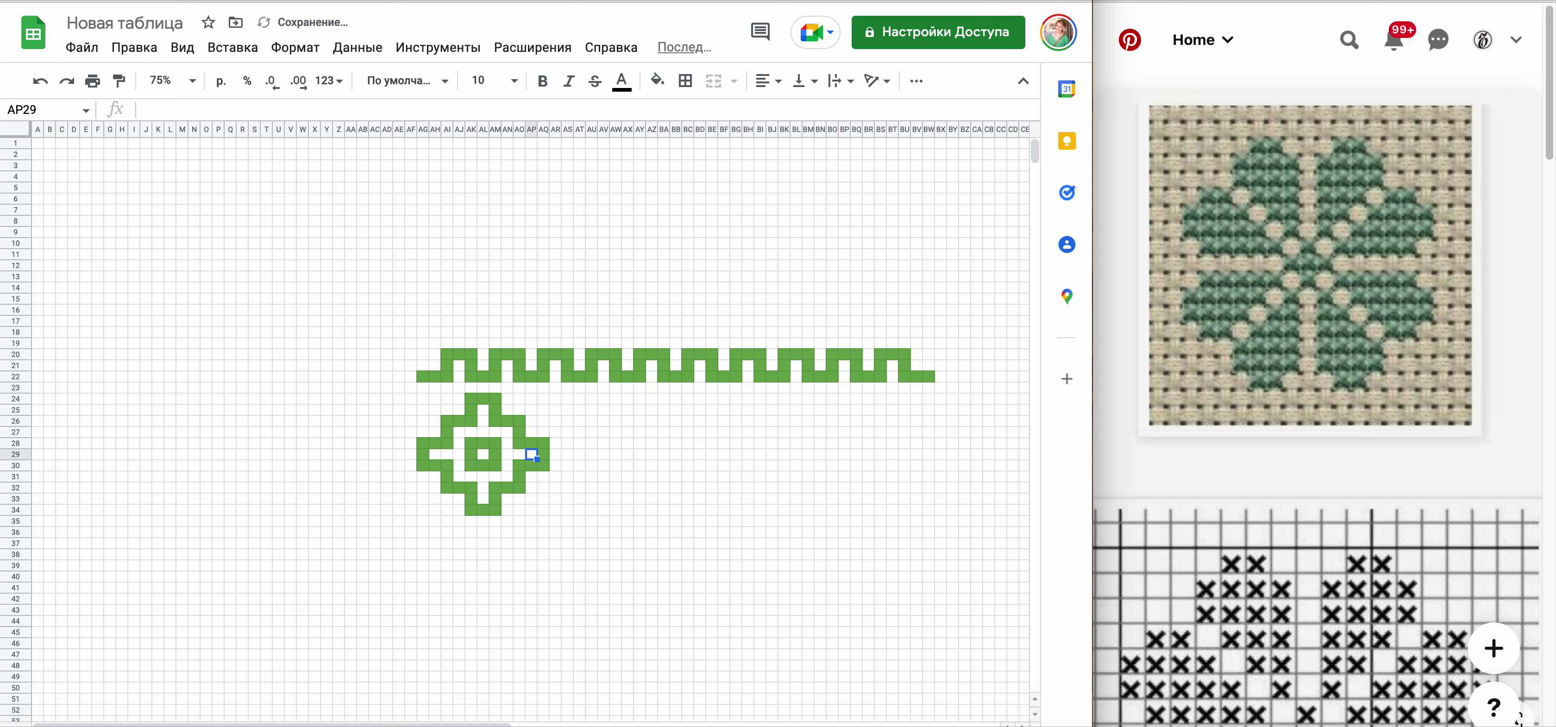
key("Up")
key("Up")
key("Up")
key("Up")
key("Up")
key("ctrl+v")
key("Right")
key("ctrl+v")
key("Down")
key("ctrl+v")
- Paint the turn of the upper-right hook green
key("Down")
key("ctrl+v")
key("Right")
key("ctrl+v")
key("Right")
key("ctrl+v")
key("Up")
key("ctrl+v")
- Extend the upper-right hook along row 24 to AU24
key("Up")
key("ctrl+v")
key("Right")
key("ctrl+v")
key("Right")
key("ctrl+v")
key("Down")
key("Down")
key("Down")
key("Down")
- Paint the green lower-right hook
key("Down")
key("Left")
key("Left")
key("Left")
key("Left")
key("Left")
key("Down")
- Continue the lower-right hook down to AT34
key("Down")
key("Down")
key("Left")
key("Left")
key("Down")
key("Right")
key("ctrl+v")
key("Right")
key("ctrl+v")
key("Right")
key("ctrl+v")
key("Up")
key("ctrl+v")
key("Up")
key("ctrl+v")
key("Right")
key("ctrl+v")
key("Right")
key("ctrl+v")
key("Down")
key("ctrl+v")
key("Down")
key("ctrl+v")
key("Right")
key("ctrl+v")
key("Right")
key("ctrl+v")
- Fill AU34 and AS28, add a short bar in column AS, and paint the upper-left hook in column AG
key("Left")
key("Left")
key("Left")
key("Up")
key("Up")
key("Up")
key("Up")
key("Right")
key("ctrl+v")
key("Down")
key("ctrl+v")
key("Down")
key("ctrl+v")
key("Left")
key("Left")
key("Left")
key("Left")
key("Left")
key("Left")
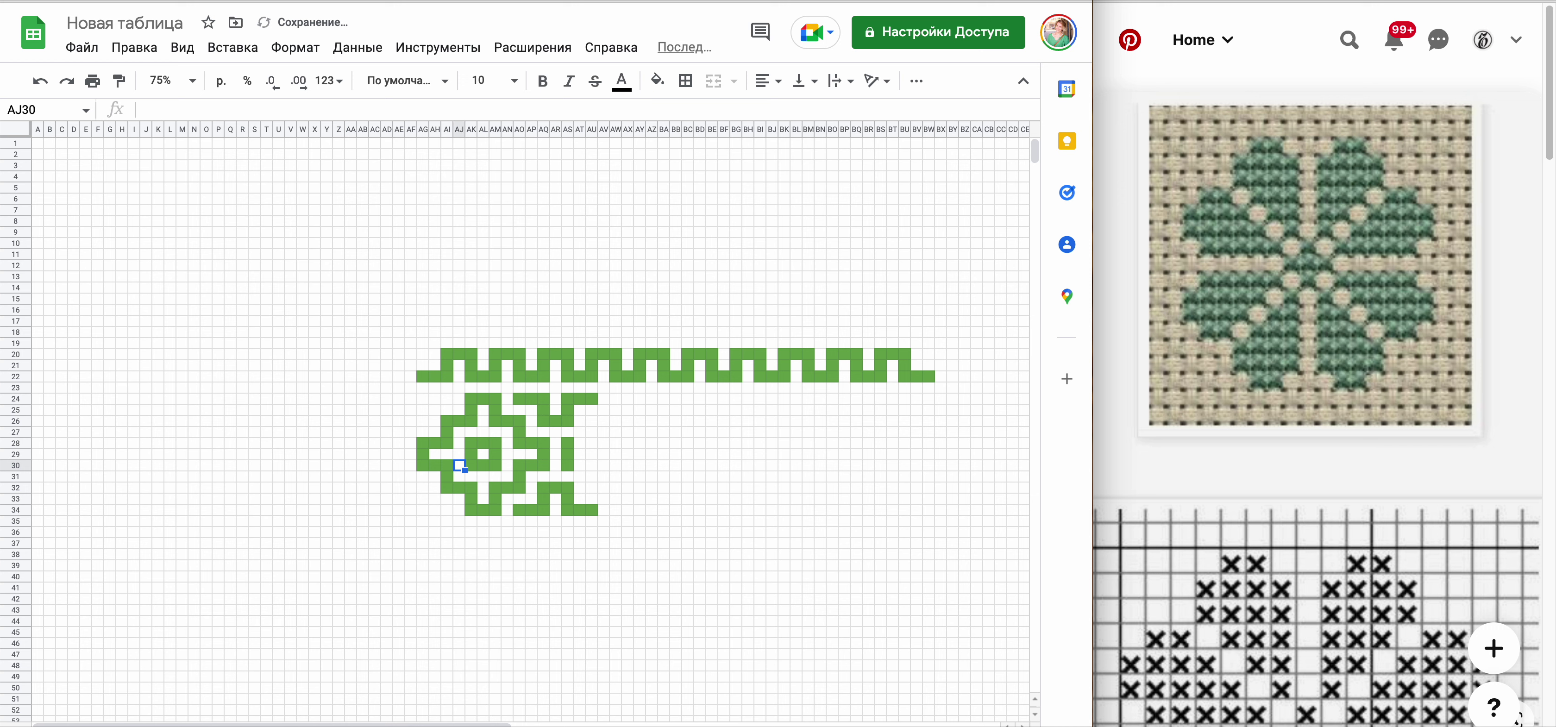
key("Left")
key("Left")
key("Left")
key("Up")
key("Up")
key("Up")
key("Up")
key("ctrl+v")
key("Up")
key("ctrl+v")
key("Up")
key("ctrl+v")
key("Right")
key("ctrl+v")
key("Right")
key("ctrl+v")
key("Left")
key("Down")
key("Down")
- Finish the upper-left hook along row 24 and paint the lower-left hook along row 34
key("Down")
key("Down")
key("Down")
key("Down")
key("Down")
key("Down")
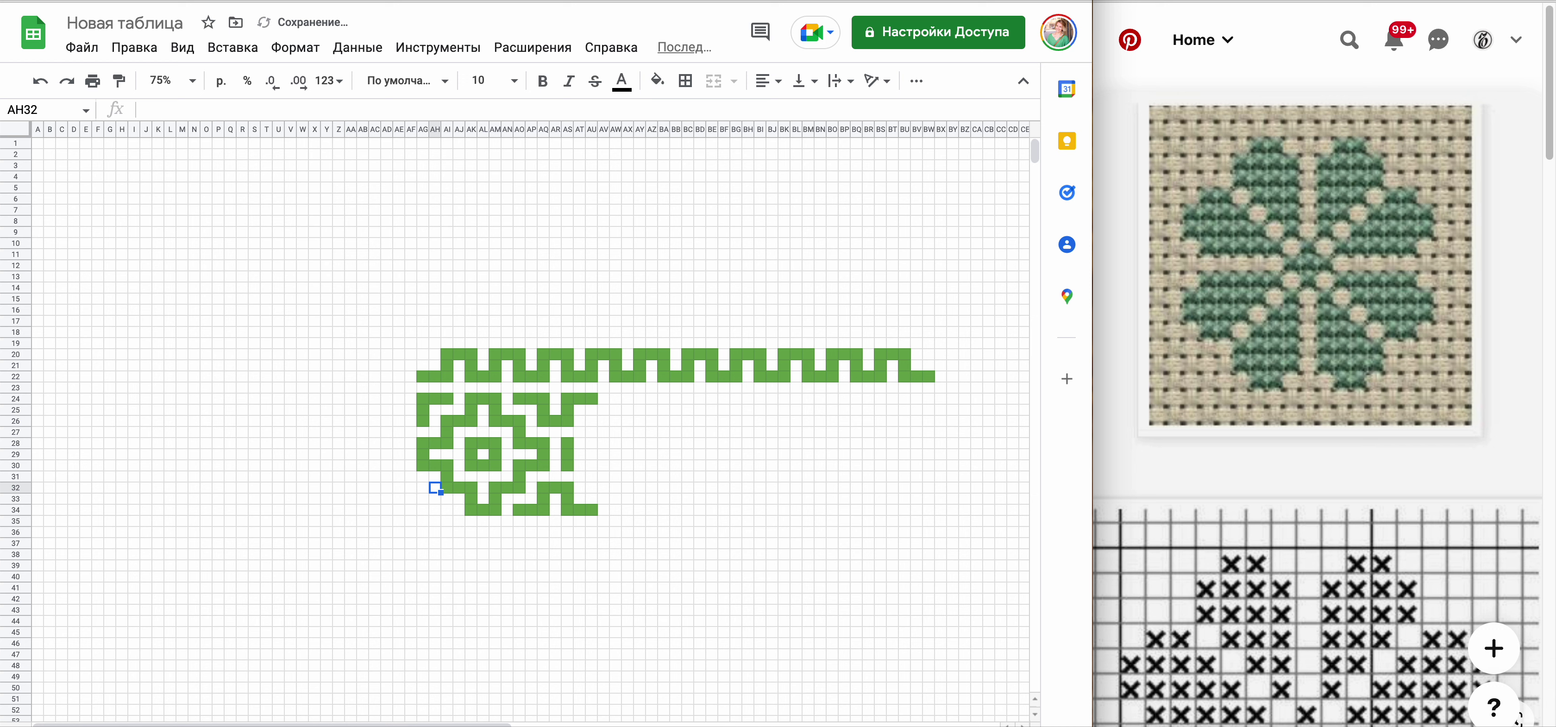
key("Escape")
key("ctrl+v")
key("Down")
key("ctrl+v")
key("Down")
key("Right")
key("ctrl+v")
key("Right")
key("ctrl+v")
key("Left")
key("Up")
key("Up")
key("Up")
key("Up")
key("Up")
key("Up")
key("Up")
key("Up")
key("Up")
key("Left")
key("shift+Right")
key("shift+Right")
key("shift+Right")
key("shift+Right")
key("shift+Right")
key("shift+Right")
key("shift+Right")
- Copy the clover motif AG24:AQ34 and paste copies at AR24, BE24 and BQ24
key("shift+Down")
key("shift+Down")
key("shift+Down")
key("shift+Down")
key("shift+Down")
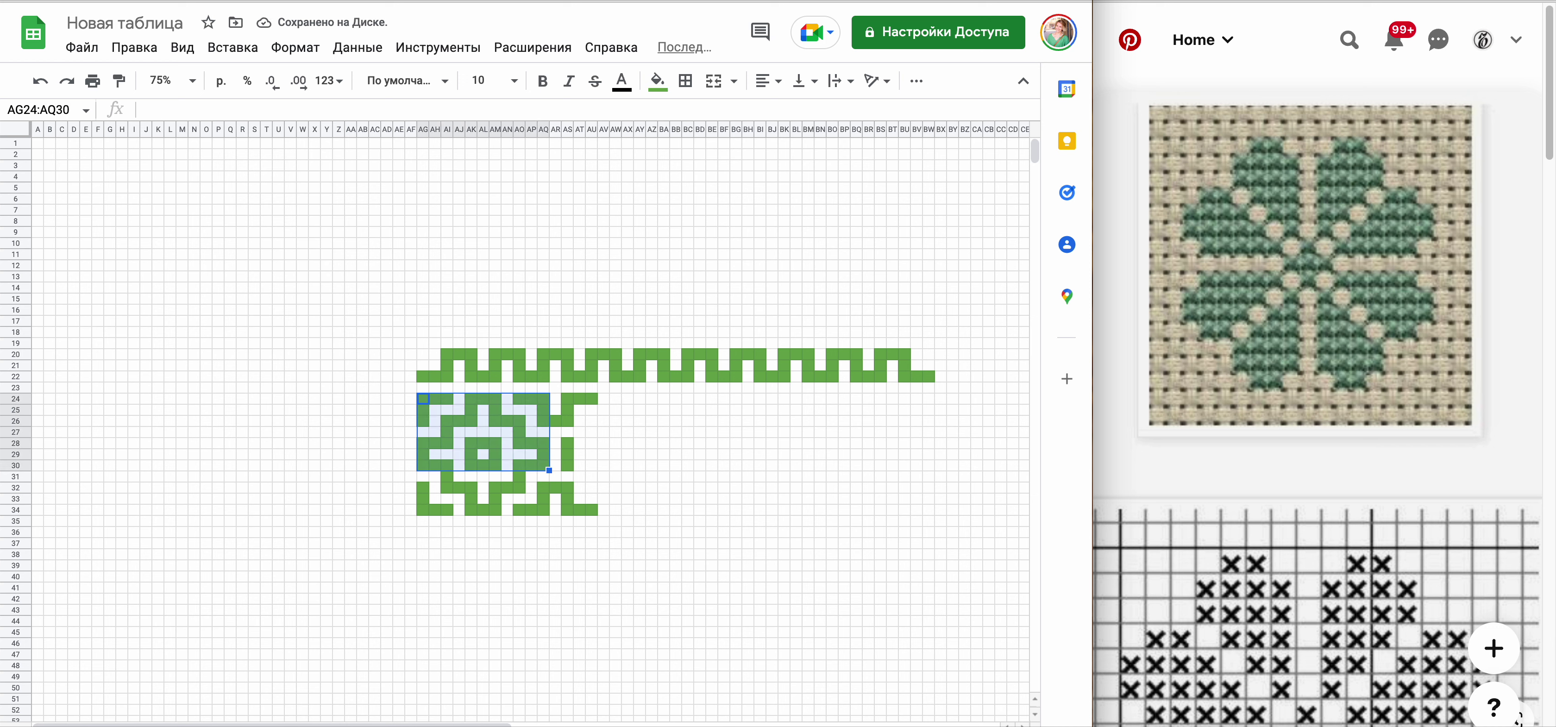
key("shift+Down")
key("shift+Down")
key("shift+Down")
key("shift+Down")
key("ctrl+c")
key("Right")
key("Right")
key("Right")
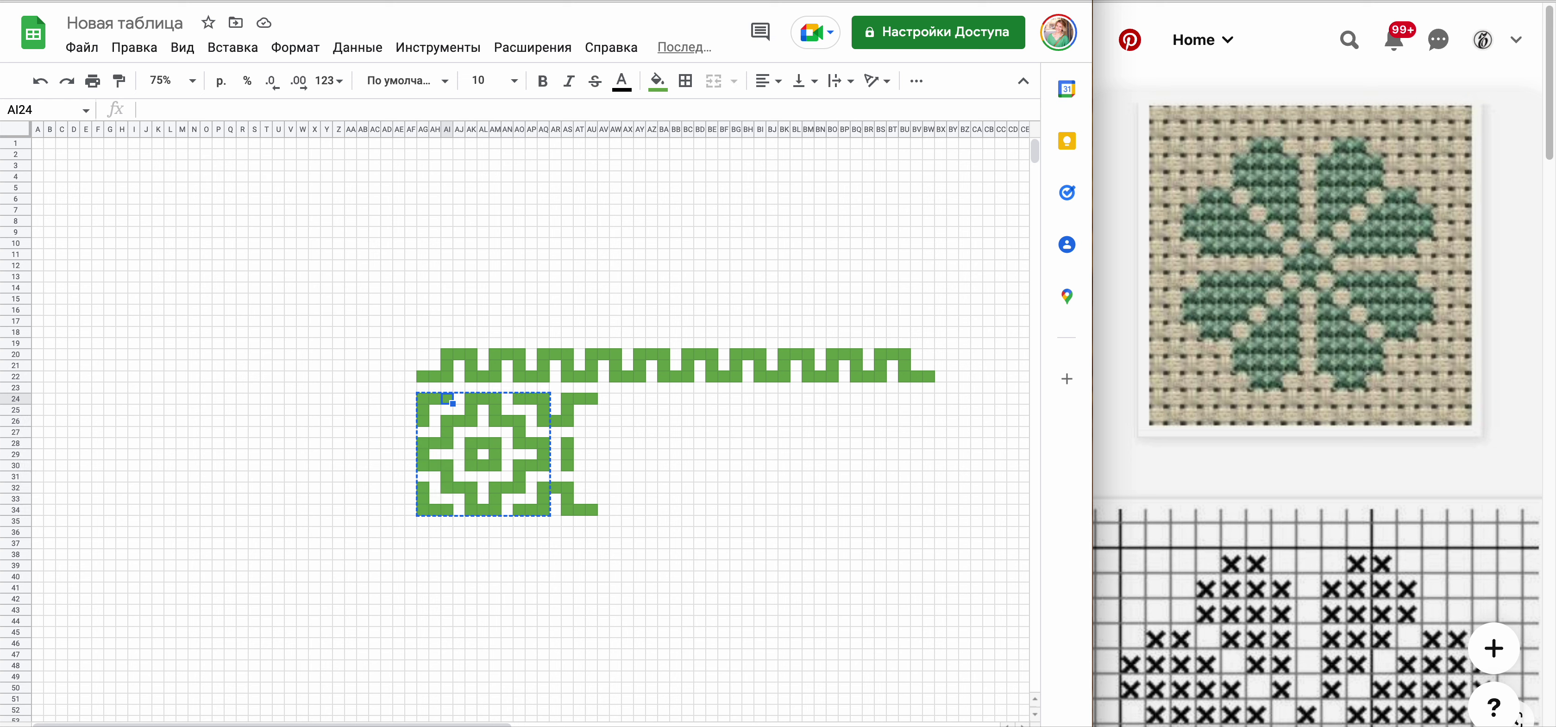
key("Right")
key("Right")
key("Right")
key("Right")
key("Right")
key("Right")
key("ctrl+v")
key("Right")
key("Right")
key("Right")
key("Right")
key("Right")
key("Right")
key("Right")
key("Right")
key("Right")
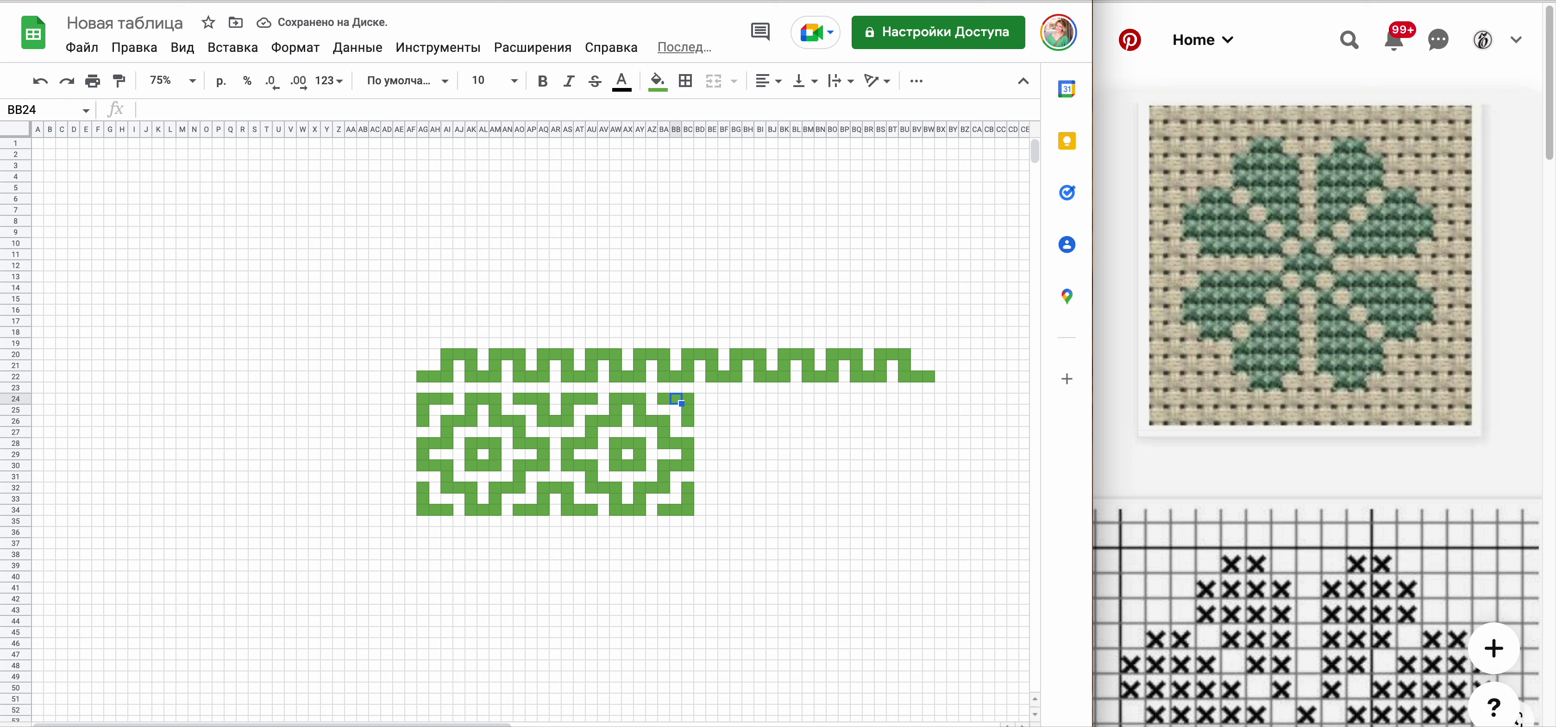
key("Right")
key("Right")
key("ctrl+v")
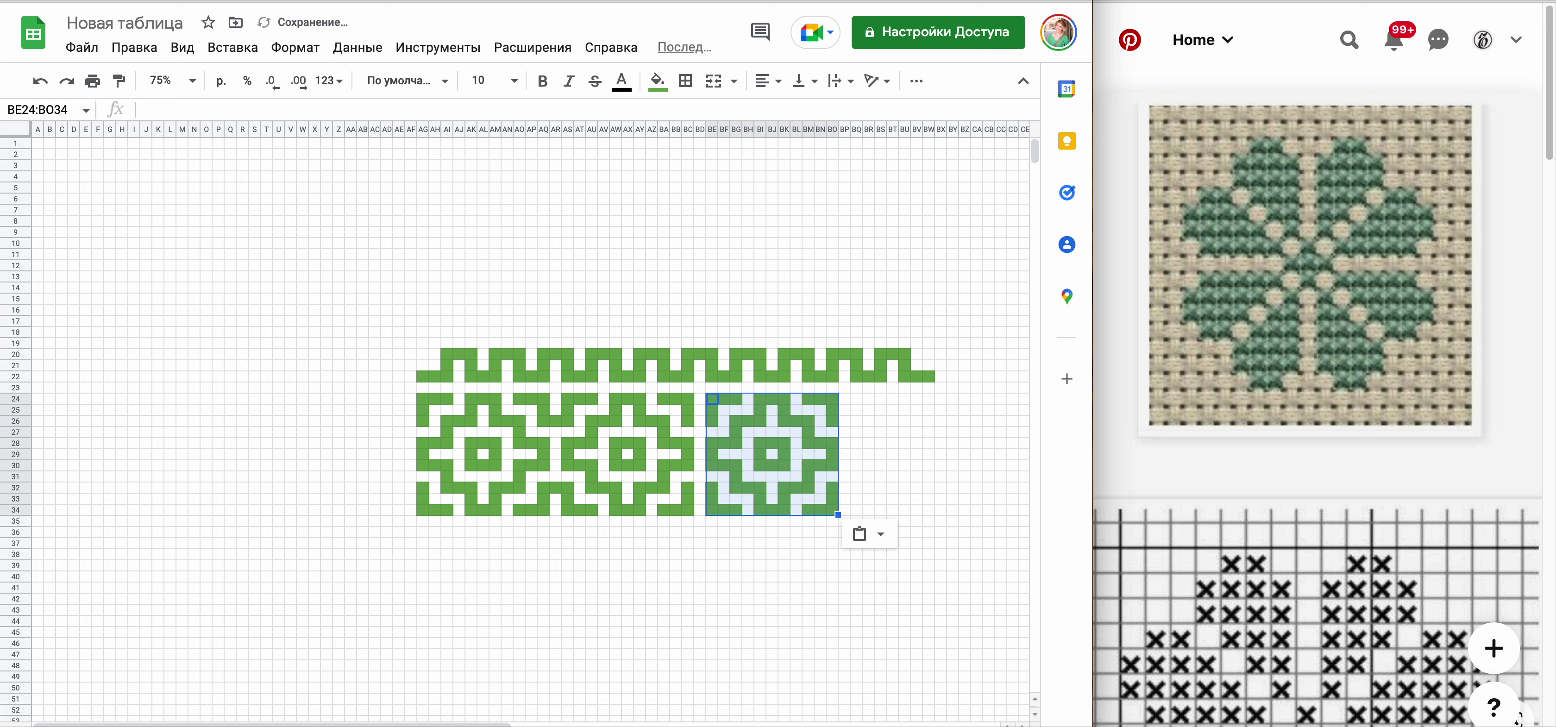
key("Right")
key("Right")
key("Right")
key("Right")
key("Right")
key("Right")
key("Right")
key("Right")
key("Right")
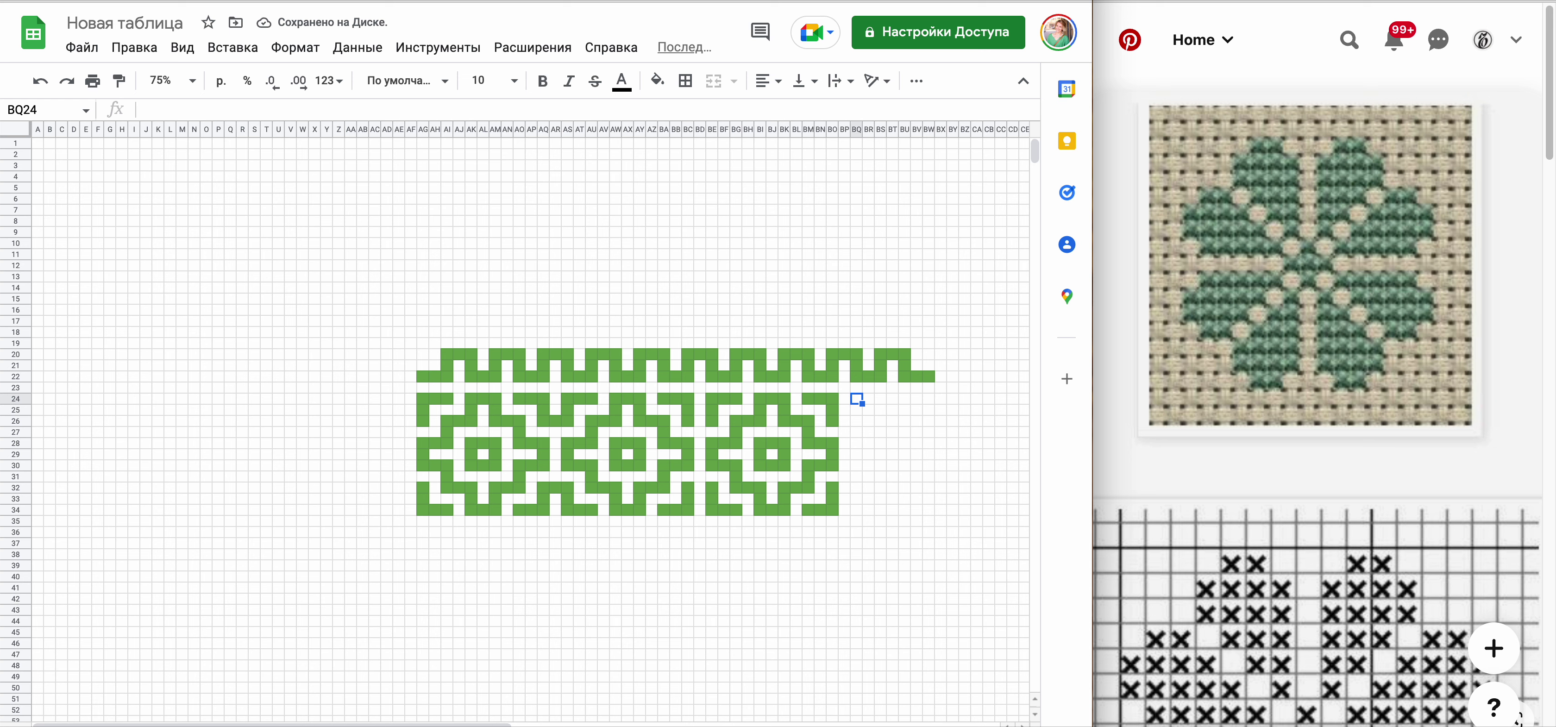
key("ctrl+v")
key("Down")
- Patch the joining cells between the motifs in column BP
key("Down")
key("Left")
key("ctrl+v")
key("Down")
key("Down")
key("Down")
key("Down")
key("Down")
key("ctrl+v")
key("Left")
key("Left")
key("Left")
key("Left")
key("Left")
key("Left")
key("Left")
key("Up")
key("Up")
key("Up")
key("Up")
key("Up")
key("ctrl+v")
key("Down")
key("Down")
key("Down")
key("Down")
key("Down")
key("Down")
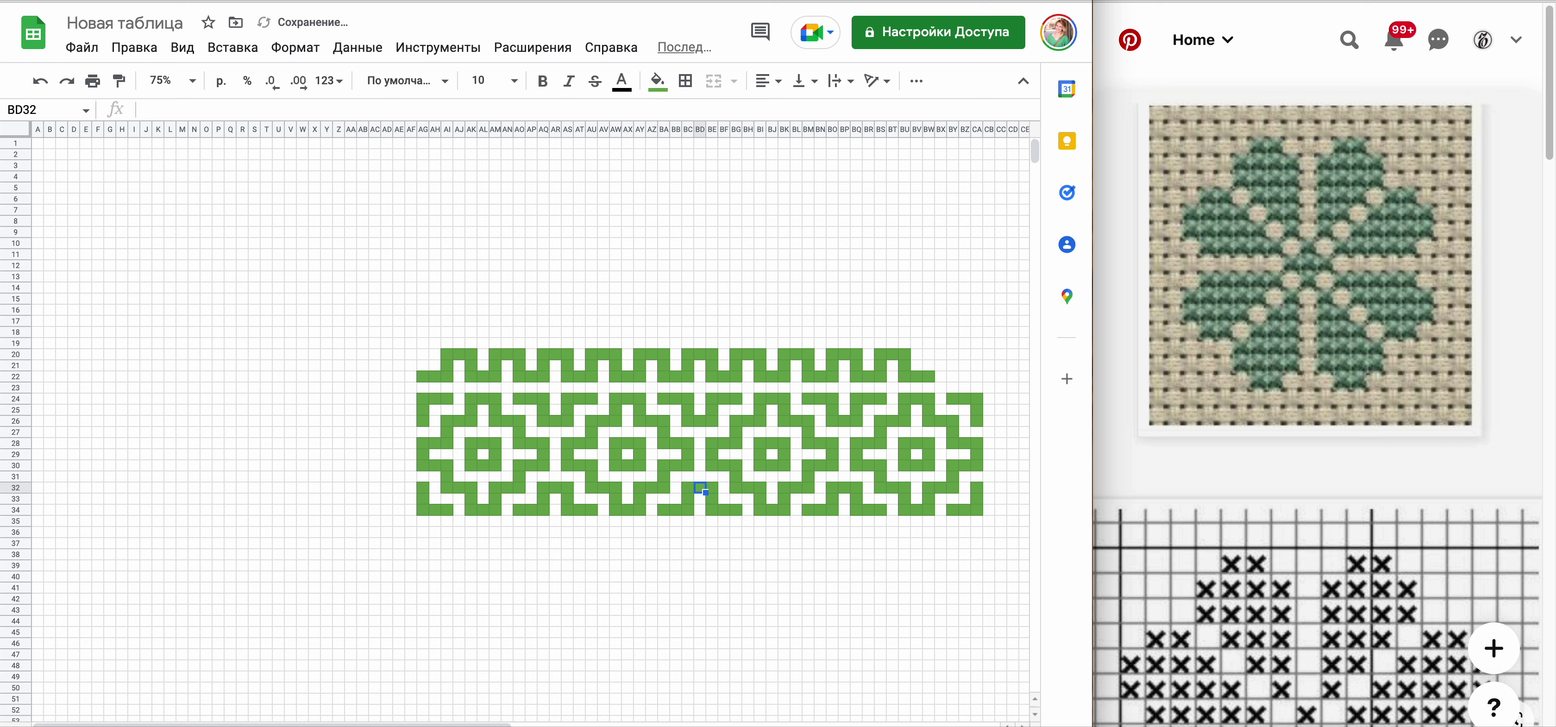
- Extend the top meander with a last tooth up to BY and its bottom line to CA22
key("Right")
key("Right")
key("Right")
key("Right")
key("Right")
key("Right")
key("Up")
key("Up")
key("Up")
key("Up")
key("Up")
key("Up")
key("Up")
key("Up")
key("Up")
key("ctrl+v")
key("Up")
key("ctrl+v")
key("Right")
key("ctrl+v")
key("Right")
key("ctrl+v")
key("Down")
key("ctrl+v")
key("Down")
key("Right")
key("ctrl+v")
key("Right")
key("ctrl+v")
key("Down")
key("Down")
key("Down")
key("Down")
key("Down")
key("Down")
key("Down")
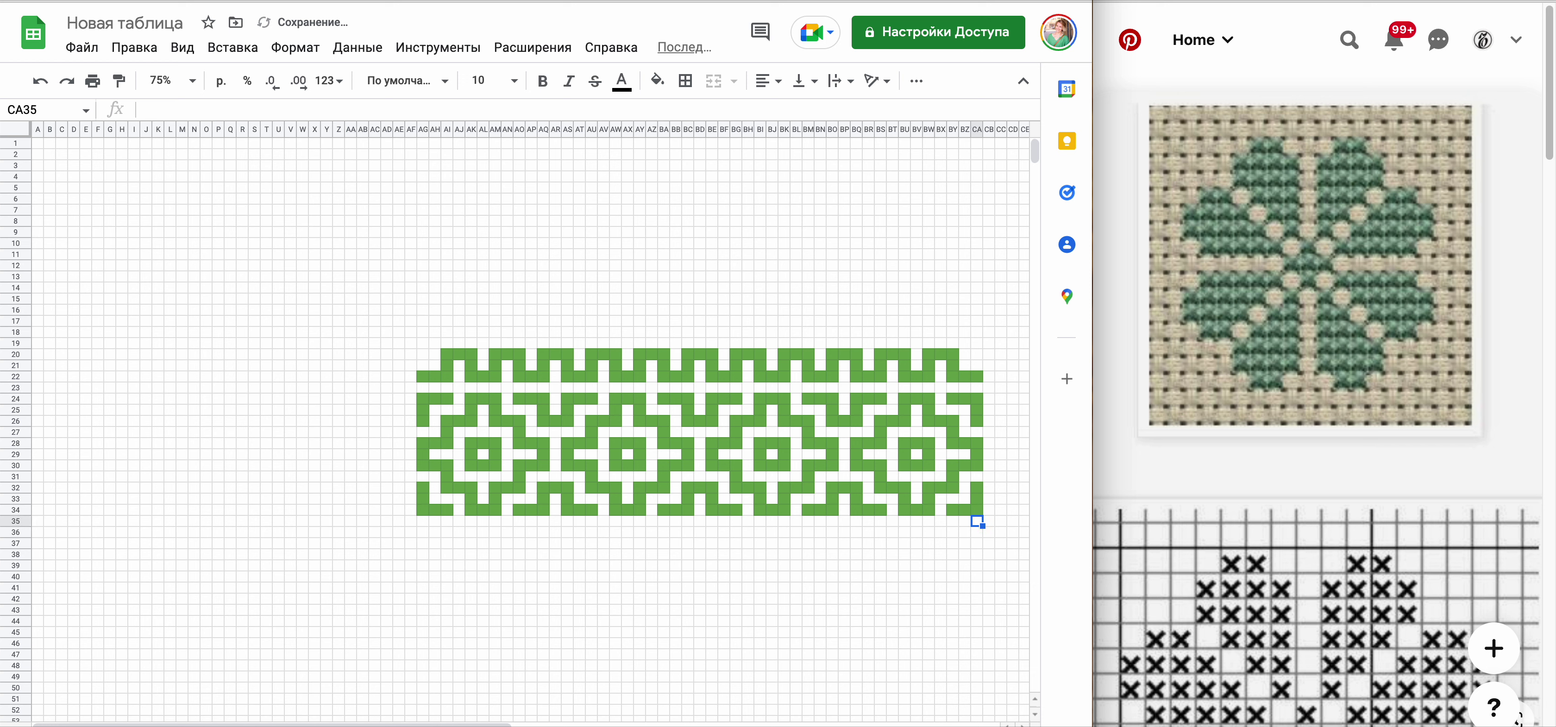
key("Down")
key("Down")
key("Down")
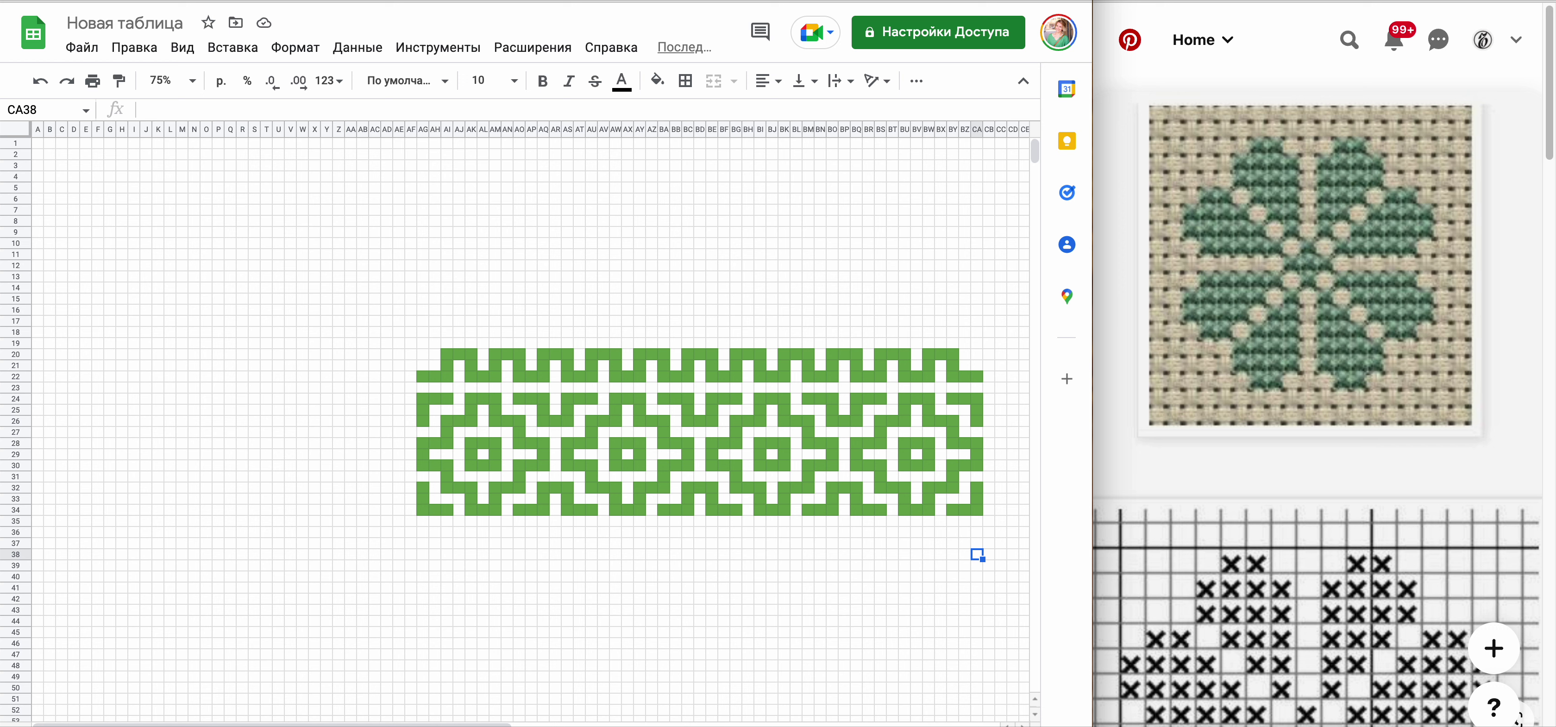
- Number stitches 1–47 along row 36 by filling =CA36+1 leftward from BZ36
key("Up")
key("Up")
key("Left")
key("Up")
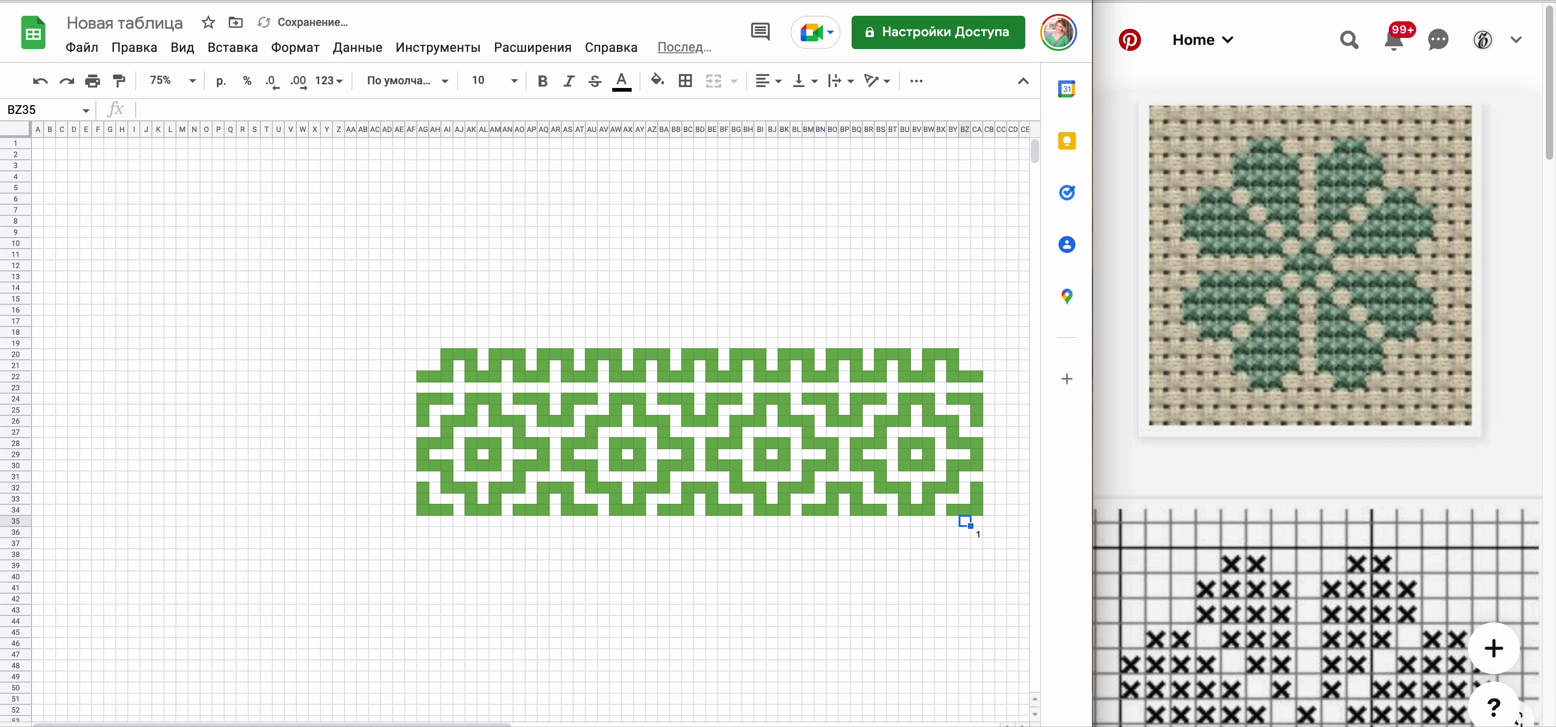
key("Down")
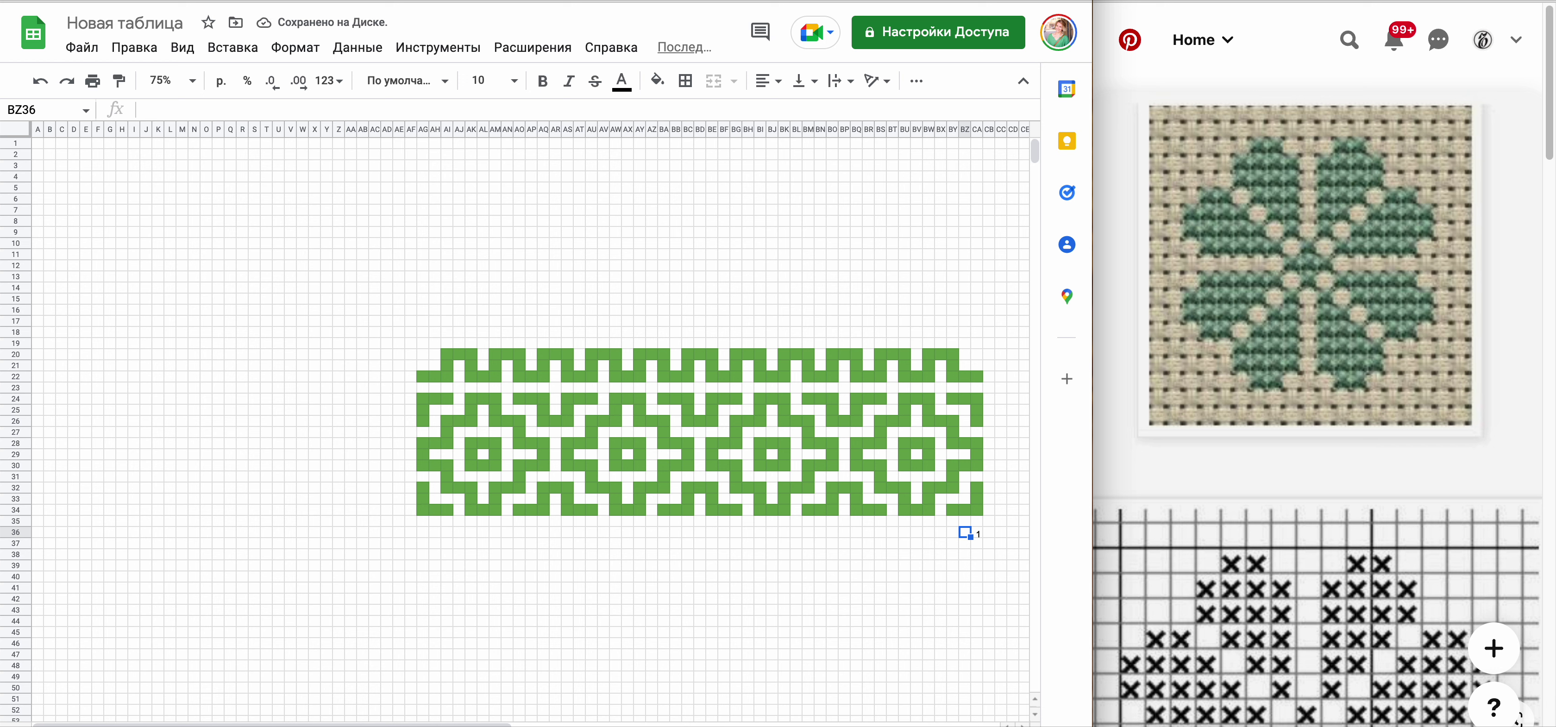
key("Right")
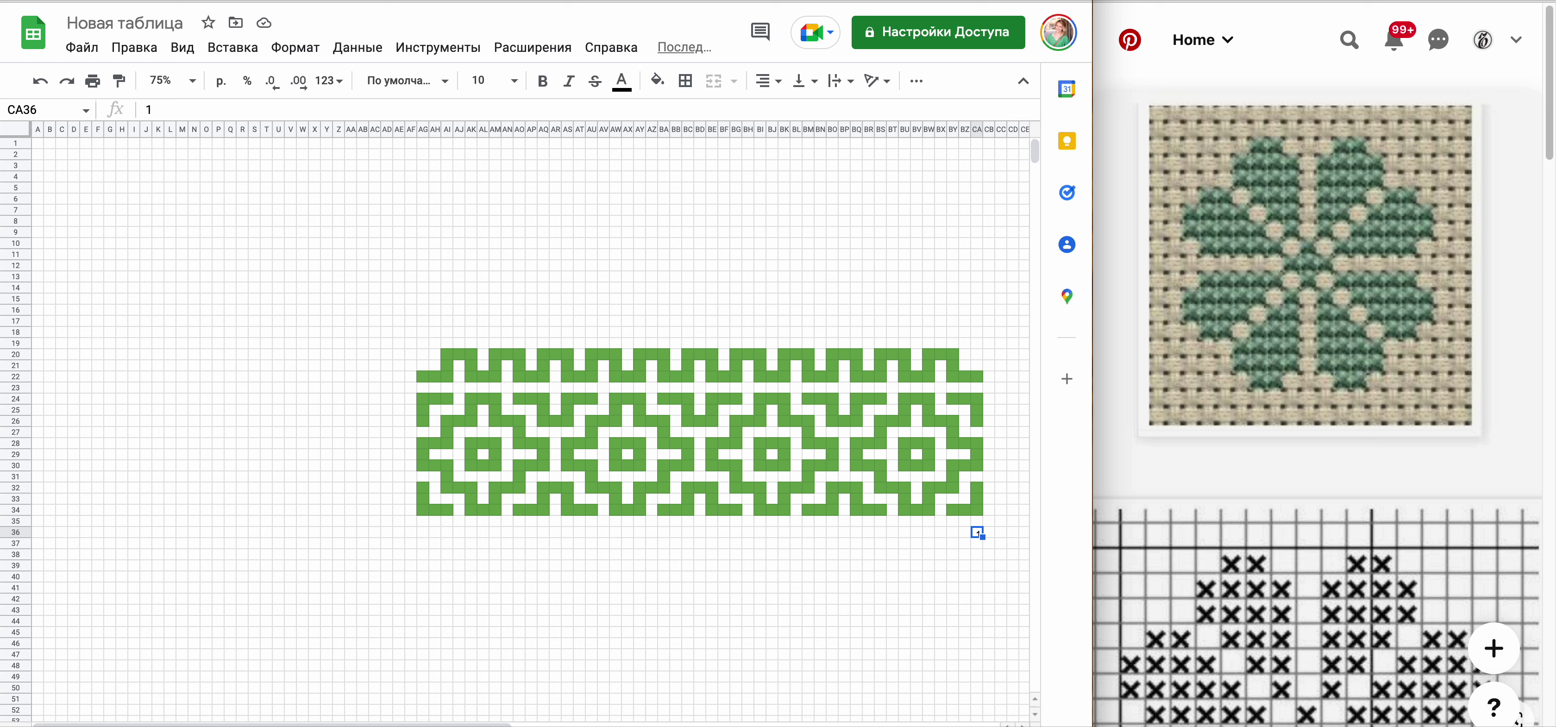
key("Left")
key("Left")
key("Right")
key("Right")
key("Left")
type("=")
key("Right")
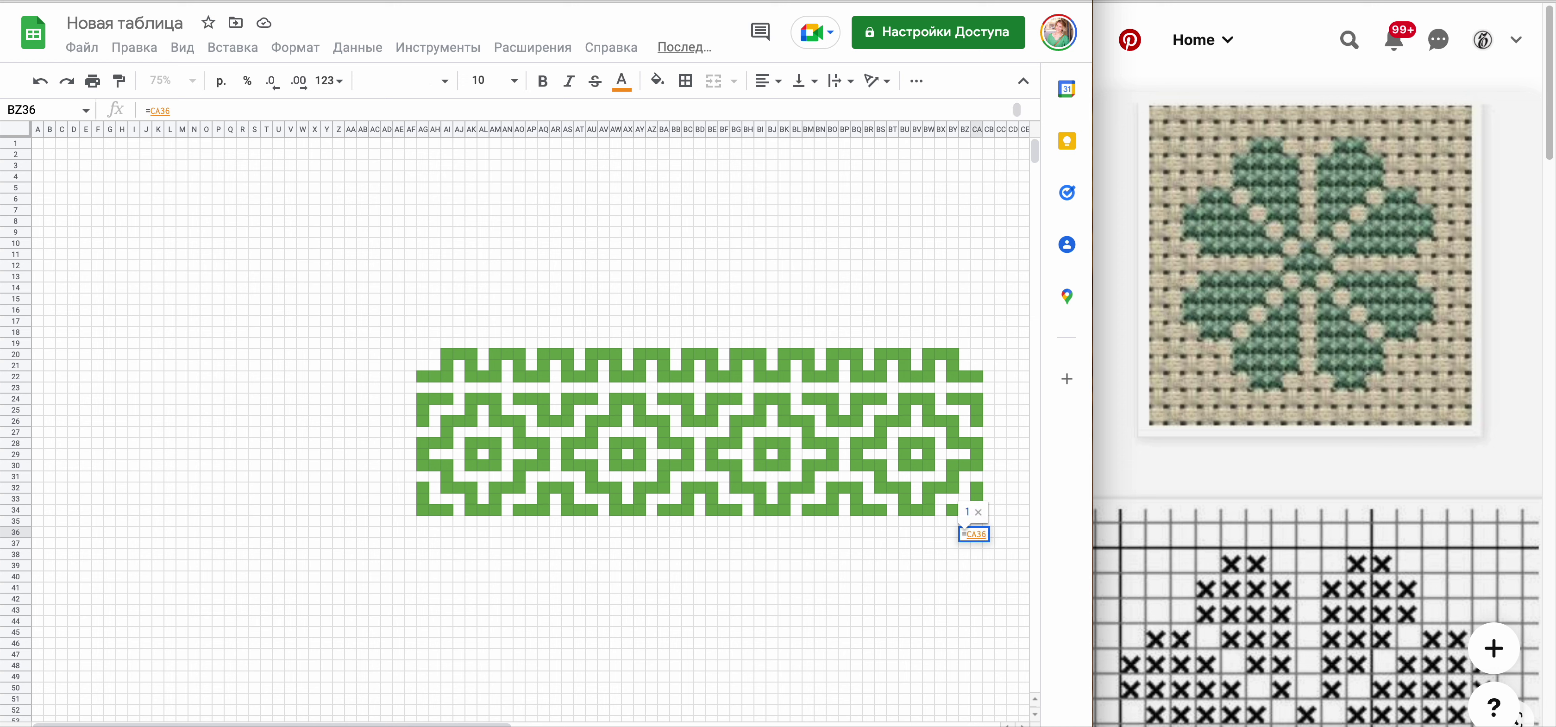
key("Return")
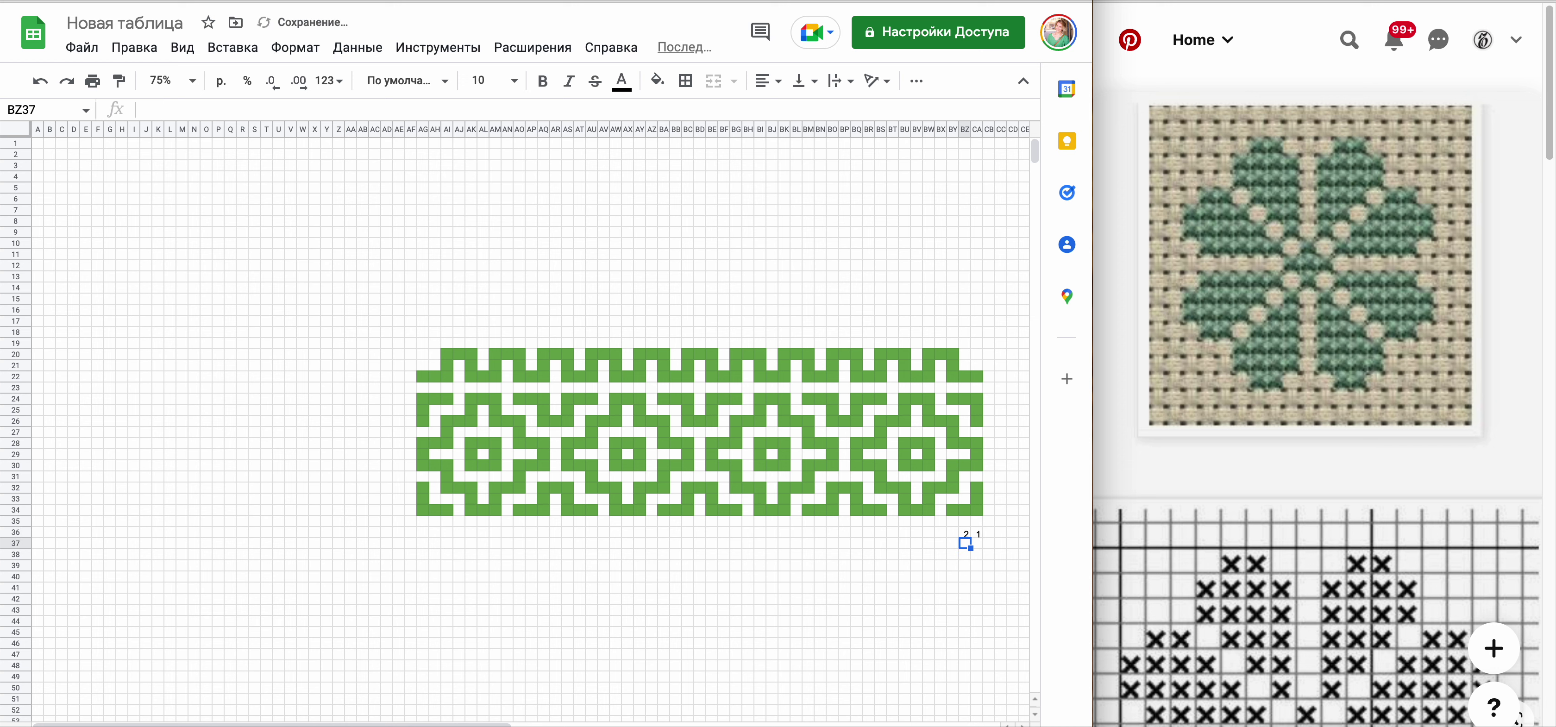
left_click(967, 532)
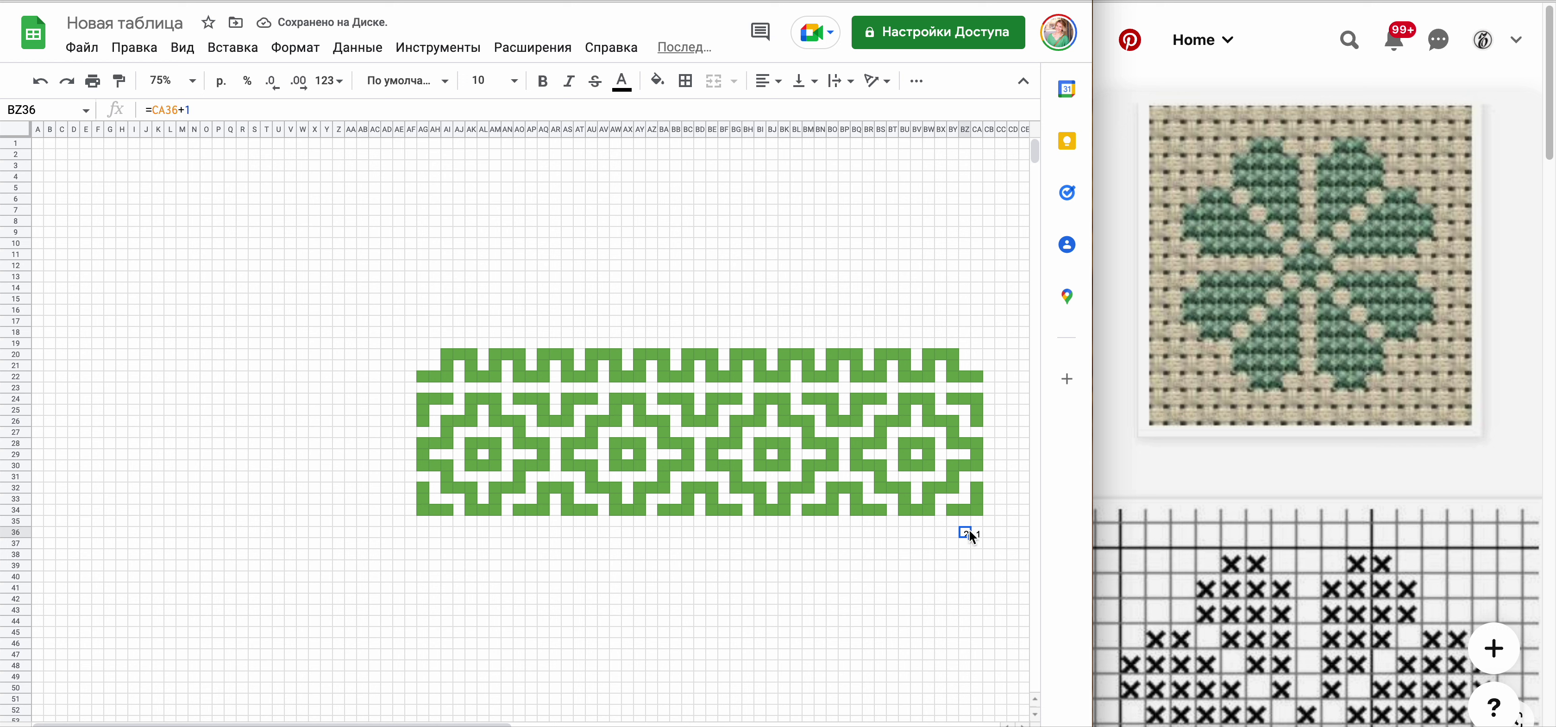
left_click_drag(969, 538, 423, 534)
left_click(677, 611)
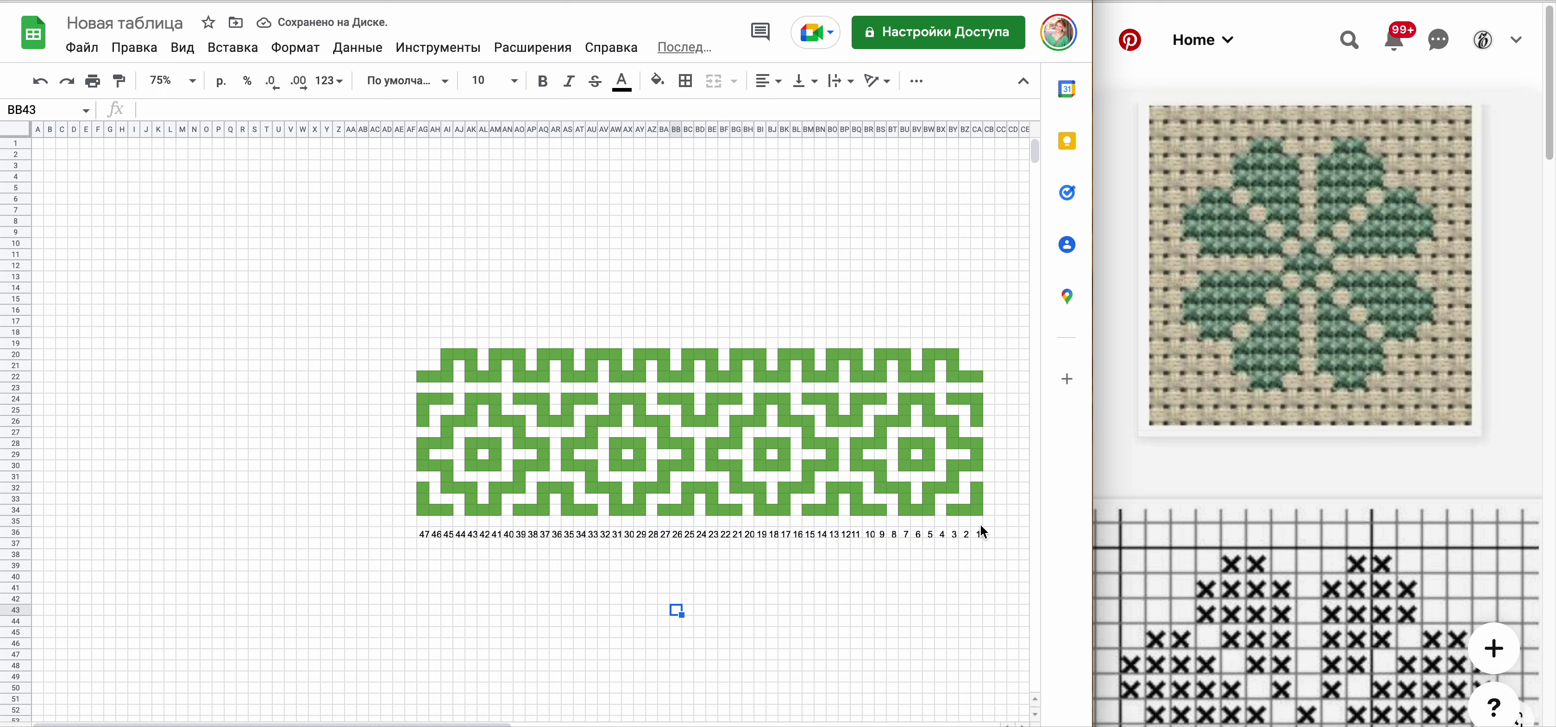
- Number rows 1–15 up column CC: 1 in CC34, =CC34+1 in CC33, filled upward
left_click(1000, 512)
type("1")
key("Up")
type("=")
left_click(1002, 512)
type("+1")
key("Return")
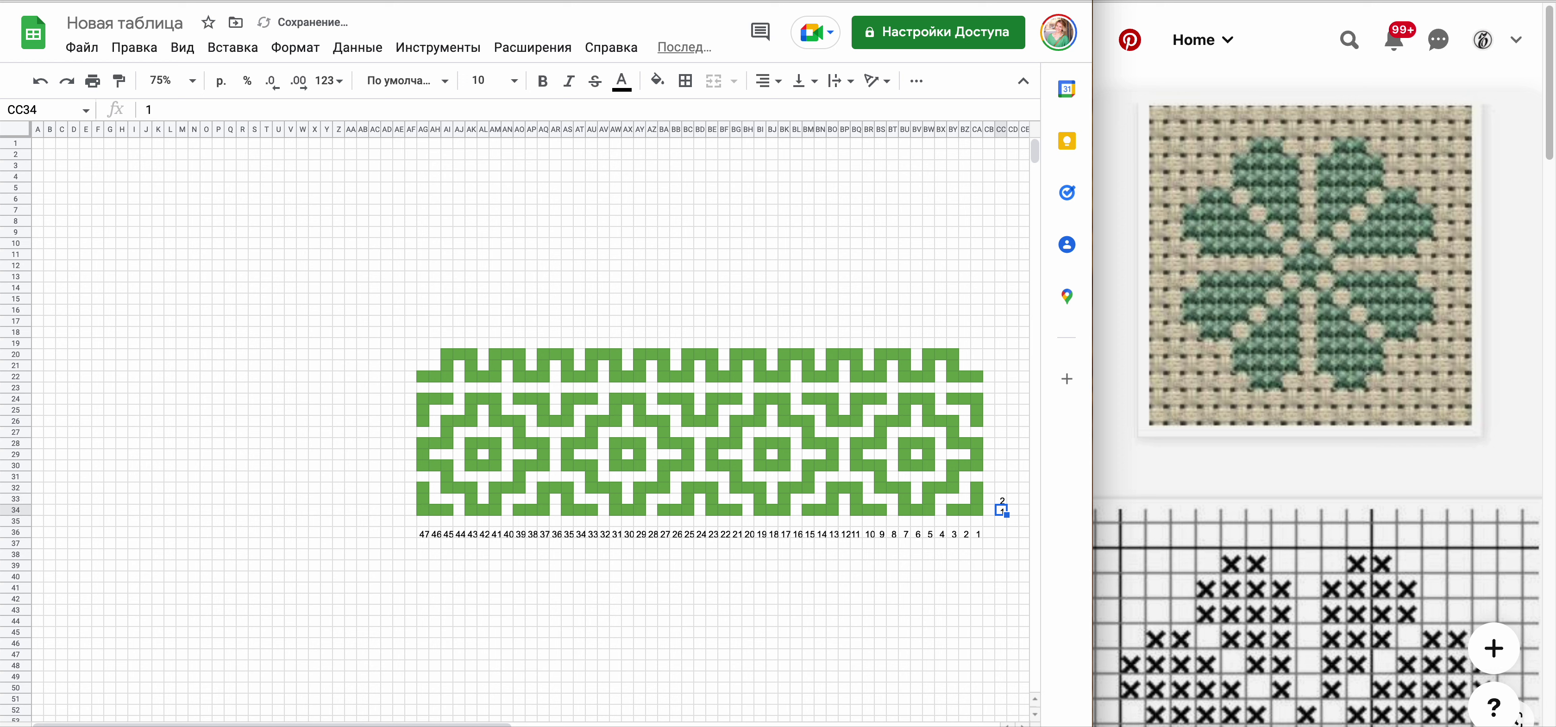
left_click(1001, 498)
left_click_drag(1006, 504, 1004, 356)
left_click(975, 600)
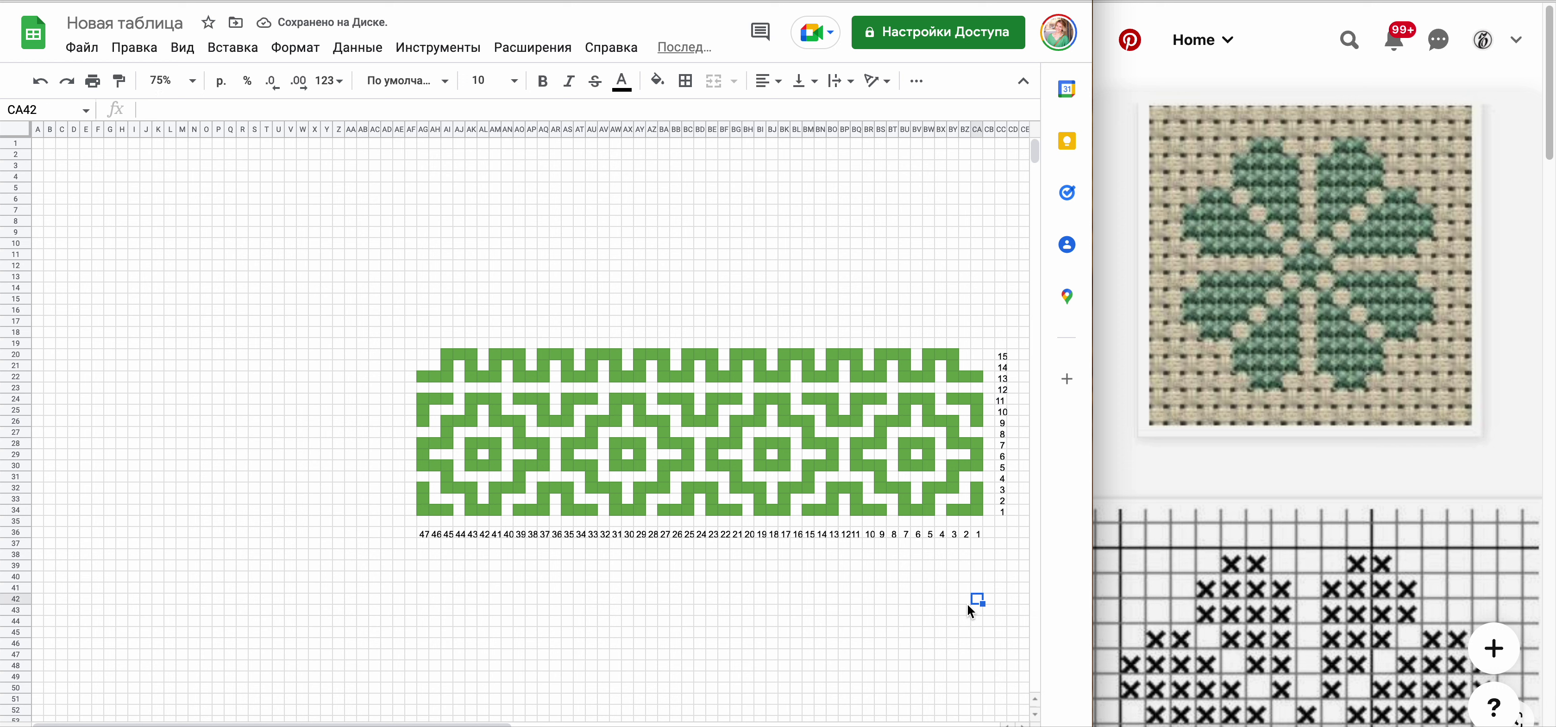
- Start a stitch mark in chart cell CA32, erasing a mistyped character
left_click(979, 486)
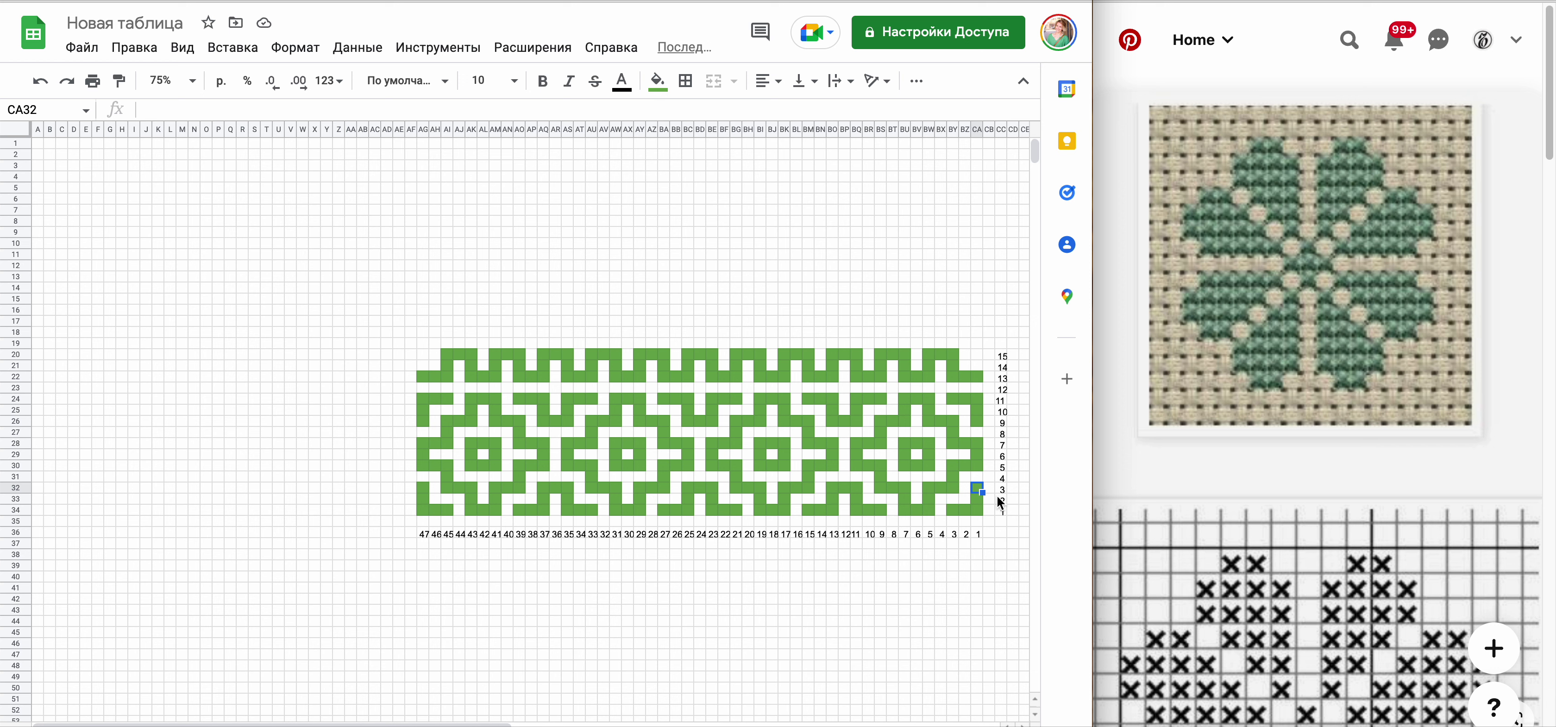
type("4")
key("BackSpace")
- Confirm the X in CA32 and paste X marks along row 32 at stitches 11–41
key("ctrl+Return")
key("Left")
key("Left")
key("Left")
key("Left")
type("X")
key("Left")
key("Left")
type("X")
key("Left")
key("Left")
key("Left")
key("Left")
type("X")
key("Left")
key("Left")
type("X")
key("Left")
key("Left")
key("Left")
key("Left")
type("X")
key("Left")
key("Left")
key("ctrl+v")
key("Left")
key("Left")
key("Left")
key("Left")
type("X")
key("Left")
key("Left")
type("X")
key("Left")
key("Left")
key("Left")
type("X")
key("Left")
key("Left")
key("ctrl+v")
key("Left")
key("Left")
key("Left")
key("Left")
type("X")
key("Left")
key("Left")
type("X")
key("Left")
key("Left")
key("Left")
key("Left")
type("X")
key("Left")
key("Left")
type("X")
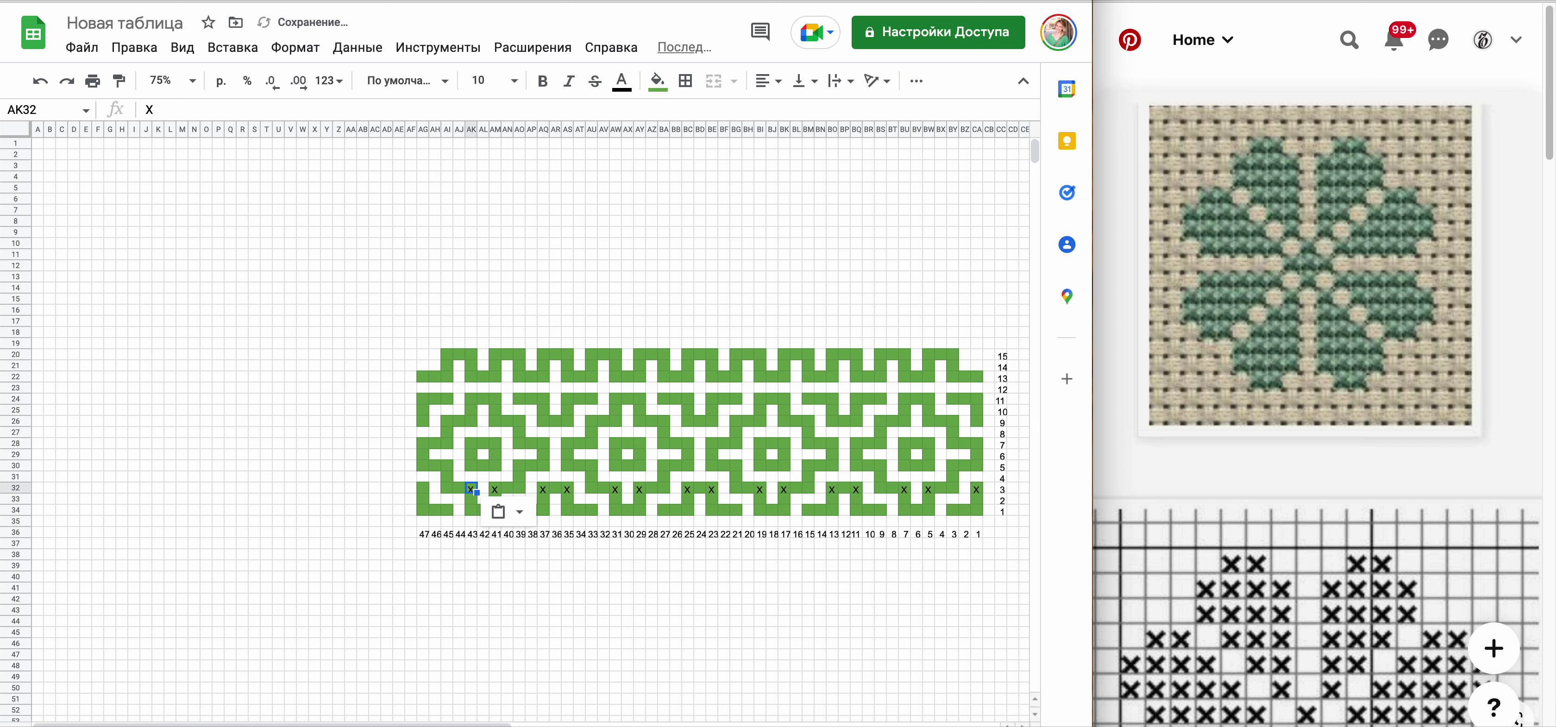
- Add an X stitch in cell BX33
key("Right")
key("Right")
key("Right")
key("Right")
key("Right")
key("Right")
key("Right")
key("Right")
key("Right")
key("Right")
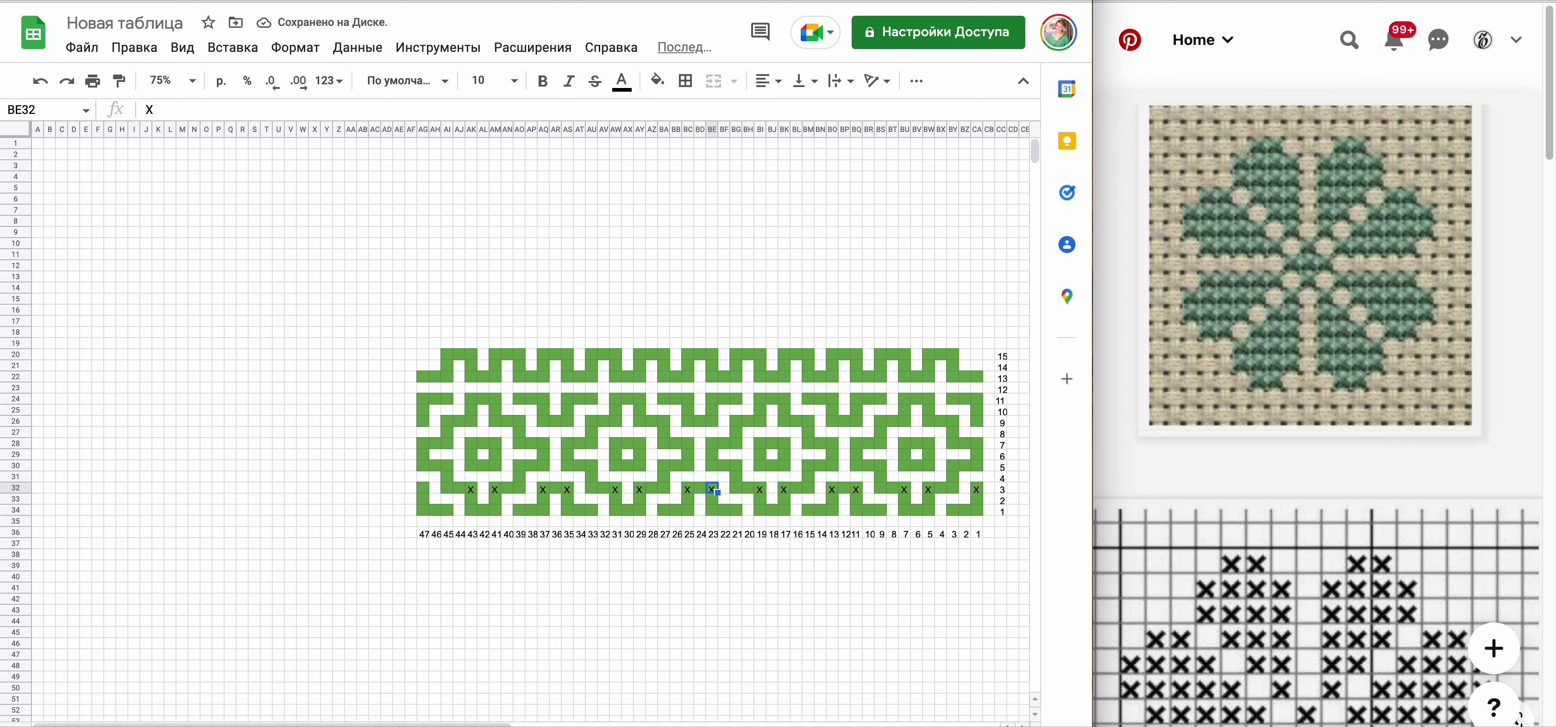
key("Right")
key("Right")
key("Right")
key("Right")
key("Right")
key("Right")
key("Right")
key("Right")
key("Right")
key("Right")
key("Down")
key("Right")
key("Up")
key("Left")
key("Down")
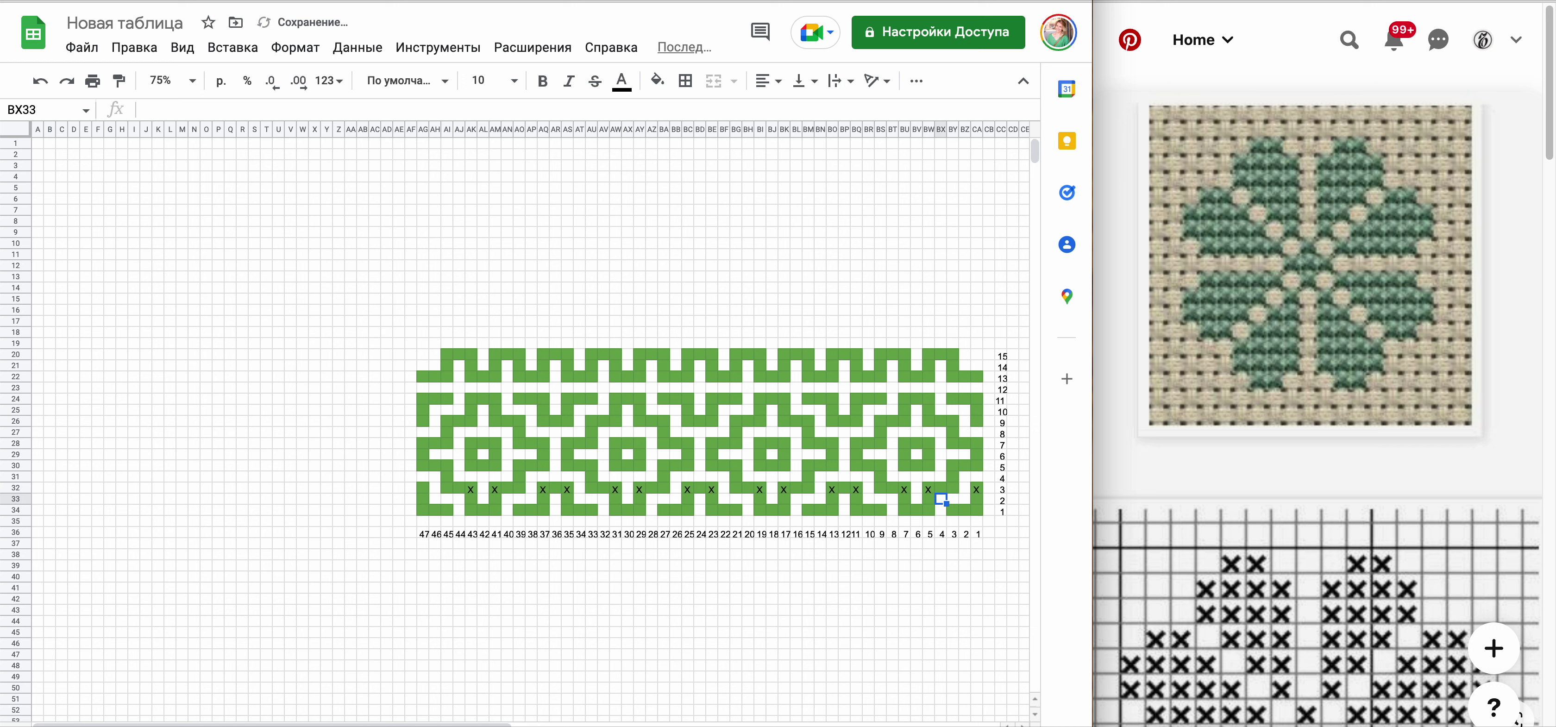
type("X")
key("ctrl+Return")
- Type X marks along row 31 from BZ31 leftward to BN31
key("Right")
key("Right")
key("Up")
key("Up")
type("X")
key("Left")
key("Left")
key("Left")
key("Left")
key("Left")
key("Left")
type("X")
key("Left")
key("Left")
key("Left")
key("Left")
type("X")
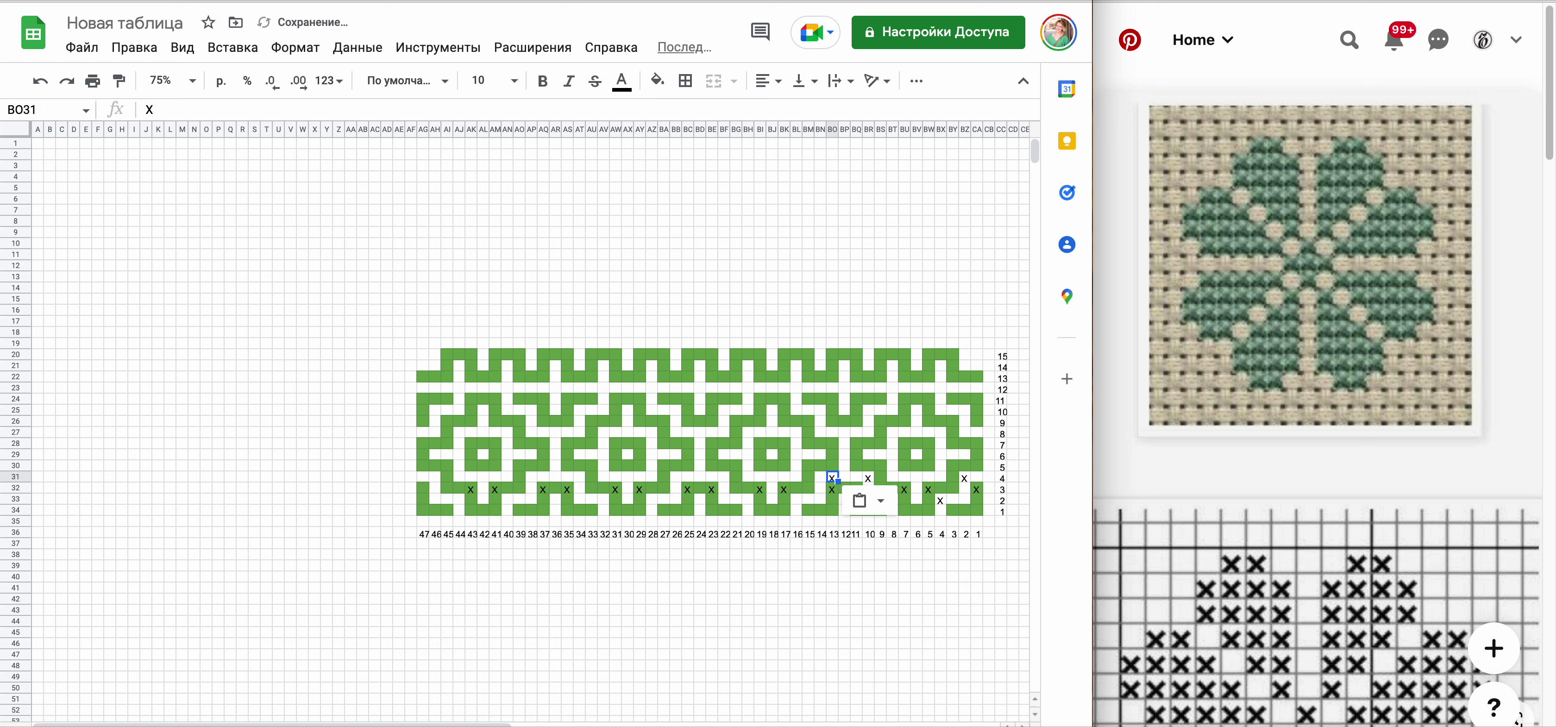
key("Right")
key("Right")
key("Right")
key("Right")
key("Right")
key("Right")
key("Right")
key("Right")
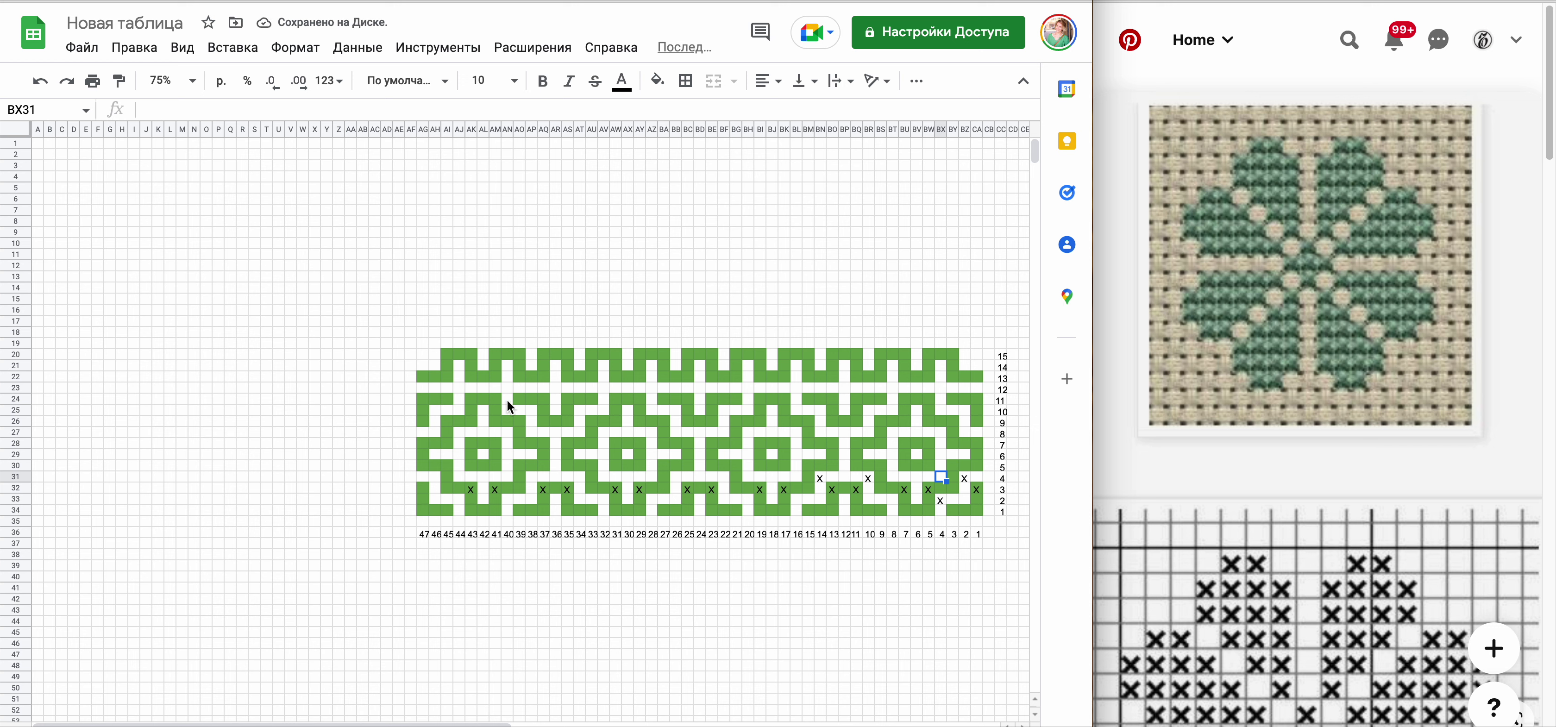
mouse_move(421, 354)
left_mouse_down()
mouse_move(979, 377)
mouse_move(1004, 419)
mouse_move(1004, 536)
left_mouse_up()
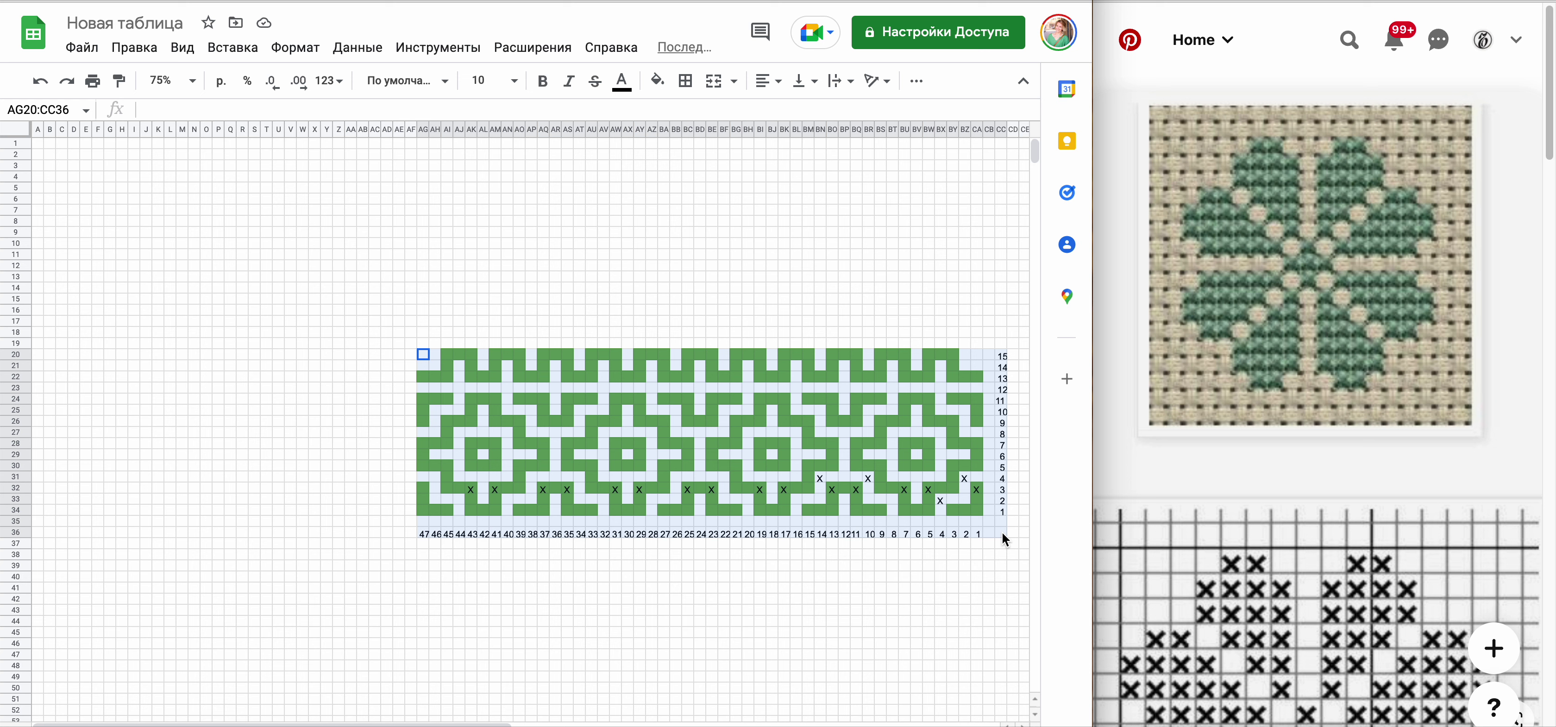
- Move the chart AG20:CC36, numbering included, so it starts at cell C3
key("ctrl+c")
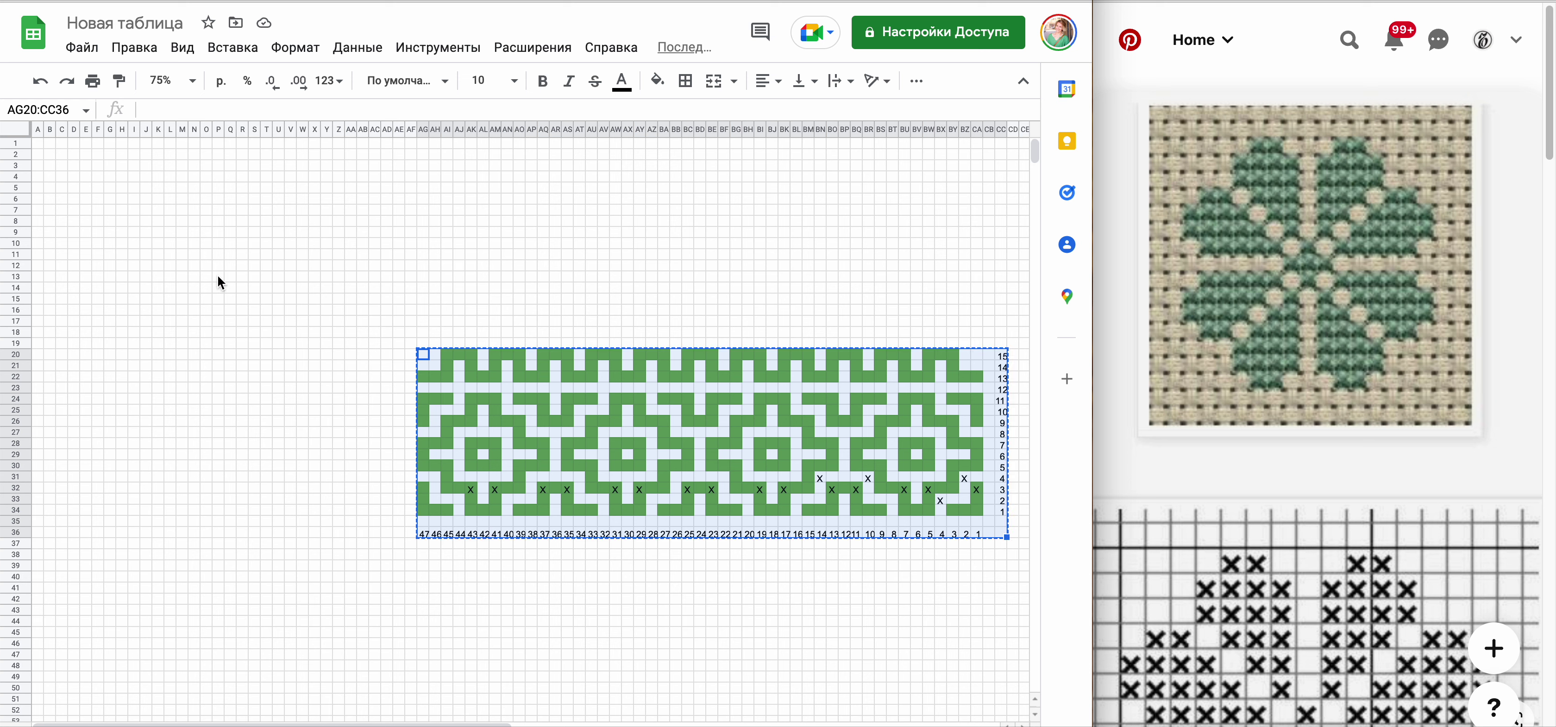
left_click(64, 169)
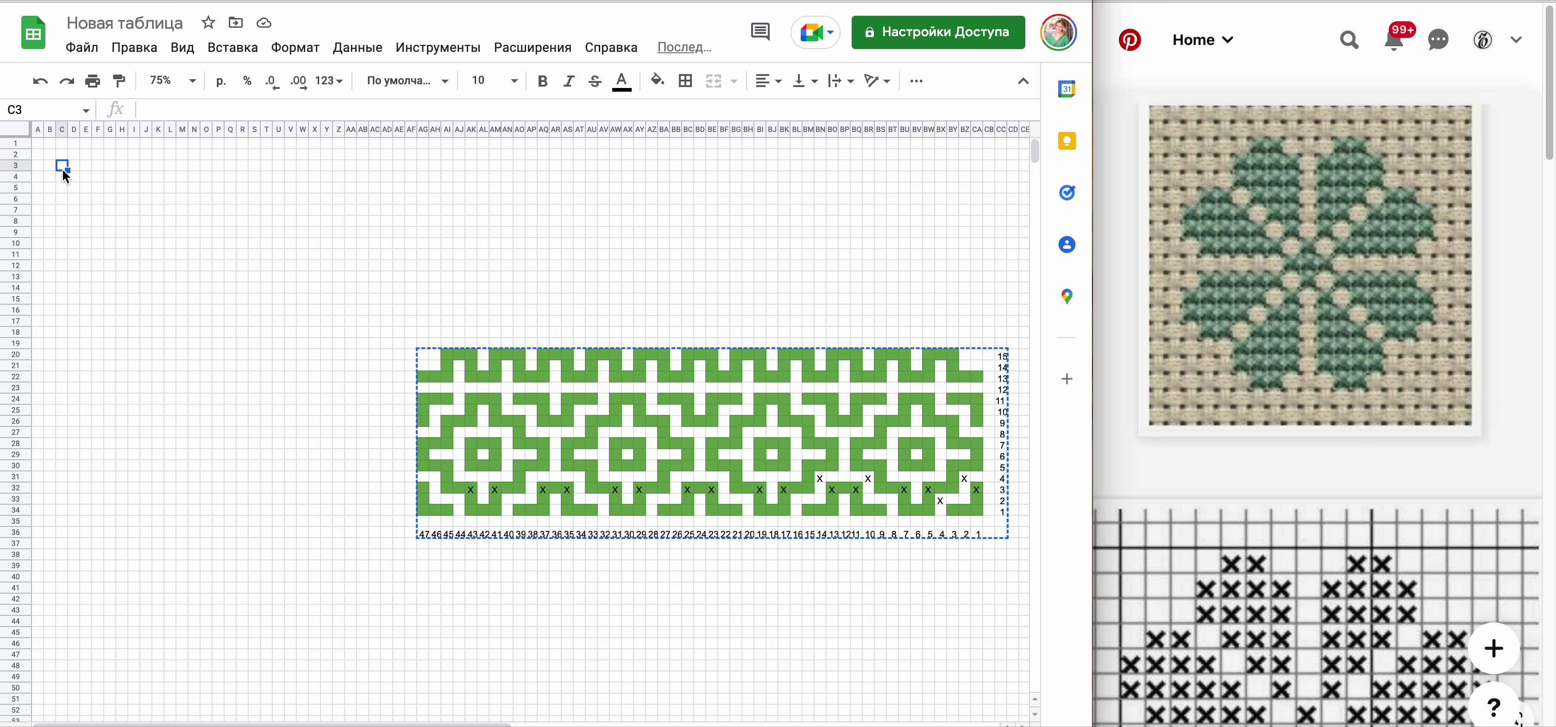
key("ctrl+v")
left_click(763, 288)
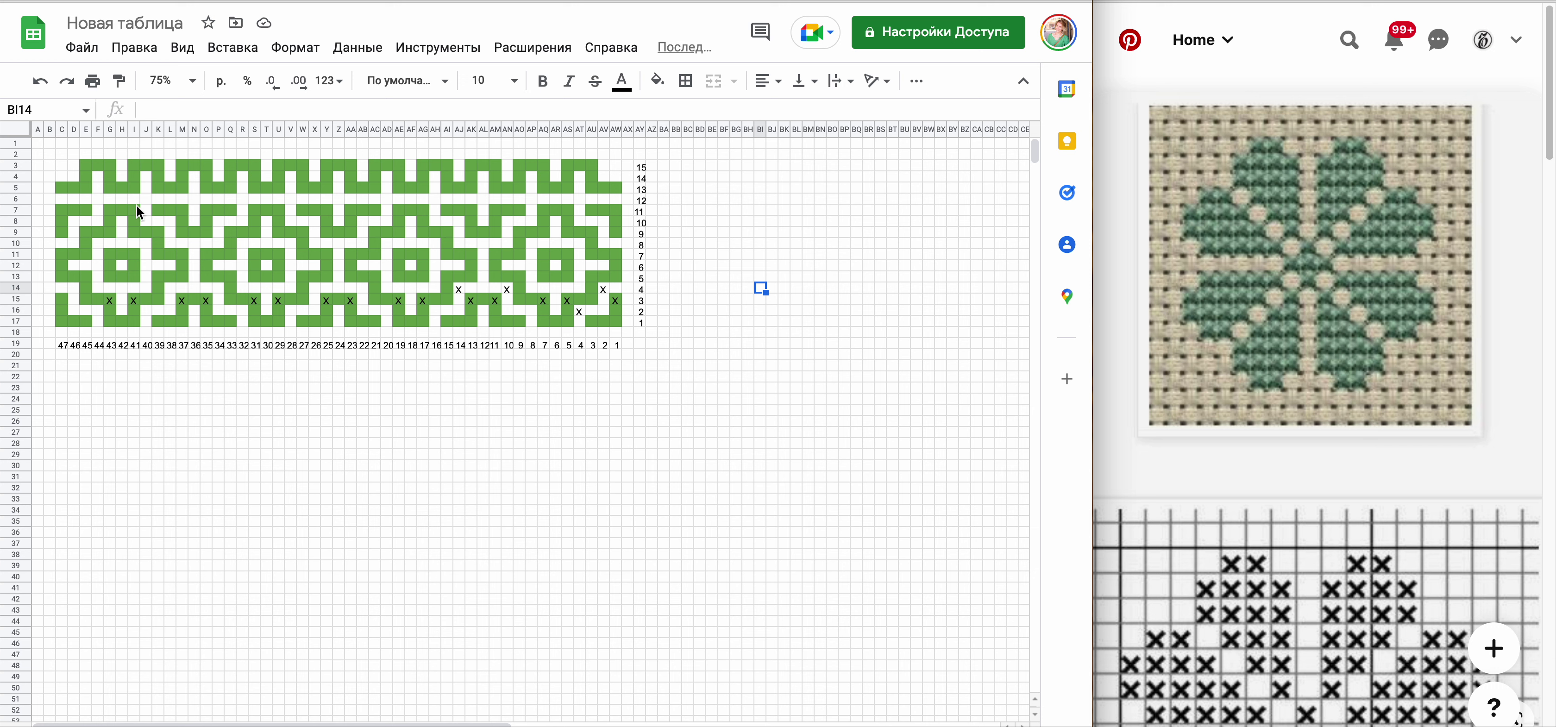
- Copy the motif rows C7:AW17 and paste them at C22 and C34
left_click_drag(65, 216, 617, 322)
key("ctrl+c")
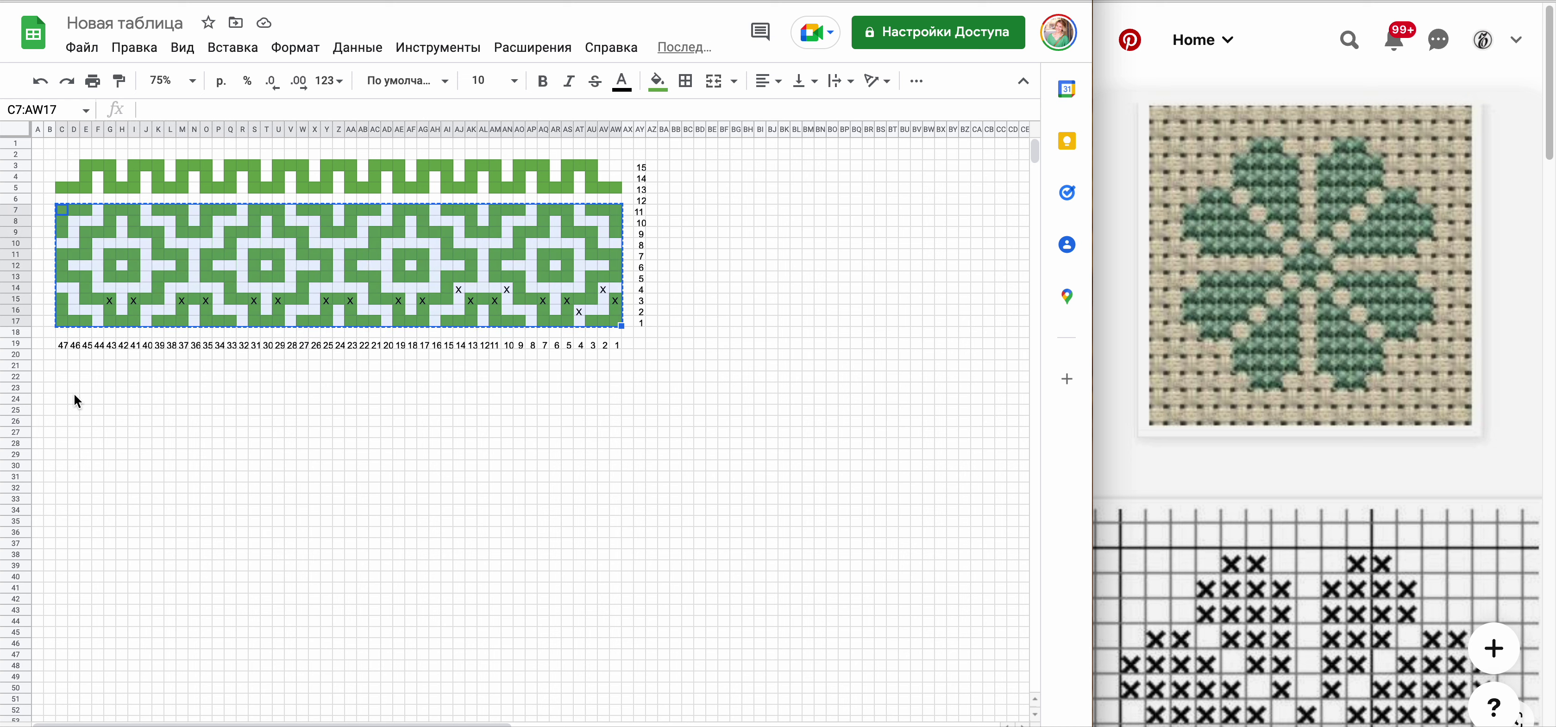
left_click(62, 376)
key("ctrl+v")
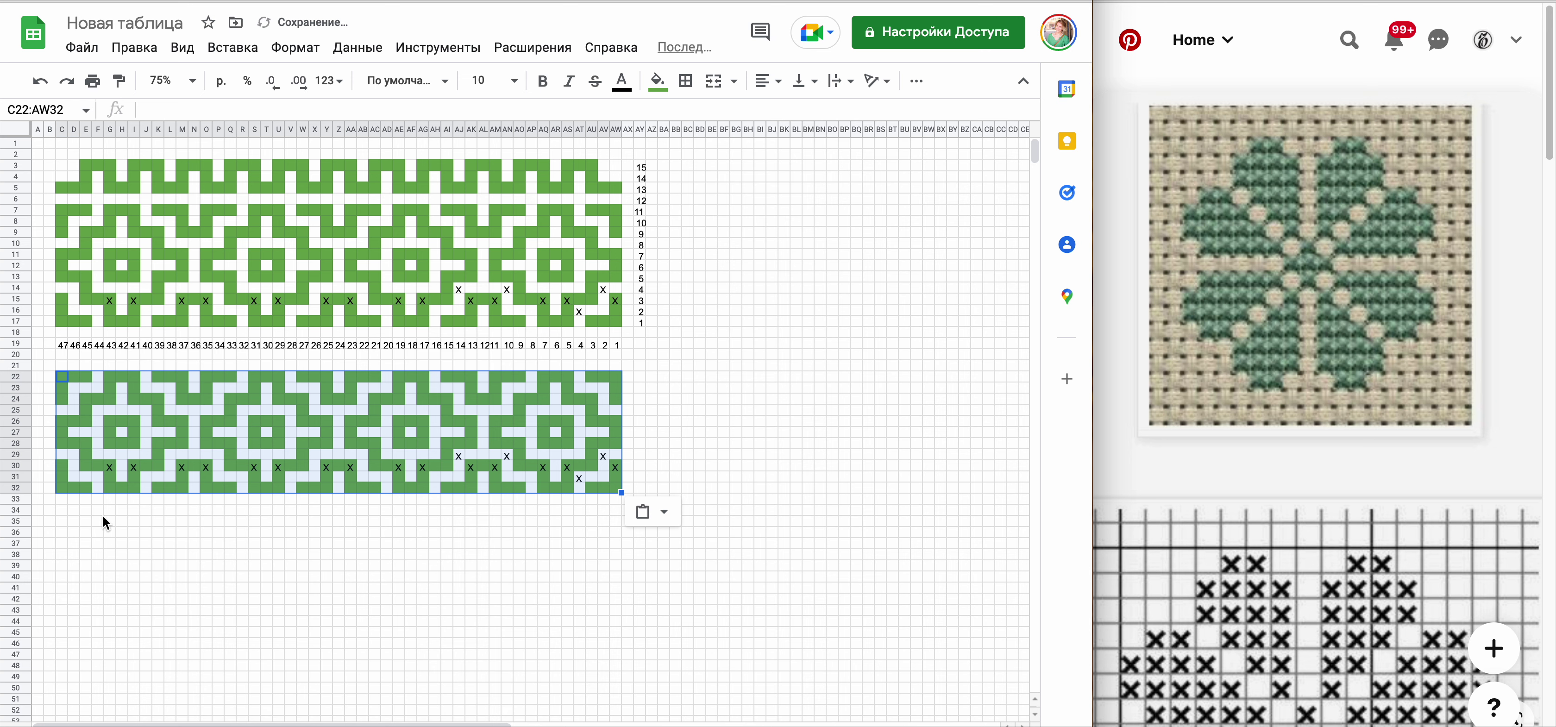
left_click(100, 513)
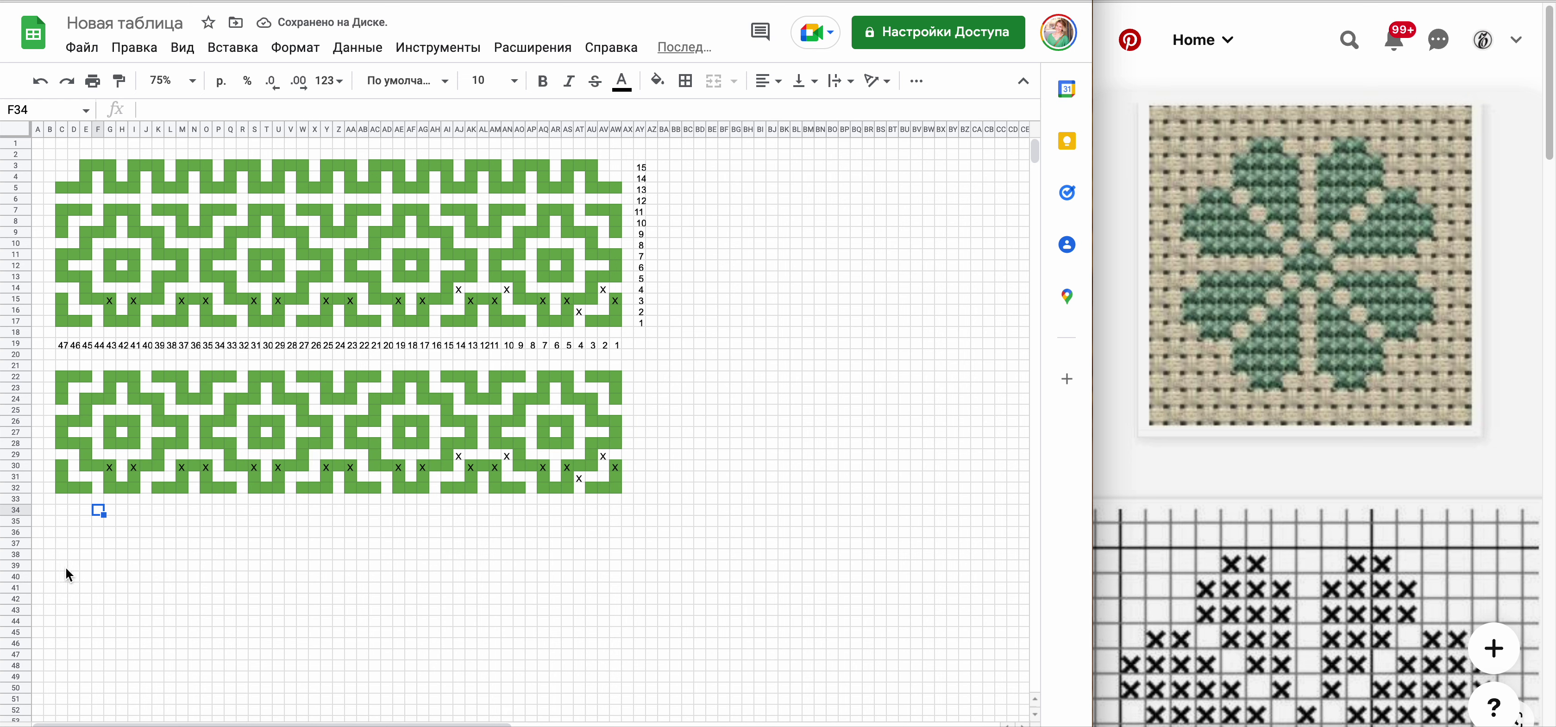
left_click(62, 510)
key("ctrl+v")
left_click(819, 467)
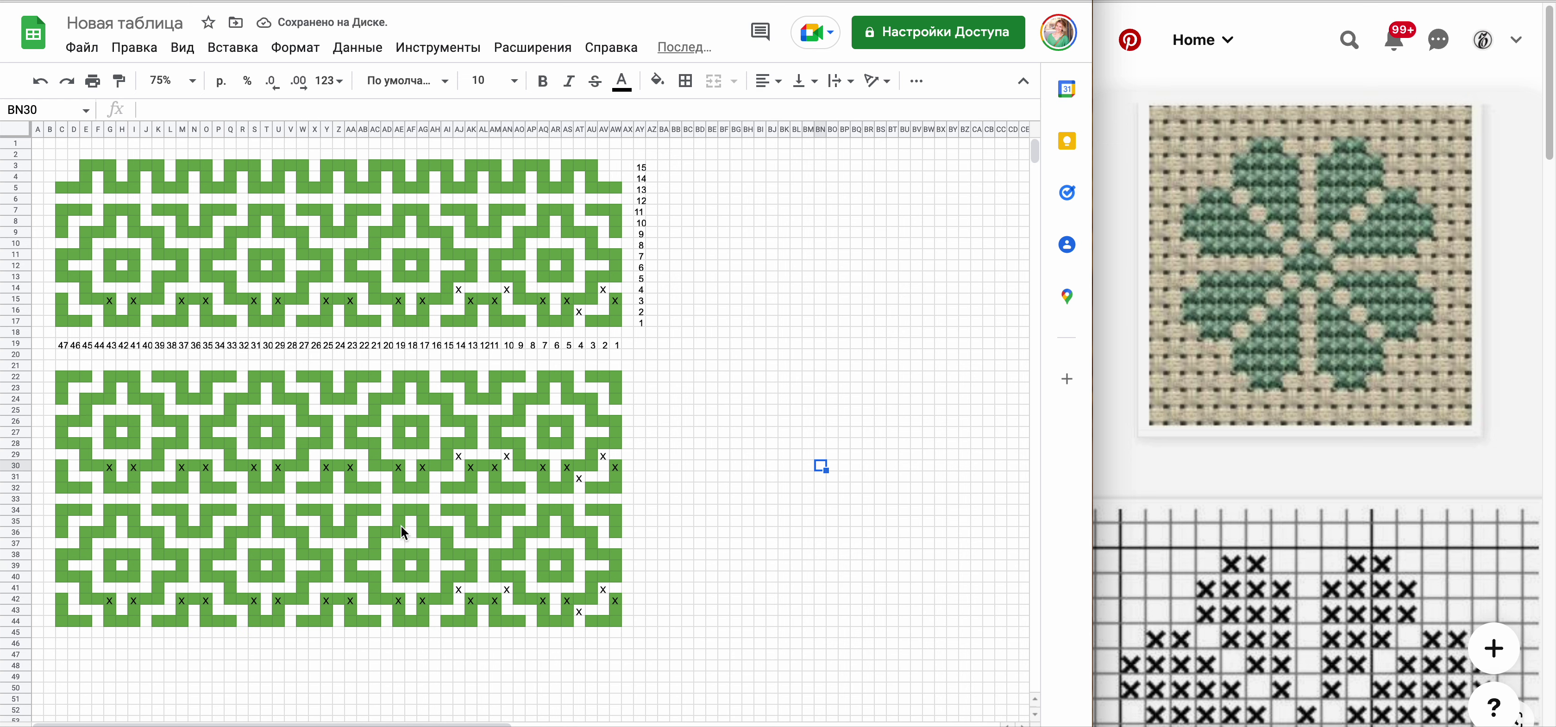
- Undo stray edits made around cell K32 in the tiled copy
left_click(160, 489)
key("Down")
key("Left")
key("ctrl+z")
key("ctrl+z")
key("ctrl+z")
key("ctrl+z")
key("ctrl+z")
key("ctrl+z")
key("ctrl+z")
key("ctrl+z")
key("ctrl+z")
key("ctrl+z")
key("ctrl+z")
key("ctrl+z")
key("ctrl+z")
key("ctrl+z")
key("ctrl+z")
key("ctrl+z")
key("ctrl+z")
key("ctrl+z")
key("ctrl+z")
key("ctrl+z")
key("ctrl+z")
key("ctrl+z")
key("ctrl+z")
key("ctrl+z")
key("ctrl+z")
key("ctrl+z")
key("ctrl+z")
key("ctrl+z")
key("ctrl+z")
key("ctrl+z")
key("ctrl+z")
key("ctrl+z")
key("ctrl+z")
key("ctrl+z")
key("ctrl+z")
key("ctrl+z")
key("ctrl+z")
key("ctrl+z")
key("ctrl+z")
key("ctrl+z")
key("ctrl+z")
key("ctrl+z")
key("ctrl+z")
key("ctrl+z")
key("ctrl+z")
key("ctrl+z")
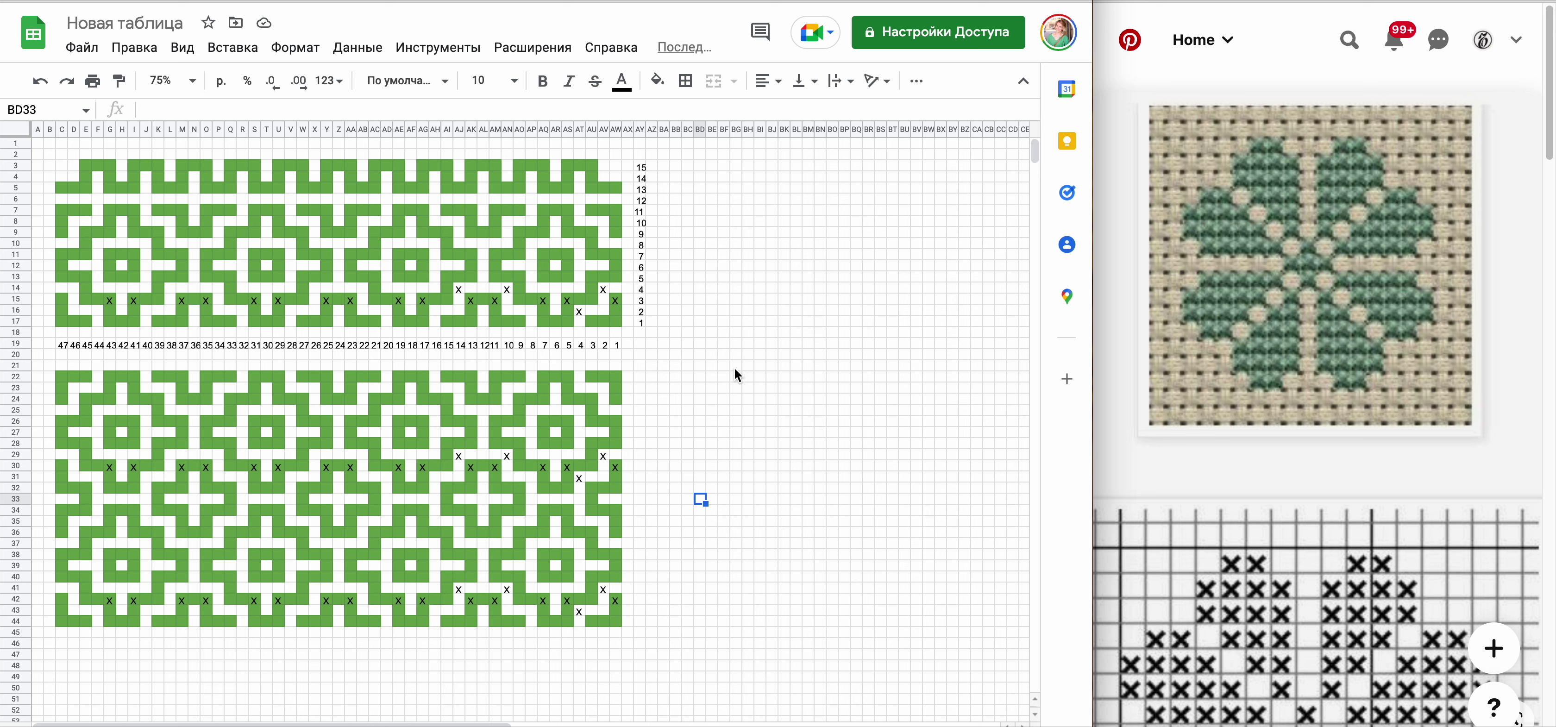
- Clear the marks in B21:BH47 and reset its fill to white
left_click_drag(50, 365, 748, 657)
key("Delete")
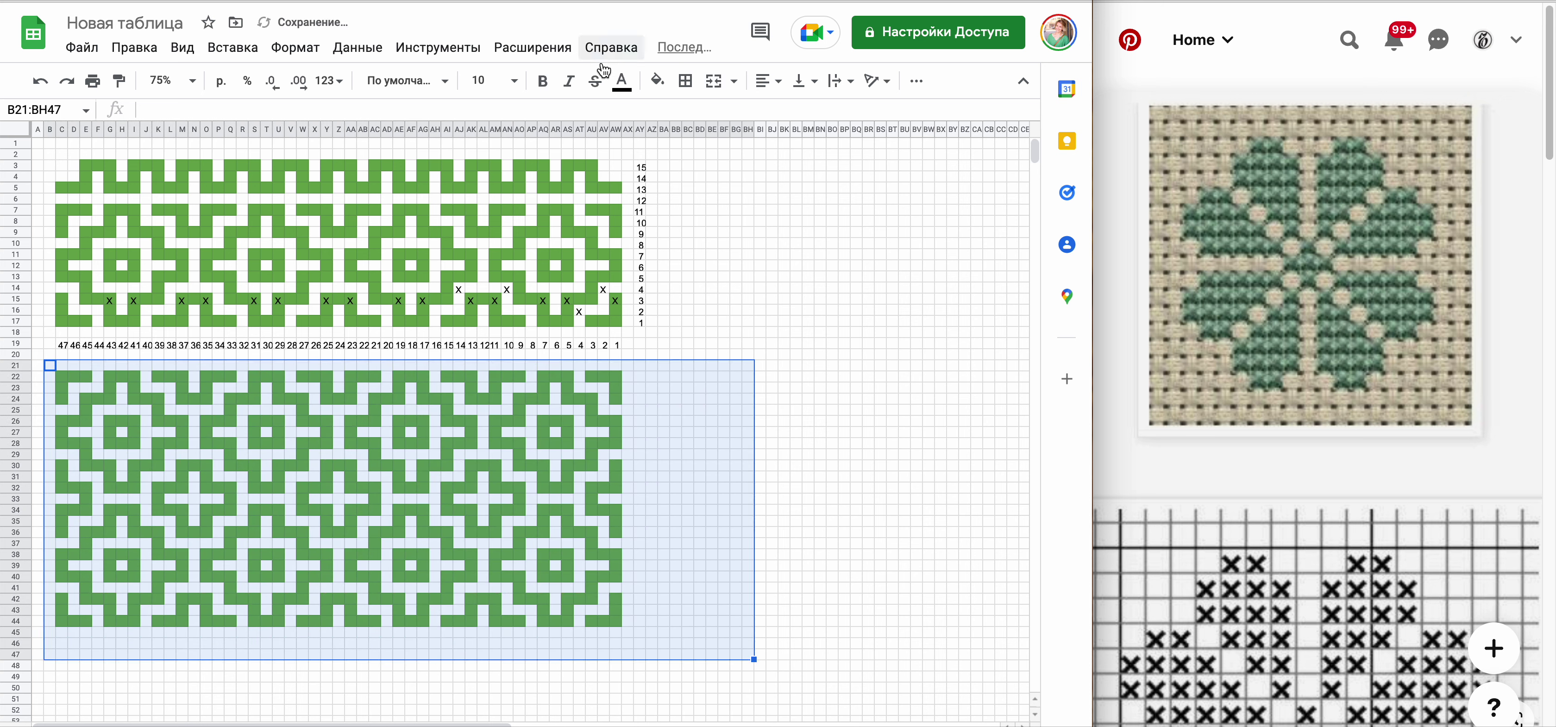
left_click(657, 80)
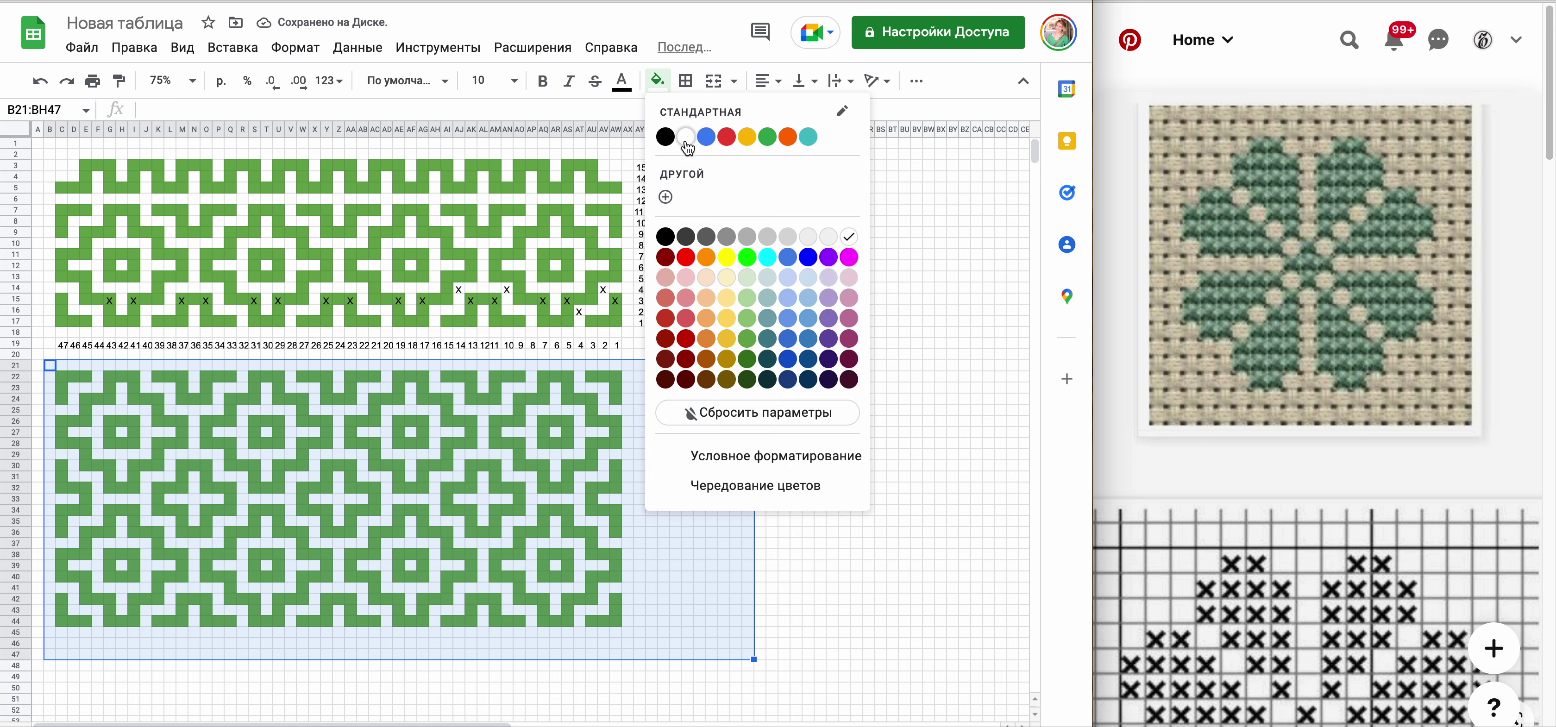
left_click(687, 140)
left_click(385, 483)
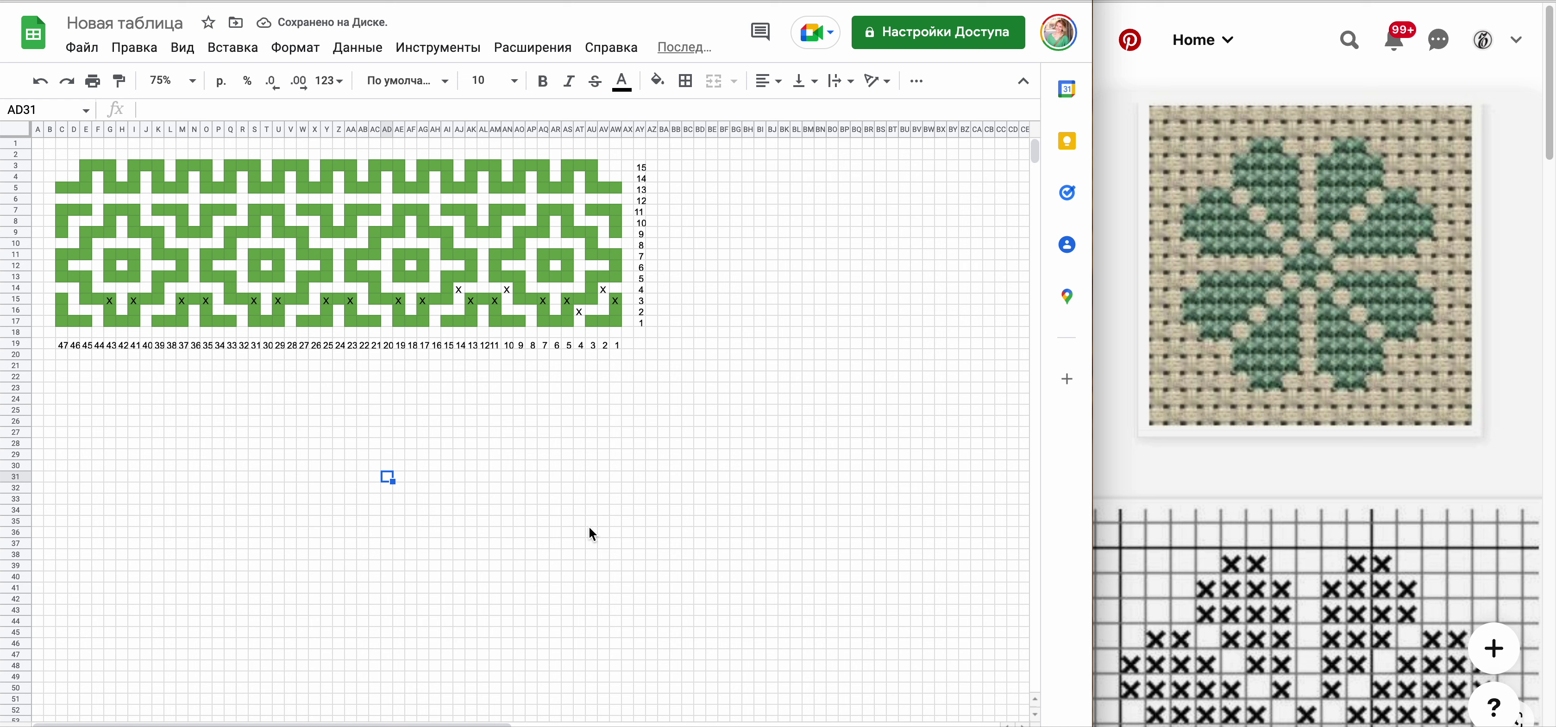
scroll(589, 526, "down", 3)
scroll(590, 527, "down", 3)
scroll(548, 479, "up", 1)
- Fill cell AL43 with colour as the triangle's bottom point
left_click(483, 374)
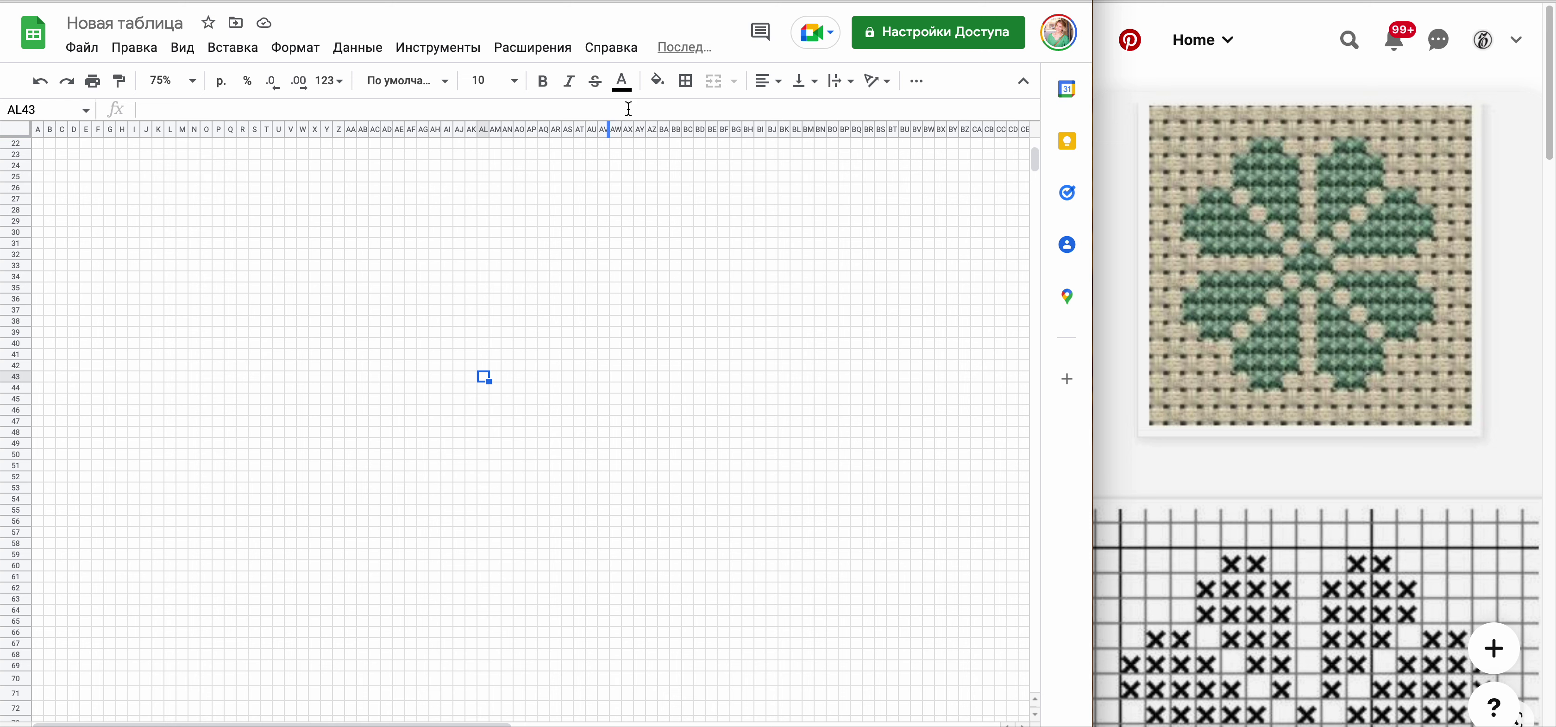
left_click(657, 80)
left_click(824, 338)
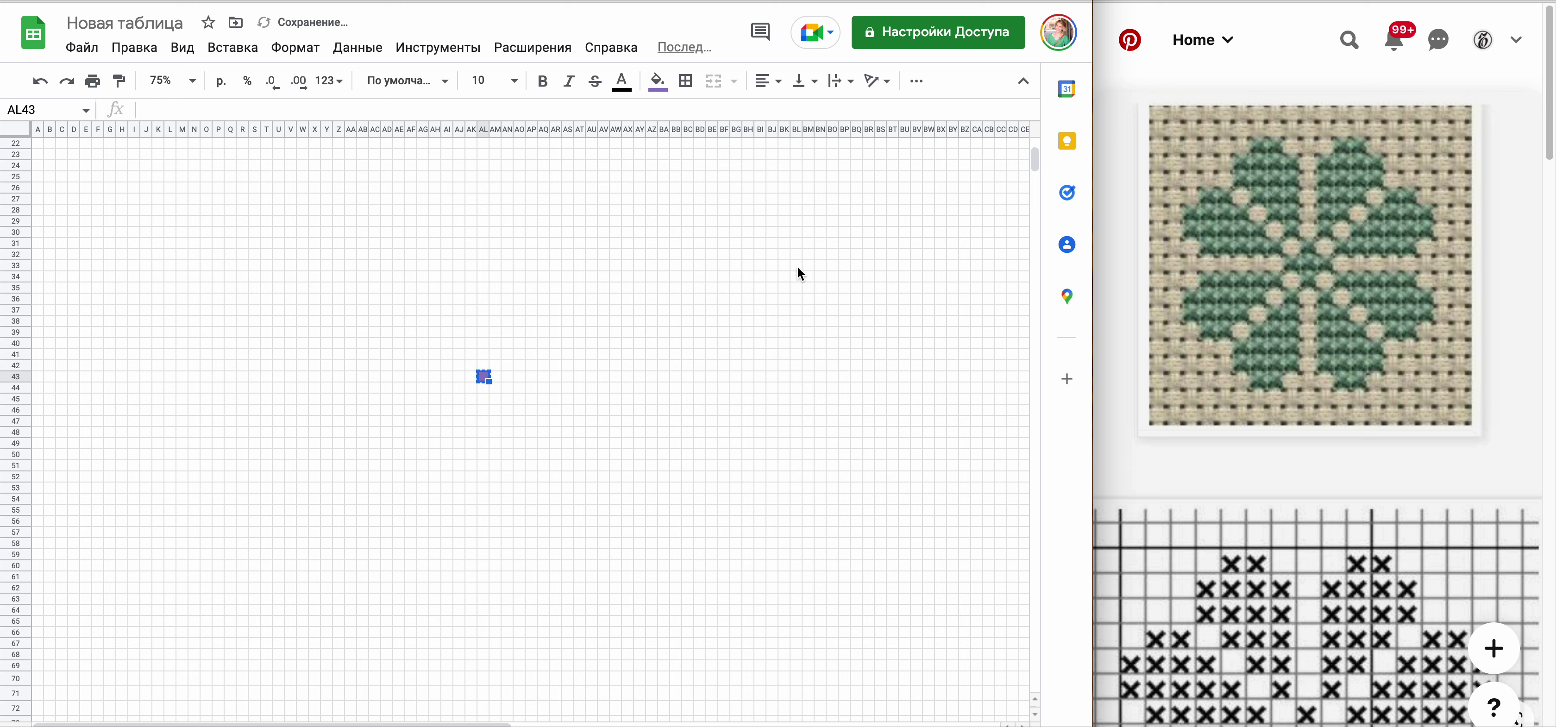
- Paste purple diagonally up and right from AL43 to AO40
key("Right")
key("Up")
key("ctrl+v")
key("Right")
key("Up")
key("ctrl+v")
key("Right")
key("Up")
key("ctrl+v")
- Continue the purple right diagonal up to AS36
key("Right")
key("Up")
key("ctrl+v")
key("Right")
key("Up")
key("ctrl+v")
key("Right")
key("Up")
key("ctrl+v")
key("Right")
key("Up")
- Start the purple left diagonal at AK42
key("ctrl+v")
key("Left")
key("Left")
key("Left")
key("Left")
key("Left")
key("Down")
key("Down")
key("Down")
key("Down")
key("Left")
key("Left")
key("Left")
- Extend the purple left diagonal up to AA32
key("Down")
- Extend the purple left diagonal up to AG38
key("ctrl+v")
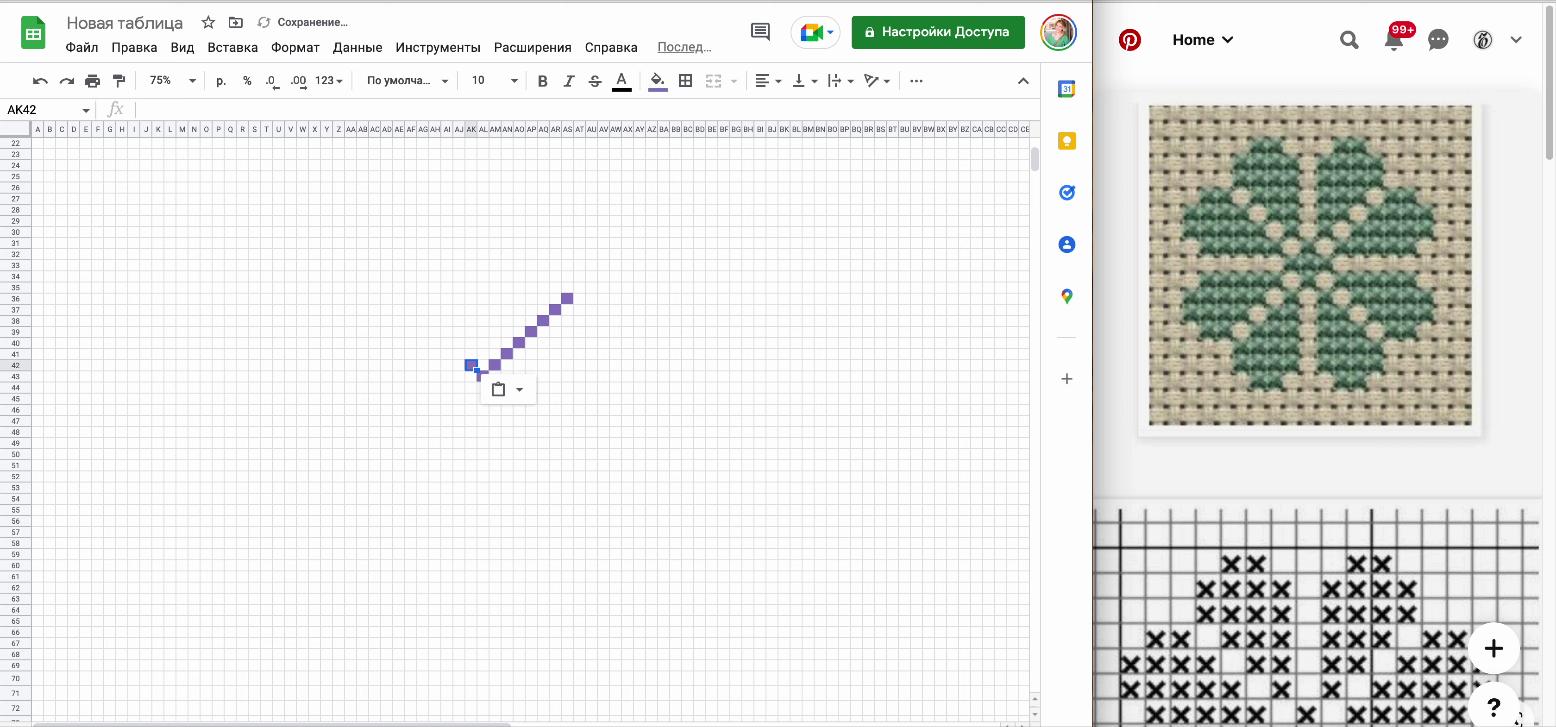
key("Left")
key("Up")
key("ctrl+v")
key("Left")
key("Up")
key("ctrl+v")
key("Left")
key("Up")
key("ctrl+v")
key("Left")
key("Up")
- Extend the purple left diagonal up to AD35
key("ctrl+v")
key("Left")
key("Up")
key("ctrl+v")
key("Left")
key("Up")
key("ctrl+v")
key("Left")
key("Up")
key("ctrl+v")
key("Left")
key("Up")
key("ctrl+v")
key("Left")
key("Up")
key("ctrl+v")
- Extend the purple right diagonal up to AZ29
key("Left")
key("Up")
key("ctrl+v")
key("Right")
key("Right")
key("Right")
key("Right")
- Colour AT35 on the right arm and extend that diagonal up to AX31
key("Right")
key("Right")
key("Right")
key("Right")
key("Right")
key("Right")
key("Right")
key("Right")
key("Right")
key("Down")
key("Down")
key("Down")
key("ctrl+v")
key("Right")
key("Up")
key("ctrl+v")
- Extend the purple left diagonal up to W28
key("Right")
key("Up")
key("ctrl+v")
key("Right")
key("Up")
key("ctrl+v")
key("Right")
key("Up")
key("ctrl+v")
key("Right")
key("Up")
key("ctrl+v")
key("Right")
key("Up")
key("ctrl+v")
key("Left")
key("Left")
key("Left")
key("Left")
key("Left")
key("Left")
key("Left")
key("Left")
key("Left")
key("Left")
key("Left")
key("Left")
key("Left")
key("Left")
key("Down")
key("Left")
key("Down")
key("Left")
key("ctrl+v")
key("Left")
key("Up")
key("ctrl+v")
key("Left")
key("Up")
key("ctrl+v")
key("Left")
key("Up")
key("ctrl+v")
key("Left")
key("Up")
key("ctrl+v")
key("Right")
key("Right")
- Extend the right diagonal up to BB27, then start colouring AL40 inside the V
key("Right")
key("Right")
key("Right")
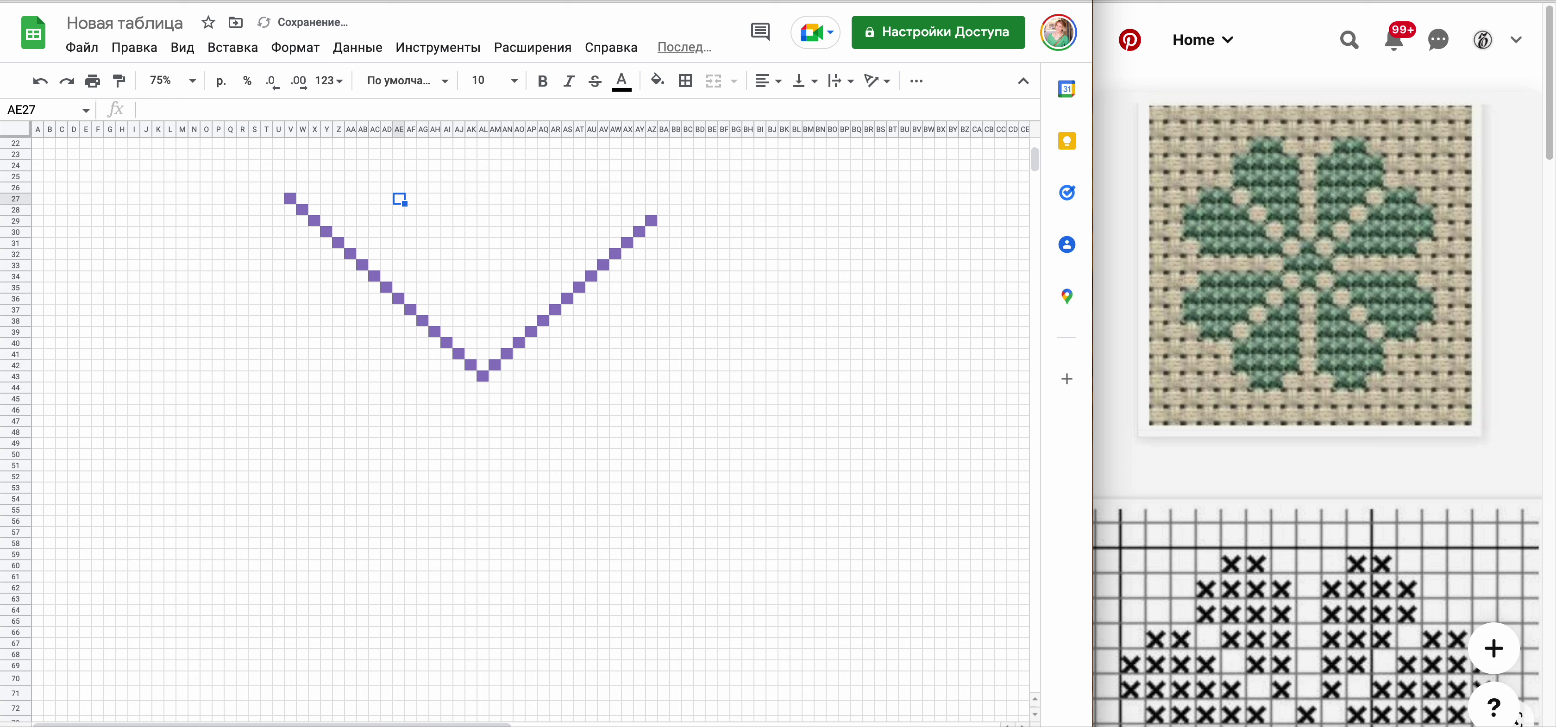
key("Right")
key("Right")
key("Right")
key("Right")
key("Right")
key("Right")
key("Right")
key("Right")
key("Right")
key("Right")
key("Right")
key("Right")
key("Down")
key("ctrl+v")
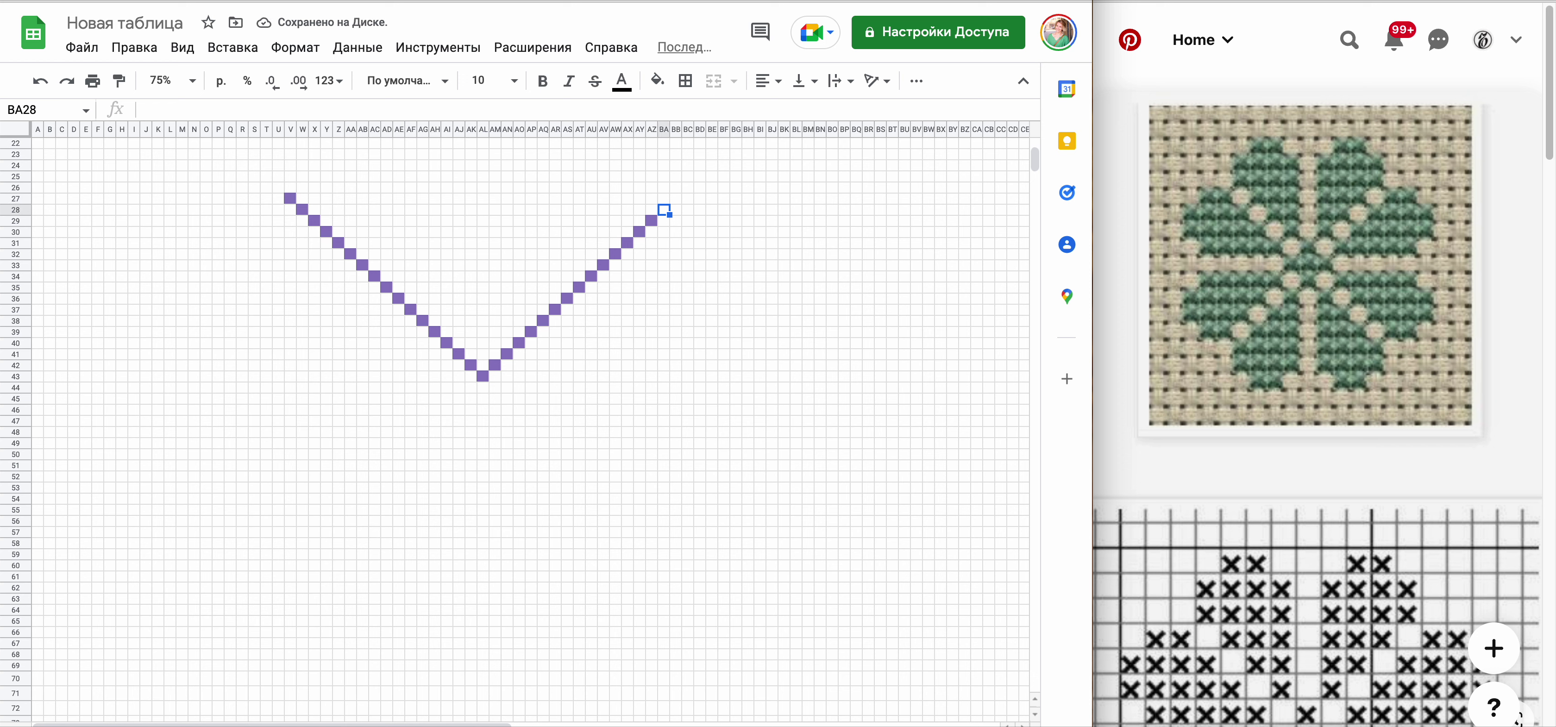
key("Up")
key("Right")
key("ctrl+v")
key("Left")
key("Left")
key("Left")
key("Left")
key("Left")
key("Left")
key("Left")
key("Left")
key("Left")
key("Down")
key("Down")
key("Down")
key("Down")
key("Down")
key("Down")
key("Down")
key("Down")
key("Down")
key("Down")
key("Down")
key("Down")
key("Down")
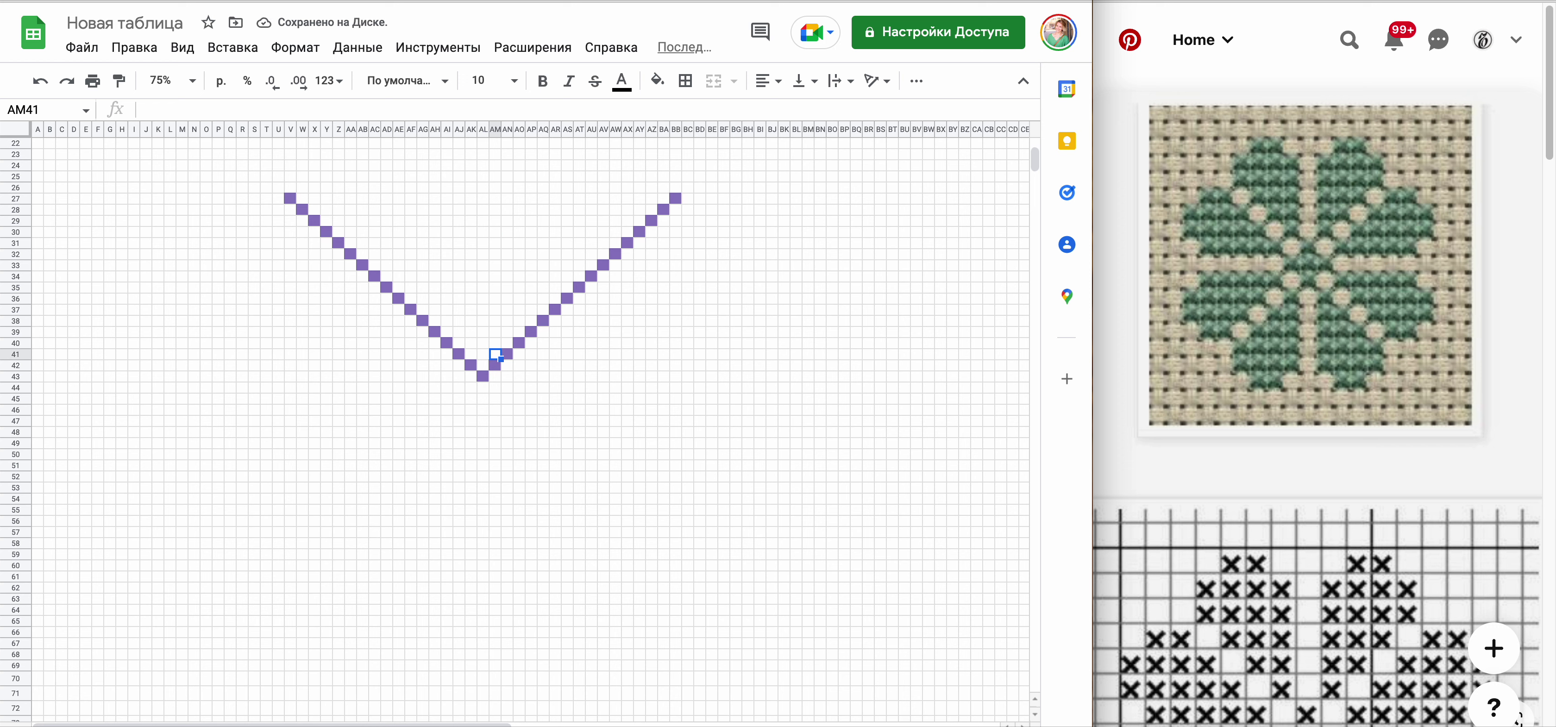
key("Up")
- Paste purple stitches at AL40, from AM40 up to AN38, and at AK38 near the V's point
key("Left")
key("ctrl+v")
key("Right")
key("ctrl+v")
key("Up")
key("ctrl+v")
key("Up")
key("ctrl+v")
key("Right")
key("ctrl+v")
key("Left")
key("Left")
key("Left")
key("ctrl+v")
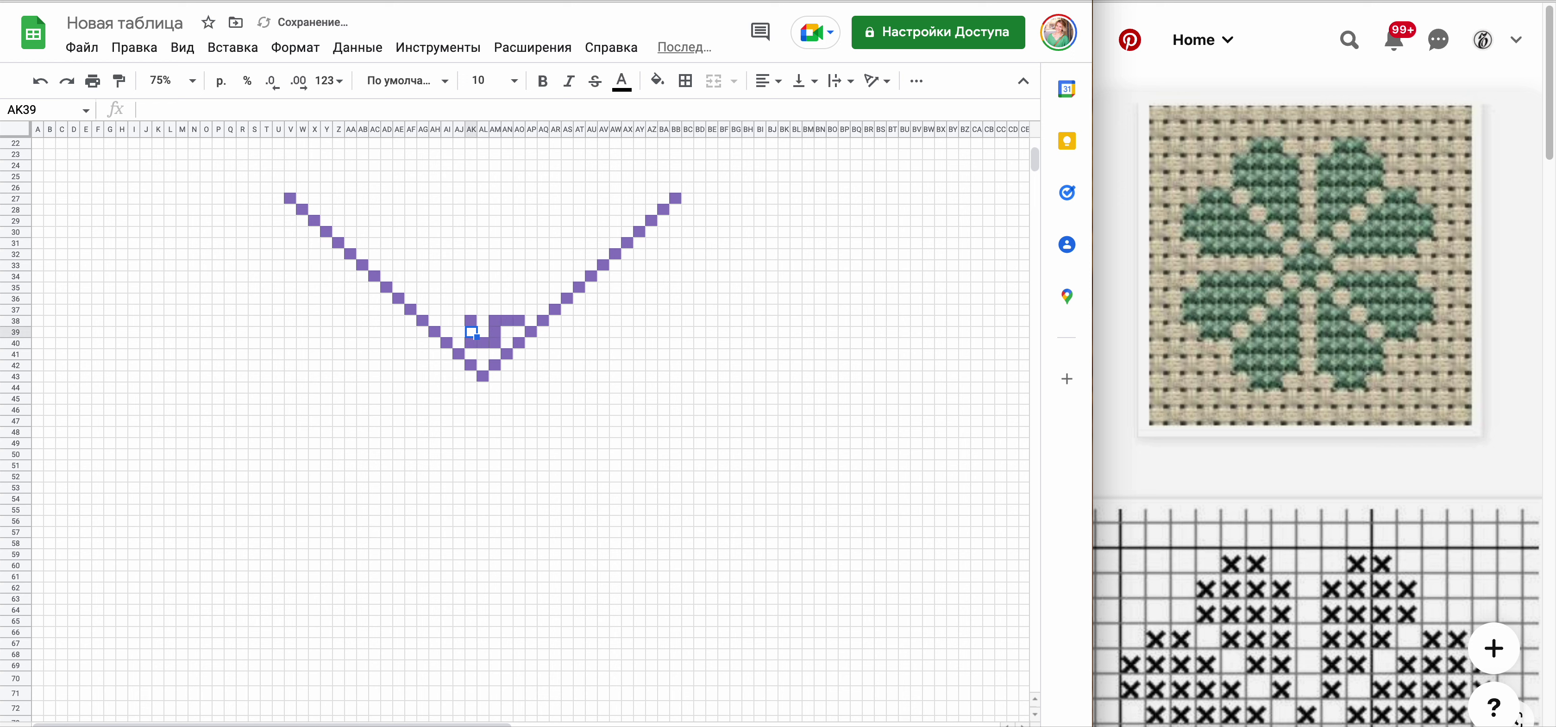
key("Left")
- Extend the inner purple line left to AI38 and step it up to AG36
key("ctrl+v")
key("ctrl+v")
key("Left")
key("ctrl+v")
key("Right")
key("Right")
key("Up")
key("Up")
key("Left")
key("Left")
key("Down")
- Colour AO37 and AO36 purple and extend the right step toward AQ36
key("ctrl+v")
key("Up")
key("ctrl+v")
key("Left")
key("ctrl+v")
key("Left")
key("ctrl+v")
key("Right")
key("Right")
key("Right")
key("Right")
key("Right")
key("Down")
key("Right")
key("Right")
key("ctrl+v")
key("Up")
key("ctrl+v")
key("Right")
- Add purple steps from AK36 up to AM34 and from AO34 toward AQ32
key("ctrl+v")
key("Right")
key("ctrl+v")
key("Left")
key("Left")
key("Left")
key("Left")
key("Left")
key("ctrl+v")
key("Right")
key("ctrl+v")
key("Right")
key("ctrl+v")
key("Up")
key("ctrl+v")
key("Up")
key("ctrl+v")
key("Right")
key("Right")
- Finish the AO34–AQ32 purple step, step toward AS30, and colour AQ34 through AS34
key("ctrl+v")
key("Up")
key("ctrl+v")
key("Up")
key("ctrl+v")
key("Right")
key("ctrl+v")
key("Right")
key("ctrl+v")
key("Up")
key("ctrl+v")
key("Up")
key("ctrl+v")
key("Right")
key("ctrl+v")
key("Right")
key("ctrl+v")
key("Down")
key("Down")
key("Down")
key("Left")
key("Left")
key("ctrl+v")
key("Right")
key("ctrl+v")
key("Right")
key("ctrl+v")
key("Up")
- Add a purple step from AS33 up to AU30 and extend the top line to AW30
key("ctrl+v")
key("Up")
key("ctrl+v")
key("Right")
key("ctrl+v")
key("Right")
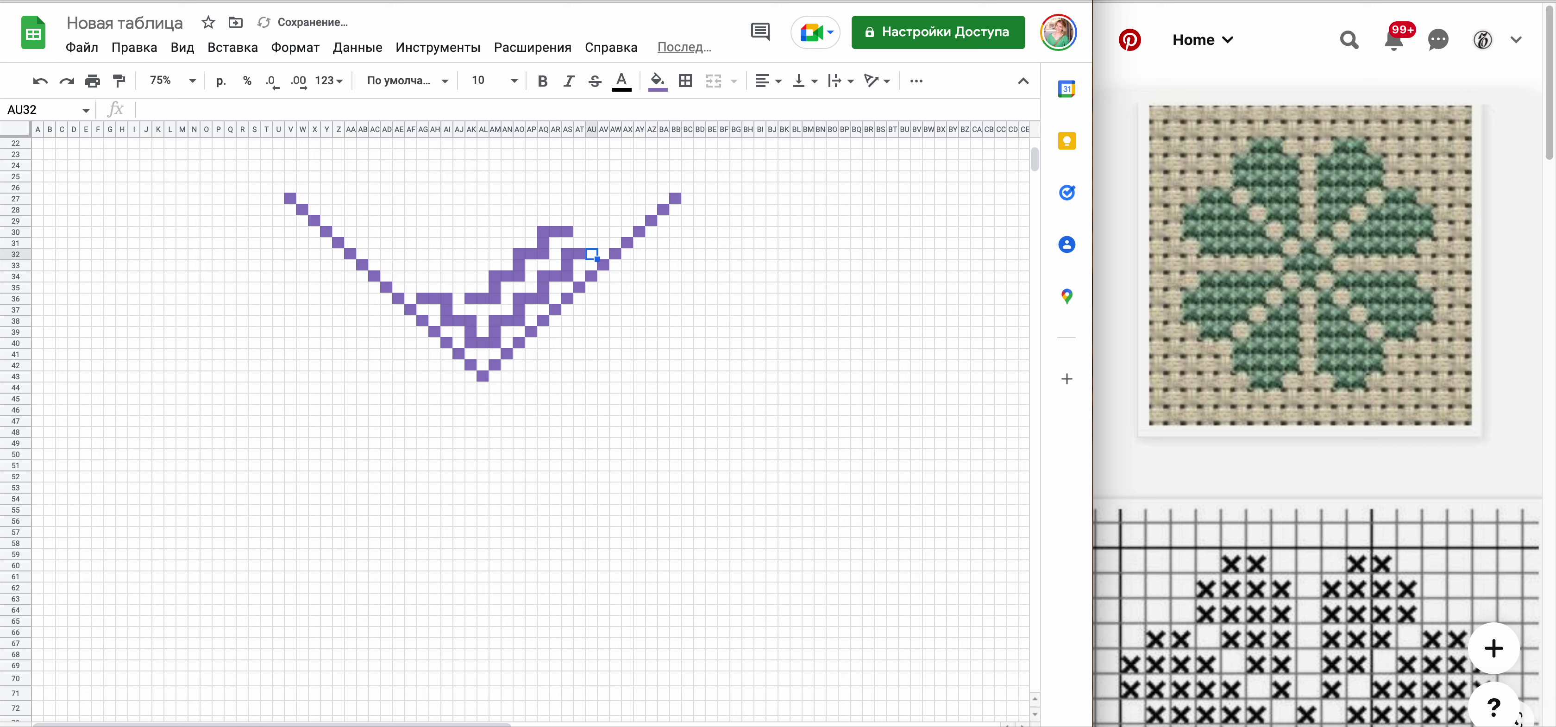
key("ctrl+v")
key("Up")
key("ctrl+v")
key("Up")
key("ctrl+v")
- Colour AJ34 and AJ35 purple and step the left line up to AH32
key("Right")
key("ctrl+v")
- Continue the left purple line up to AE30 and colour AG35, AG34 and AF34
key("Right")
key("ctrl+v")
key("Left")
key("Left")
key("Left")
key("Left")
key("Left")
key("Left")
key("Left")
key("Left")
key("Left")
key("Down")
key("Down")
key("Down")
key("Down")
key("Left")
key("Left")
key("ctrl+v")
key("Down")
key("ctrl+v")
key("Up")
key("Up")
key("Down")
key("ctrl+v")
key("Left")
key("ctrl+v")
key("Up")
key("ctrl+v")
key("Up")
key("ctrl+v")
key("Left")
key("ctrl+v")
key("Left")
key("ctrl+v")
key("Up")
key("ctrl+v")
key("Up")
key("ctrl+v")
key("Left")
key("ctrl+v")
key("Left")
key("ctrl+v")
key("Down")
key("Down")
key("Down")
key("Down")
key("Right")
key("Right")
key("ctrl+v")
key("Up")
key("ctrl+v")
key("Left")
key("ctrl+v")
key("Left")
key("ctrl+v")
key("Up")
key("ctrl+v")
key("Up")
key("ctrl+v")
key("Left")
key("ctrl+v")
key("Left")
key("ctrl+v")
key("Up")
key("ctrl+v")
key("Up")
key("ctrl+v")
key("Left")
key("ctrl+v")
key("Left")
key("ctrl+v")
key("Right")
key("Right")
key("Right")
key("Right")
key("Right")
key("Right")
key("Right")
key("Right")
key("Right")
key("Right")
key("Left")
key("Left")
key("Left")
key("Left")
key("Left")
key("Down")
key("Down")
- Add a purple step from AK32 up to AM30 and colour AN30, AO30, AK30 and AK31
key("ctrl+v")
key("Right")
key("ctrl+v")
key("Right")
key("ctrl+v")
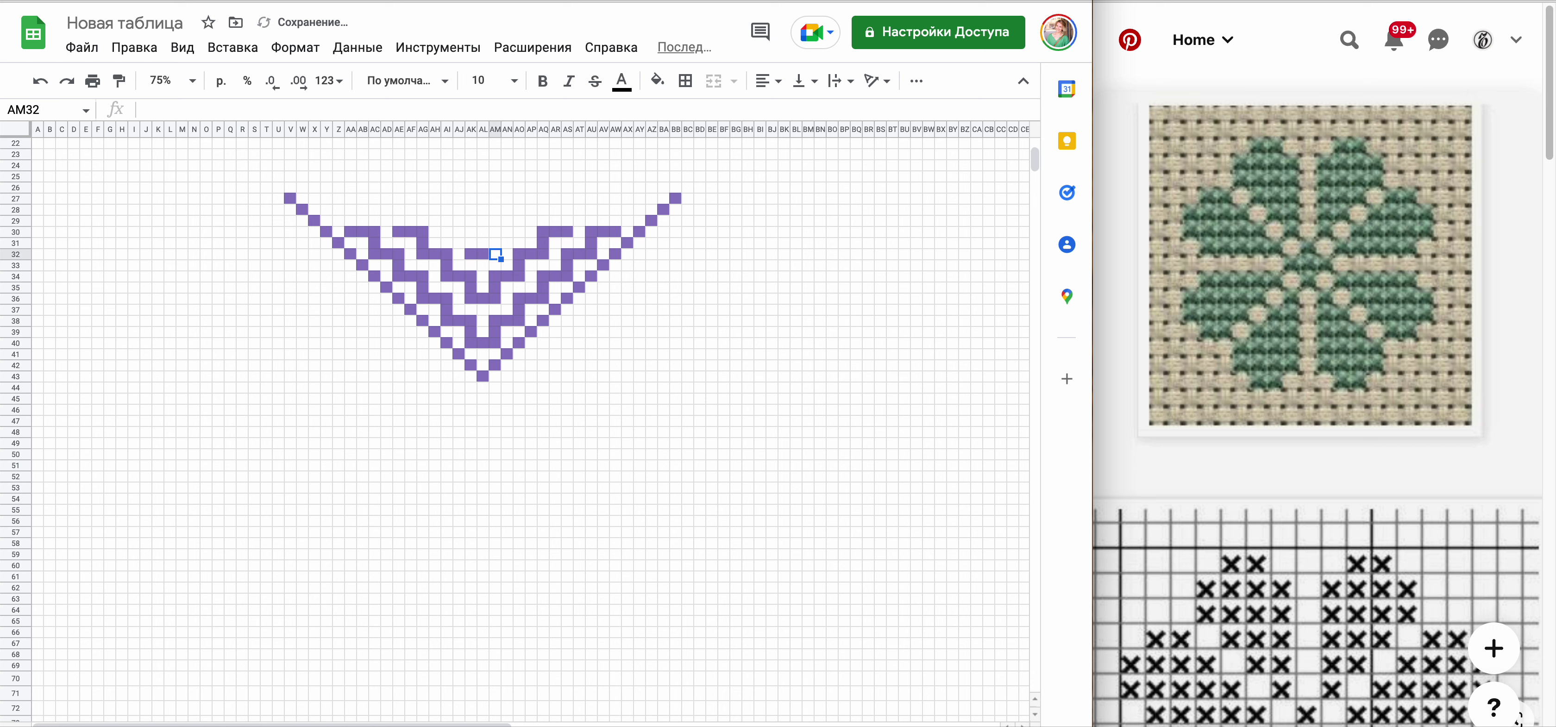
key("Up")
key("ctrl+v")
key("Up")
key("ctrl+v")
key("Right")
key("ctrl+v")
key("Right")
- Extend the top purple line left to AI30, then move to cell AM38 for the first mark
key("ctrl+v")
key("Left")
key("Left")
key("Left")
key("ctrl+v")
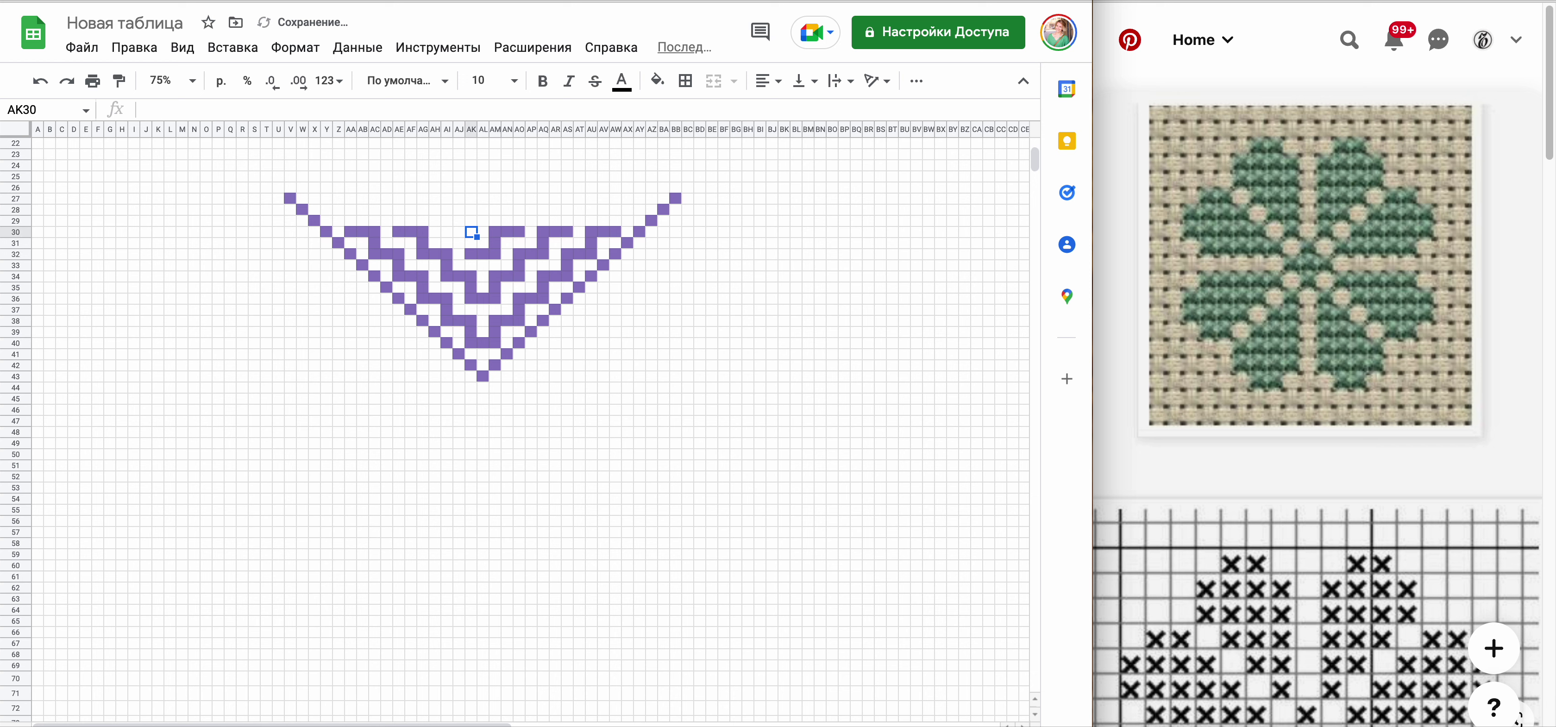
key("Down")
key("ctrl+v")
key("Left")
key("Up")
key("ctrl+v")
key("Left")
key("ctrl+v")
key("Right")
key("Right")
key("Right")
key("Right")
key("Down")
key("Down")
key("Down")
key("Right")
key("Down")
key("Down")
key("Down")
key("Down")
key("Down")
key("Down")
key("Left")
key("Up")
key("Up")
key("Left")
- Enter x in AM38 and copy it to AK38, AK34, AM34, AO36, AI36, AG34 and diagonally up to AU30
type("x")
key("Left")
key("Left")
key("ctrl+v")
key("Left")
key("Left")
key("Up")
key("Up")
key("ctrl+v")
key("Left")
key("Left")
key("Up")
key("Up")
key("ctrl+v")
key("Right")
key("Right")
key("Right")
key("ctrl+v")
key("Right")
key("Right")
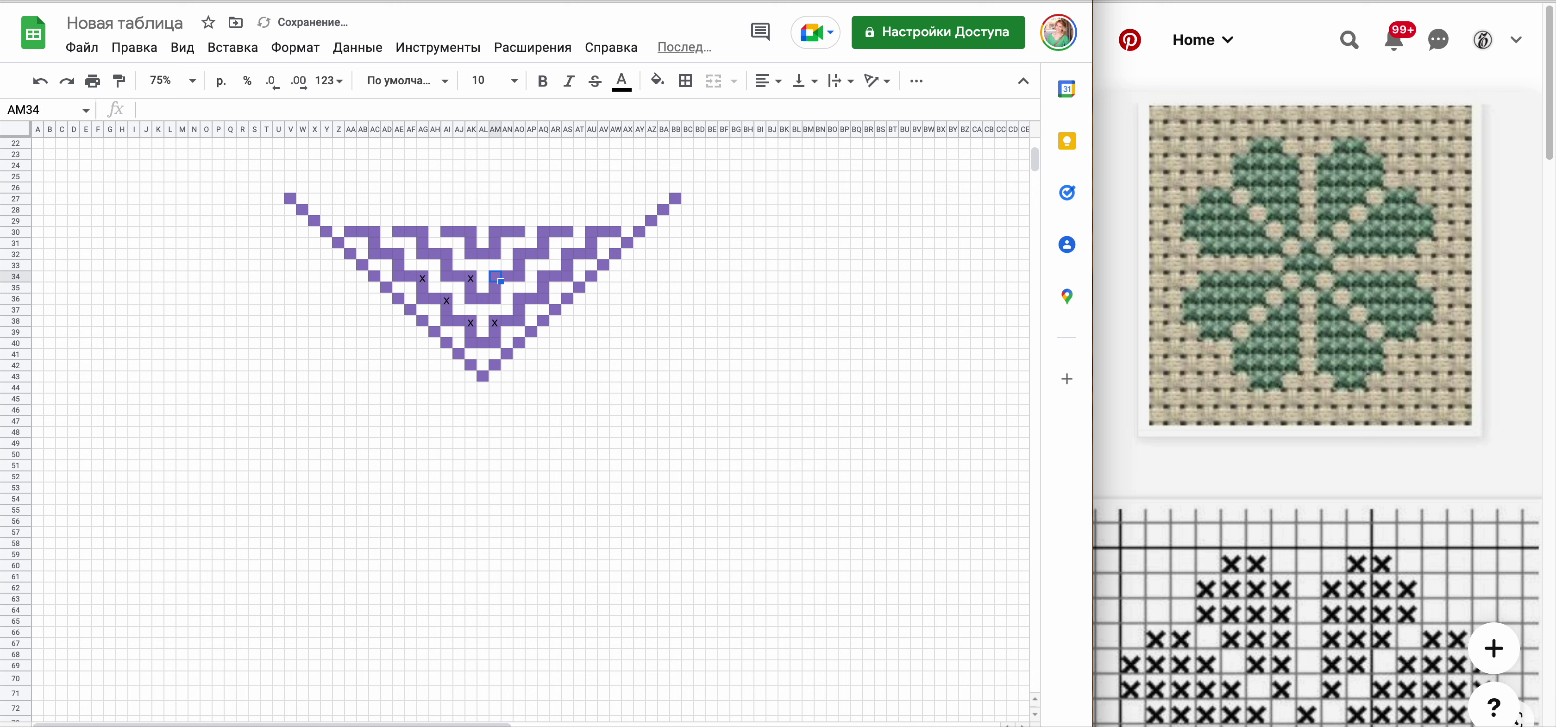
key("ctrl+v")
key("Down")
key("Down")
key("Right")
key("Right")
key("ctrl+v")
key("Right")
key("Right")
key("Up")
key("Up")
key("ctrl+v")
- Paste x marks into AQ30, AO32, AG30, AI32, AE32, AC30, AK30 and AM30
key("Right")
key("Right")
key("Up")
key("Up")
key("ctrl+v")
key("Right")
key("Right")
key("Up")
key("Up")
key("ctrl+v")
key("Left")
key("Left")
key("Left")
key("Left")
key("ctrl+v")
key("Down")
key("Down")
key("Left")
key("Left")
key("ctrl+v")
key("Down")
key("Down")
key("Left")
key("Left")
key("Left")
key("Left")
key("Up")
key("Up")
key("Left")
key("Left")
key("Up")
key("Up")
key("Left")
key("ctrl+v")
key("Down")
key("Down")
key("Right")
key("Right")
key("ctrl+v")
key("Left")
key("Left")
key("Left")
key("ctrl+v")
key("Up")
key("Up")
key("Left")
key("Left")
key("ctrl+v")
key("Right")
key("Right")
key("Right")
key("Right")
key("Right")
key("Right")
key("Right")
key("Right")
key("ctrl+v")
key("Right")
key("Right")
key("ctrl+v")
key("Down")
key("Down")
key("Down")
key("Down")
key("Down")
key("Down")
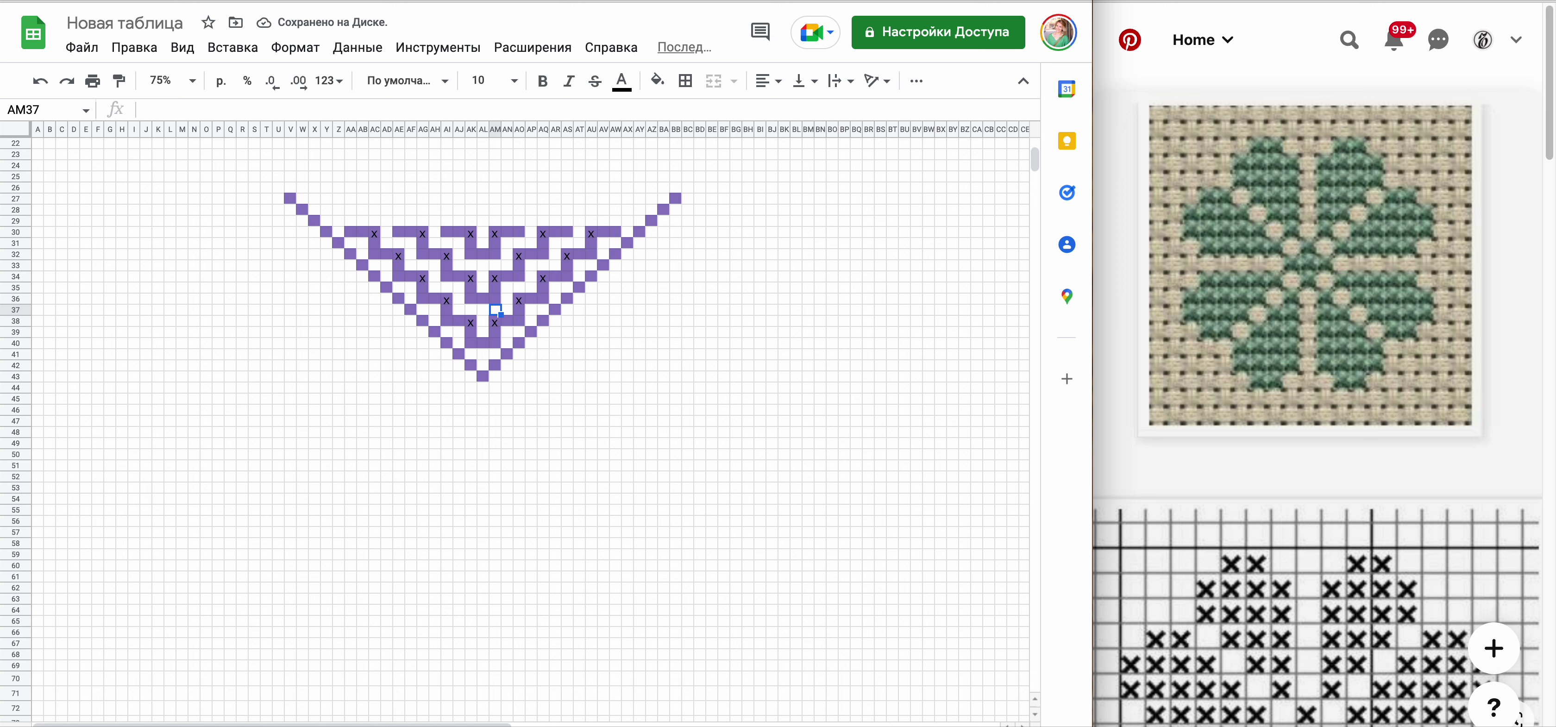
- Fill the missing cell AN40 purple by repeating the fill with F4
key("Down")
key("Down")
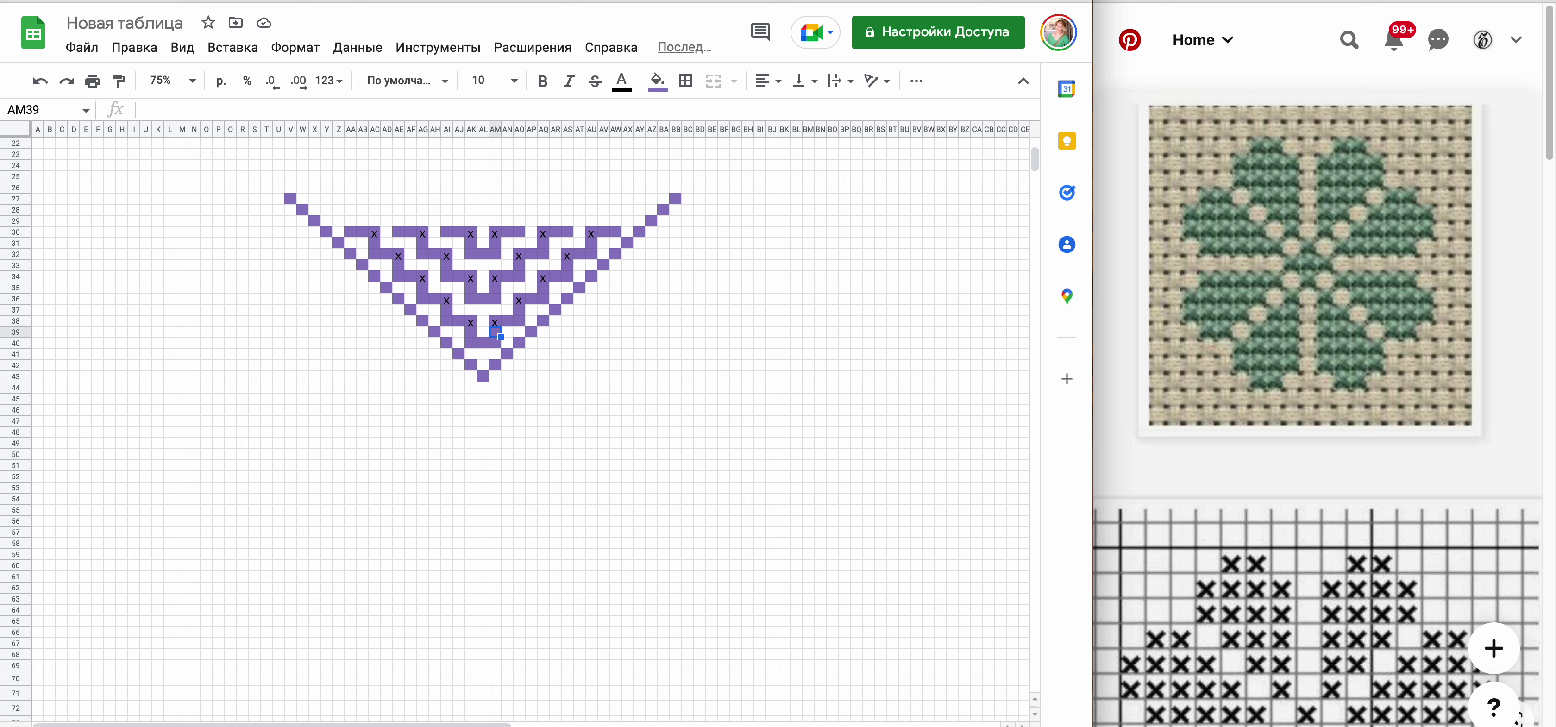
key("Down")
key("Right")
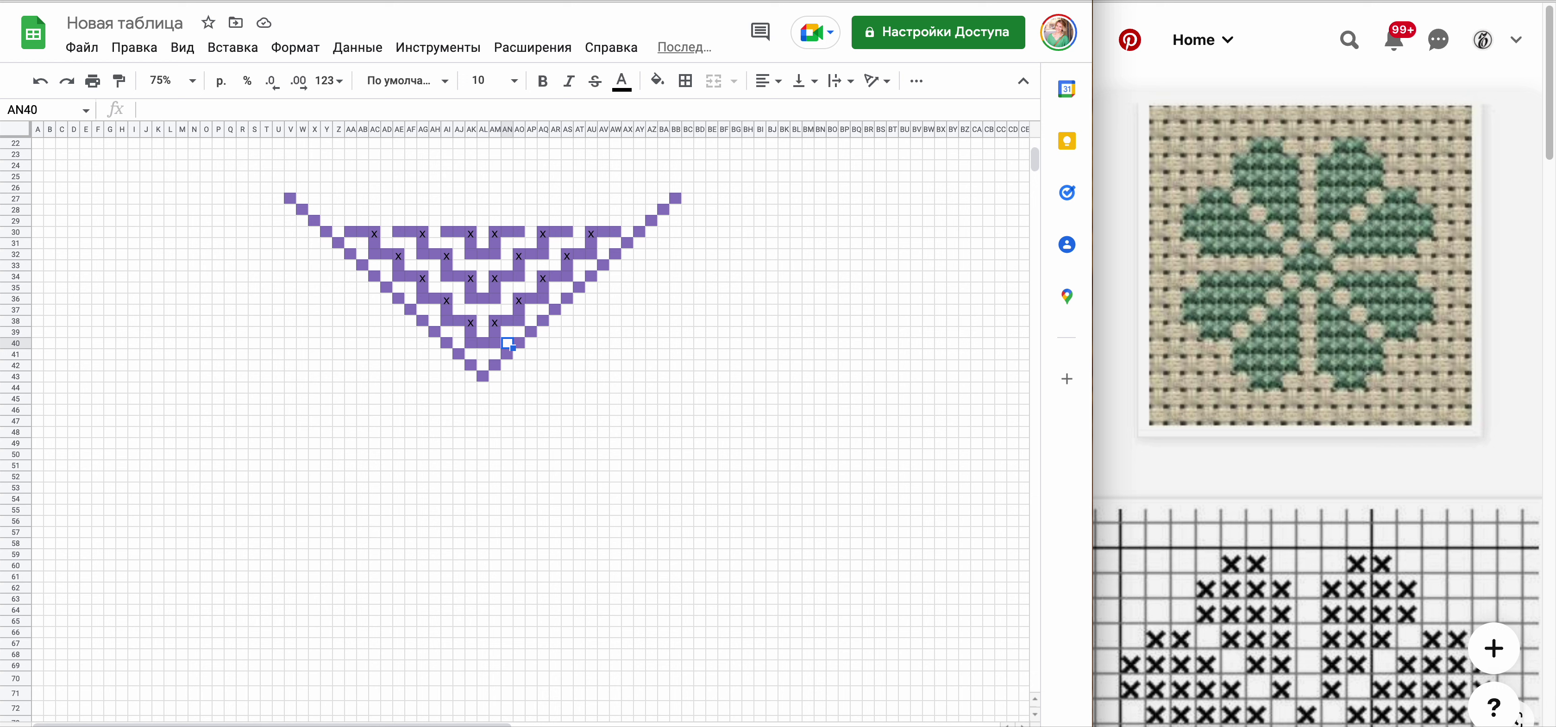
key("F4")
key("Up")
key("Up")
key("Left")
key("Left")
key("Up")
key("Up")
key("Up")
key("Down")
key("Down")
key("Down")
key("Down")
key("Down")
left_click(482, 376)
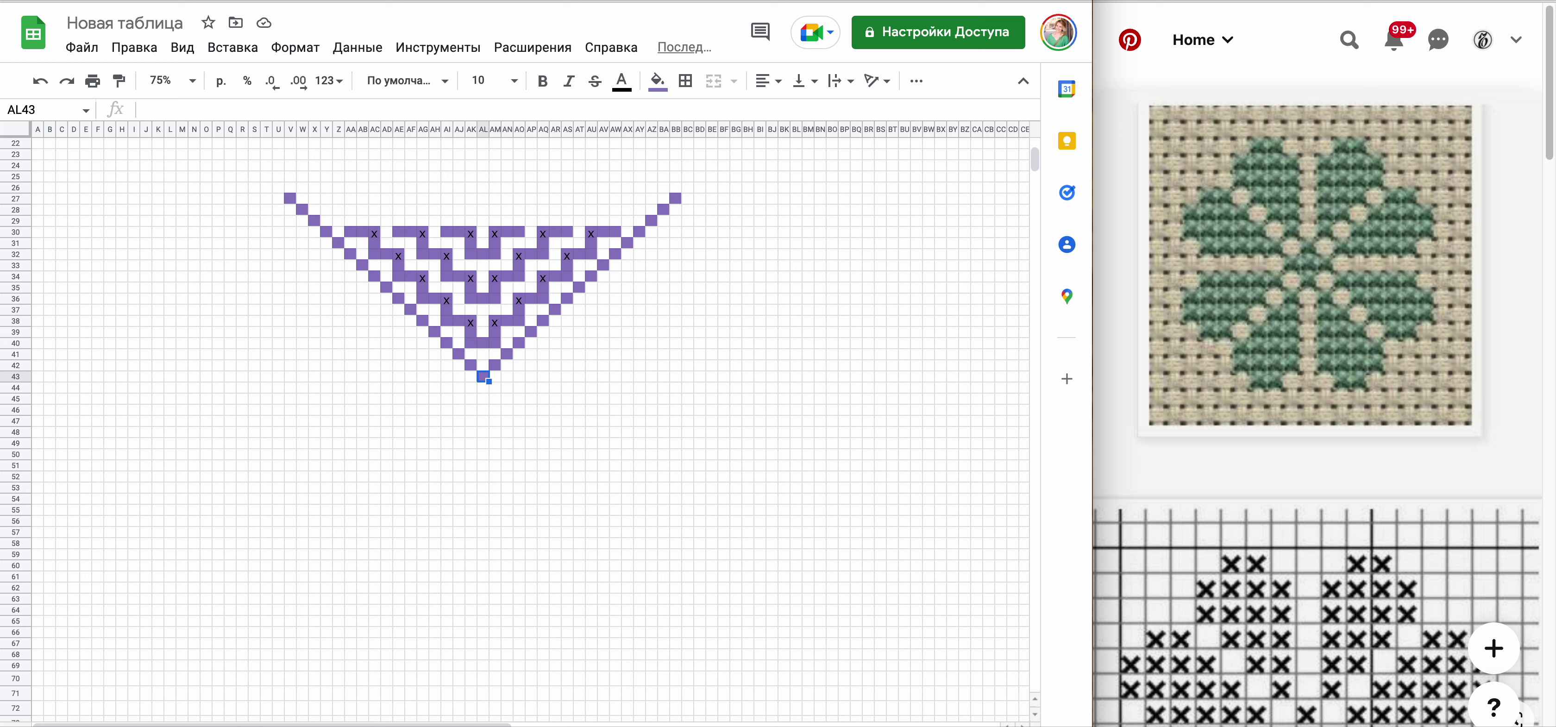
- Enter 0, then number the diagonal cells 1 to 5 along the triangle's right edge
type("0")
left_click(508, 365)
left_click(495, 365)
type("1")
left_click(508, 354)
type("2")
left_click(520, 344)
type("3")
left_click(531, 332)
type("4")
left_click(544, 321)
type("5")
- Continue the diagonal numbering 6 to 9 and enter 10 in the top edge cell
left_click(556, 310)
type("6")
left_click(568, 299)
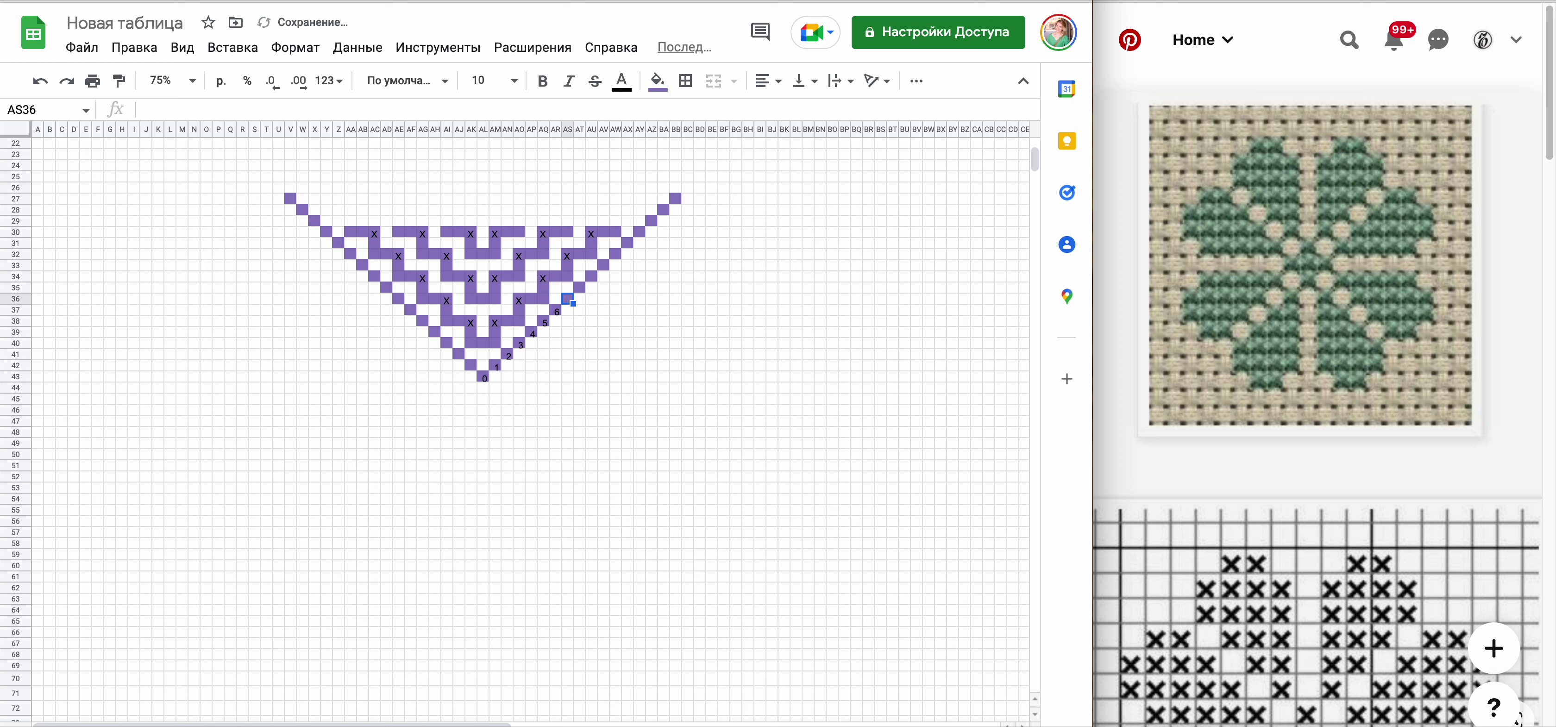
type("7")
left_click(580, 288)
type("8")
left_click(592, 278)
type("9")
left_click(609, 267)
type("19")
type("0")
key("Return")
left_click(556, 310)
key("Left")
key("Left")
key("Left")
key("Left")
key("Left")
key("Left")
key("Left")
key("Left")
key("Left")
key("Left")
key("Left")
key("Down")
key("Down")
key("Down")
key("Down")
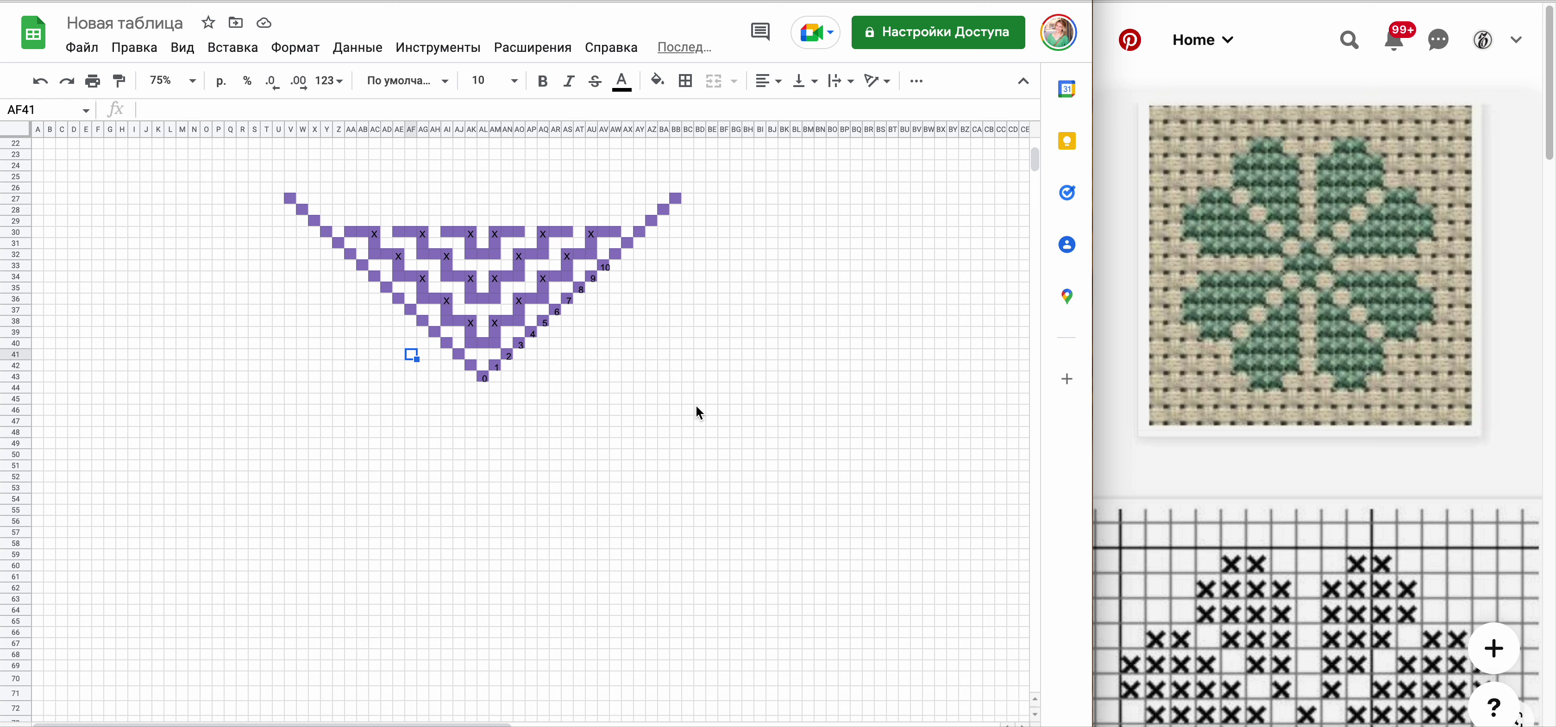
scroll(697, 407, "up", 5)
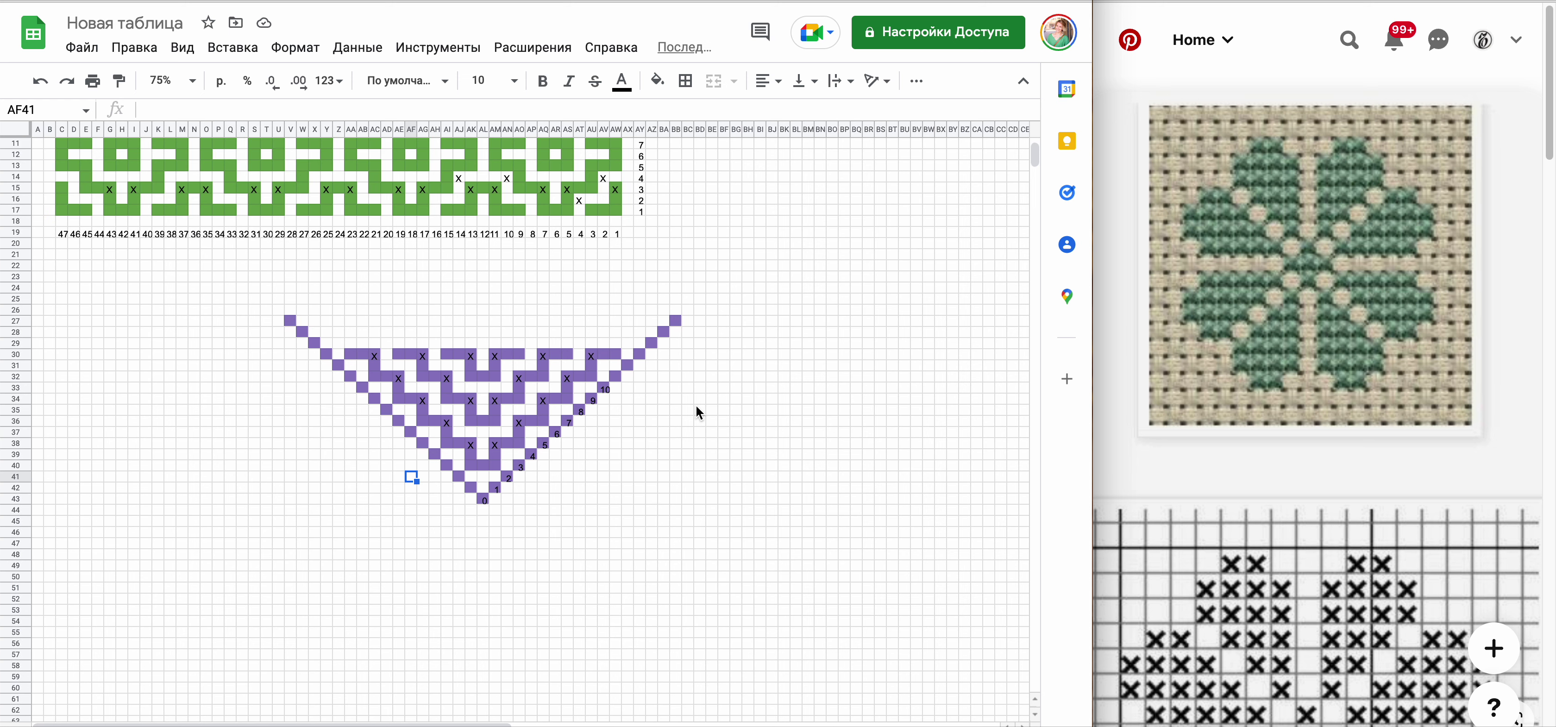
- Scroll up to review the green border chart, then down to the empty rows 47–91
scroll(697, 407, "up", 4)
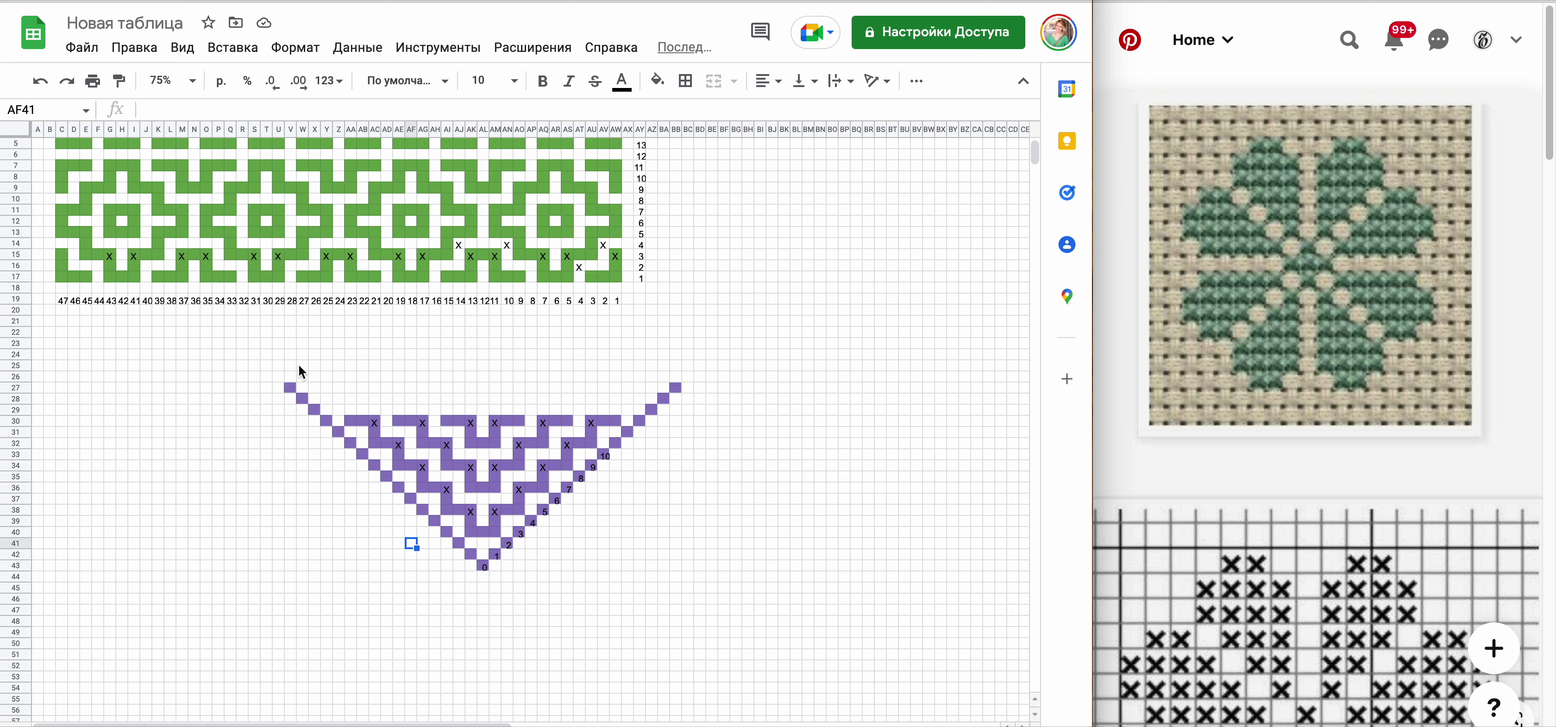
scroll(323, 353, "down", 10)
scroll(326, 360, "up", 3)
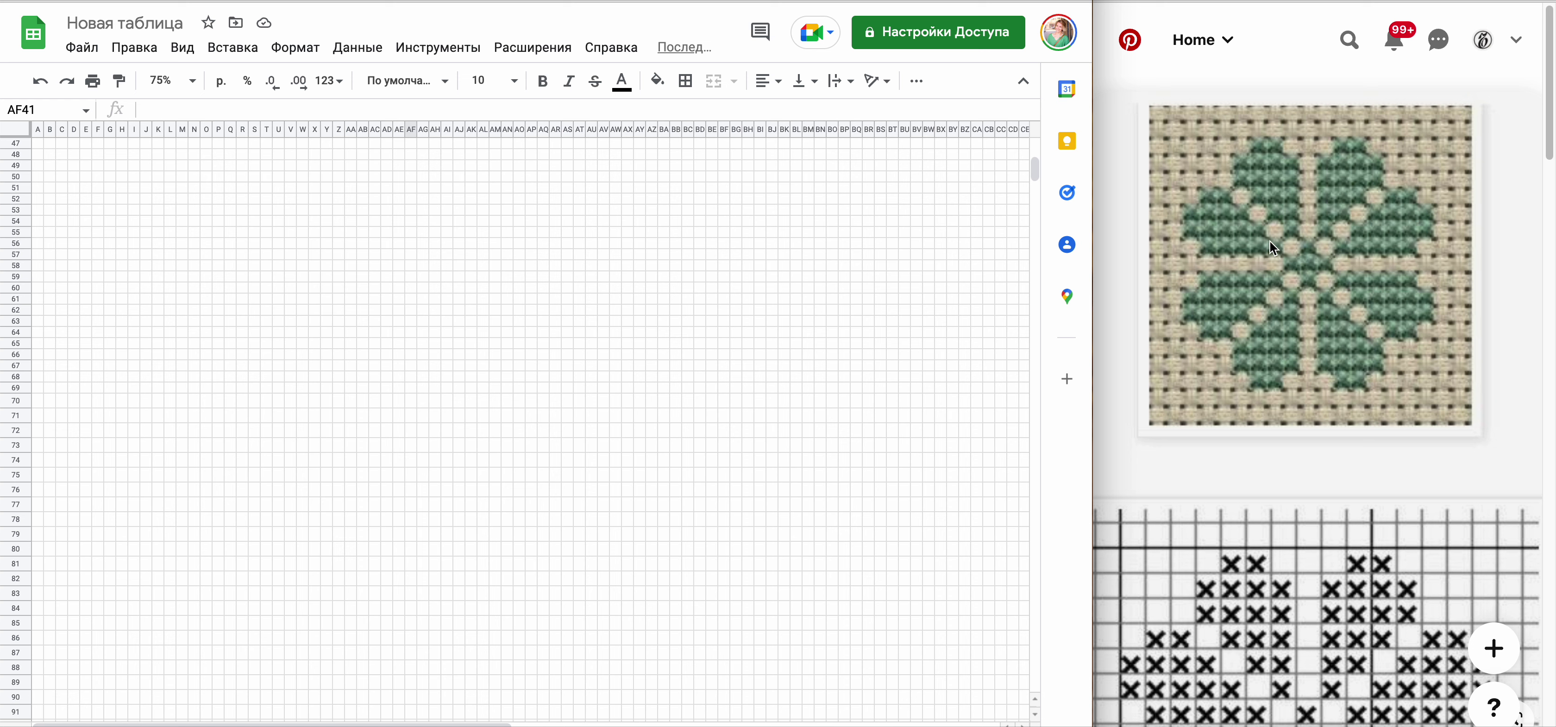
- Fill cell AH64 orange and copy that fill into AI64
left_click(435, 332)
left_click(655, 81)
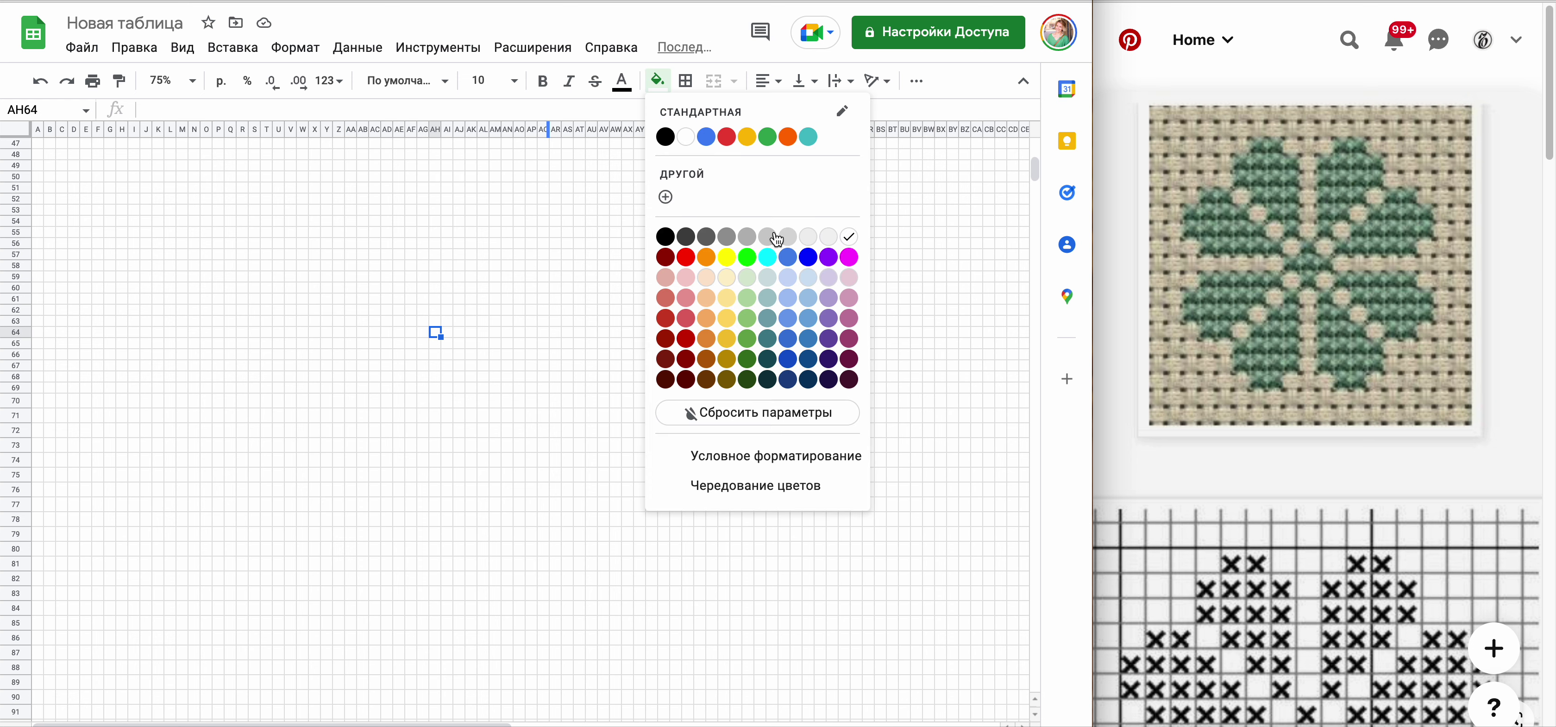
left_click(706, 338)
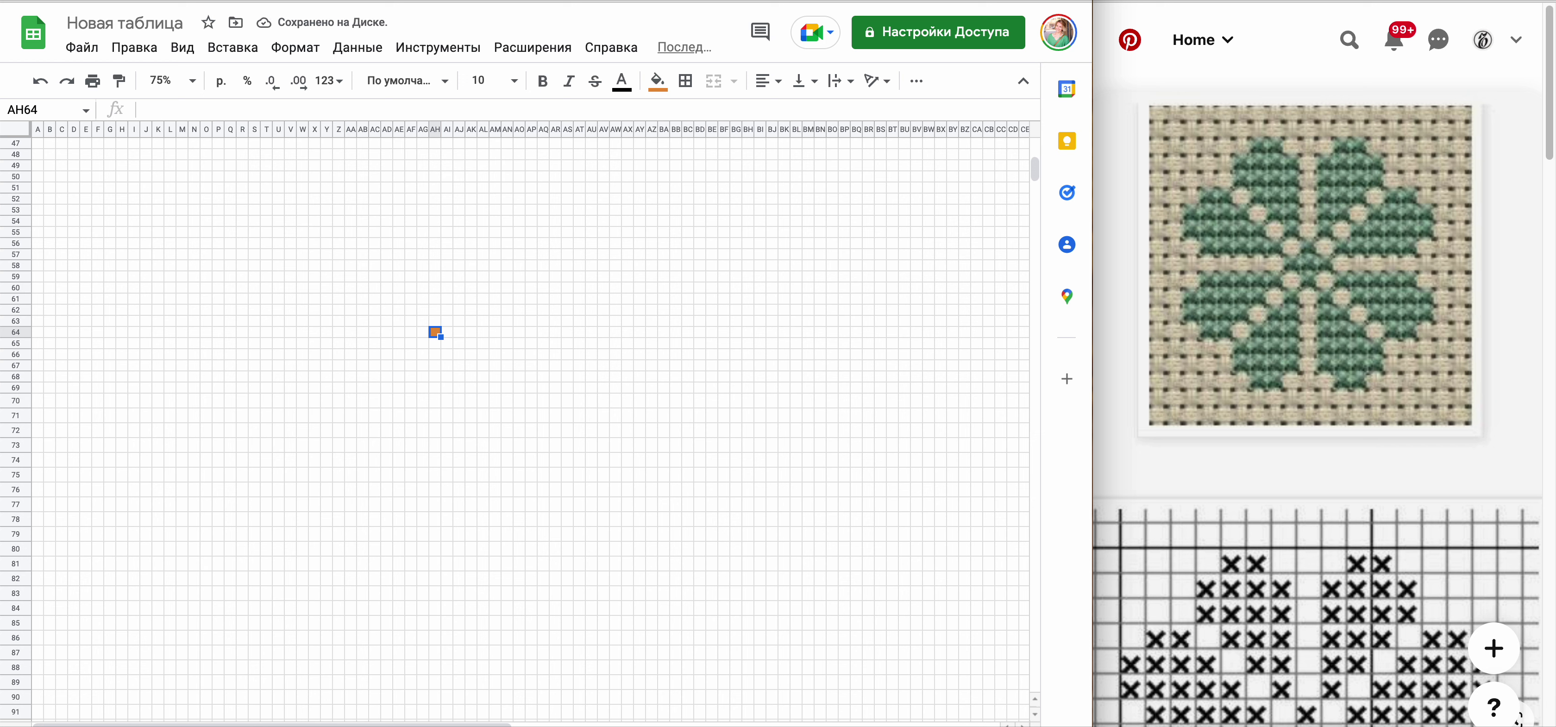
key("ctrl+c")
key("Right")
key("ctrl+v")
- Extend the orange fill around the 3×3 ring AH64:AJ66, then copy the block
key("Right")
key("ctrl+v")
key("Down")
key("ctrl+v")
key("Down")
key("ctrl+v")
key("Left")
key("ctrl+v")
key("Left")
key("ctrl+v")
key("Up")
key("ctrl+v")
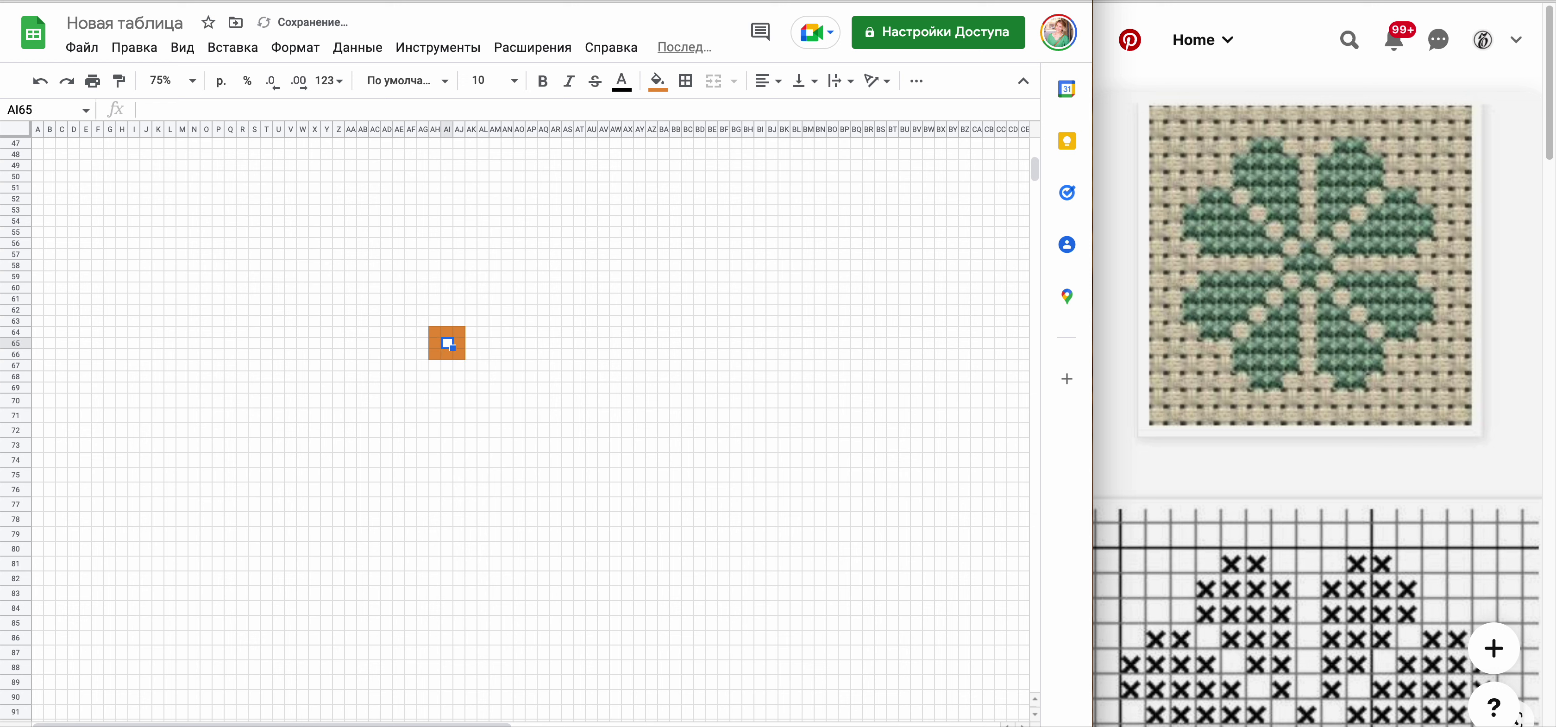
key("Up")
key("shift+Right")
key("shift+Right")
key("shift+Down")
key("shift+Down")
key("ctrl+c")
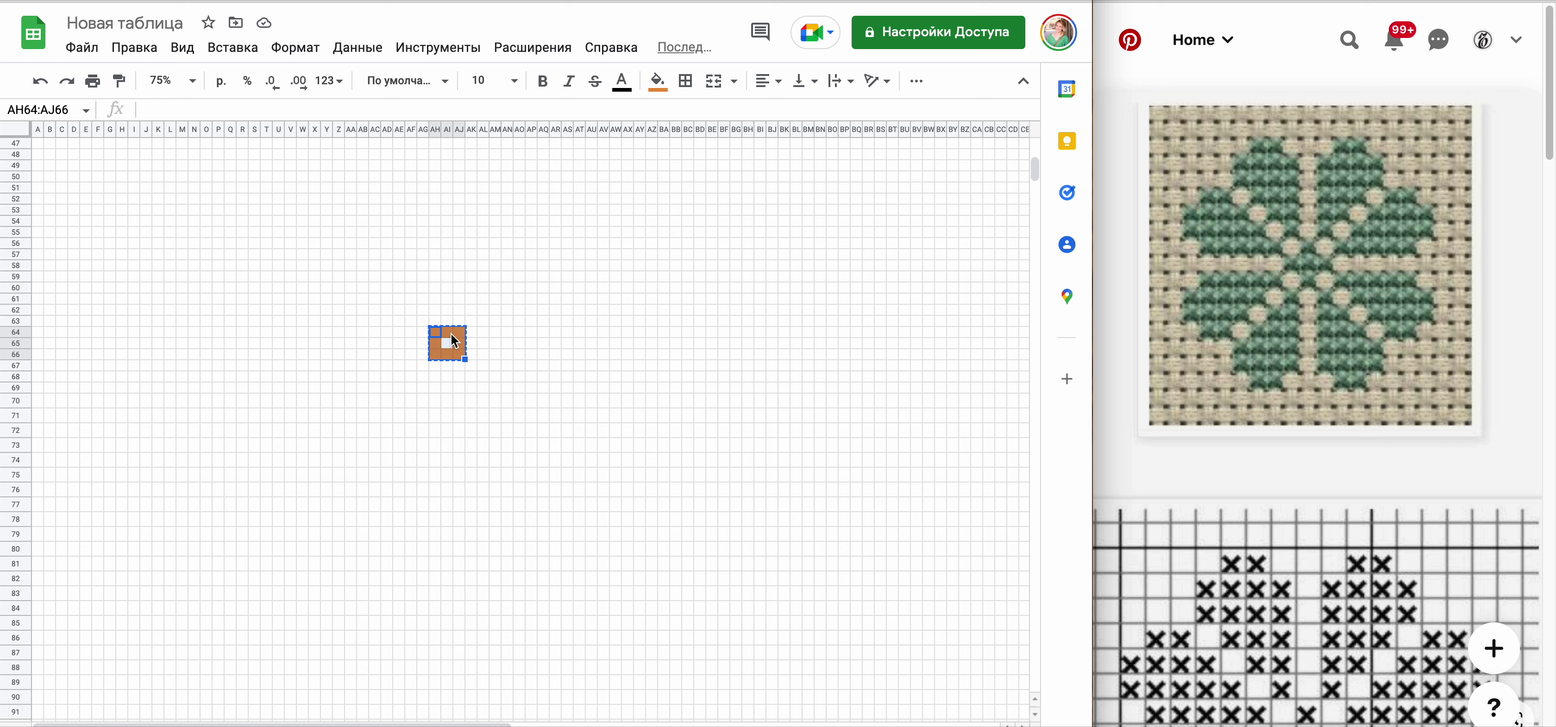
- Paste the orange ring two rows higher, then paste rings to the left and right of it
key("Up")
key("Up")
key("ctrl+v")
key("Left")
key("Left")
key("Down")
key("Down")
key("ctrl+v")
key("Right")
key("Right")
key("Right")
key("ctrl+v")
key("Left")
key("Down")
key("Down")
- Paste orange rings below at AH66, up-right at AJ60, and at AJ58 and AL58
key("Left")
key("ctrl+v")
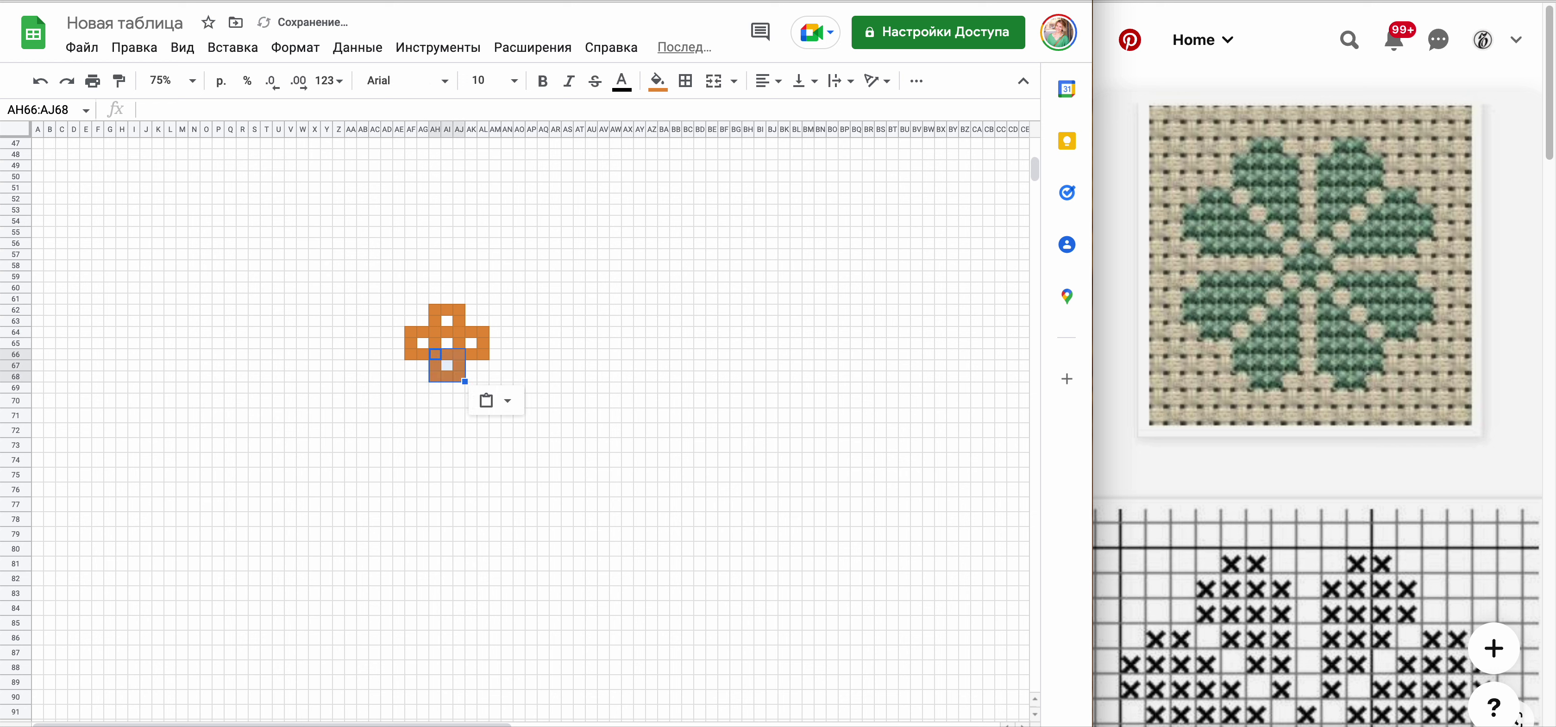
key("Up")
key("Up")
key("Up")
key("Up")
key("Up")
key("Up")
key("Right")
key("Right")
key("ctrl+v")
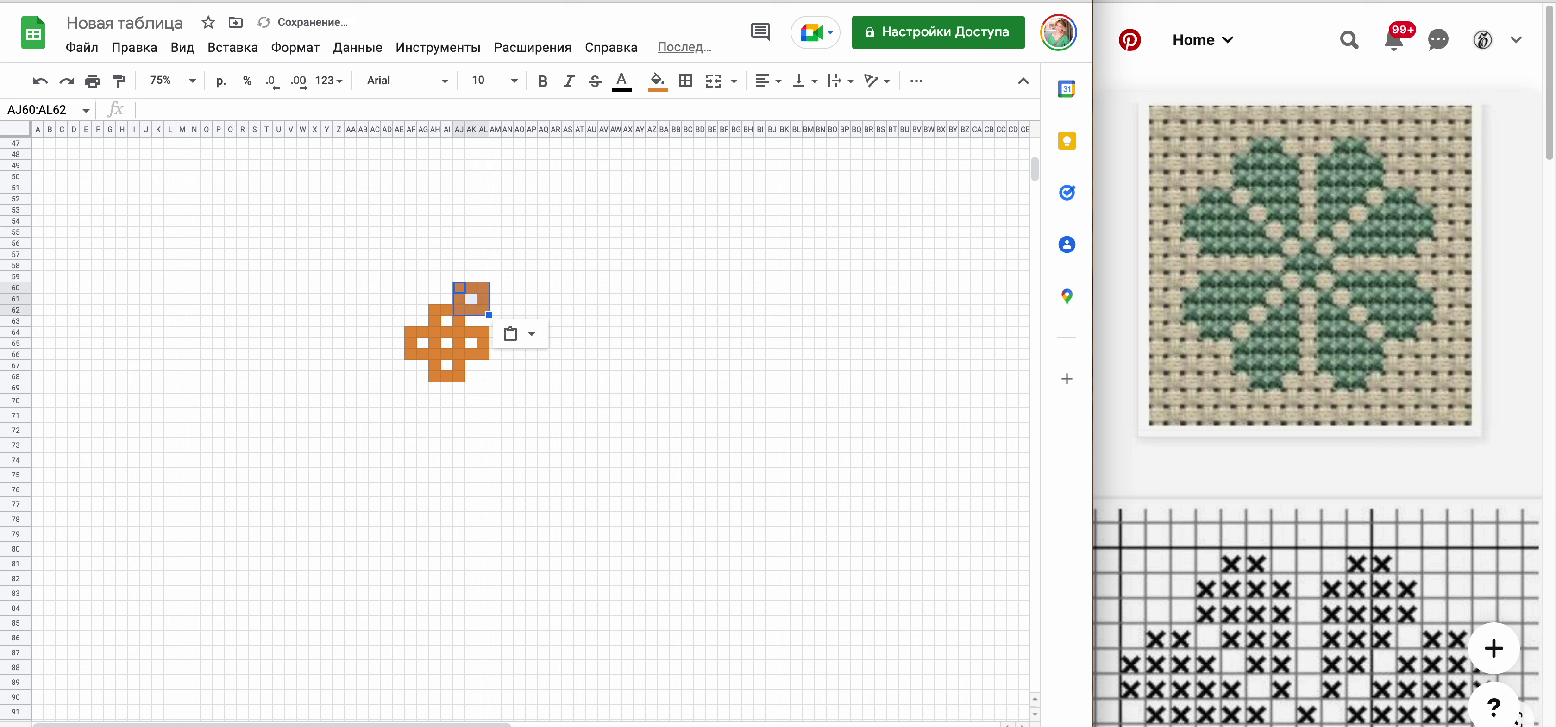
- Add orange rings at AJ56, AL56 and AN56, plus one at AJ54
key("Up")
key("Up")
key("ctrl+v")
key("Right")
key("Right")
key("ctrl+v")
key("Left")
key("Left")
key("Up")
- Fill row 54 with orange rings out to column AR
key("Up")
key("ctrl+v")
key("Right")
key("Right")
key("ctrl+v")
key("Right")
key("Right")
key("ctrl+v")
key("Left")
key("Left")
key("Left")
key("Up")
key("Up")
key("ctrl+v")
key("Right")
key("Right")
key("ctrl+v")
key("Right")
key("Right")
key("ctrl+v")
- Paste orange rings along row 52 at AJ, AL, AN and AP
key("Right")
key("Right")
key("ctrl+v")
key("Left")
key("Left")
key("Left")
key("Up")
key("Up")
key("ctrl+v")
key("Right")
key("Right")
key("ctrl+v")
key("Right")
key("Right")
key("ctrl+v")
key("Right")
key("Right")
key("ctrl+v")
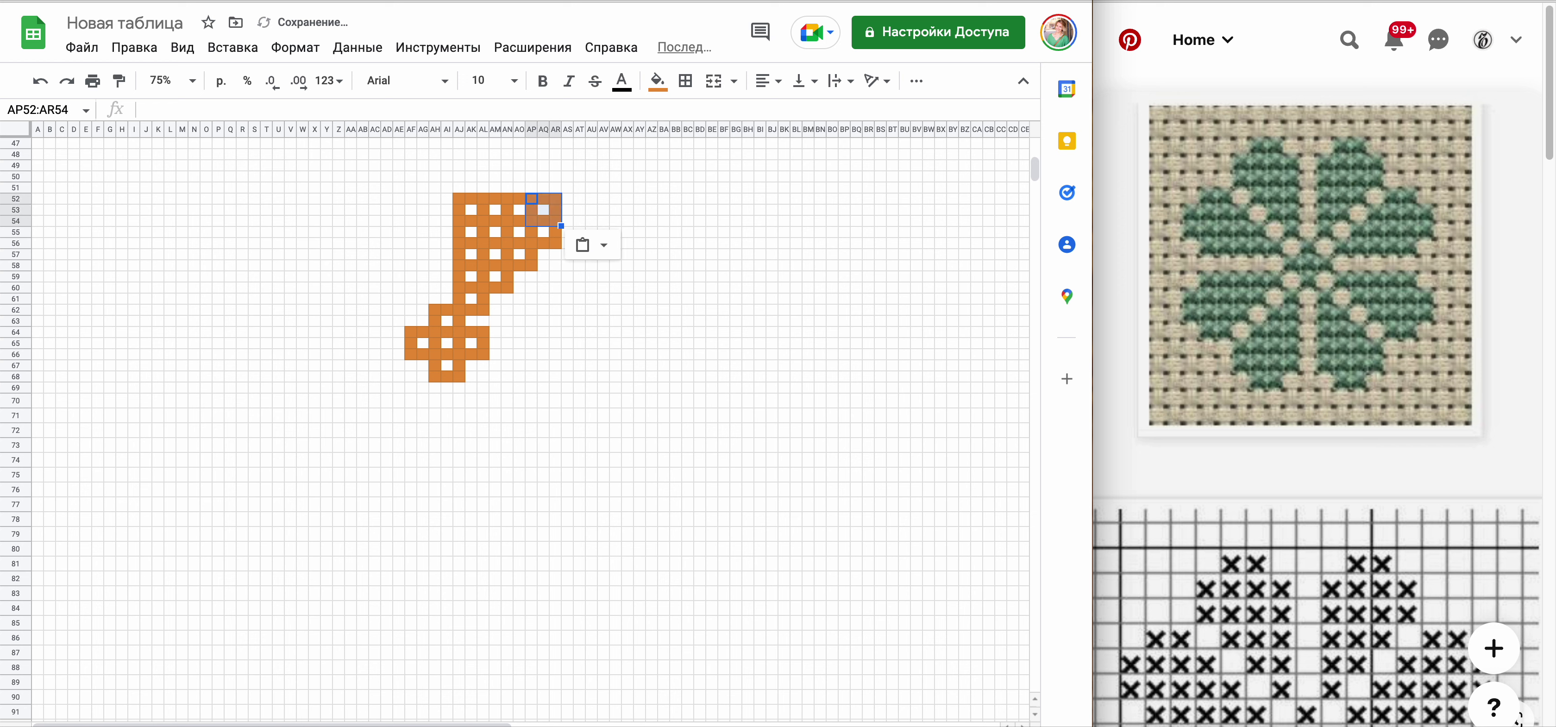
- Round off the right lobe with rings on top at AL50 and AN50
key("Left")
key("Left")
key("Left")
key("Up")
key("Up")
key("ctrl+v")
key("Right")
key("Right")
key("ctrl+v")
key("Down")
key("Down")
key("Down")
key("Down")
key("Down")
key("Down")
key("Down")
key("Down")
key("Down")
key("Down")
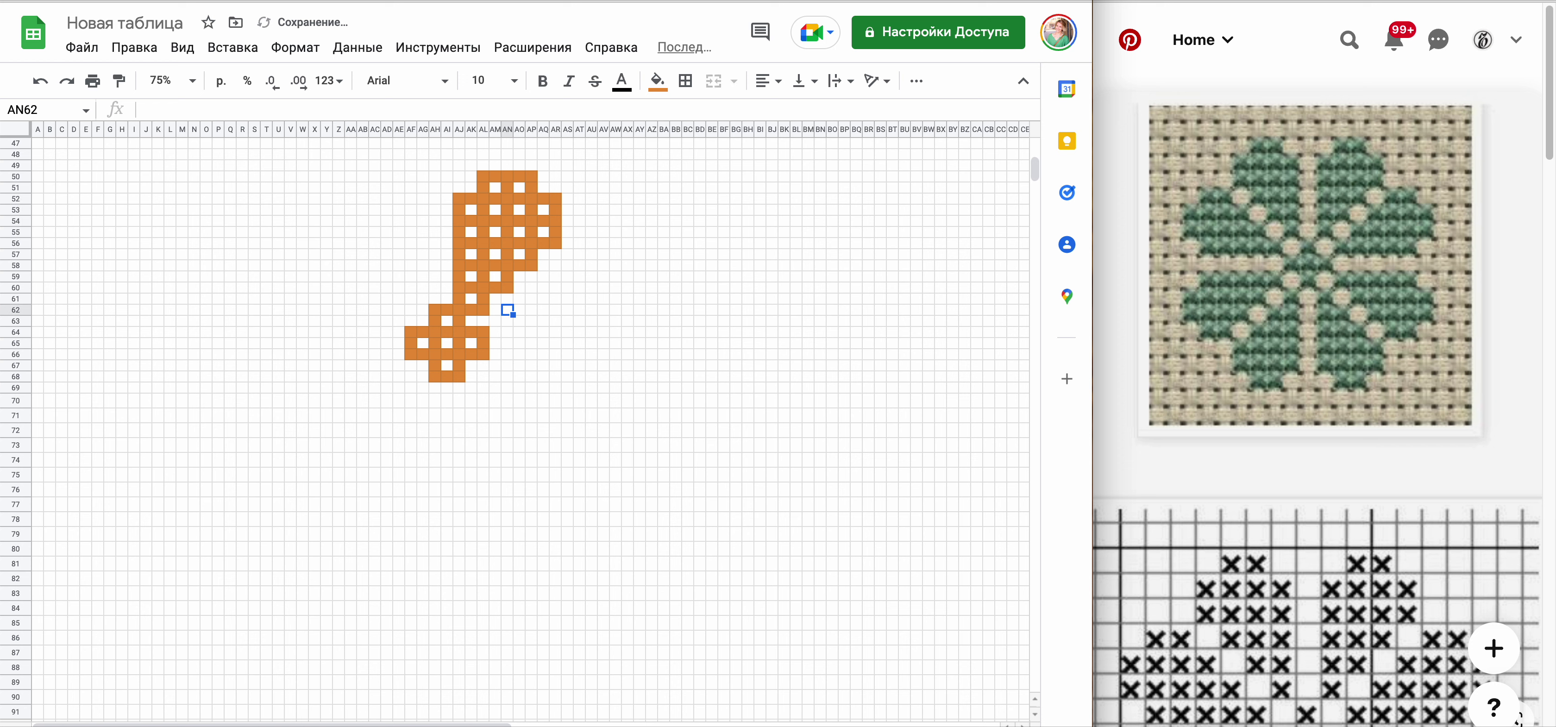
- Start the second lobe by stacking orange rings upward in column AF from AF60
key("Left")
key("Left")
key("Left")
key("Left")
key("Left")
- Paste orange rings leftward along row 52 for the left lobe
key("Left")
key("Up")
key("Up")
key("Left")
key("ctrl+v")
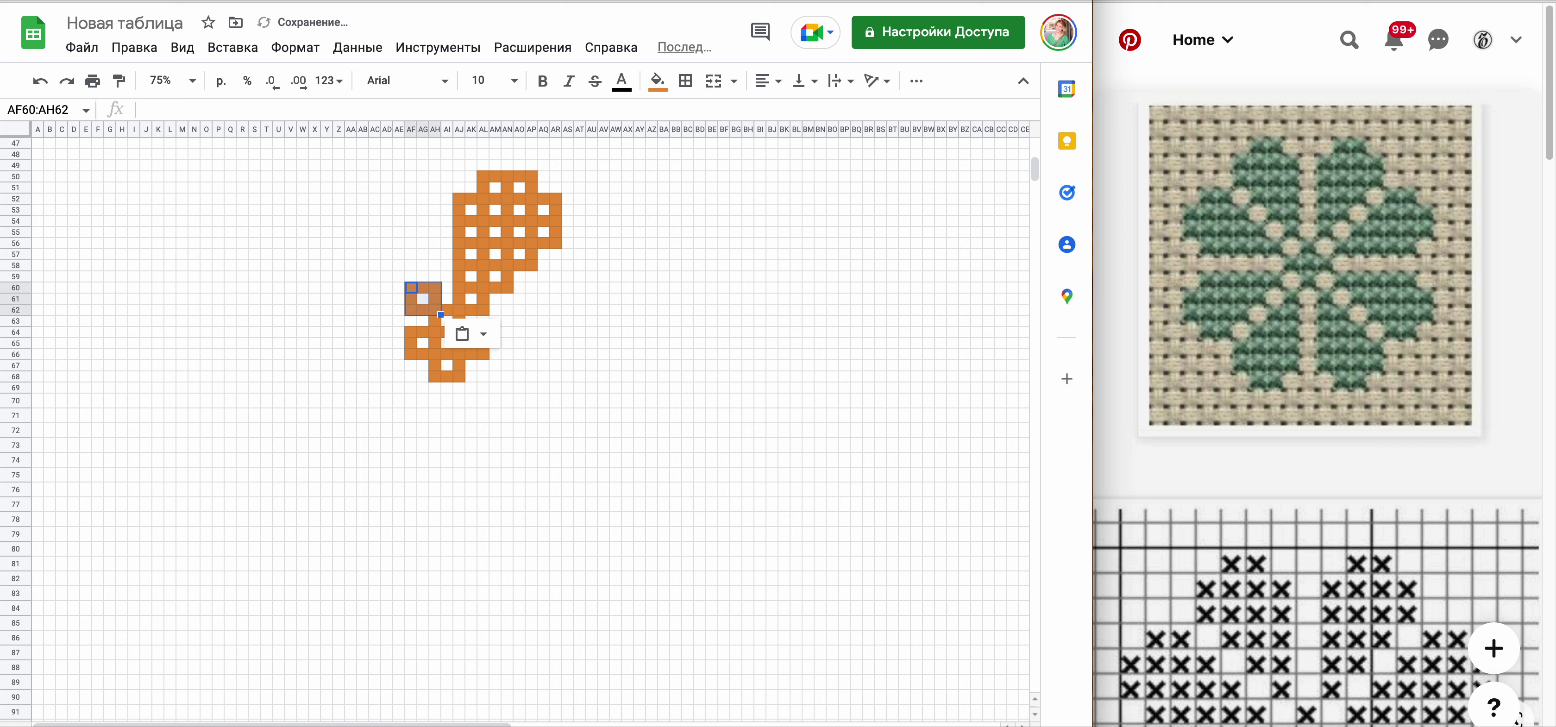
key("Up")
key("Up")
key("ctrl+v")
key("Up")
key("Up")
key("ctrl+v")
key("Up")
key("Up")
key("ctrl+v")
key("Up")
key("Up")
key("ctrl+v")
key("Left")
key("Left")
key("ctrl+v")
- Extend the left lobe with rings at Z52, AB50 and AD50
key("Left")
key("Left")
key("ctrl+v")
key("Left")
key("Left")
key("ctrl+v")
key("Right")
key("Right")
key("Up")
key("Up")
key("ctrl+v")
key("Right")
key("Right")
key("ctrl+v")
key("Down")
key("Down")
key("Down")
key("Left")
key("Left")
key("Left")
key("Left")
- Fill rows 54–56 of the left lobe, including AB56, and add a ring at AD58
key("ctrl+v")
key("Right")
key("Right")
key("ctrl+v")
key("Right")
key("Right")
key("ctrl+v")
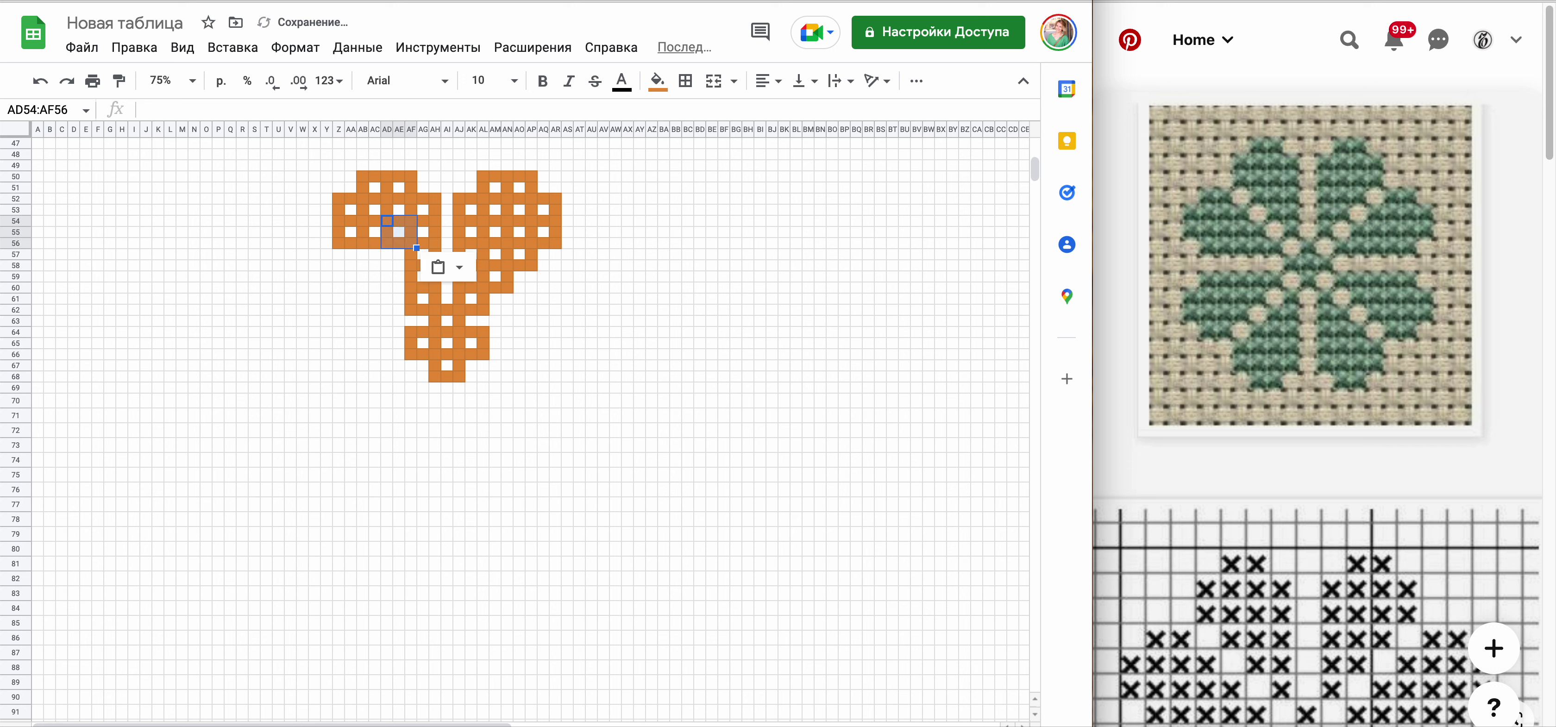
key("Down")
key("Down")
key("Left")
key("Left")
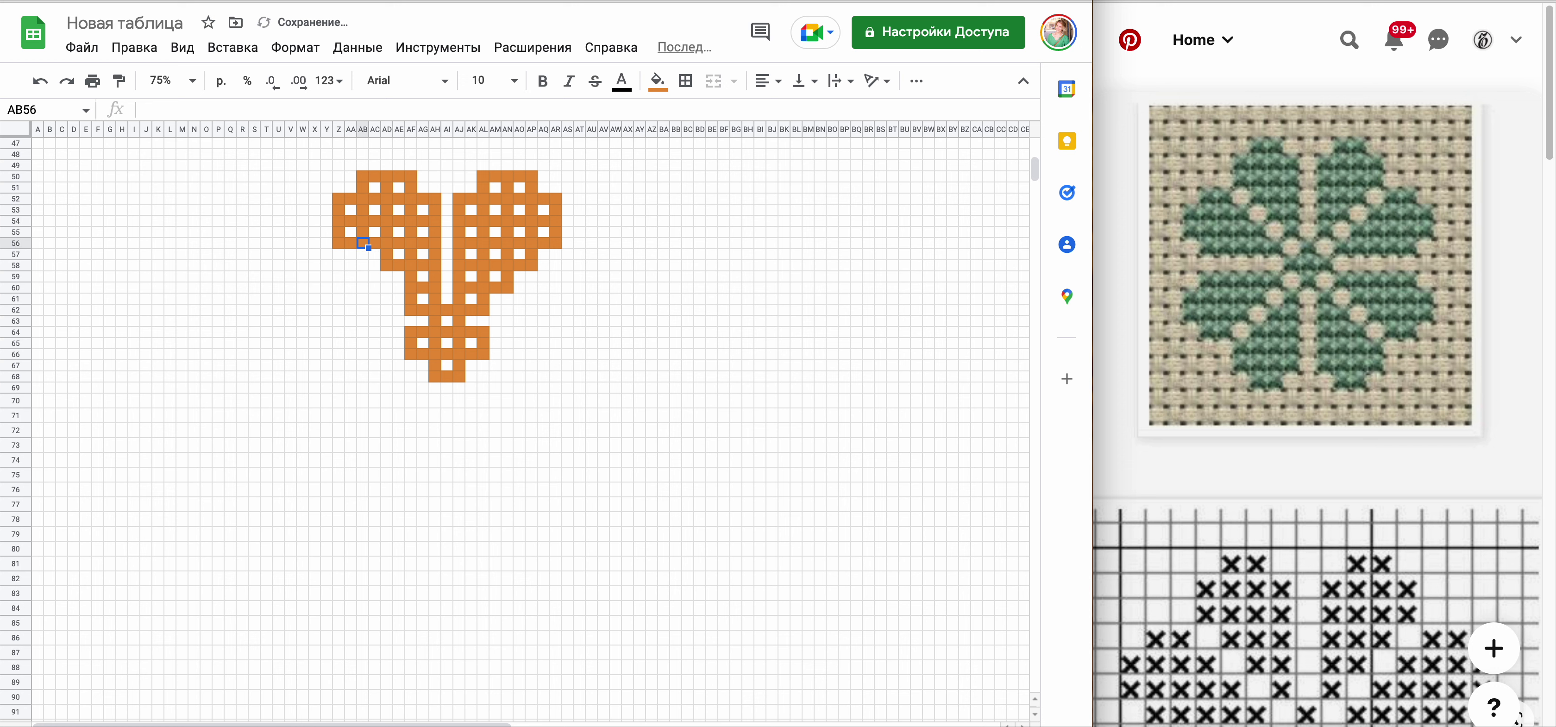
key("ctrl+v")
key("Right")
key("Right")
key("Down")
key("Down")
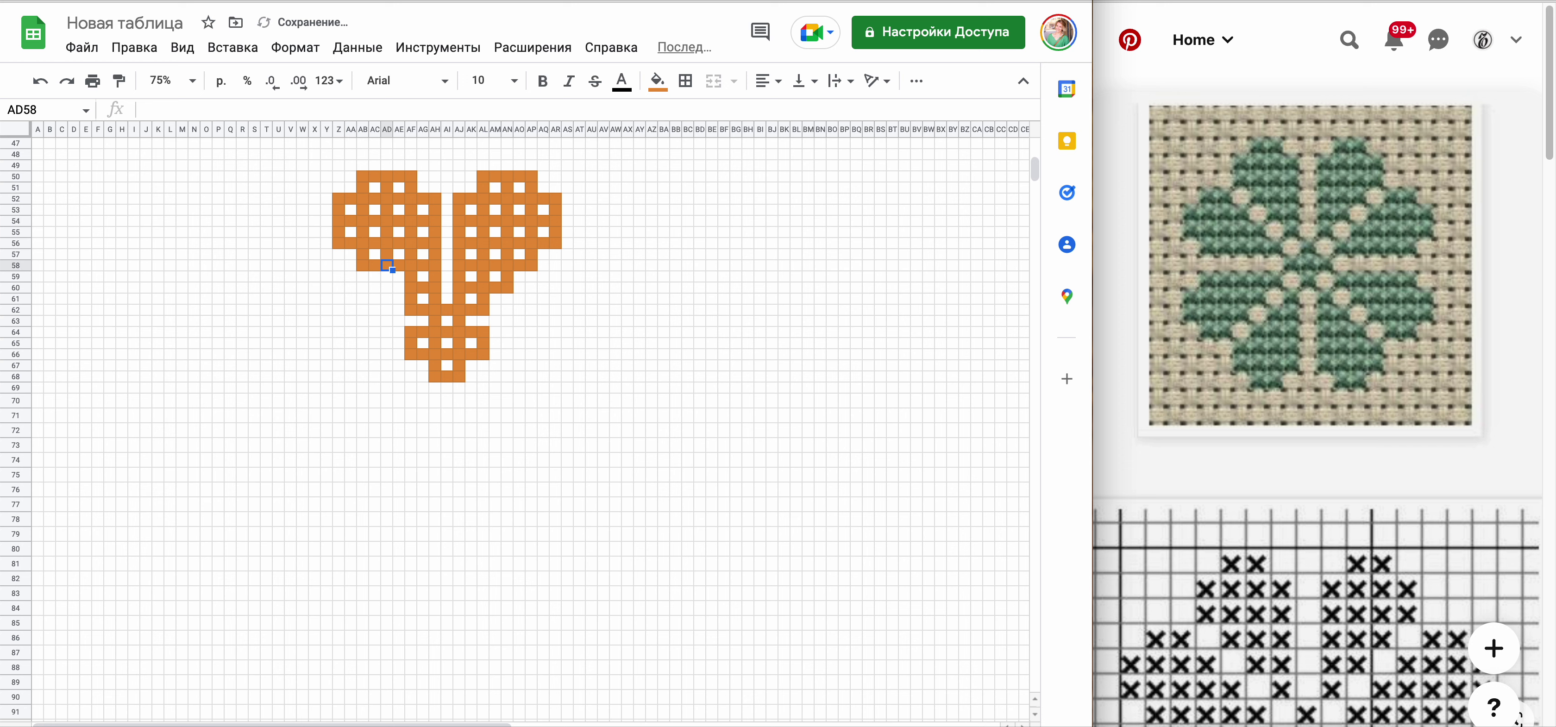
key("ctrl+v")
key("Right")
key("Right")
key("Right")
key("Right")
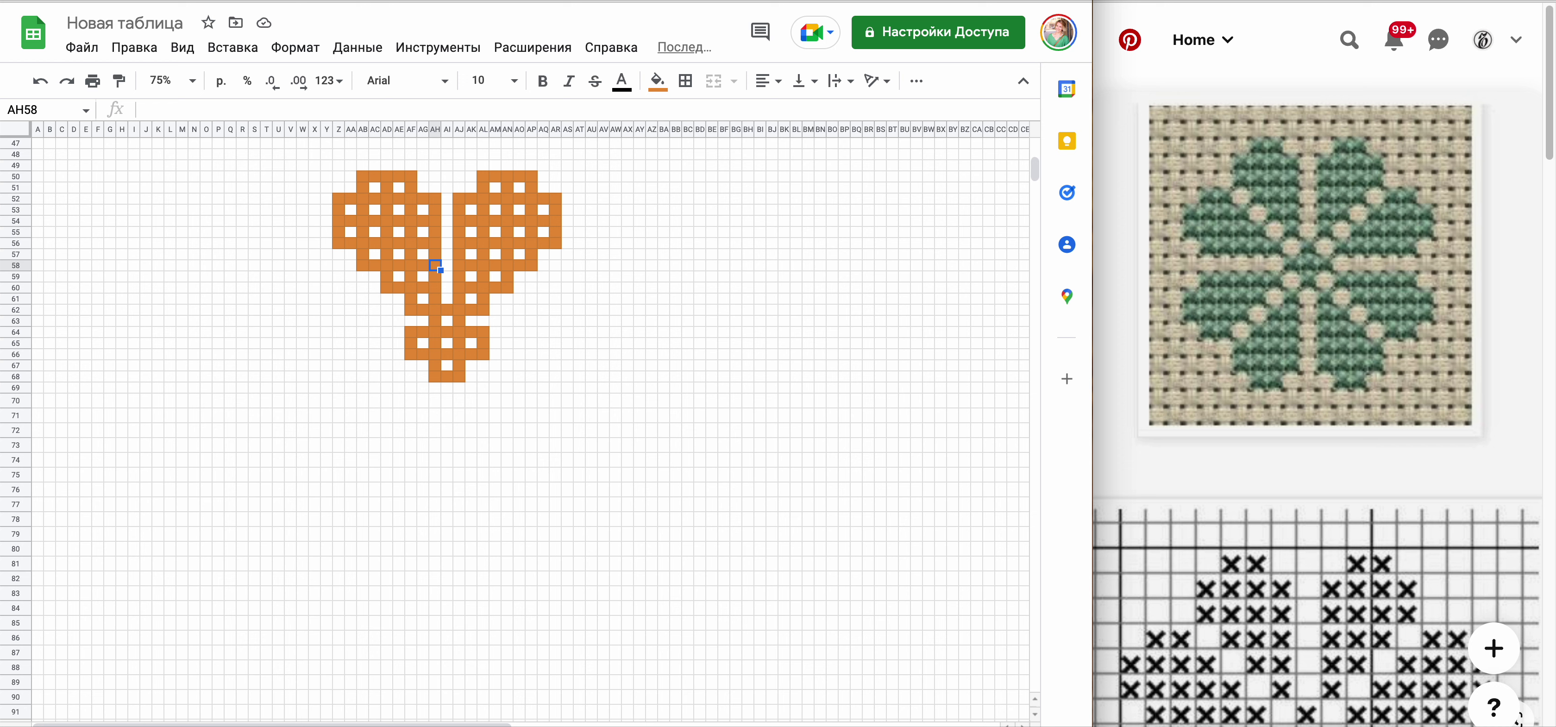
- Grow a branch right from the stem with rings at AL62, AN62, AP62, AR62 and AT62
key("Down")
key("Down")
key("Down")
key("Down")
key("Down")
key("Down")
key("Right")
key("Right")
key("Right")
key("Right")
key("Up")
key("Up")
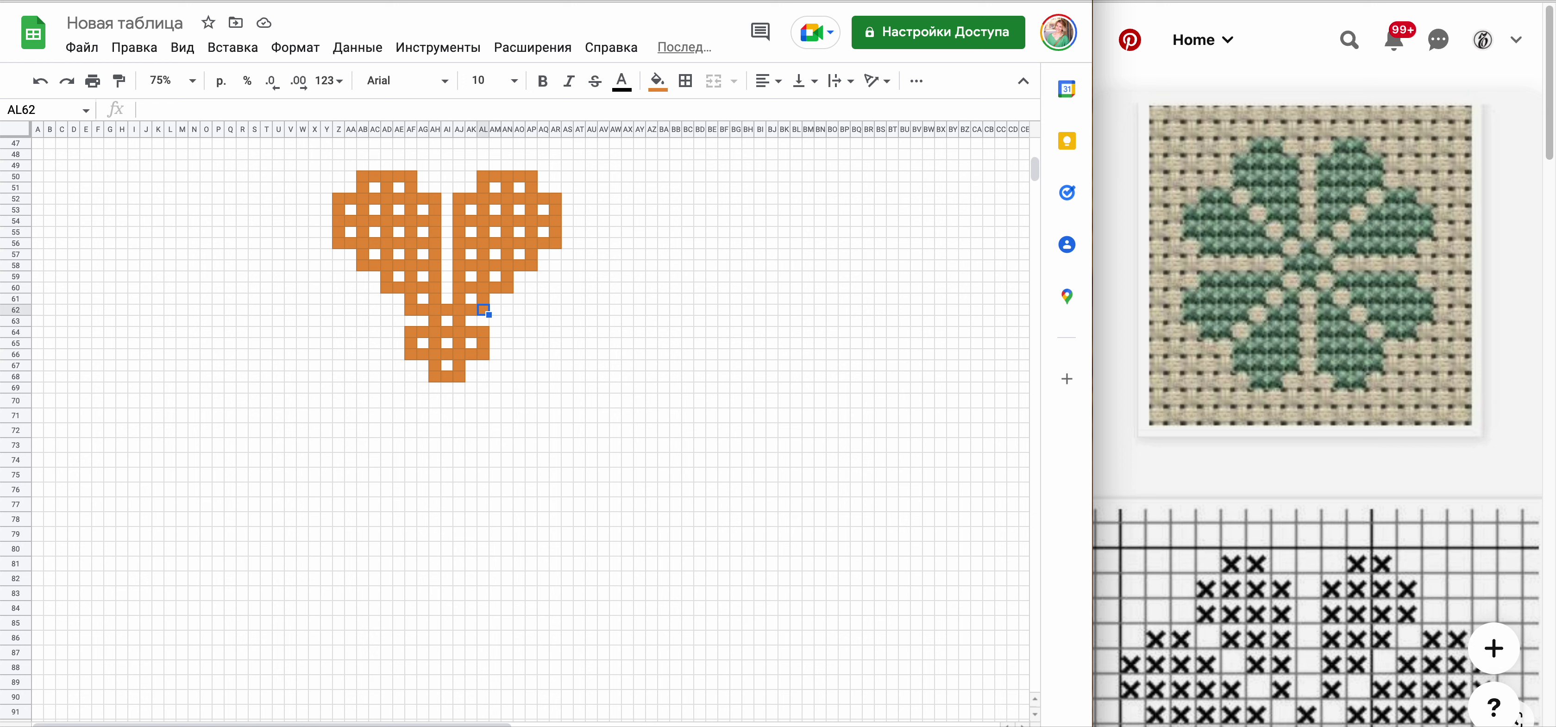
key("ctrl+v")
key("Right")
key("Right")
key("ctrl+v")
key("Right")
key("Right")
key("ctrl+v")
key("Right")
key("Right")
key("ctrl+v")
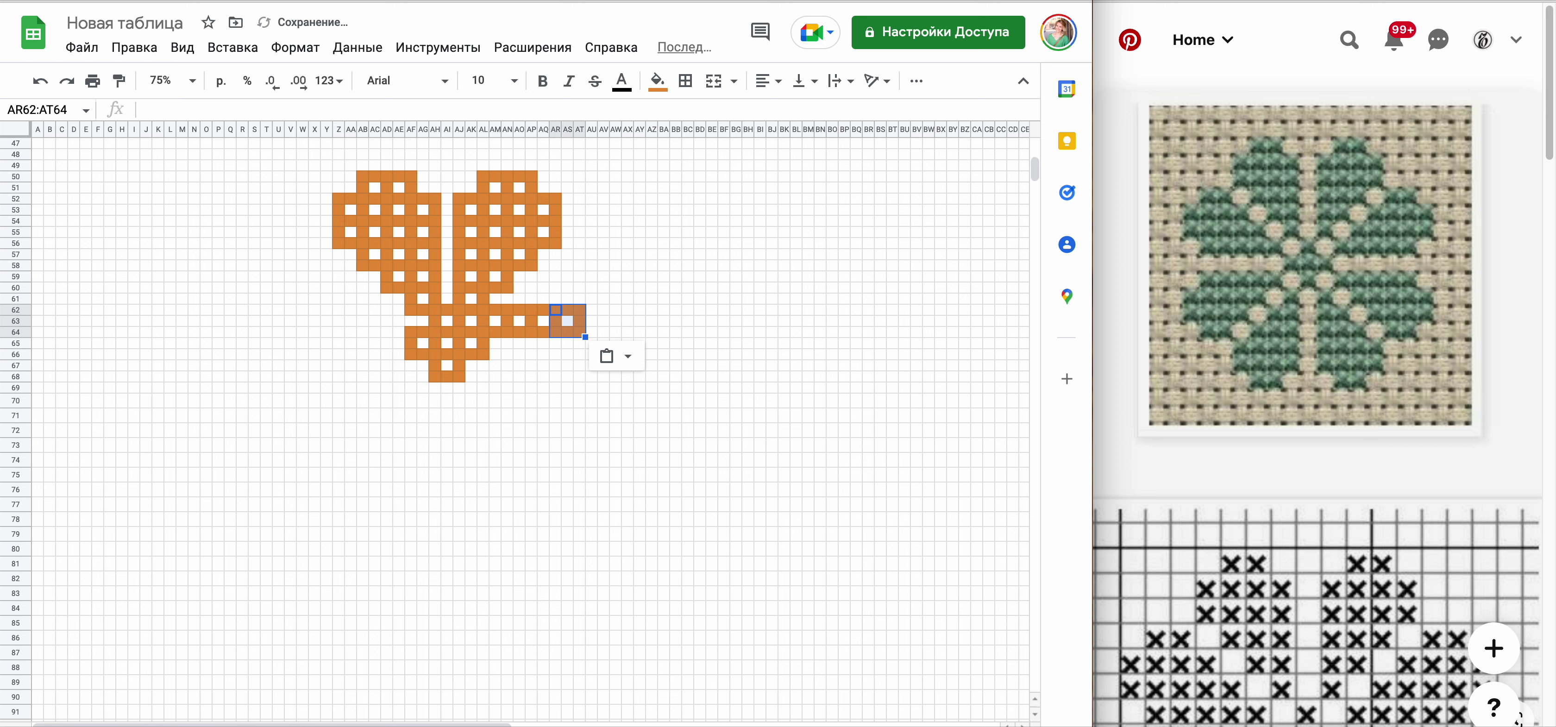
key("Right")
key("Right")
key("ctrl+v")
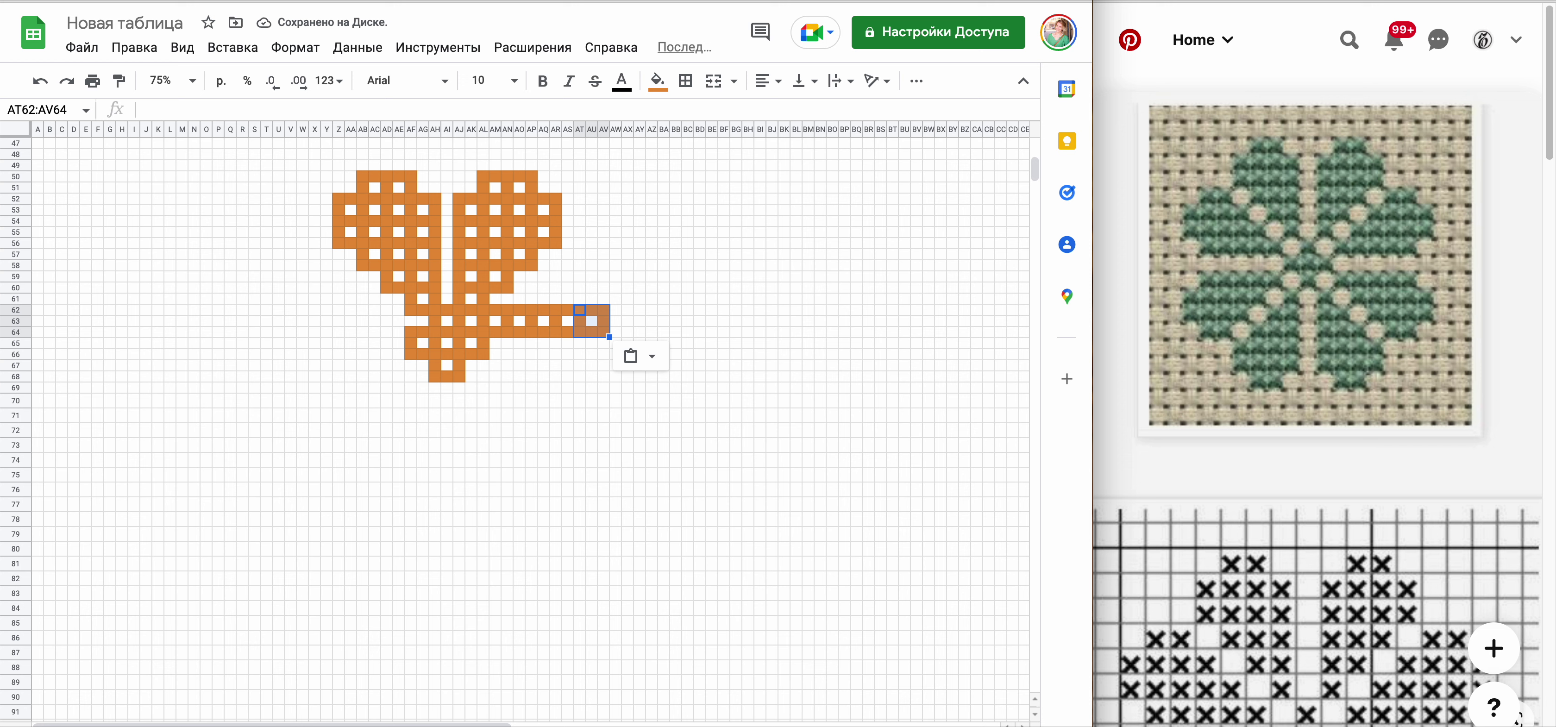
- Paste orange rings along row 60 at AP60, AR60, AT60 and AV60
left_click(543, 309)
left_click(532, 287)
key("ctrl+v")
key("ctrl+v")
left_click(556, 288)
key("ctrl+v")
left_click(580, 288)
key("ctrl+v")
left_click(604, 287)
- Paste rings at AV58, AT58, AR58, AP58, then AR56 and AT56 above
key("ctrl+v")
left_click(604, 266)
key("ctrl+v")
left_click(580, 265)
key("ctrl+v")
left_click(555, 265)
key("ctrl+v")
left_click(531, 266)
key("ctrl+v")
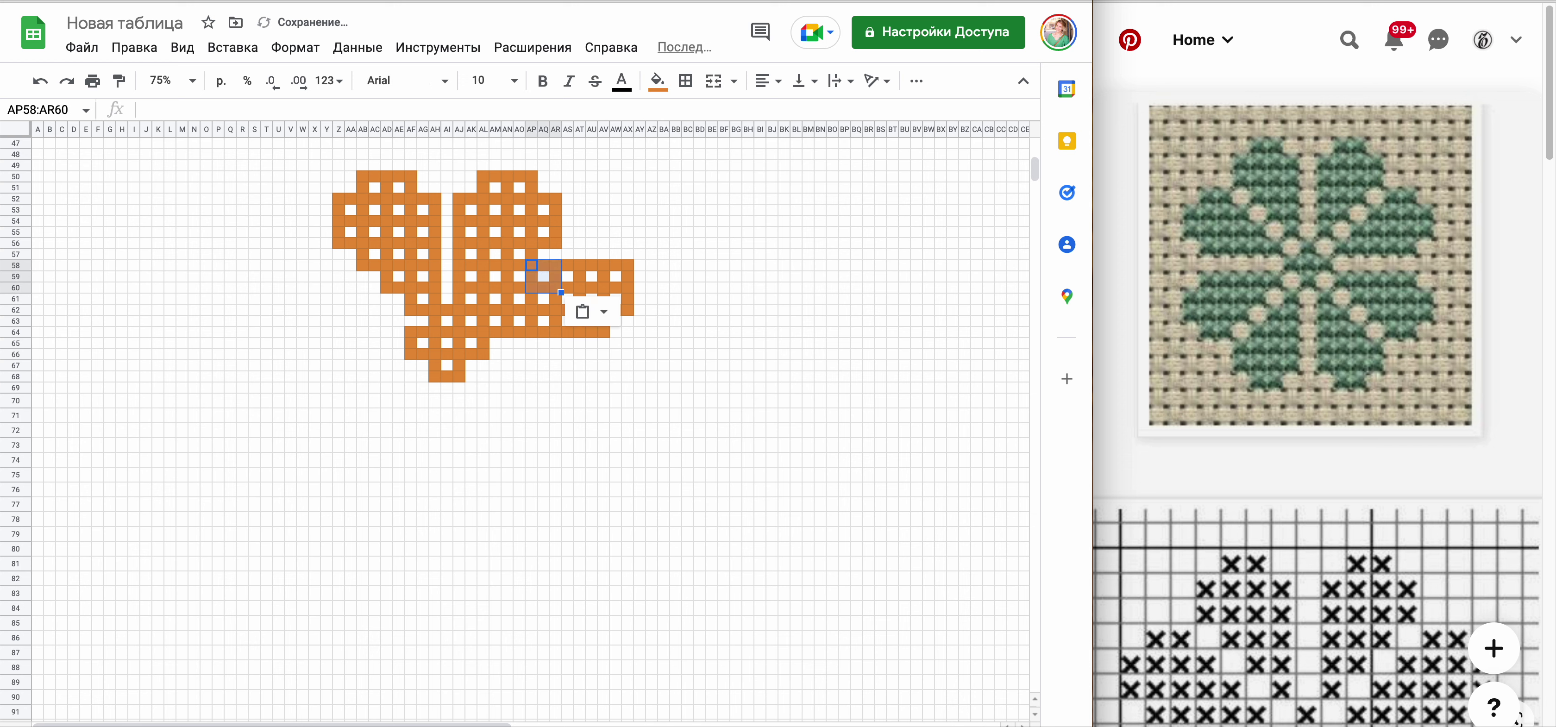
left_click(555, 243)
key("ctrl+v")
left_click(579, 242)
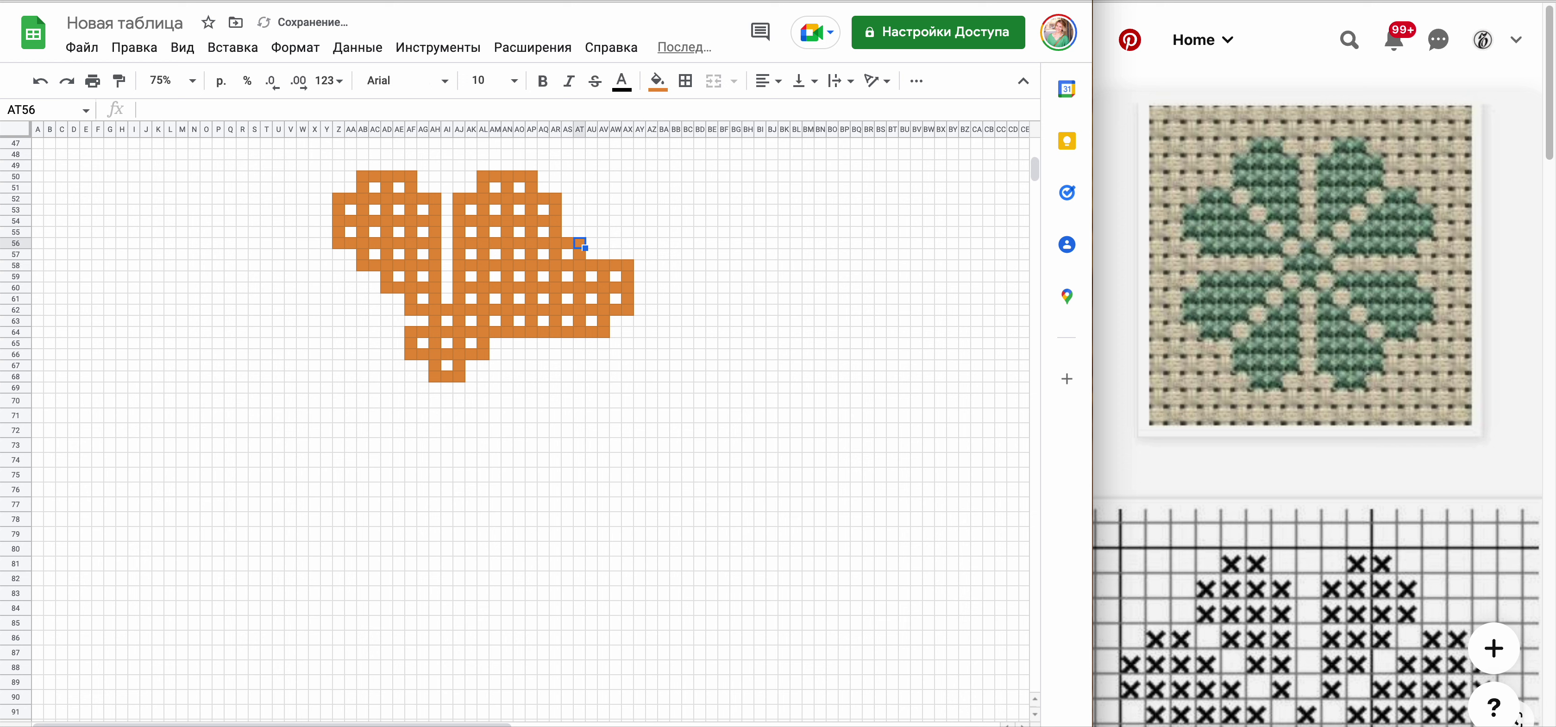
key("ctrl+v")
- Extend the lattice rightward across rows 66–68 with repeated ring pastes up to AT66
key("Down")
key("Down")
key("Down")
key("Down")
key("Down")
key("Down")
key("Down")
key("Left")
key("Left")
key("Left")
key("Left")
key("Left")
key("Left")
key("Left")
key("Left")
key("Down")
key("Down")
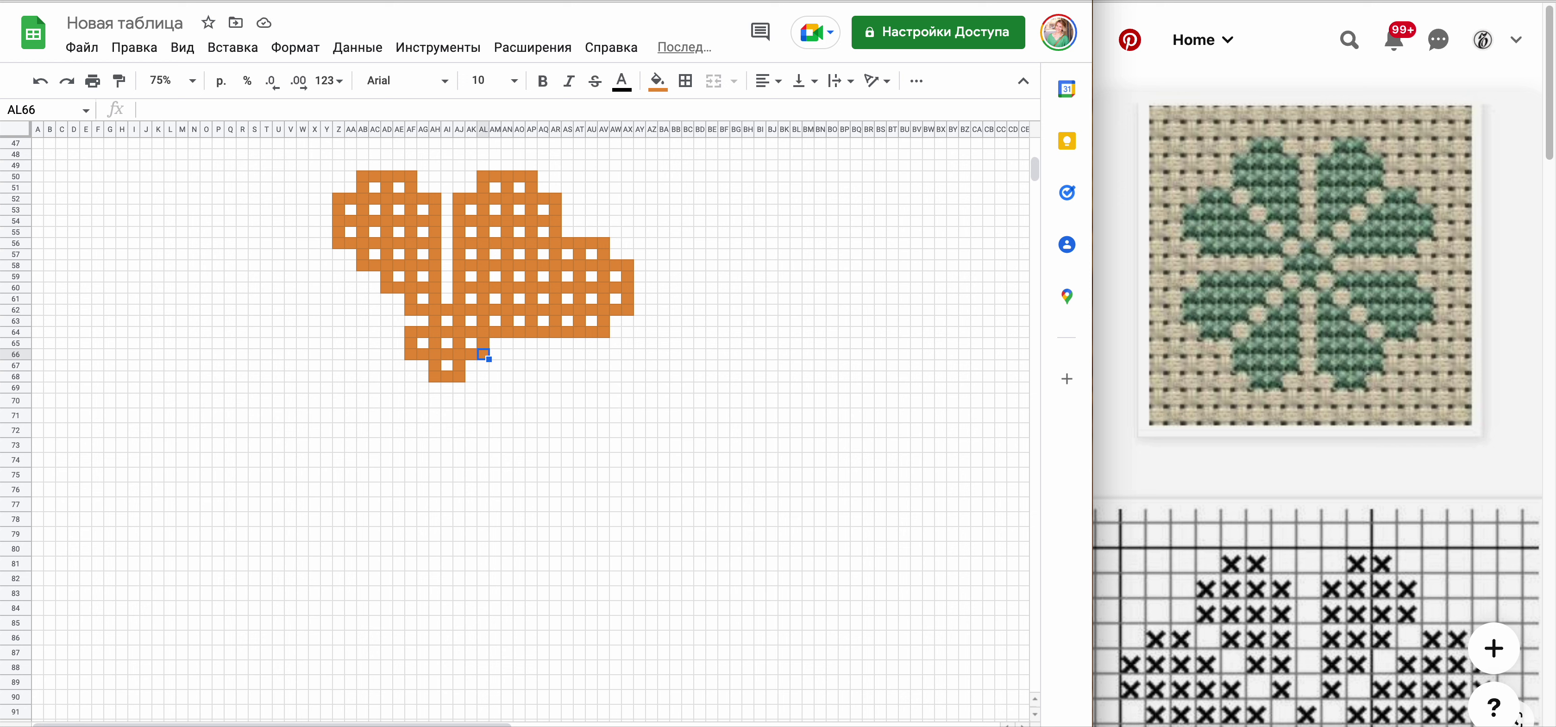
key("ctrl+v")
key("Right")
key("Right")
key("ctrl+v")
key("Right")
key("Right")
key("ctrl+v")
key("Right")
key("Right")
key("ctrl+v")
key("Right")
- Start a new row of rings at AO68 and paste across rows 68–70 to column AX
key("Right")
key("ctrl+v")
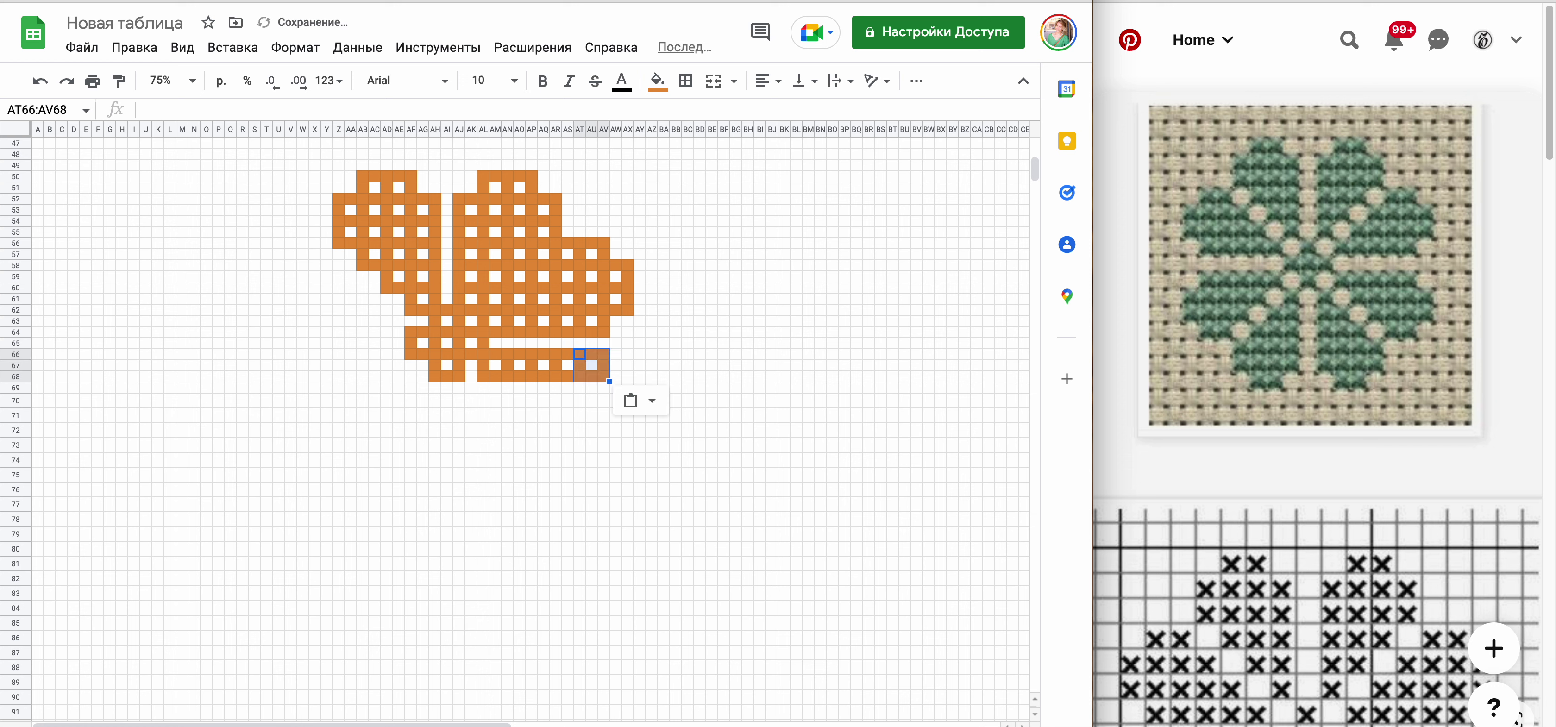
left_click(531, 376)
key("ctrl+v")
key("Right")
key("Right")
key("ctrl+v")
key("Right")
key("Right")
key("ctrl+v")
key("Right")
key("Right")
key("ctrl+v")
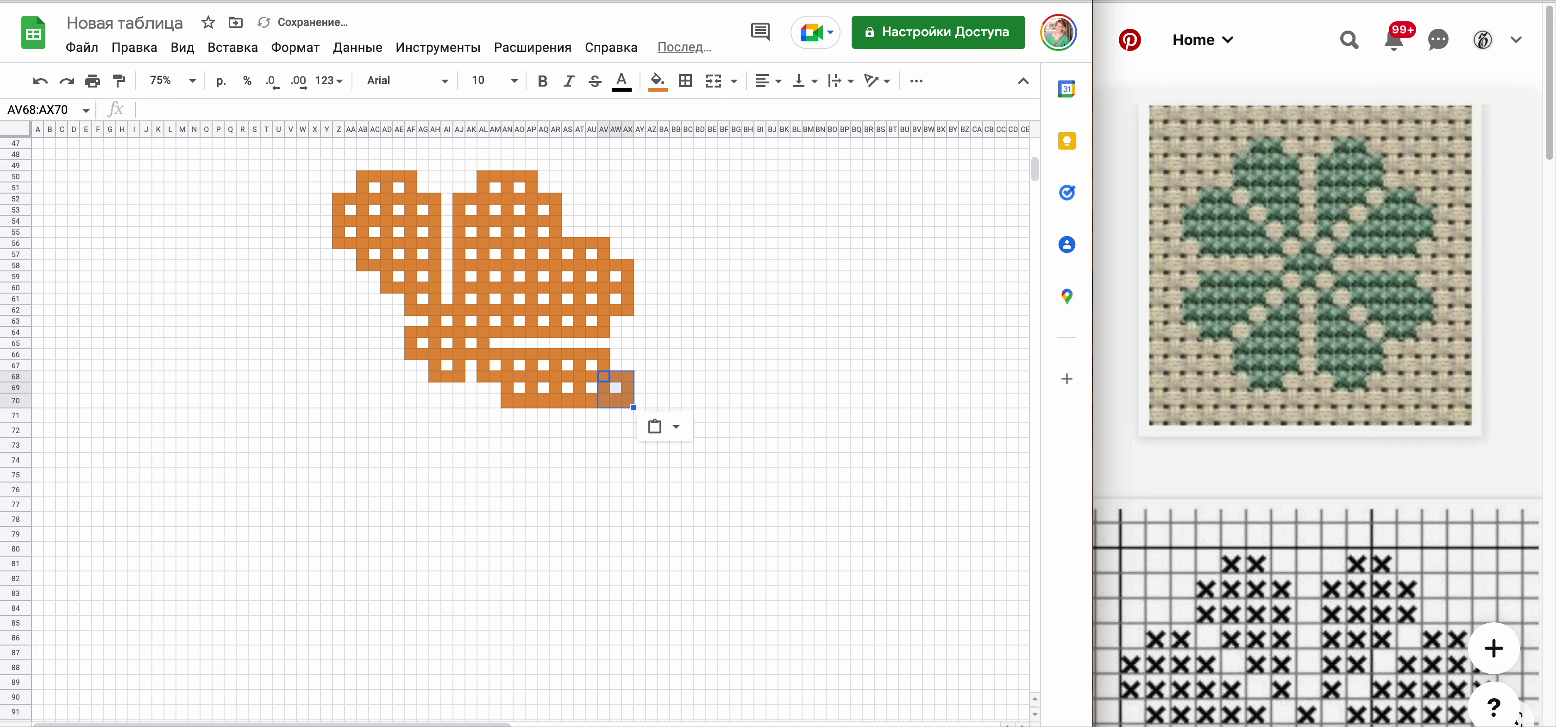
- Paste rings into AT70:AX72 and at AR70 and AP70
key("Down")
- Add rings at AR72 and AT72 to close the lower lobe
key("Down")
key("ctrl+v")
key("Left")
key("Left")
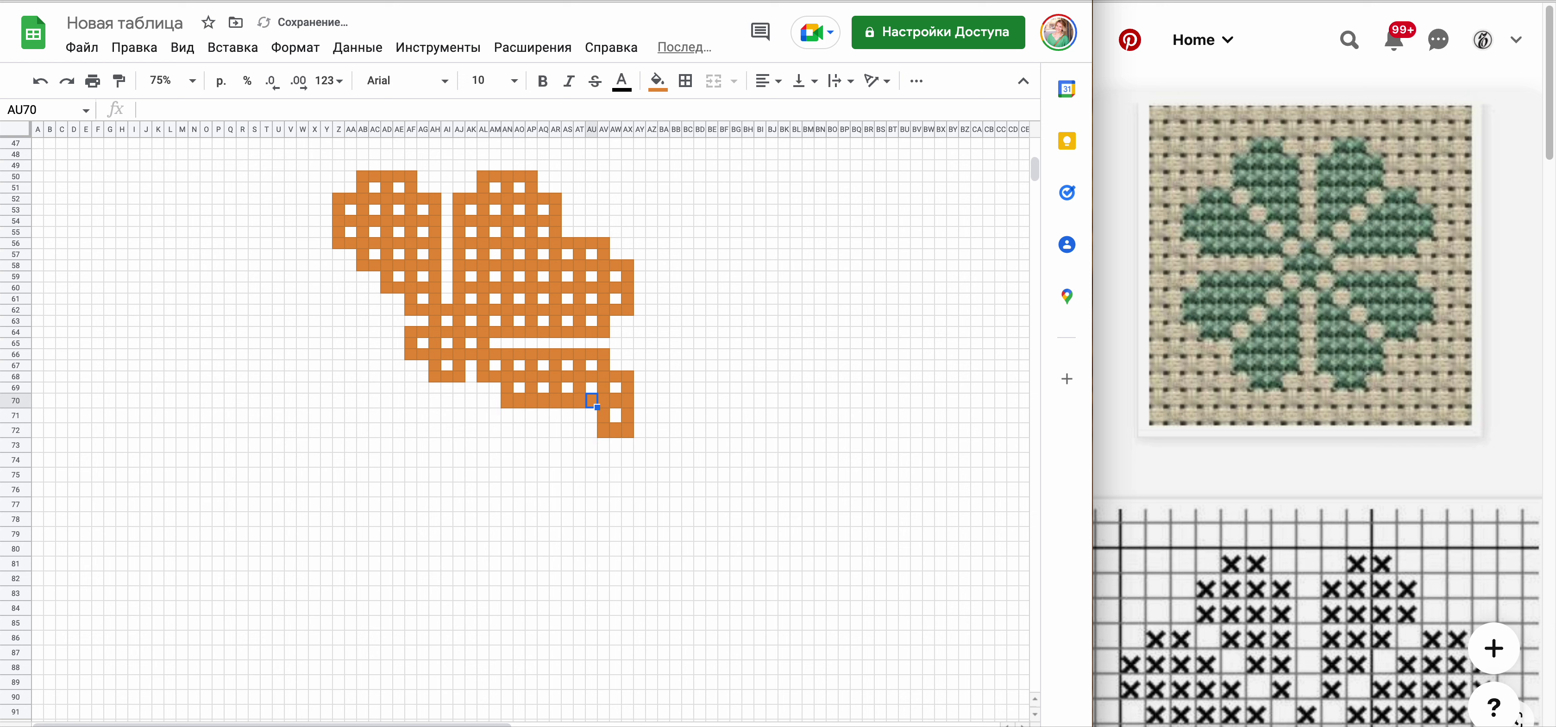
key("ctrl+v")
key("Left")
key("Left")
key("ctrl+v")
key("Left")
- Fill the lower-left gap with rings at AJ70 and AL70
key("Left")
key("ctrl+v")
key("Down")
key("Down")
key("Right")
key("Right")
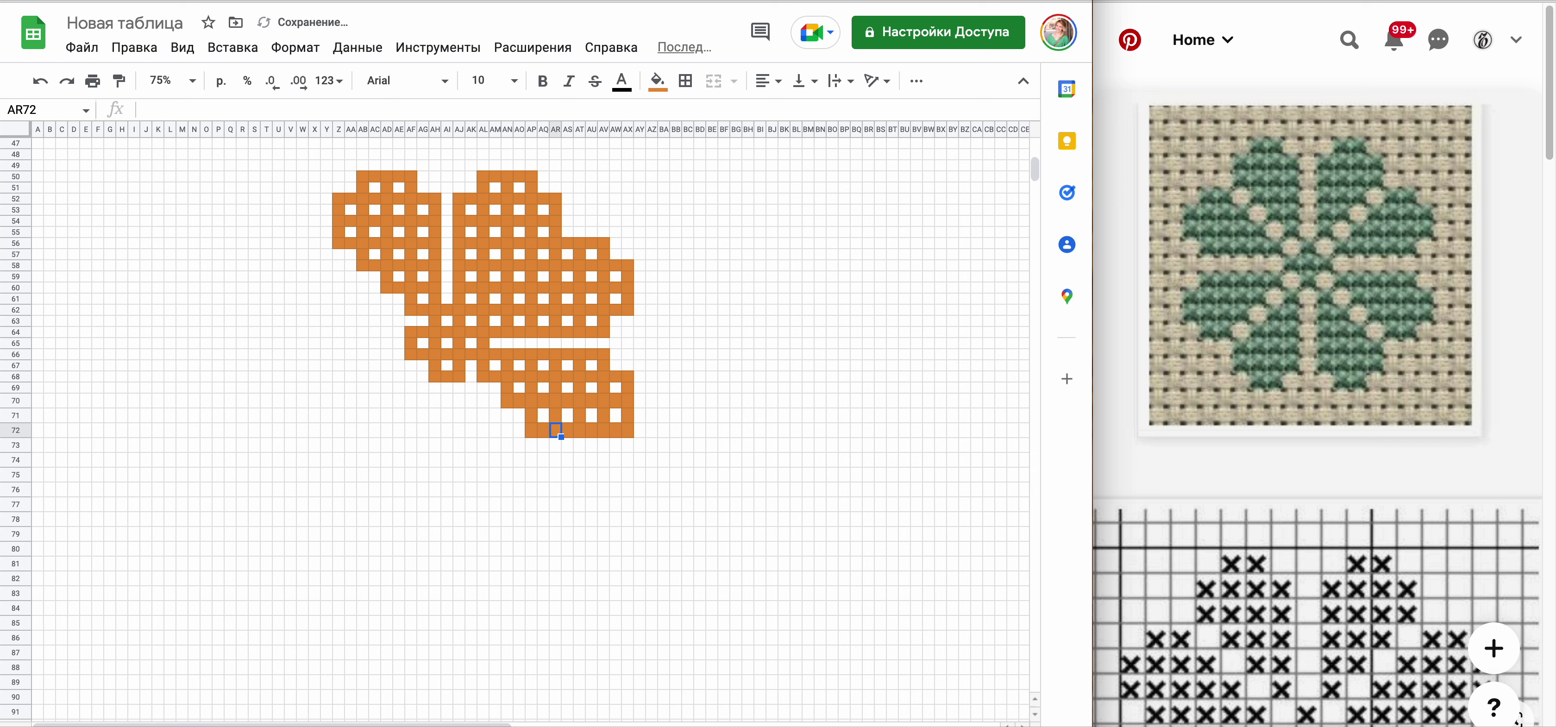
key("ctrl+v")
key("Right")
key("Right")
key("ctrl+v")
key("Left")
key("Left")
key("Left")
key("Left")
key("Left")
key("Left")
key("Left")
key("Left")
key("Up")
key("Up")
key("Up")
key("Left")
key("Left")
key("Down")
key("ctrl+v")
key("Right")
key("Right")
key("ctrl+v")
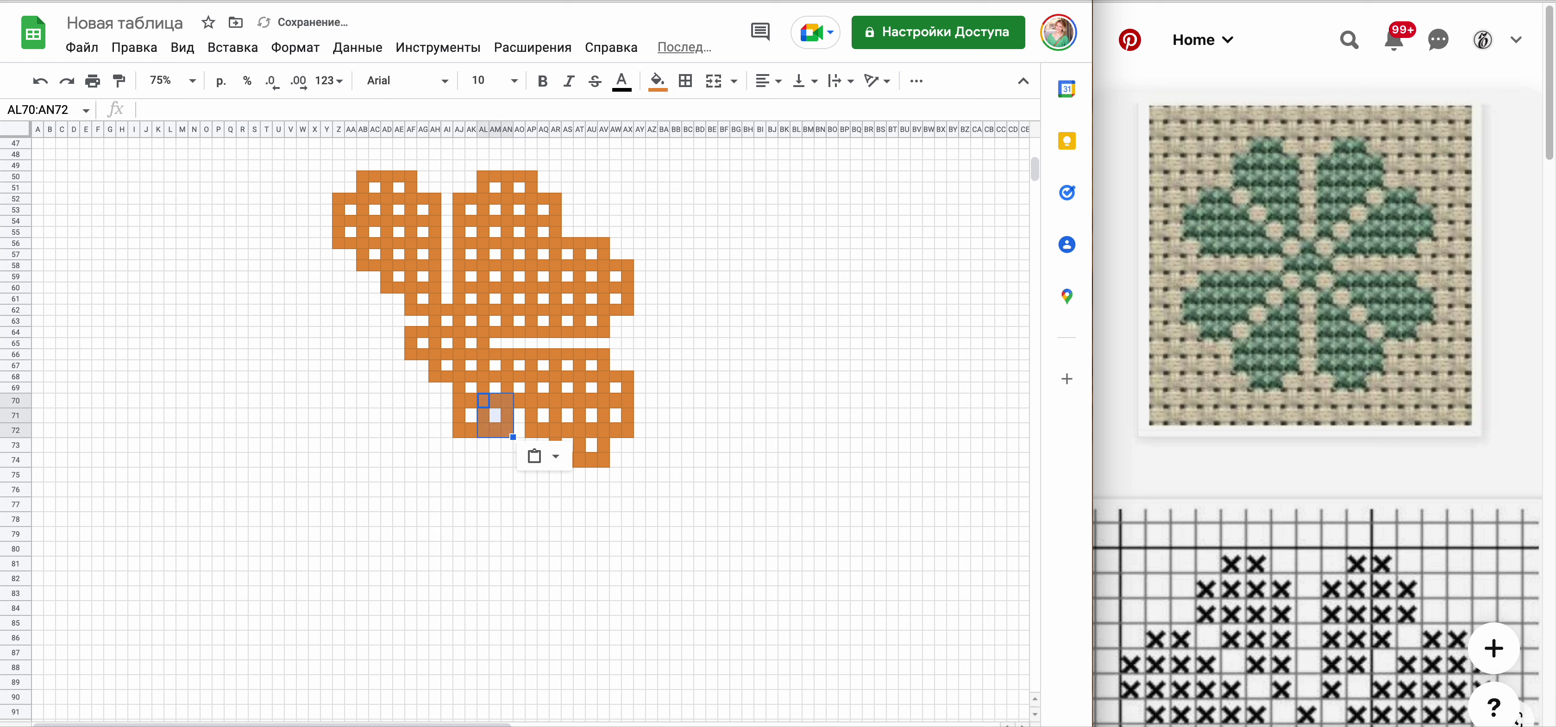
left_click(240, 487)
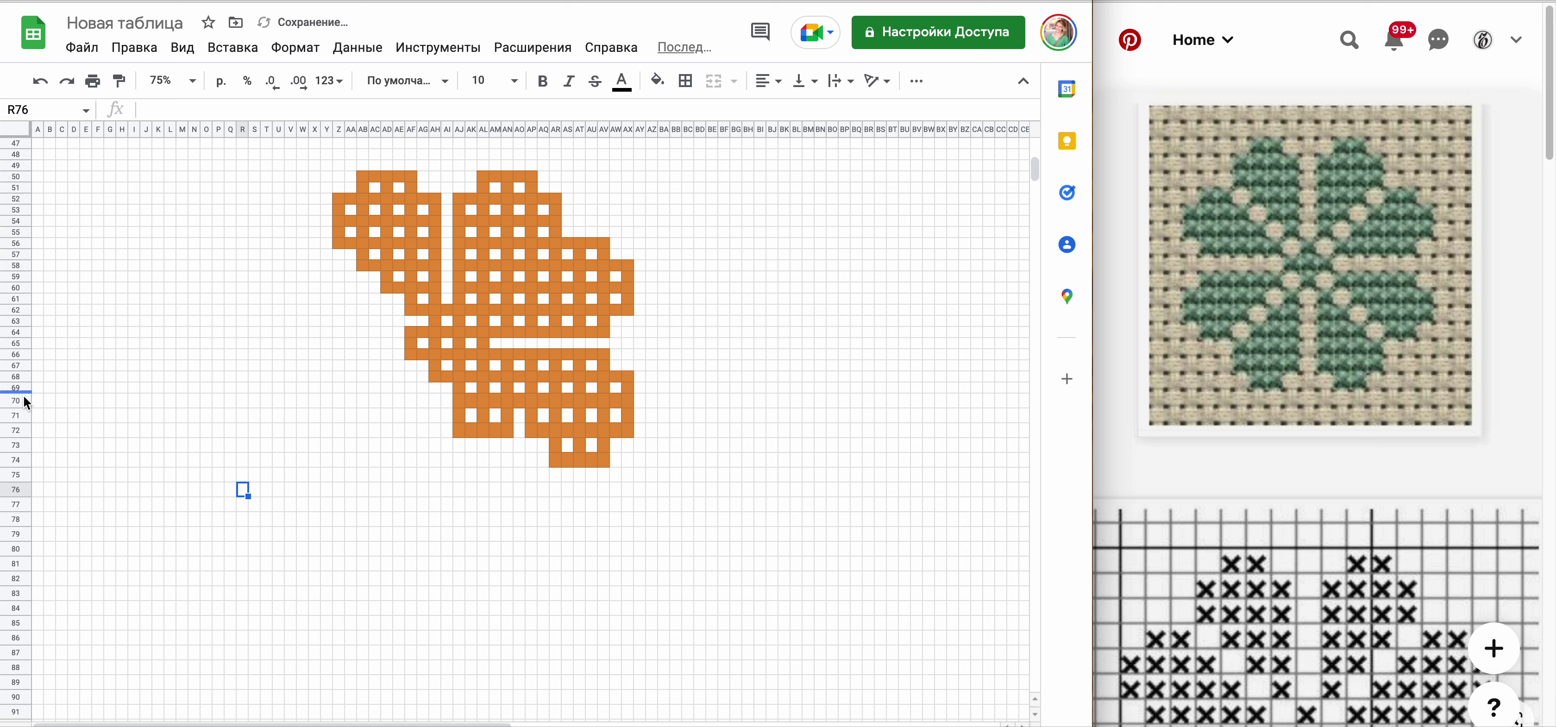
- Resize rows 69–92 to 16 pixels, then select a cell in the lower leaf
left_click_drag(23, 393, 24, 722)
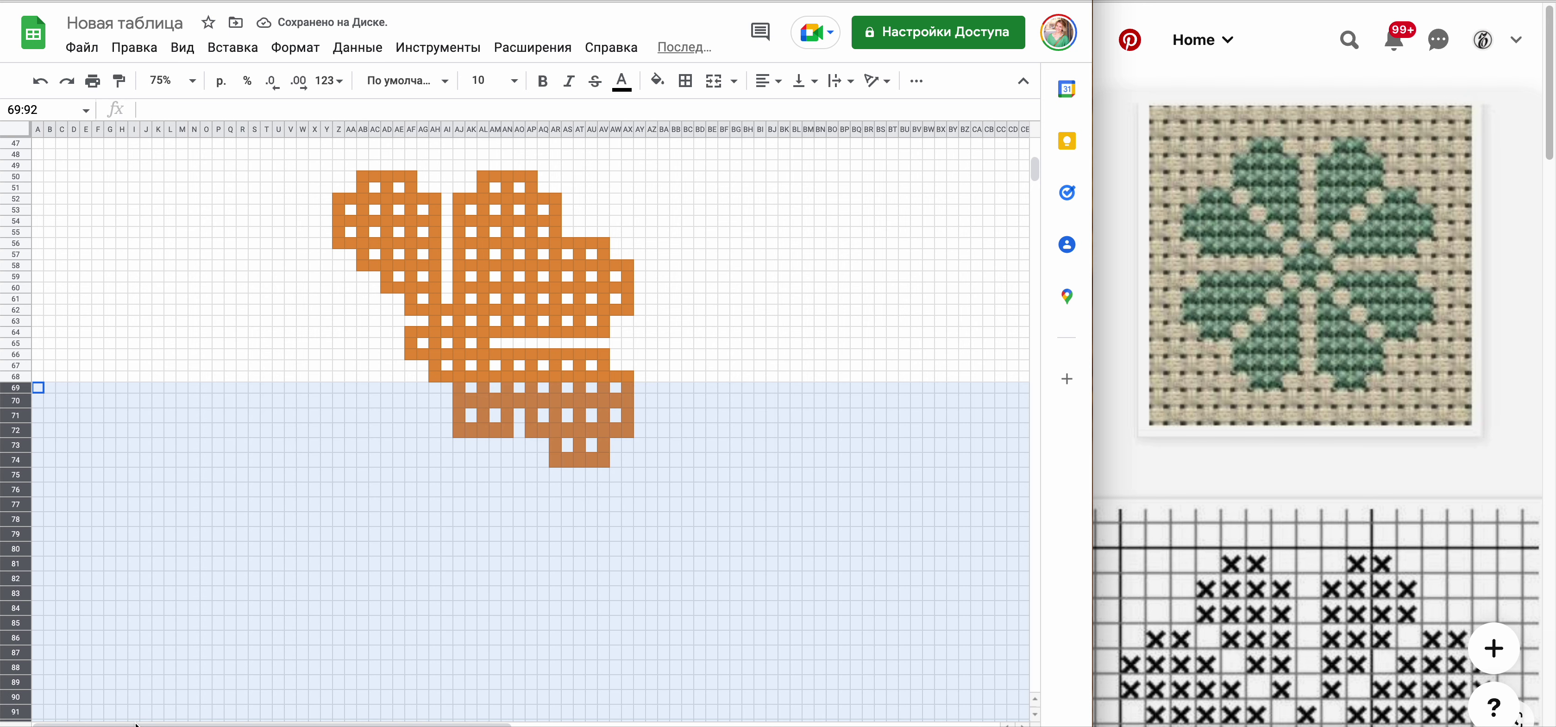
right_click(23, 518)
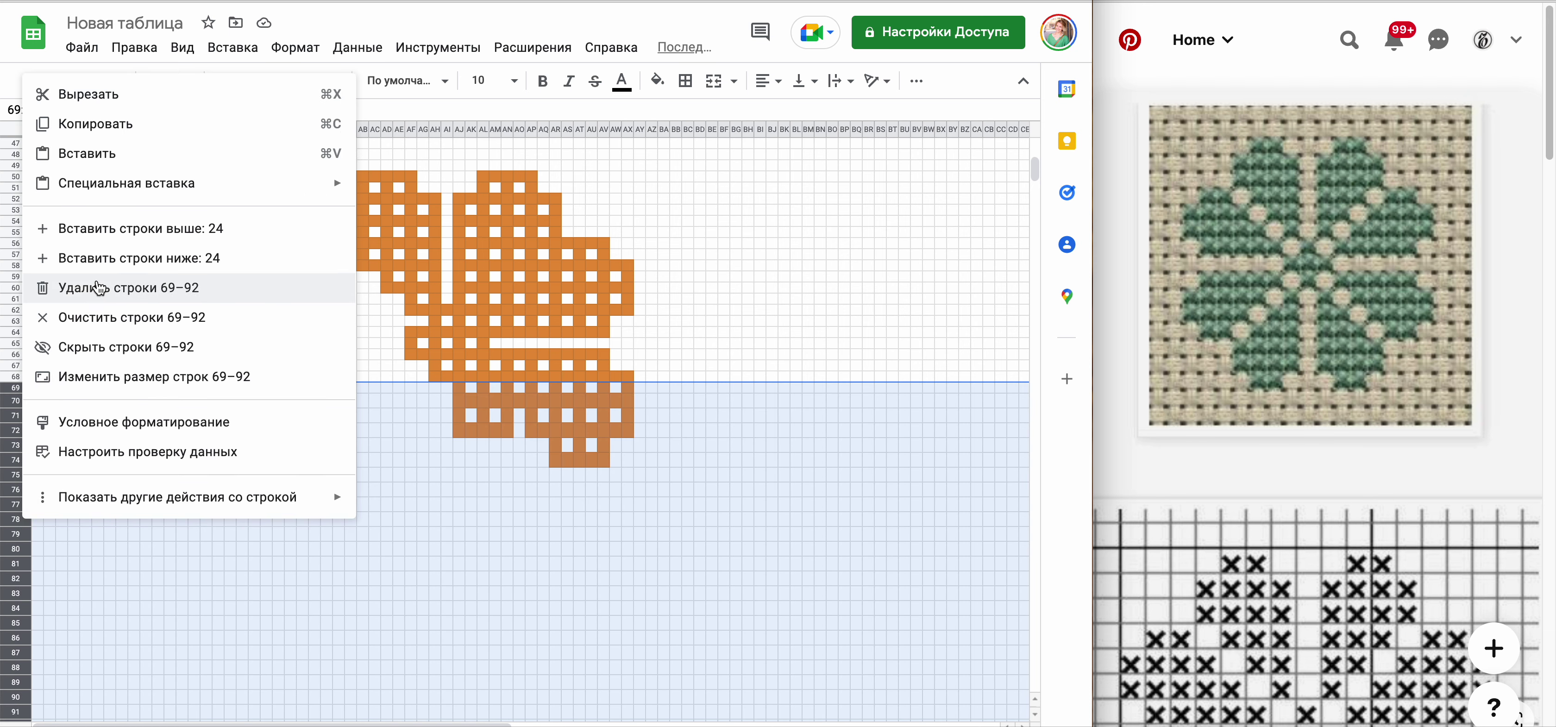
left_click(109, 376)
double_click(438, 386)
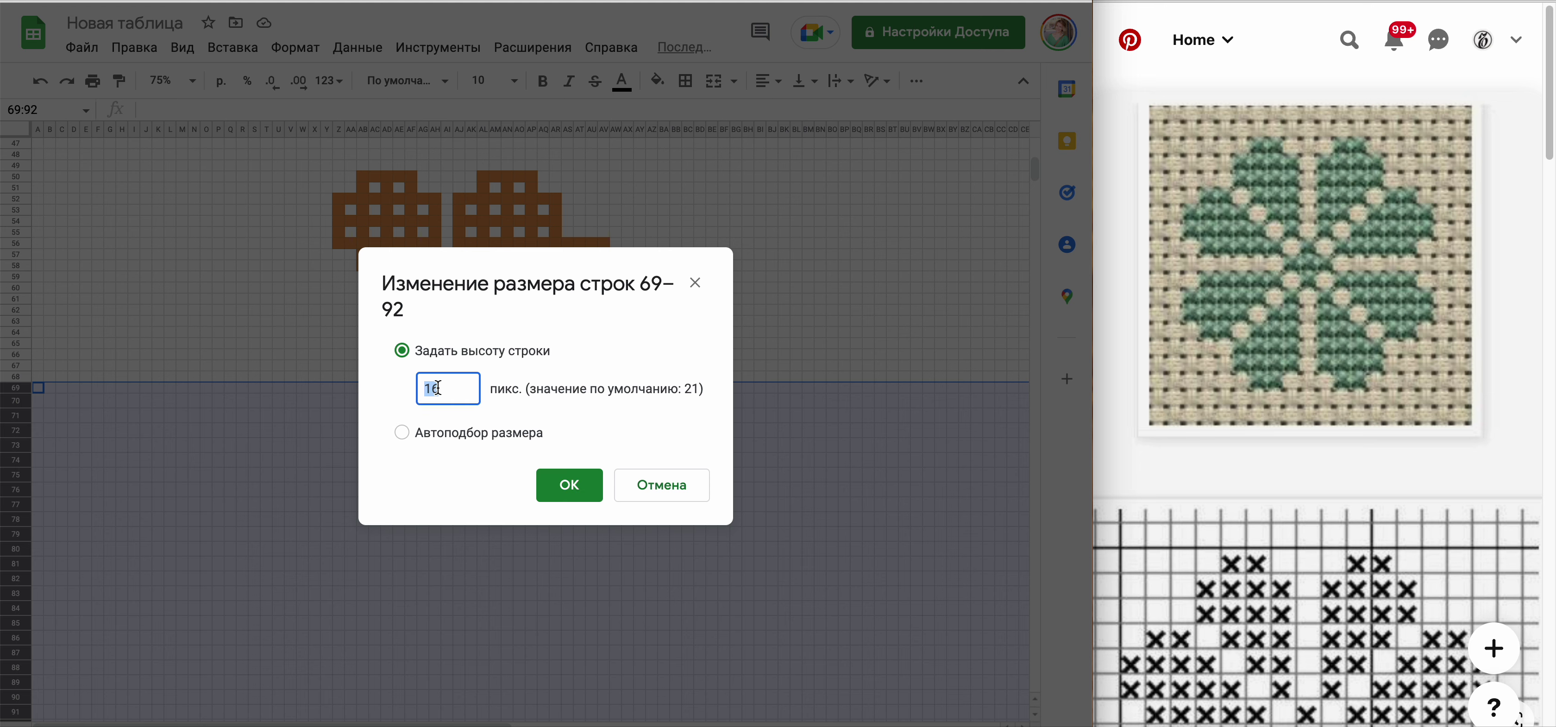
left_click(553, 481)
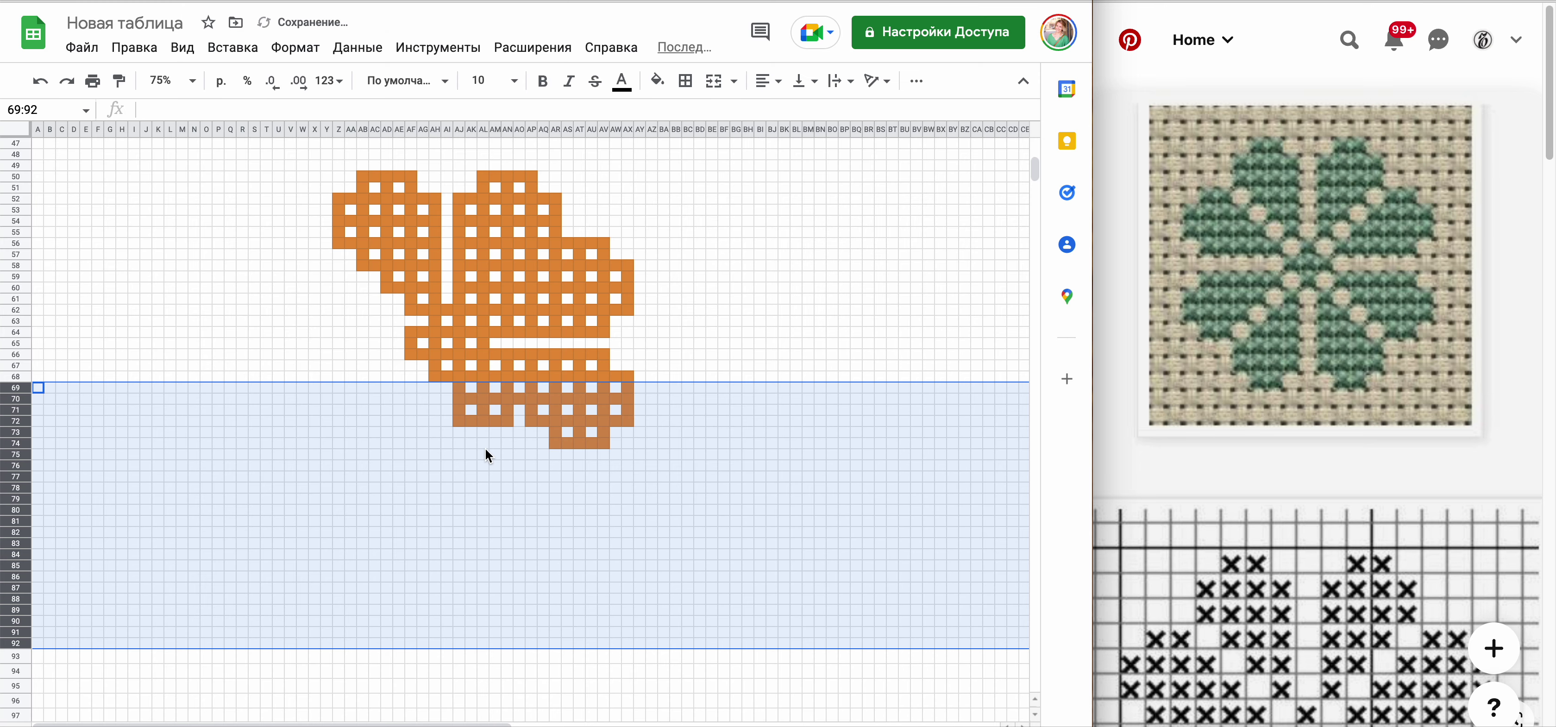
left_click(485, 447)
left_click(462, 399)
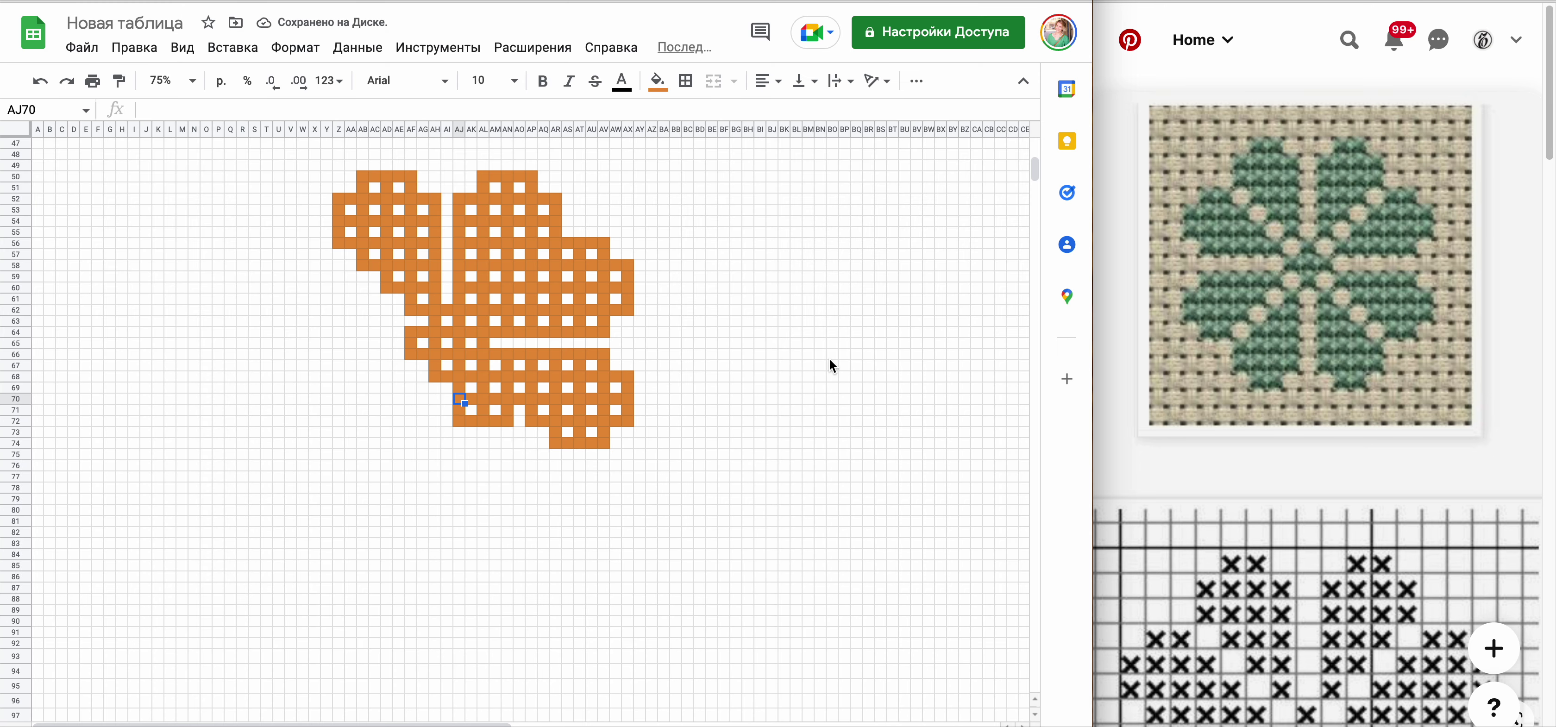
key("Down")
key("Down")
- Trial-paste the stitch block in the lower-right leaf, undo the misplaced copies, and return to AM72
key("ctrl+v")
key("ctrl+z")
key("Right")
key("Right")
key("ctrl+v")
key("ctrl+z")
key("Up")
key("Up")
key("Up")
key("Left")
key("Down")
key("Down")
key("Down")
key("Right")
key("Right")
key("Right")
- Place a stitch block at AN72, undoing and retrying misplaced pastes
key("ctrl+v")
key("ctrl+z")
key("ctrl+v")
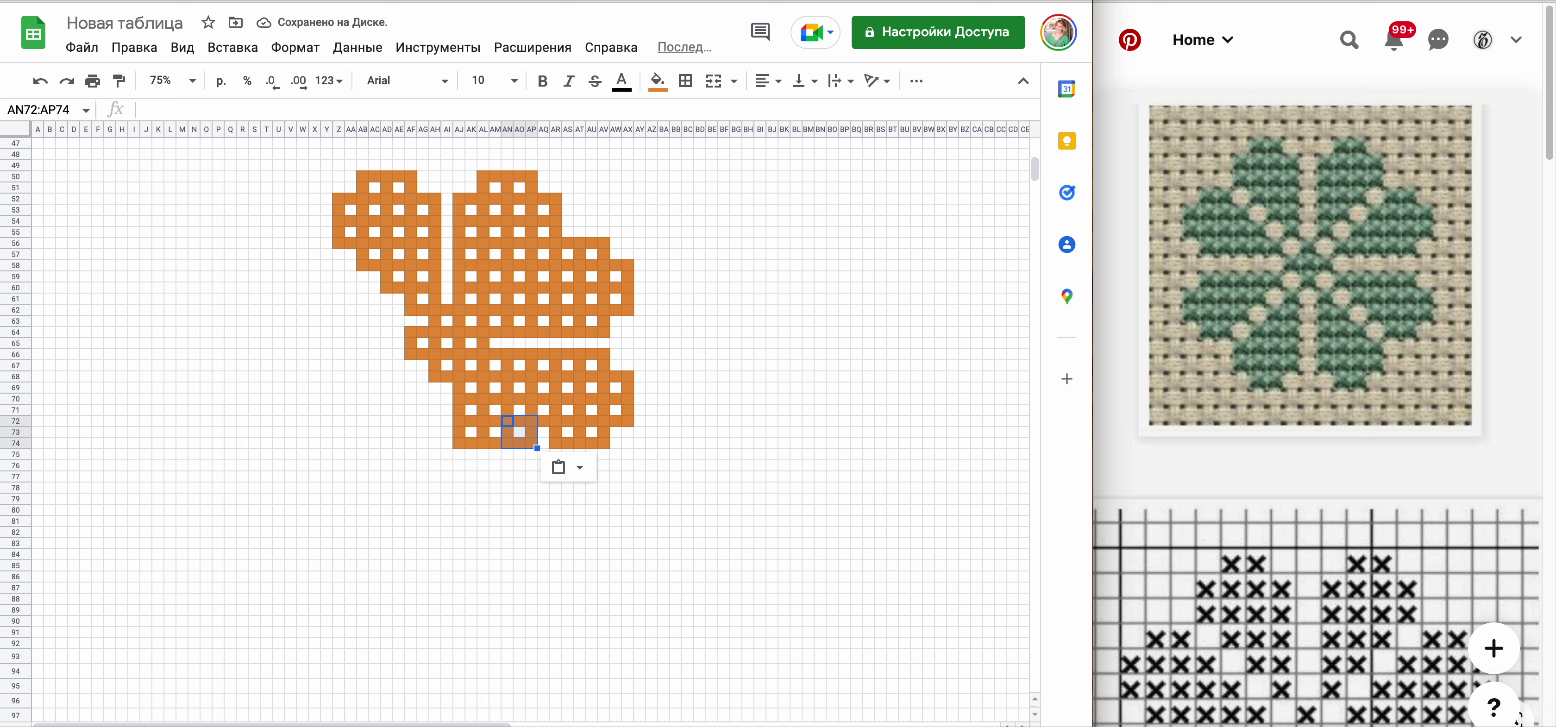
key("ctrl+z")
key("Right")
key("Right")
key("ctrl+v")
key("ctrl+z")
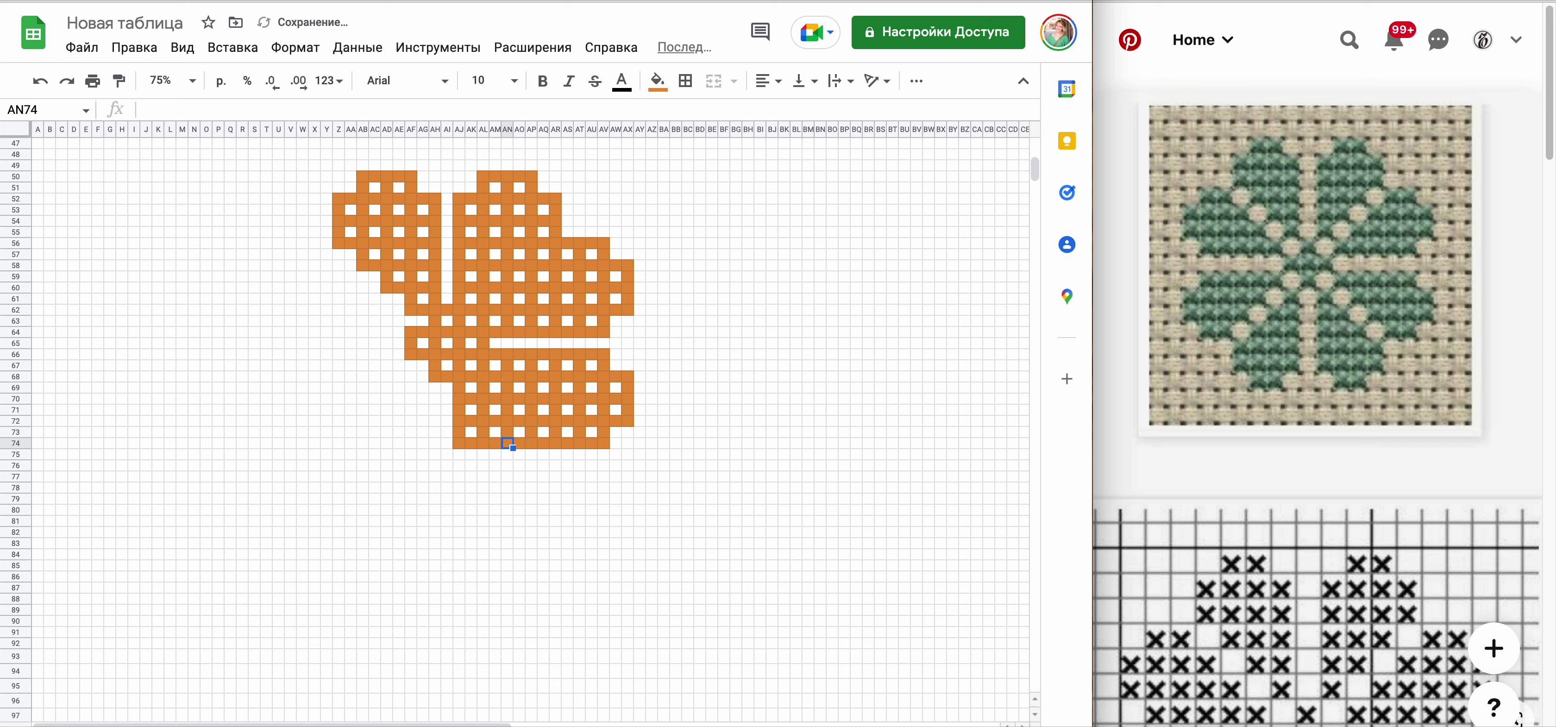
key("Left")
key("Left")
key("Left")
key("Down")
key("Down")
- Paste stitch blocks along row 74, starting at AL74
key("Right")
key("Right")
key("Left")
key("ctrl+v")
key("Right")
key("Right")
key("ctrl+v")
key("Right")
key("Right")
key("ctrl+v")
key("Down")
key("Down")
key("Left")
- Add stitch blocks along rows 76–78 to finish the lower-right leaf
key("Left")
key("Left")
key("Left")
key("ctrl+v")
key("Right")
key("Right")
key("ctrl+v")
key("Down")
key("Down")
key("Left")
key("Up")
key("Up")
key("Up")
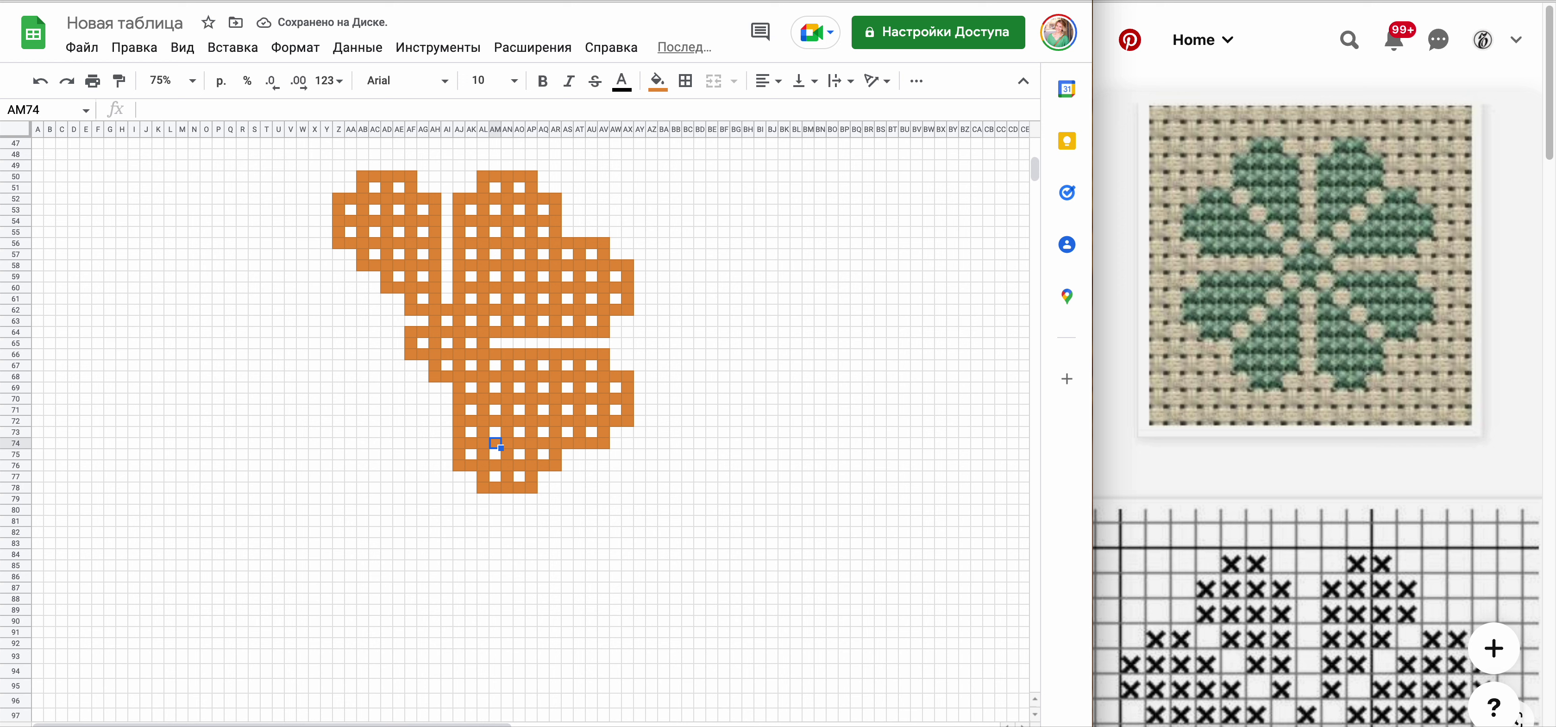
- Start the lower-left leaf with a stitch block at AF68
key("Left")
key("Left")
key("Left")
key("Up")
key("Up")
key("Down")
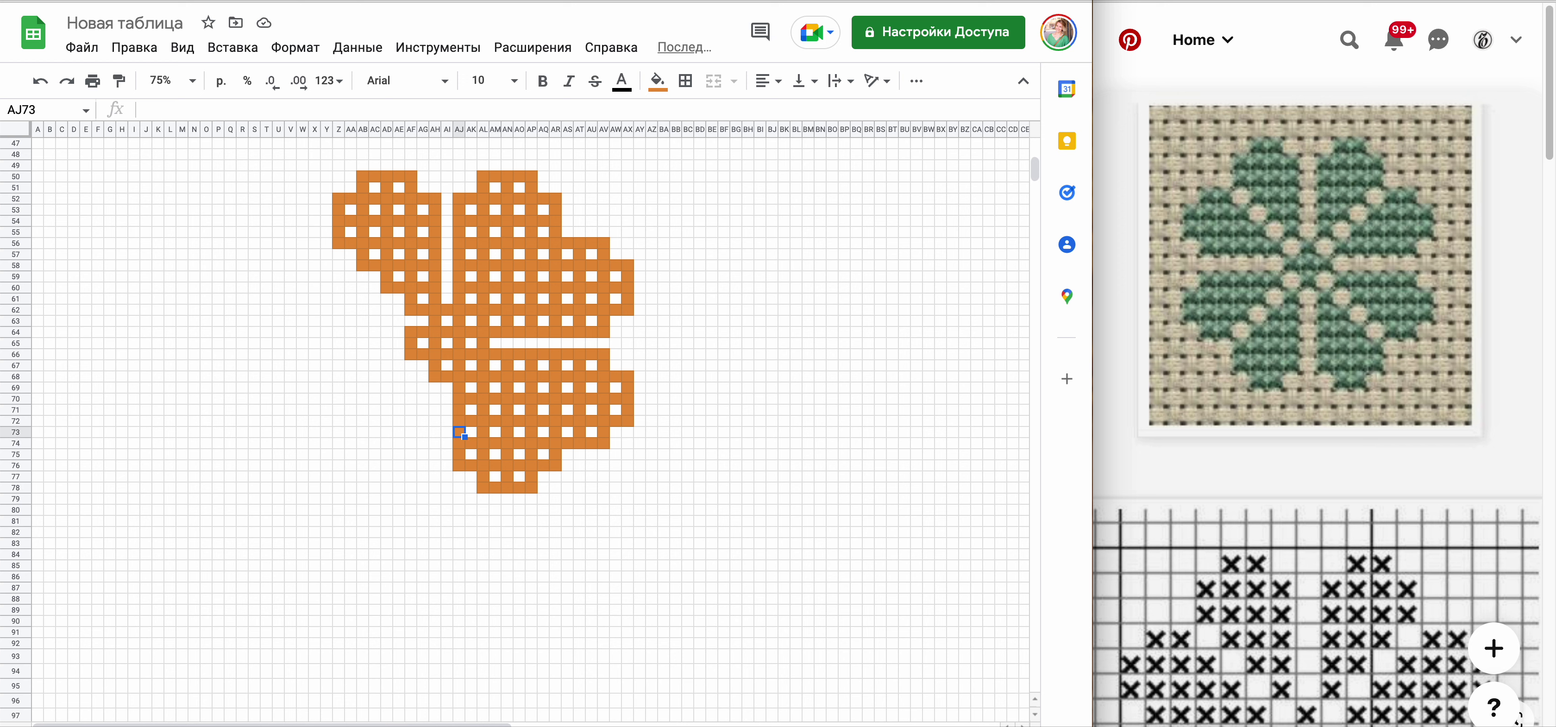
key("Up")
key("Up")
key("Up")
key("Up")
key("Up")
key("Left")
key("Left")
key("Left")
key("ctrl+v")
- Stack stitch blocks down column AF to row 78
key("Down")
key("Down")
key("ctrl+v")
key("Down")
key("Down")
key("ctrl+v")
key("Down")
key("Down")
key("ctrl+v")
key("Down")
key("Down")
key("ctrl+v")
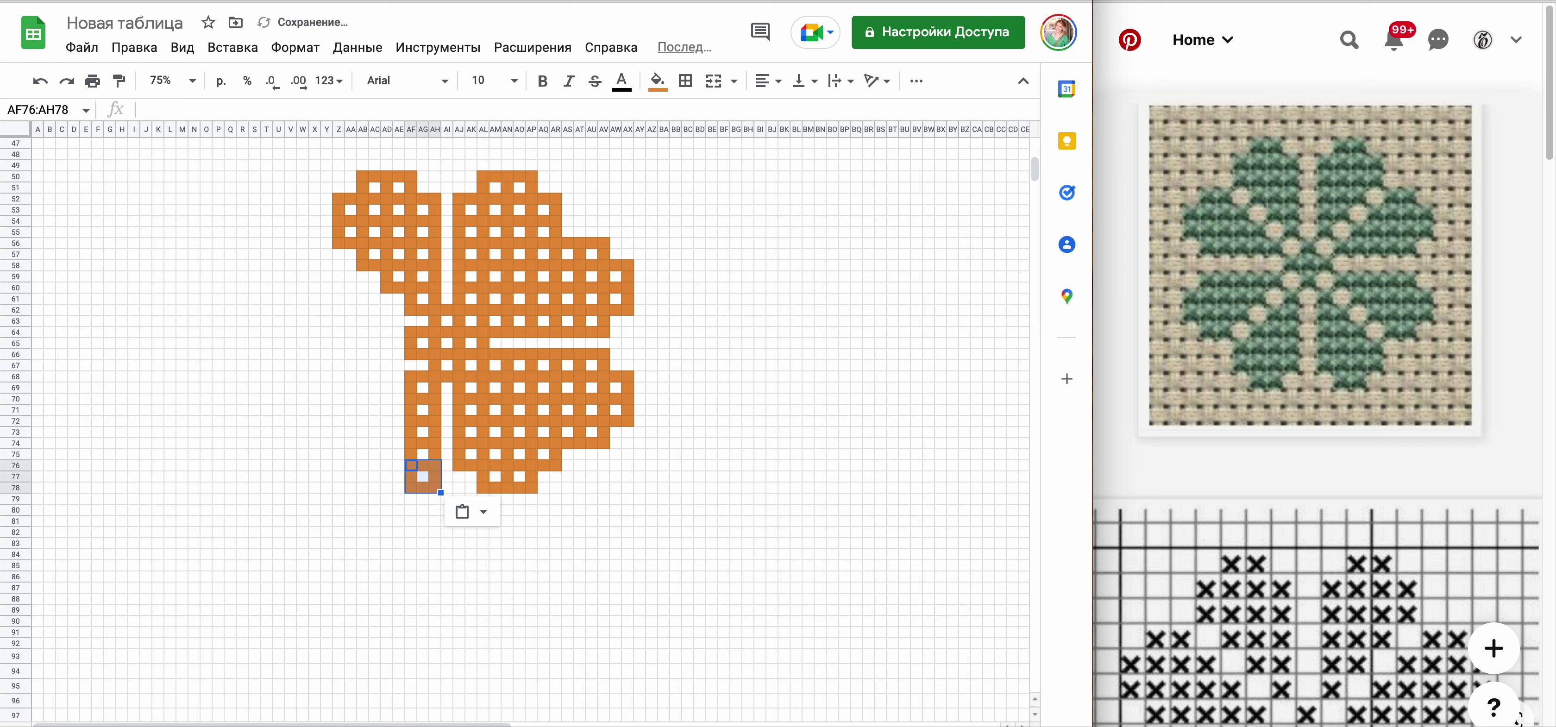
- Paste stitch blocks down column AD, extending them to row 80
key("Up")
key("Up")
key("Up")
key("Up")
key("Up")
key("Up")
key("Left")
key("Left")
key("ctrl+v")
key("Down")
key("Down")
key("ctrl+v")
key("Down")
key("Down")
key("ctrl+v")
key("Down")
key("Down")
key("ctrl+v")
key("Down")
key("Down")
key("ctrl+v")
key("Up")
key("Up")
key("Up")
key("Up")
key("Up")
key("Up")
- Paste a final stitch block at Z74, then return to AJ66 near the clover centre
key("Up")
key("Up")
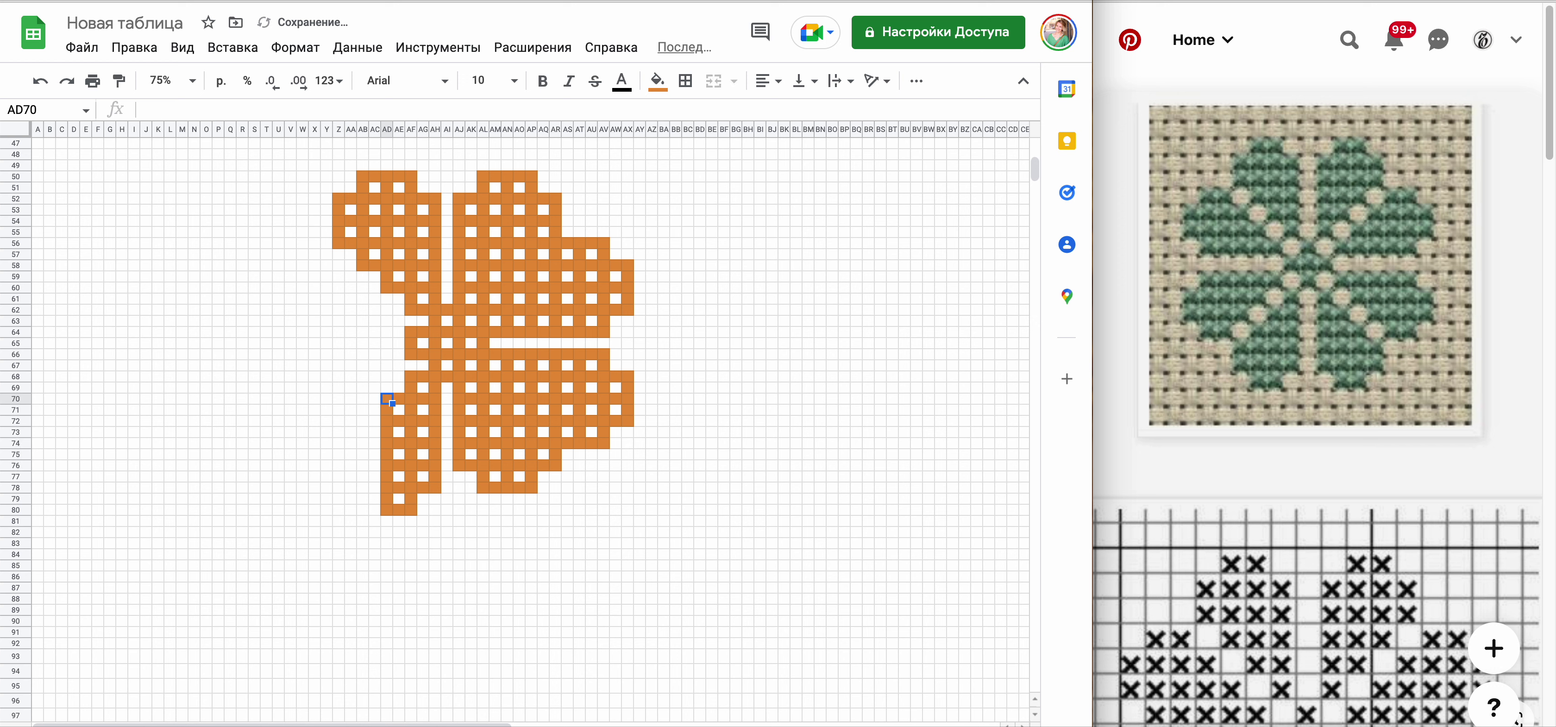
- Paste stitch blocks at AD70, AB72, AB74, AB77 and AB79
key("ctrl+v")
key("Down")
key("Down")
key("Left")
key("Left")
key("ctrl+v")
key("Down")
key("Down")
key("ctrl+v")
key("Down")
key("Down")
key("Down")
key("ctrl+v")
key("Down")
key("Down")
key("ctrl+v")
key("Up")
key("Up")
key("Up")
key("Up")
key("Up")
key("Left")
key("Left")
key("ctrl+v")
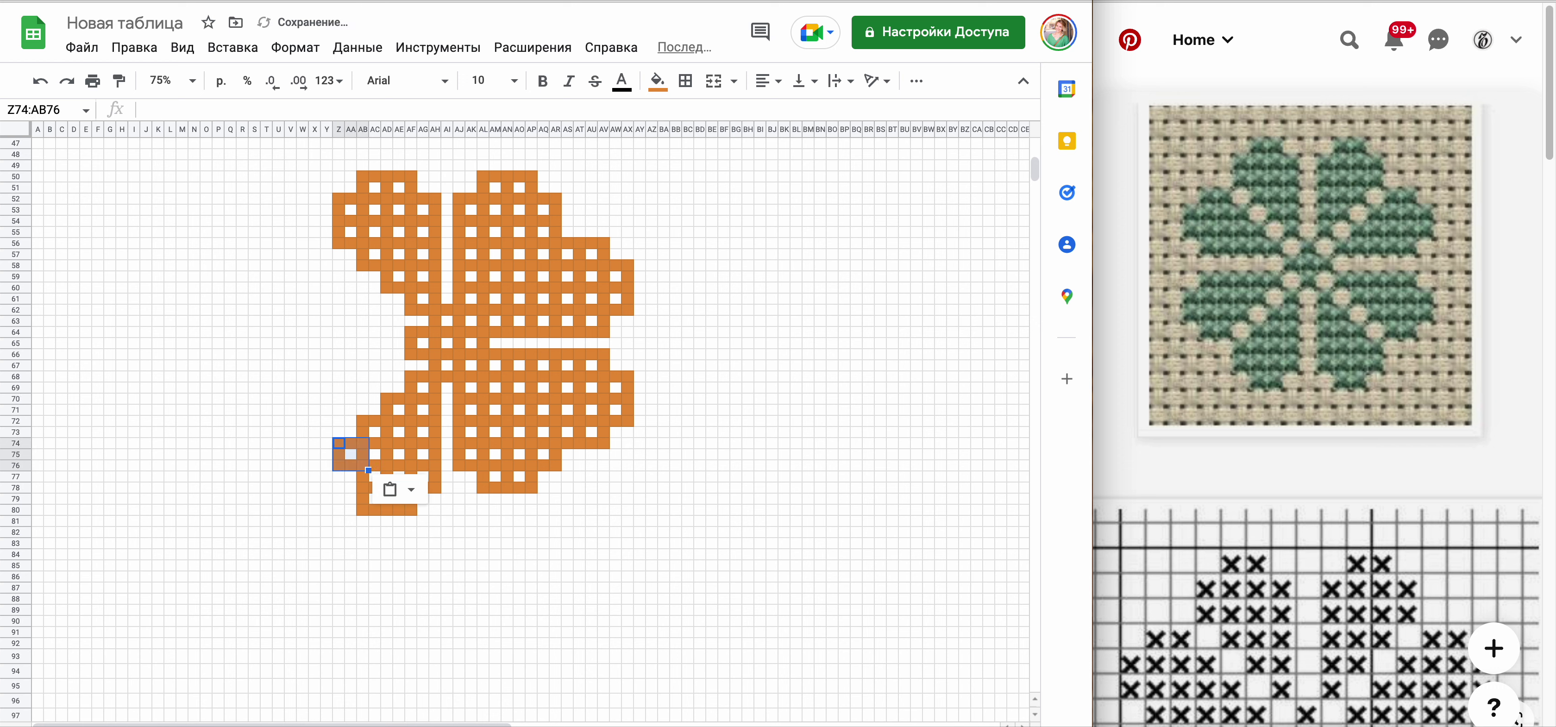
key("Down")
key("Down")
key("Right")
key("Right")
key("Right")
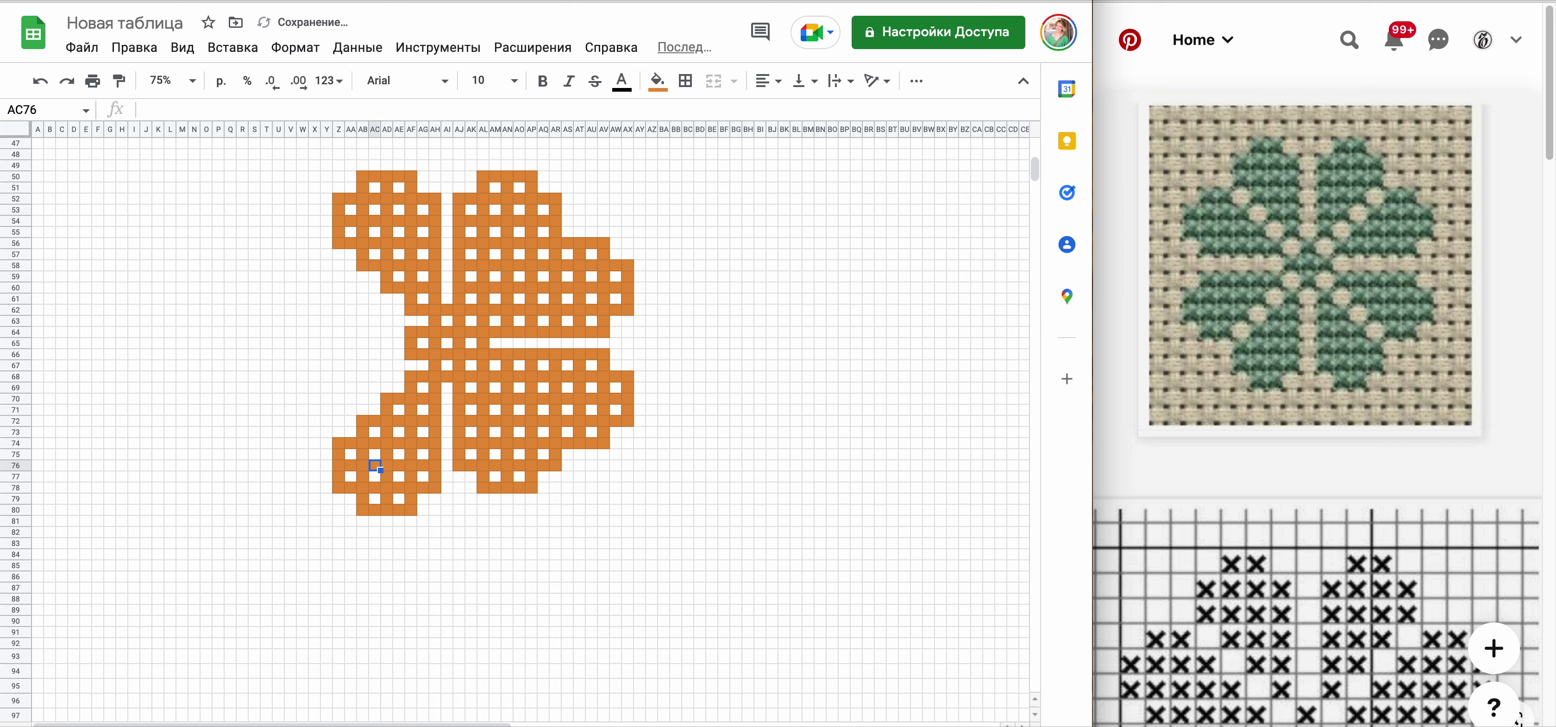
key("Right")
key("Up")
key("Up")
key("Up")
key("Up")
key("Up")
key("Up")
key("Up")
key("Up")
key("Up")
key("Up")
key("Down")
key("Down")
key("Down")
key("Down")
key("Right")
key("Right")
key("Right")
key("Right")
key("Right")
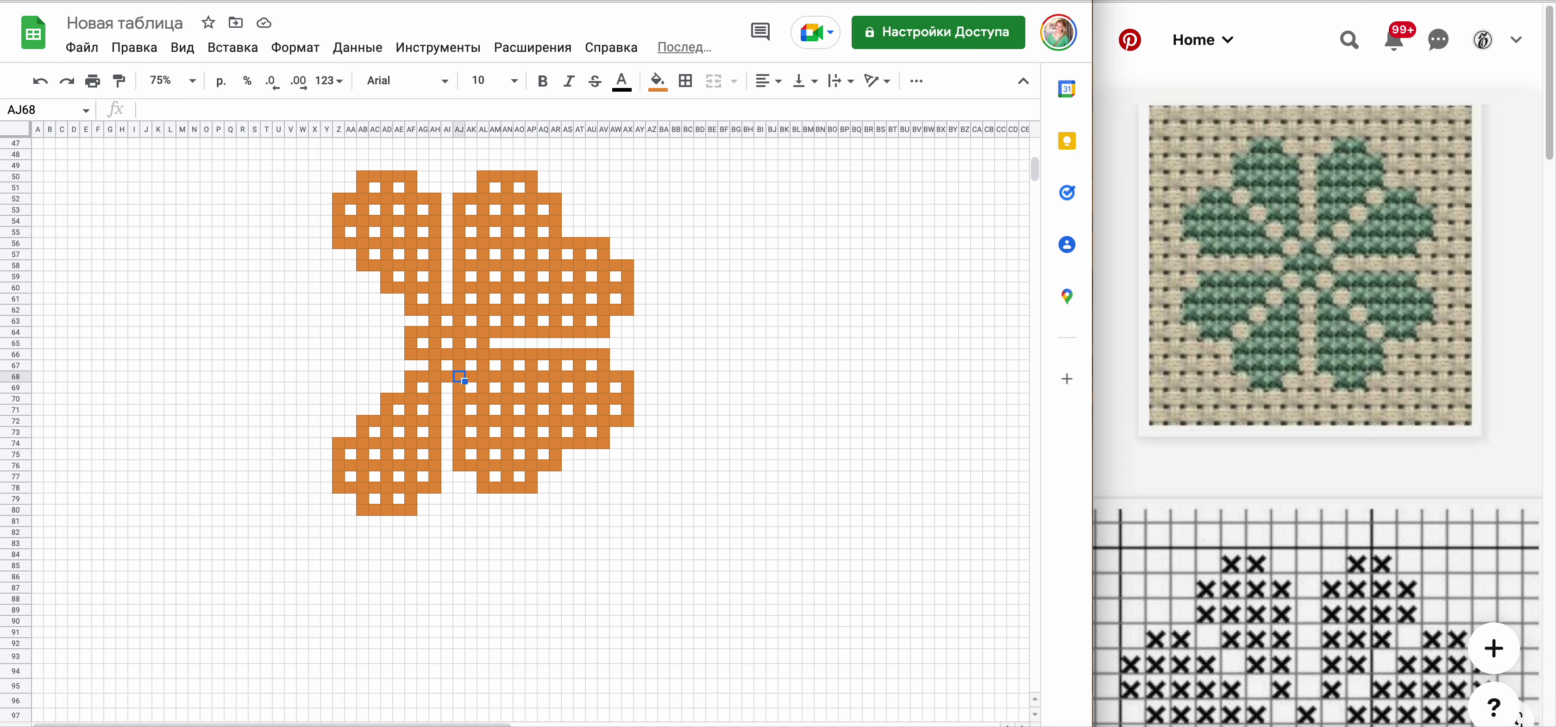
key("Left")
key("Up")
key("Up")
- Clear the stray cells on row 66 (AJ–AW) to open a white gap between the lower leaves
key("shift+Right")
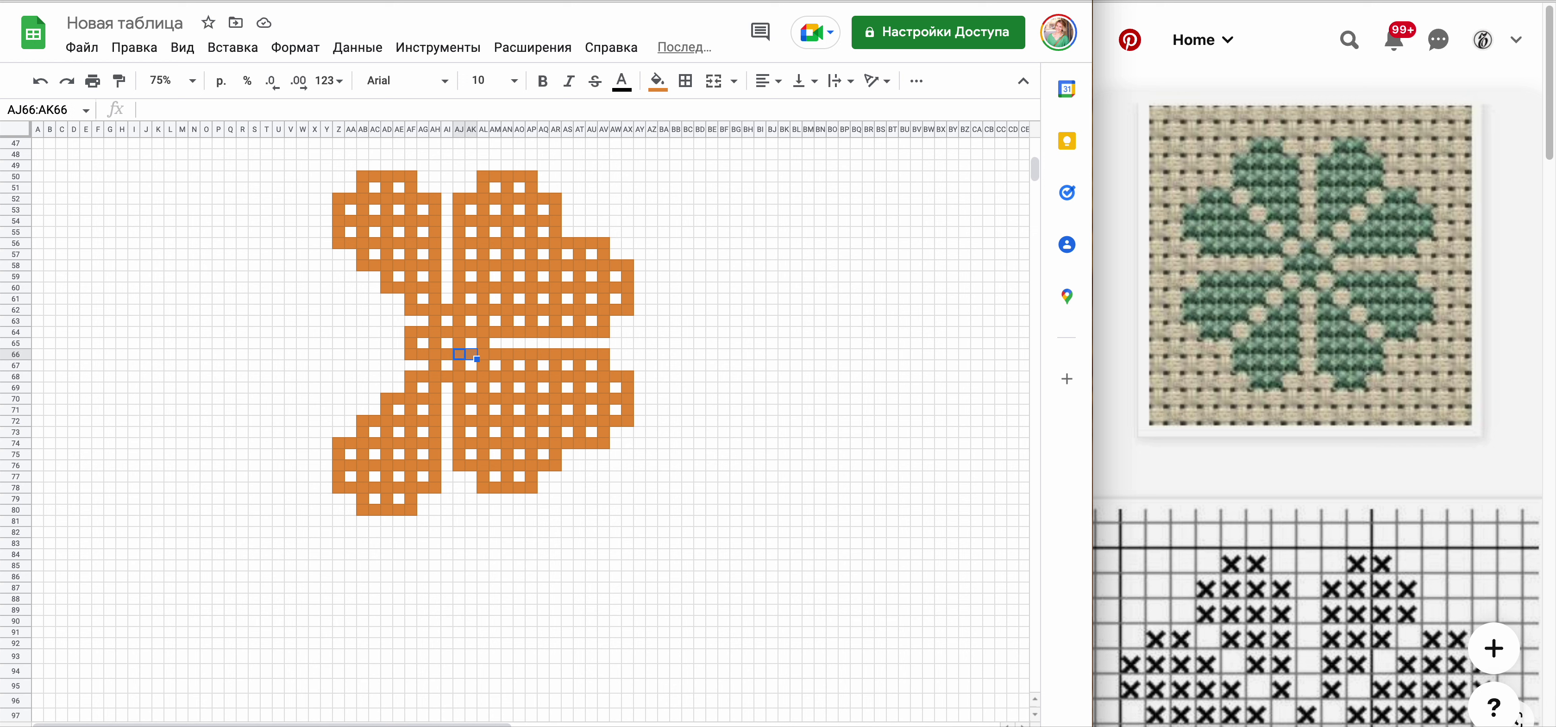
key("shift+Right")
key("shift+Right")
key("shift+Right")
key("shift+Right")
key("shift+Right")
key("shift+Right")
key("shift+Right")
key("shift+Right")
key("shift+Down")
key("shift+Down")
key("shift+Down")
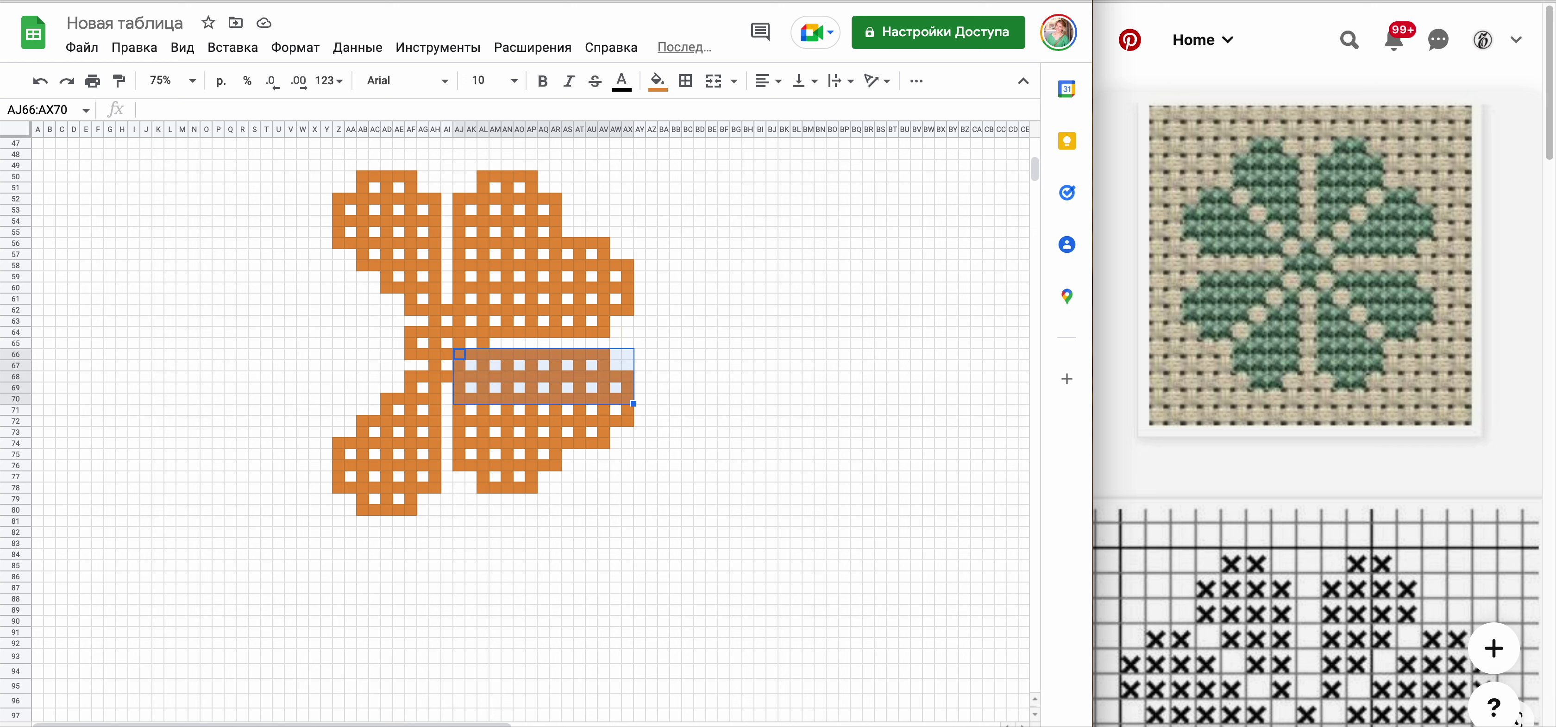
key("shift+Down")
key("shift+Down")
key("shift+Down")
key("shift+Down")
key("shift+Down")
key("shift+Down")
key("shift+Down")
key("shift+Down")
key("shift+Down")
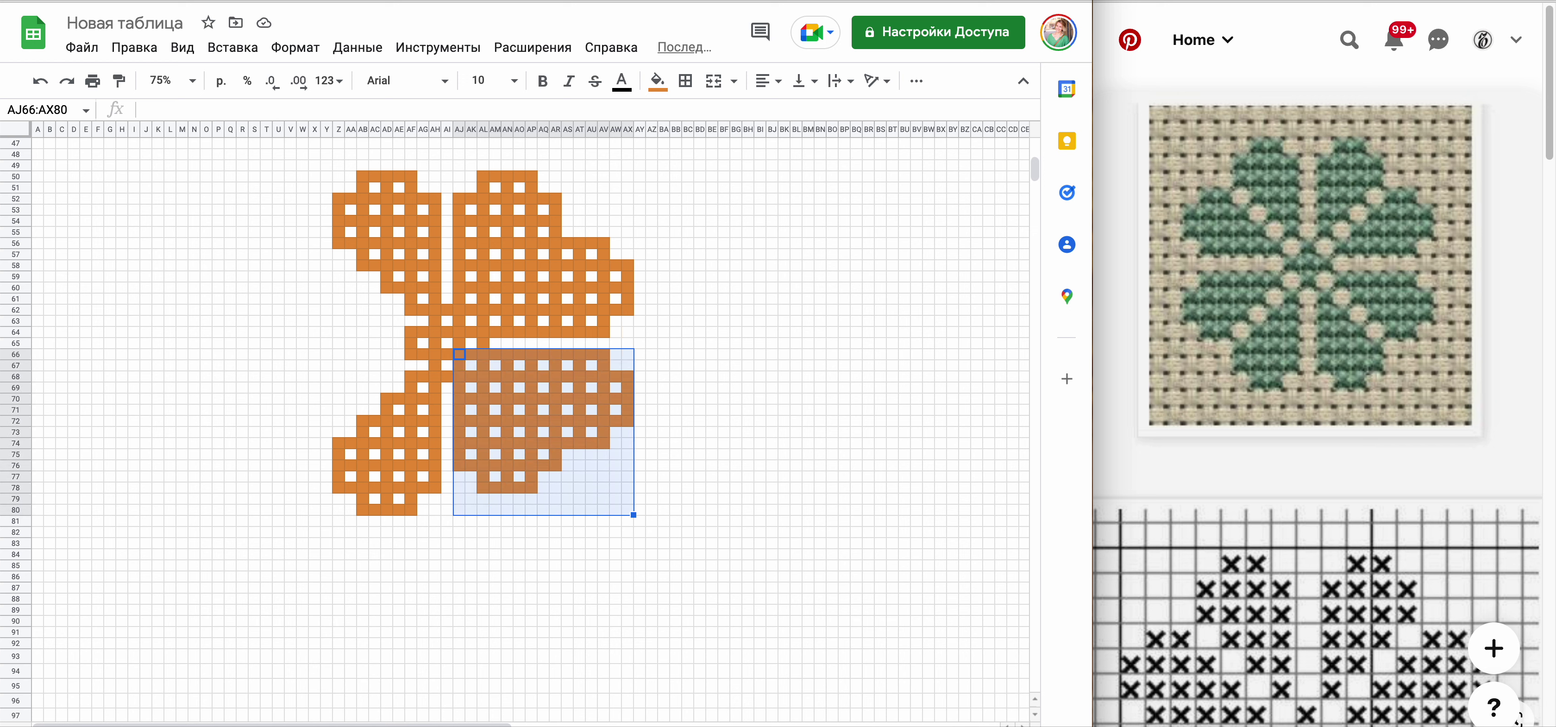
key("ctrl+z")
key("ctrl+z")
- Paste stitch blocks along row 63 from AD63, undoing the two extra blocks
key("Left")
key("Left")
key("Left")
key("Down")
key("Left")
key("Left")
key("Up")
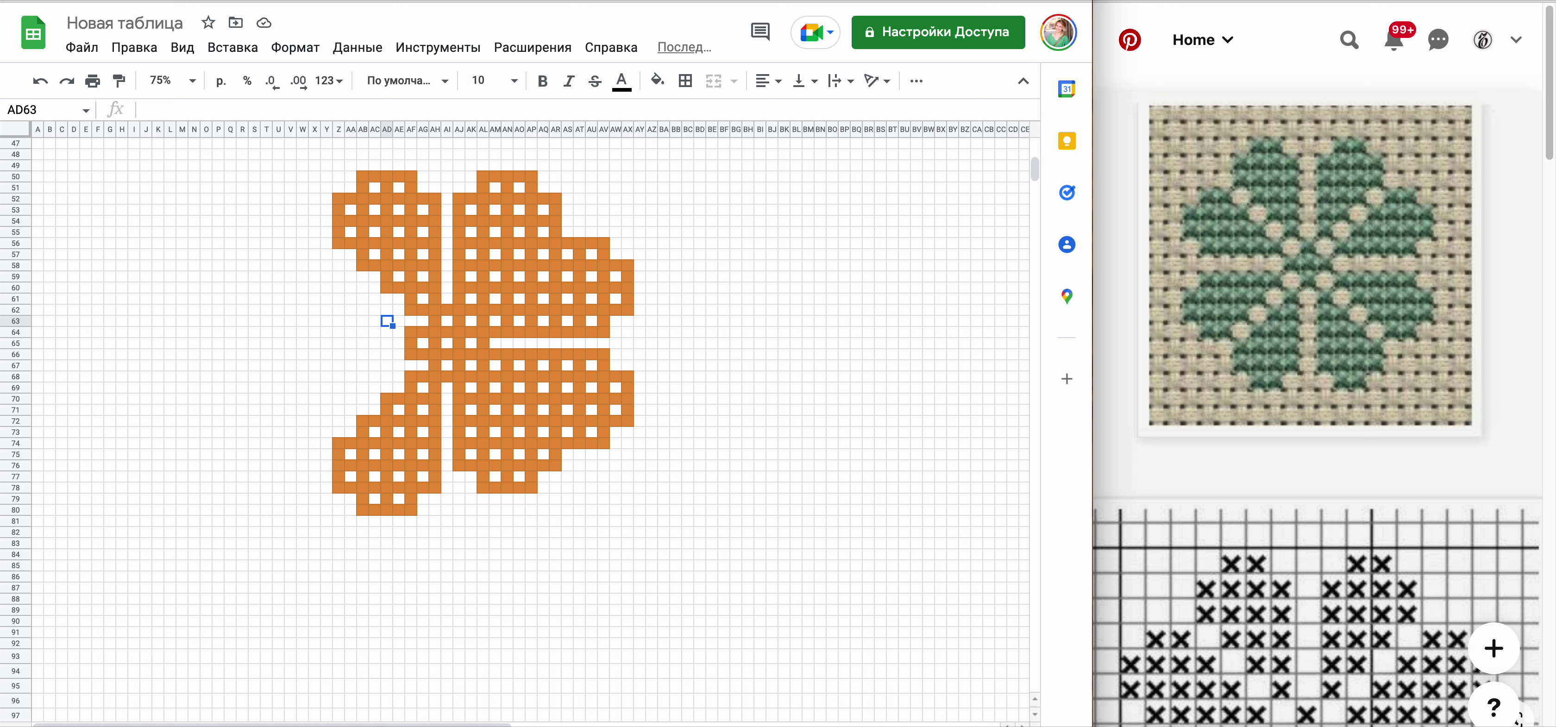
key("ctrl+v")
key("Left")
key("Left")
key("ctrl+v")
key("Left")
key("Left")
key("ctrl+v")
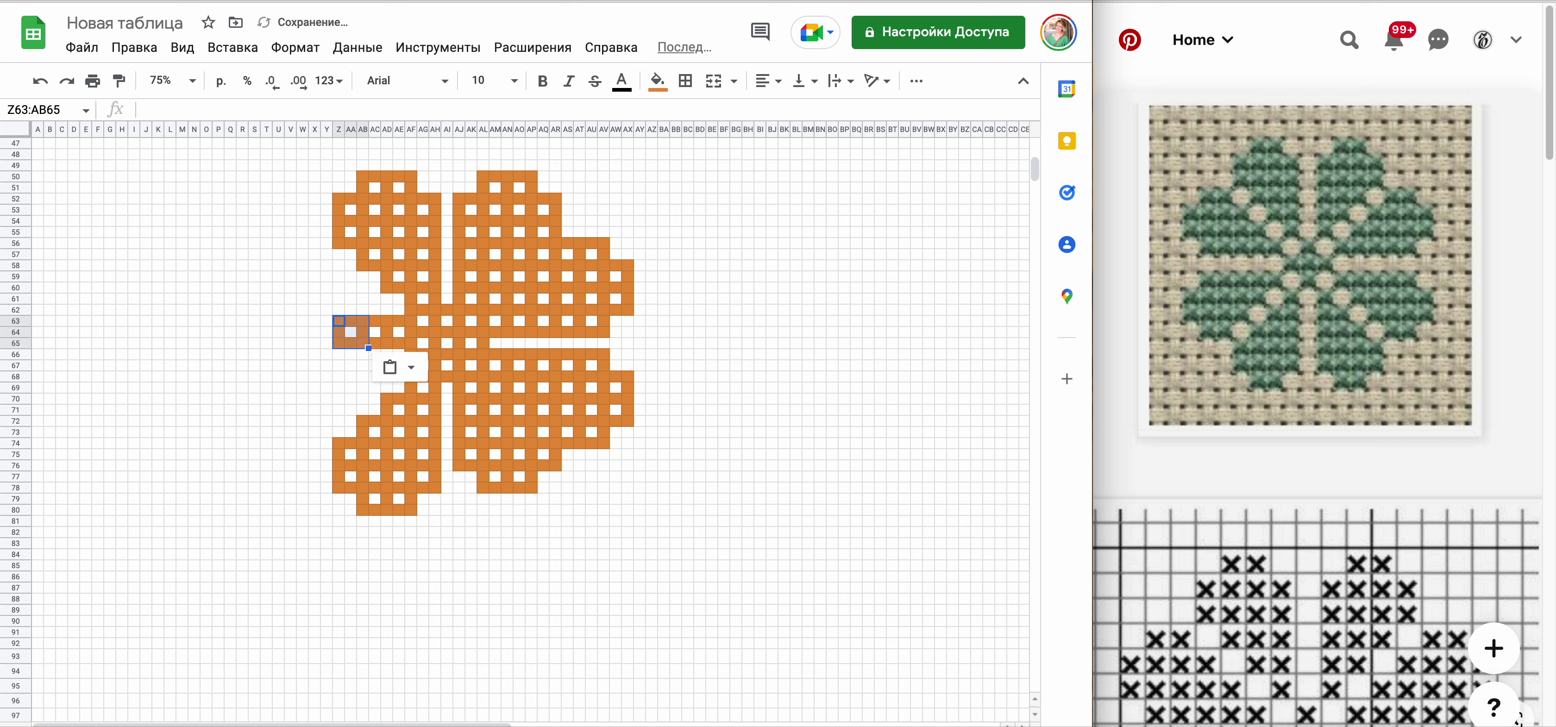
key("ctrl+z")
key("ctrl+z")
- Fill row 62 leftward with stitch blocks, extending the left leaf out to column T
key("ctrl+v")
key("Left")
key("Left")
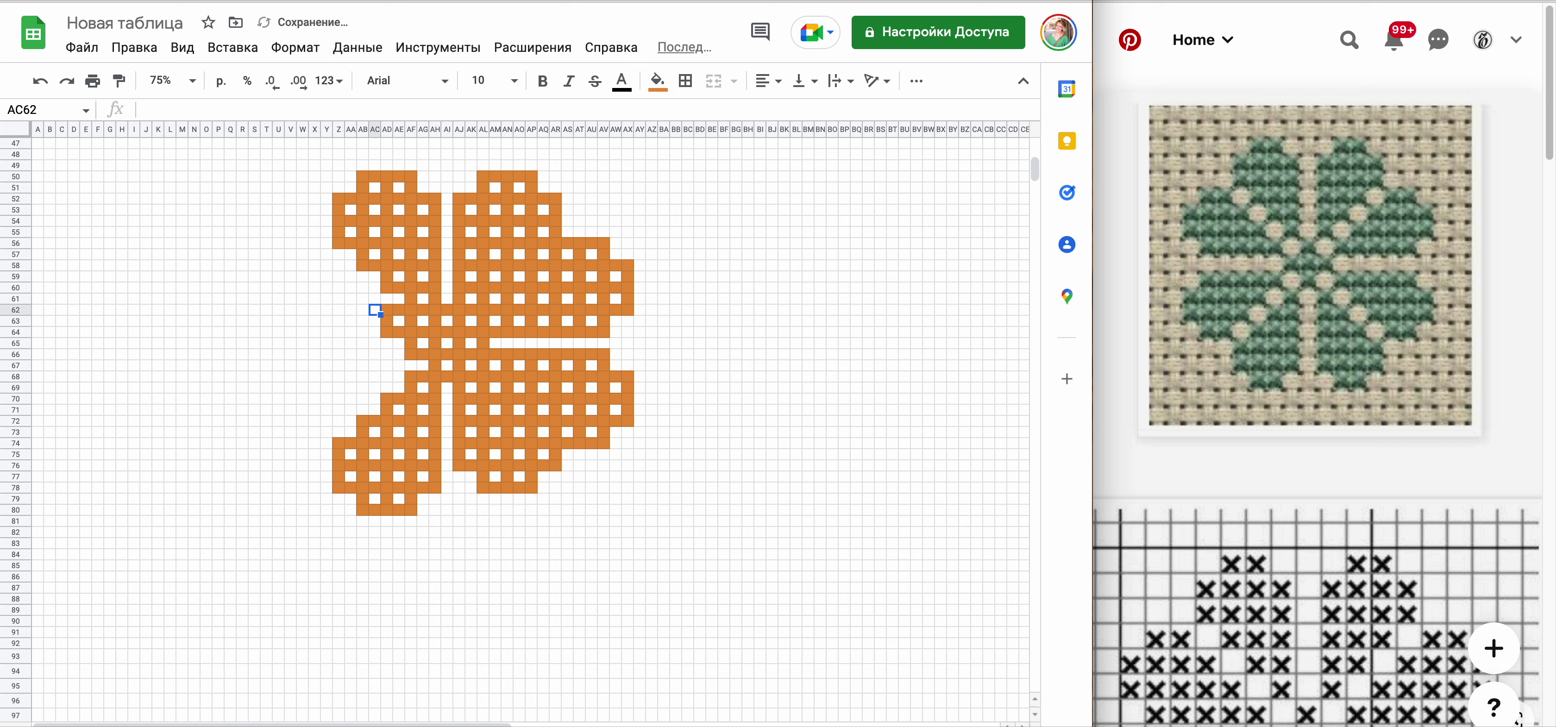
key("ctrl+v")
key("Left")
key("Left")
key("ctrl+v")
key("Left")
key("Left")
key("ctrl+v")
key("Left")
key("Left")
key("ctrl+v")
key("Up")
key("Up")
key("Left")
key("Left")
key("ctrl+v")
key("Right")
key("Right")
- Paste stitch blocks along rows 60–62 of the left leaf
key("ctrl+v")
key("Right")
key("Right")
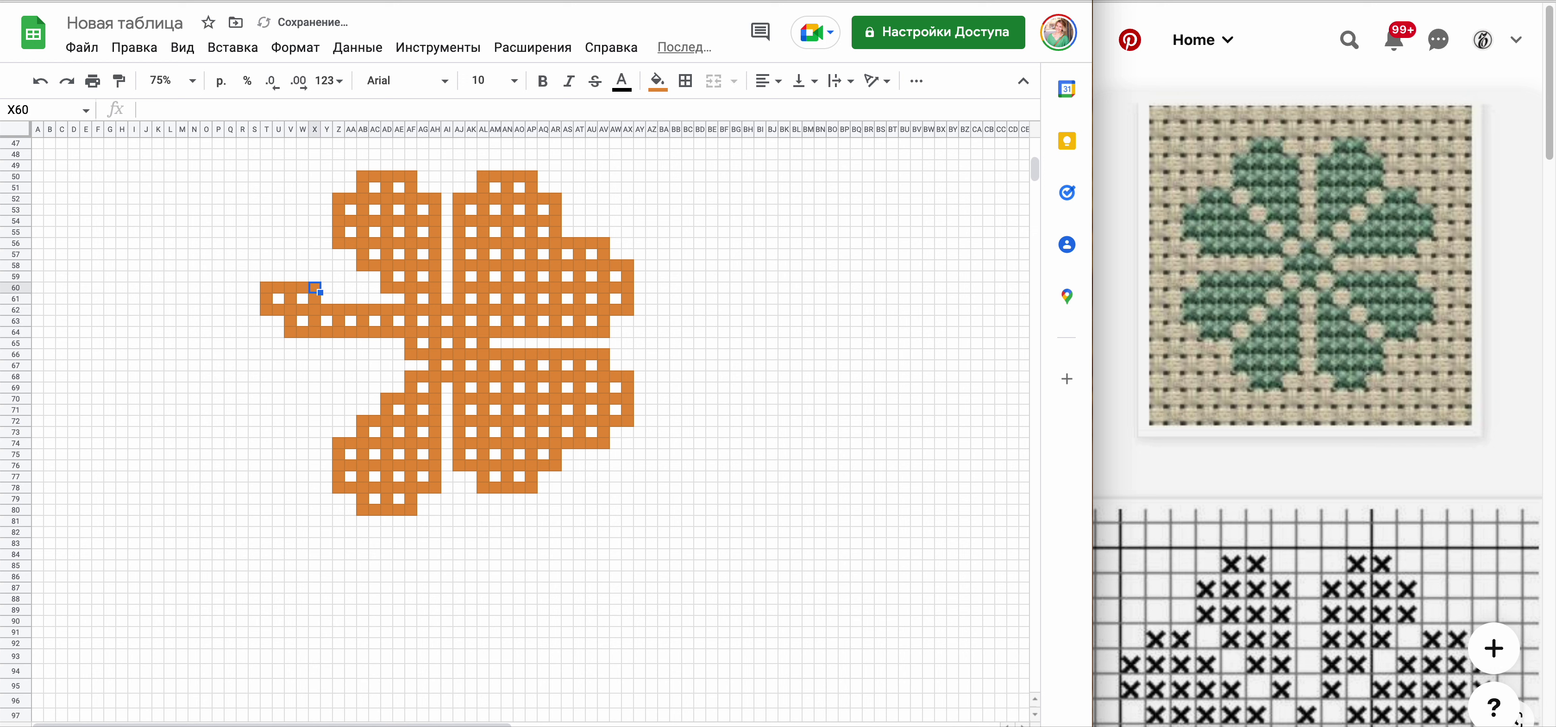
key("ctrl+v")
key("Right")
key("Right")
key("ctrl+v")
key("Right")
key("Right")
key("ctrl+v")
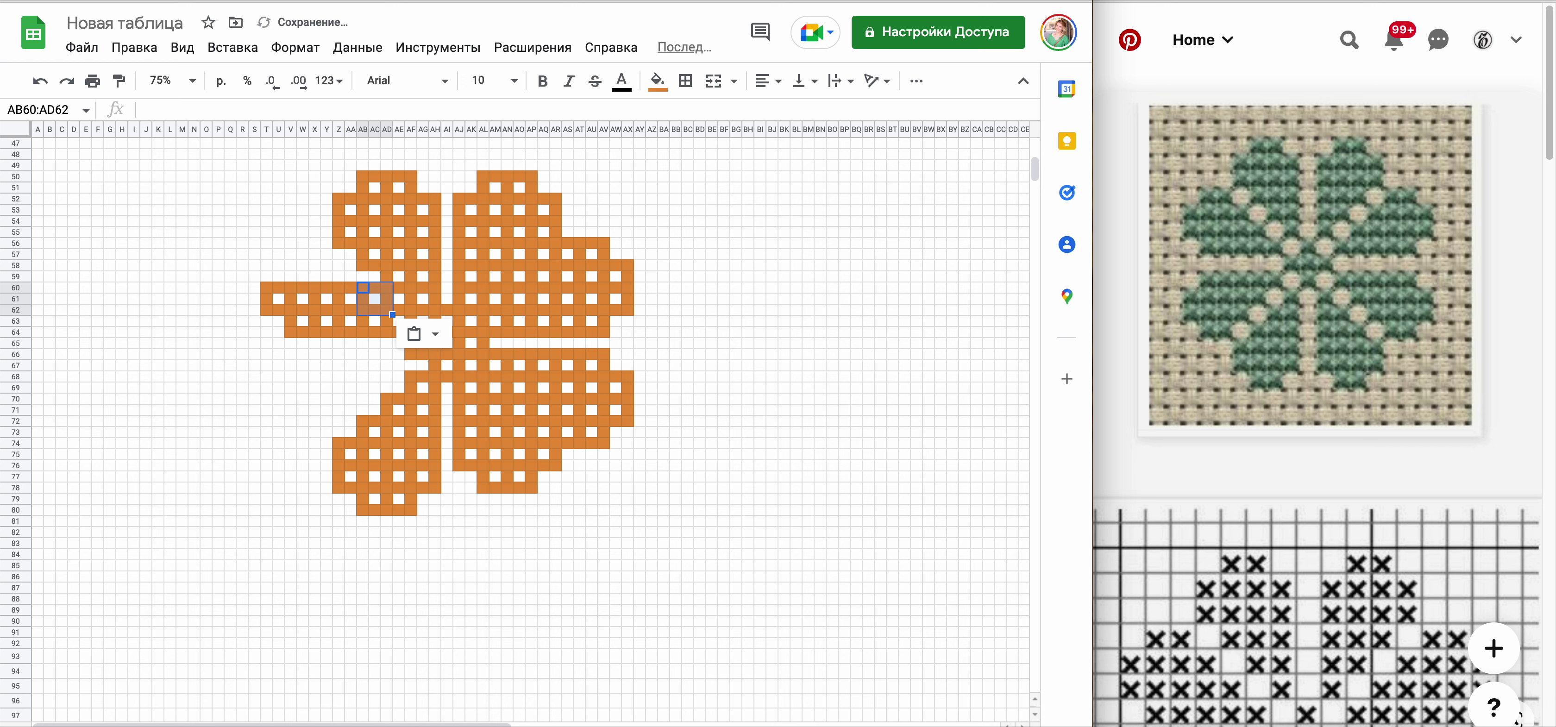
key("Left")
key("Up")
key("Up")
- Paste stitch blocks along rows 58–60 of the left leaf
key("ctrl+v")
key("Right")
key("Right")
key("ctrl+v")
key("Right")
key("Right")
key("ctrl+v")
key("Right")
- Add stitch blocks at Z58, V56 and X56 to top off the left leaf
key("Right")
key("ctrl+v")
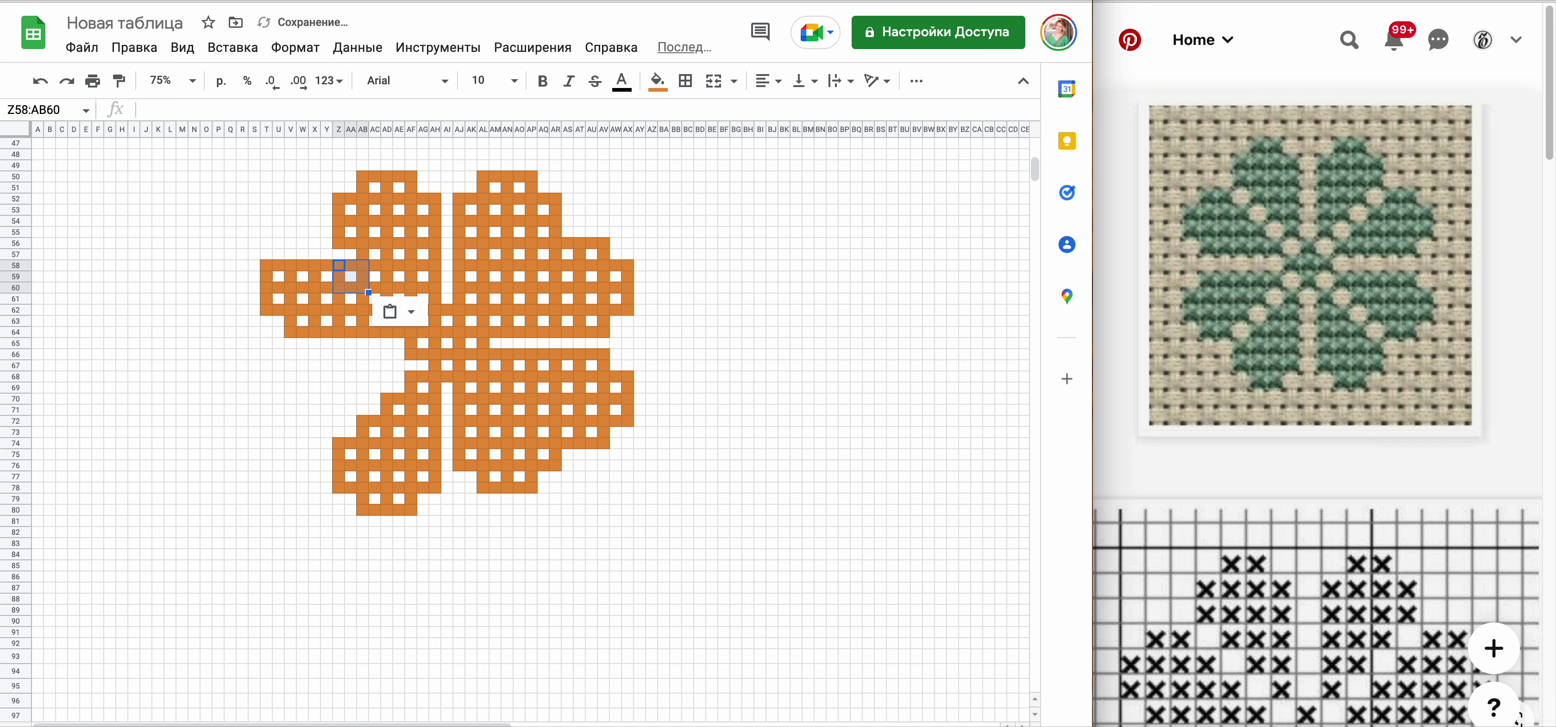
key("Left")
key("Left")
key("Up")
key("Up")
key("ctrl+v")
key("Right")
key("Right")
key("ctrl+v")
key("Down")
key("Down")
key("Down")
key("Down")
key("Down")
key("Down")
key("Down")
key("Down")
key("Right")
key("Right")
key("Right")
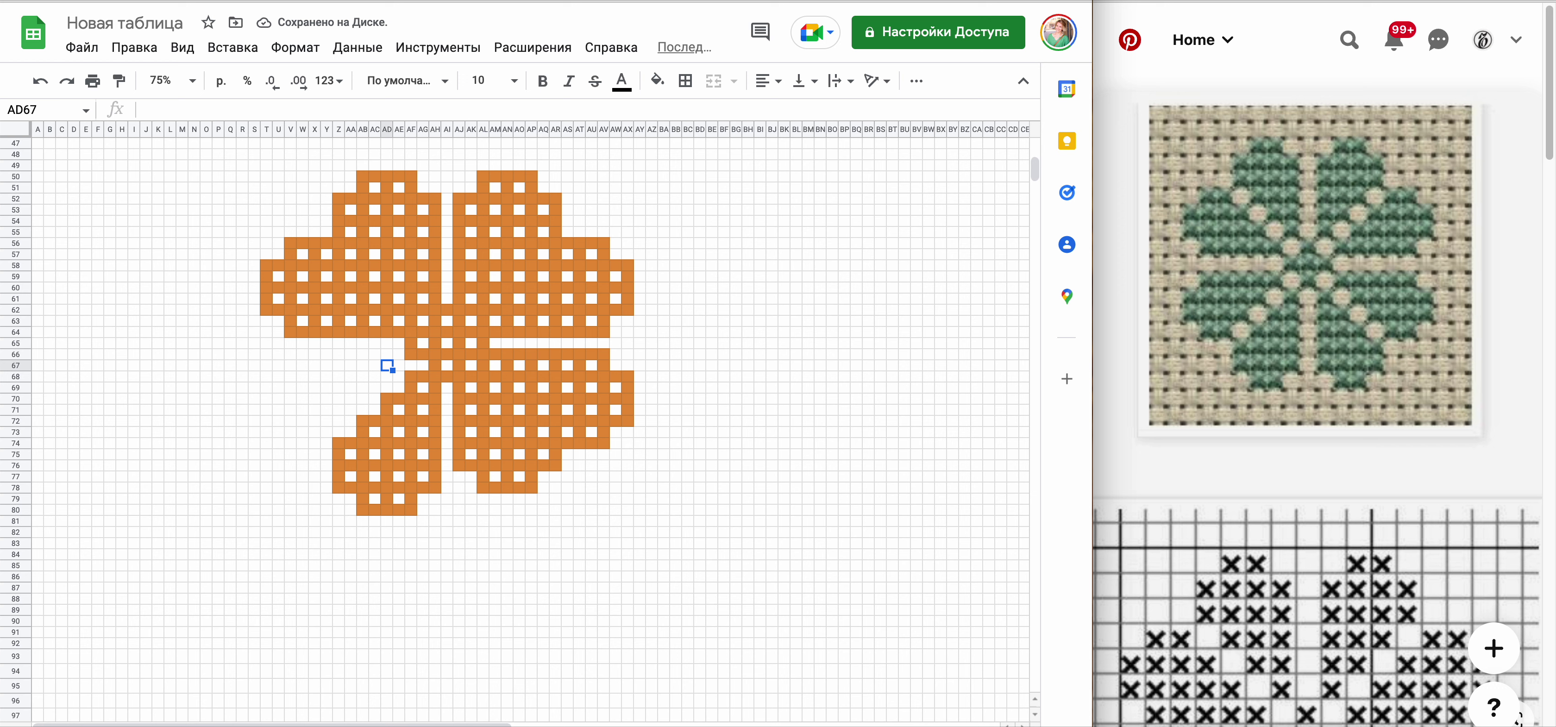
- Paste stitch blocks along rows 66–68 from AD66 leftward to V66
key("Up")
key("ctrl+v")
key("Left")
key("Left")
key("ctrl+v")
key("Left")
key("Left")
key("ctrl+v")
key("Left")
key("Left")
key("ctrl+v")
key("Left")
key("Left")
key("ctrl+v")
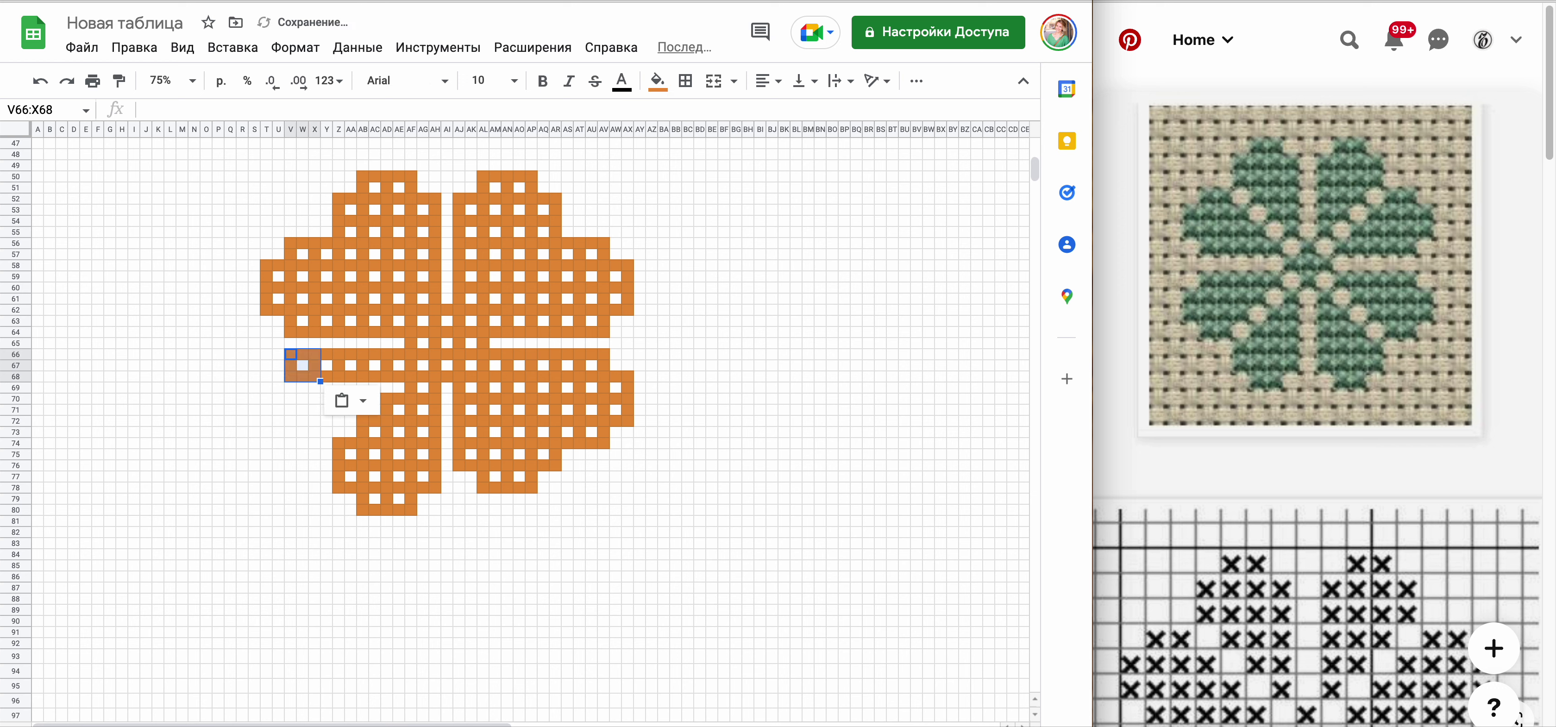
- Fill T68:X70 with stitch blocks and add one at AB68
key("Down")
key("Down")
key("Left")
key("Left")
key("ctrl+v")
key("Right")
key("Right")
key("ctrl+v")
key("Right")
key("Right")
key("Right")
- Fill the lower-left leaf across rows 70–72, adding a block at V72
key("Right")
key("Right")
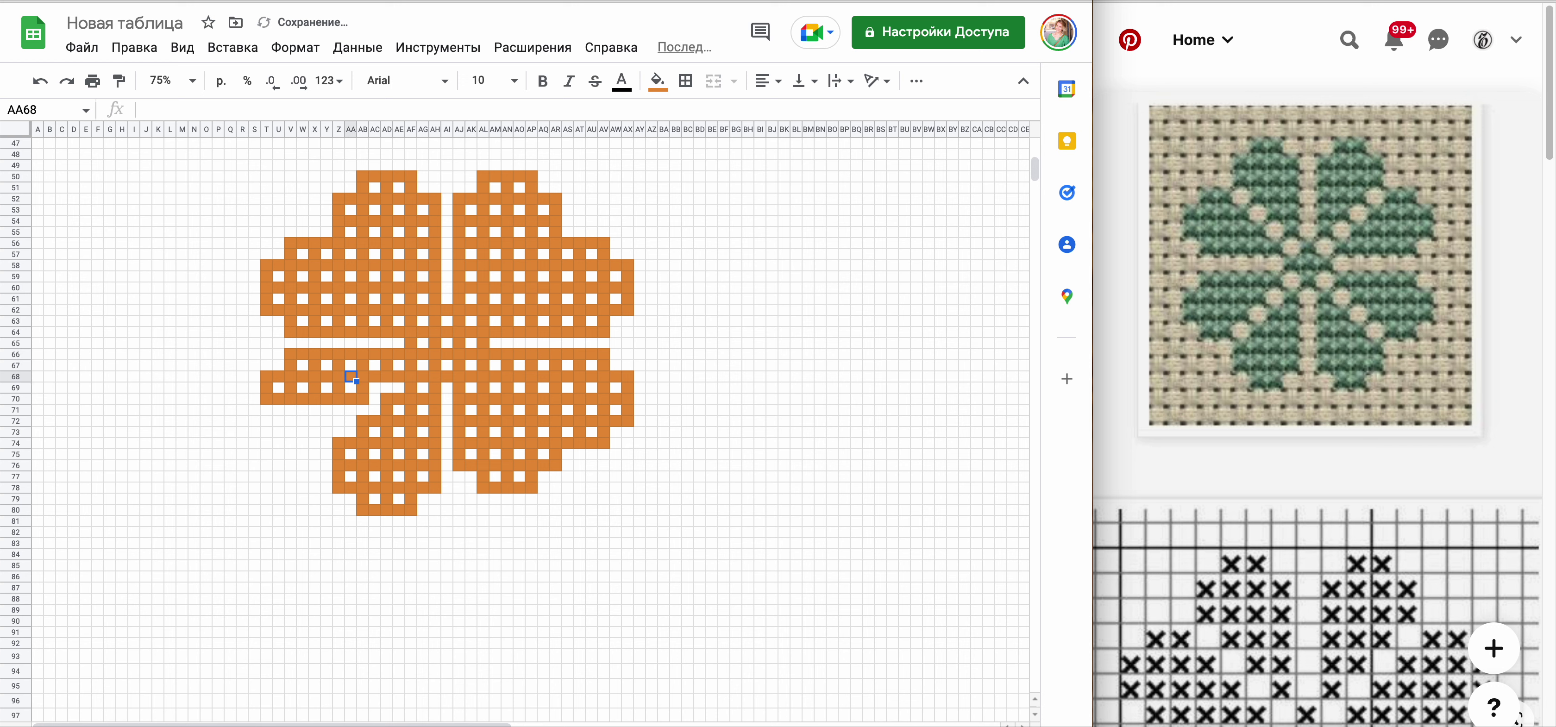
key("Right")
key("ctrl+v")
key("Left")
key("Down")
key("Down")
key("Left")
key("ctrl+v")
key("Right")
key("Right")
key("ctrl+v")
key("Right")
key("Right")
key("ctrl+v")
- Paste a block at AJ76 and widen the bottom of the lower-right leaf to row 80
key("Right")
key("Right")
key("ctrl+v")
key("Down")
key("Down")
key("Left")
key("ctrl+v")
key("Right")
key("Right")
key("Down")
key("Down")
key("Down")
key("Down")
key("Down")
key("Right")
key("Right")
key("Right")
key("Up")
key("Right")
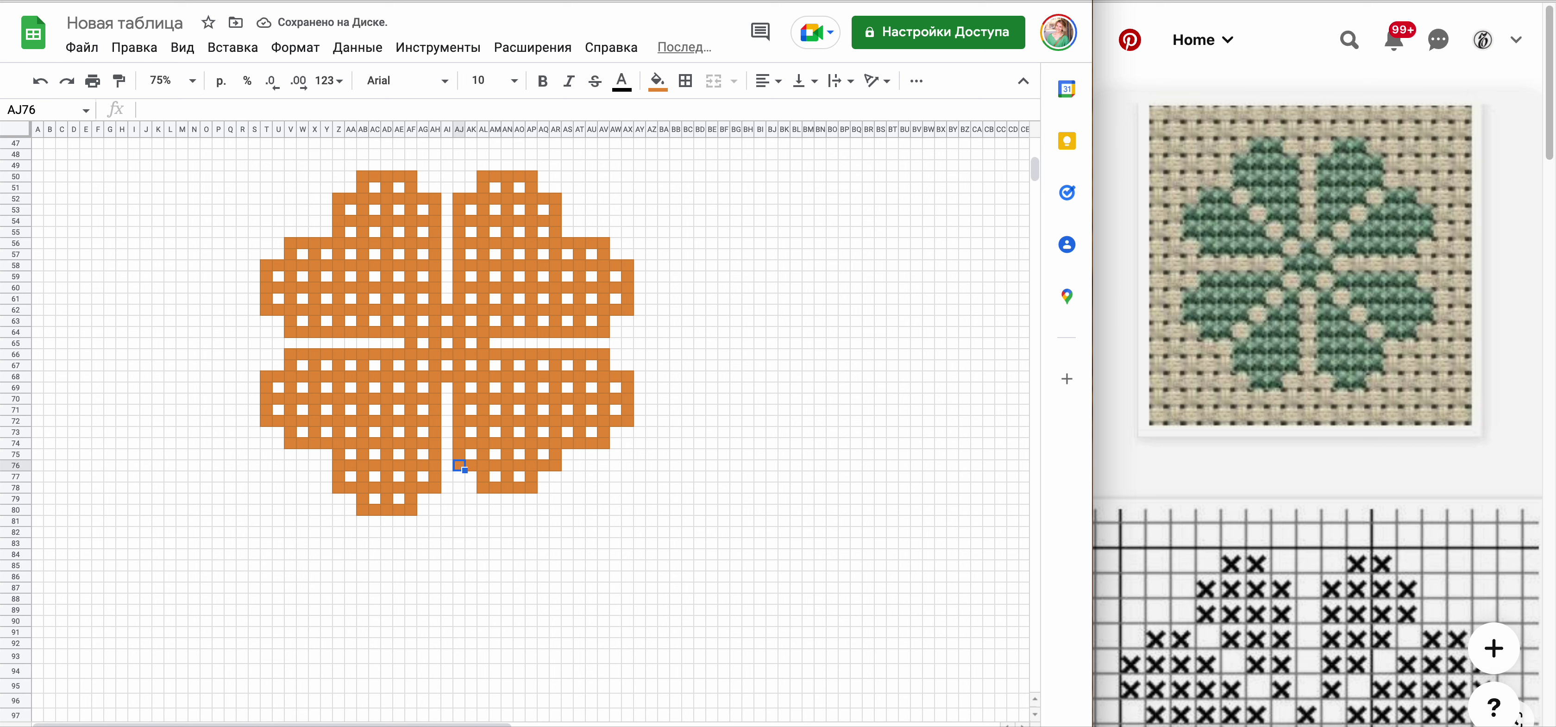
key("ctrl+v")
key("Right")
key("Right")
key("Down")
key("Down")
key("ctrl+v")
key("Right")
key("Right")
key("ctrl+v")
key("Right")
key("Right")
key("Up")
key("Up")
key("ctrl+v")
key("Right")
key("Right")
key("Right")
key("Right")
key("Right")
key("Right")
key("Right")
key("Right")
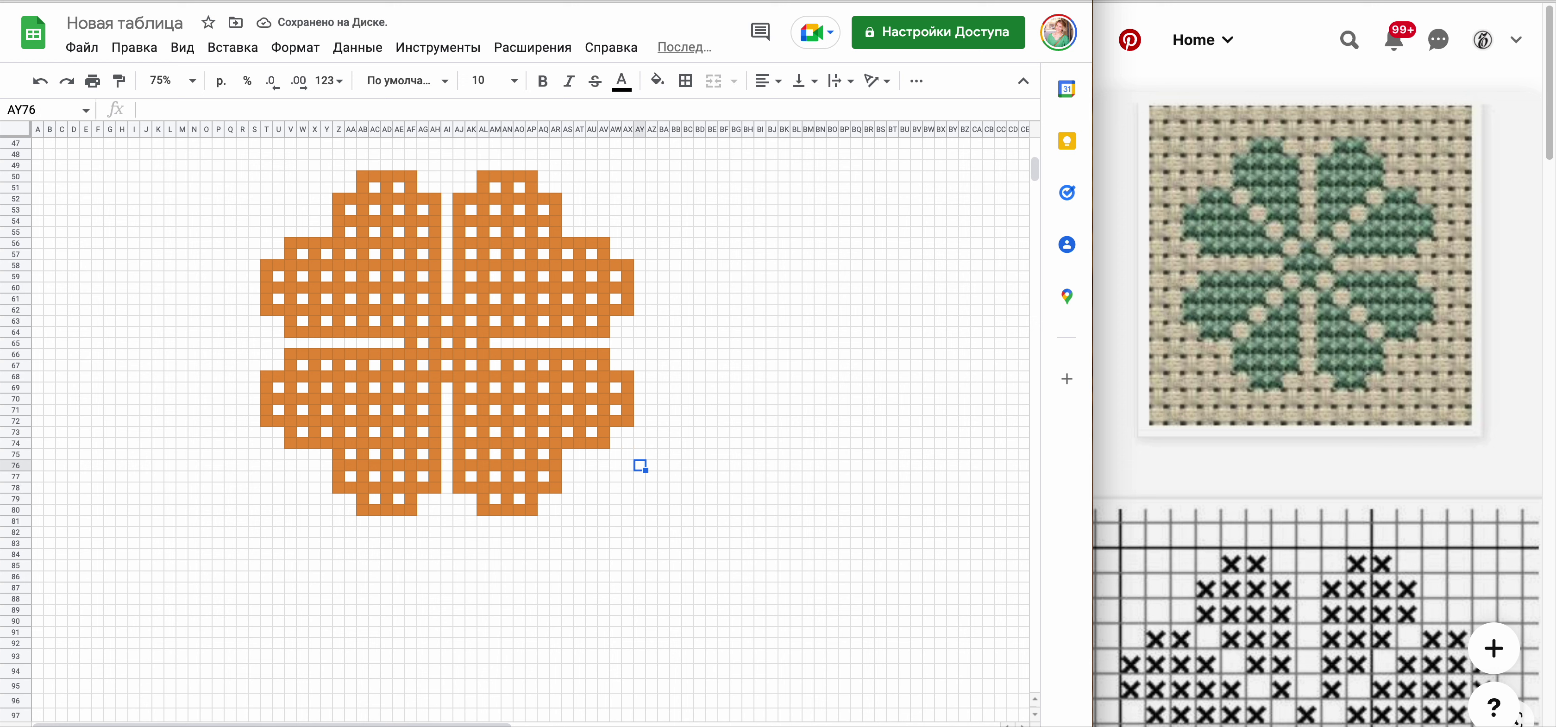
- Revert the clover's row 65 centre cells back to white
key("Left")
key("Left")
key("Left")
key("Left")
key("Left")
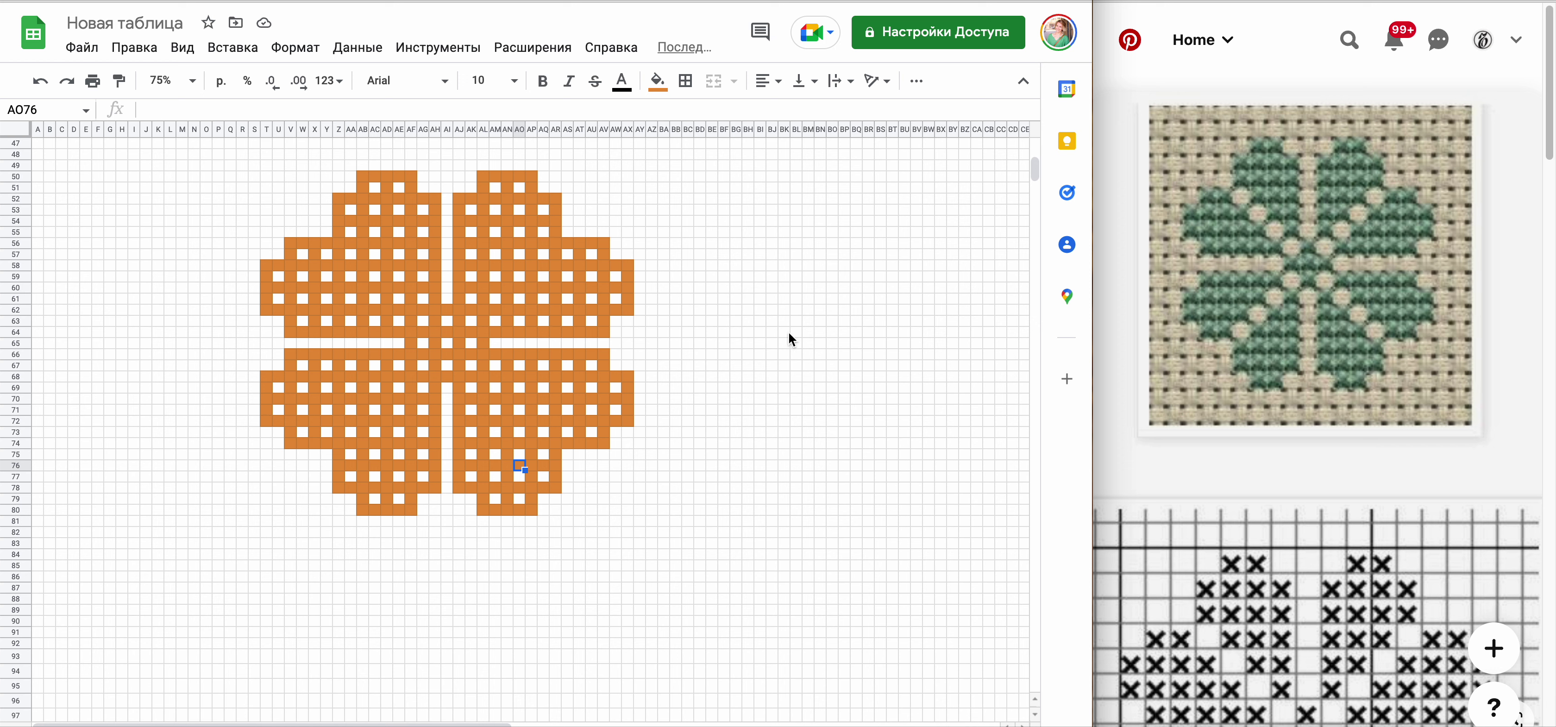
left_click(448, 300)
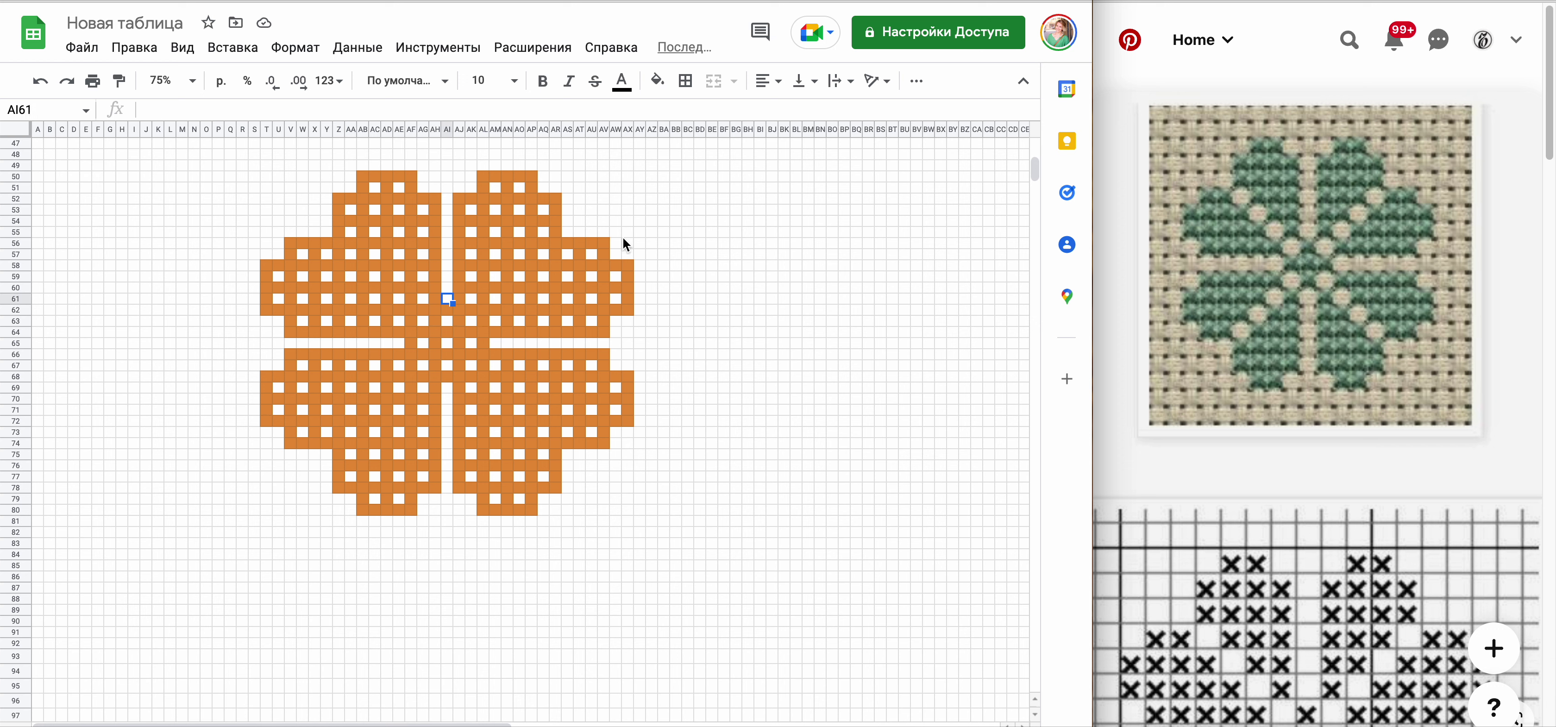
left_click(436, 332)
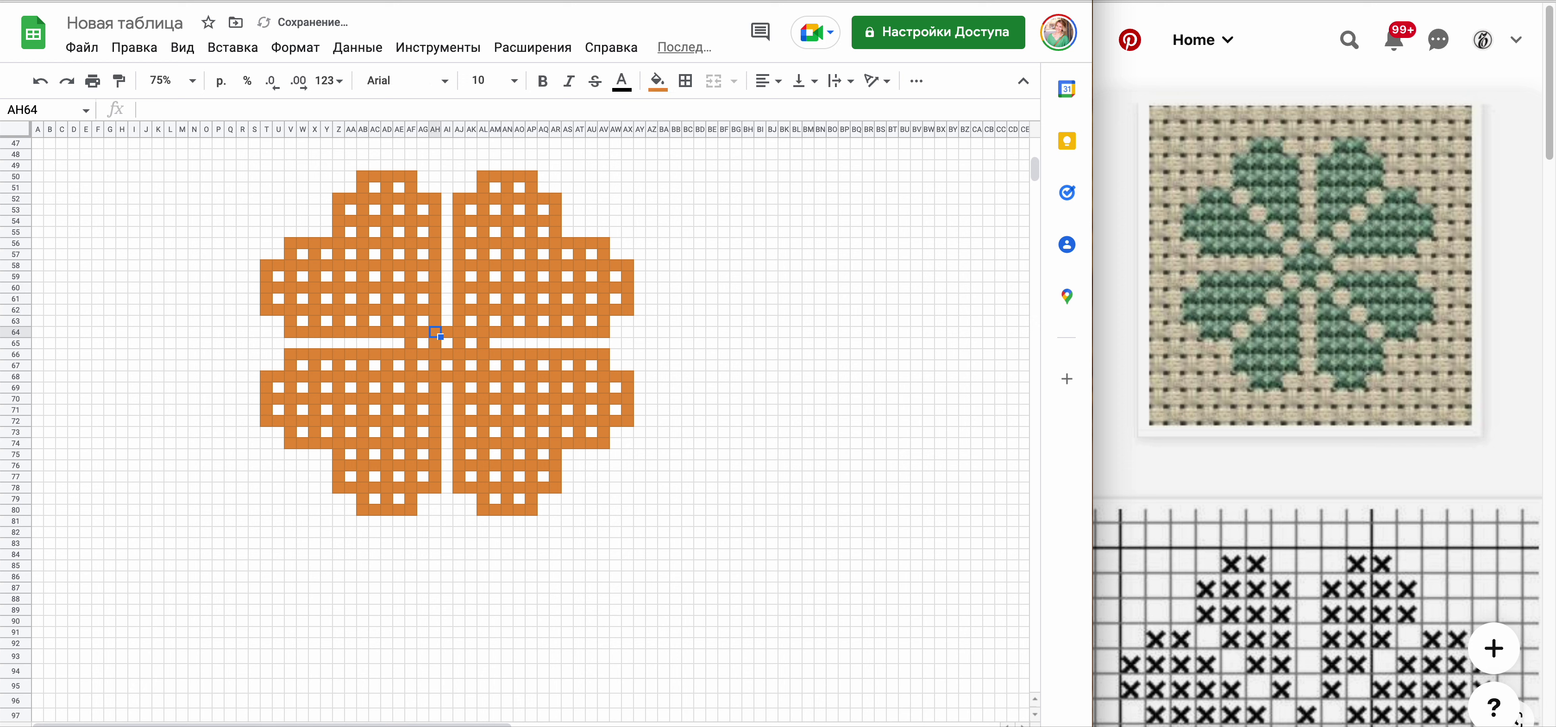
key("ctrl+z")
key("ctrl+z")
key("ctrl+z")
key("ctrl+z")
key("ctrl+z")
key("ctrl+z")
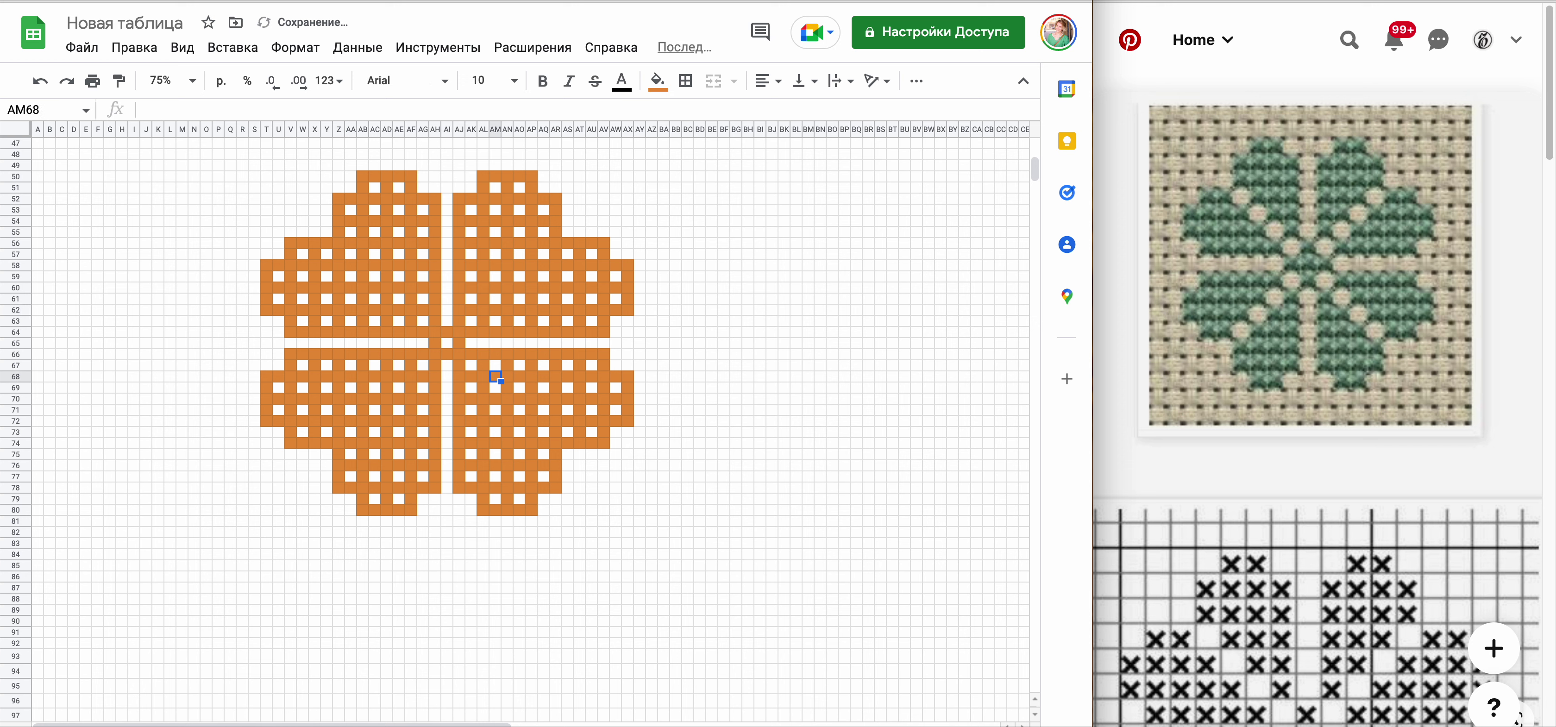
- Paste white 2x2 patches over the clover edge cells near AM58
key("Left")
key("Up")
key("Up")
key("Up")
key("Up")
key("Up")
key("Up")
key("Up")
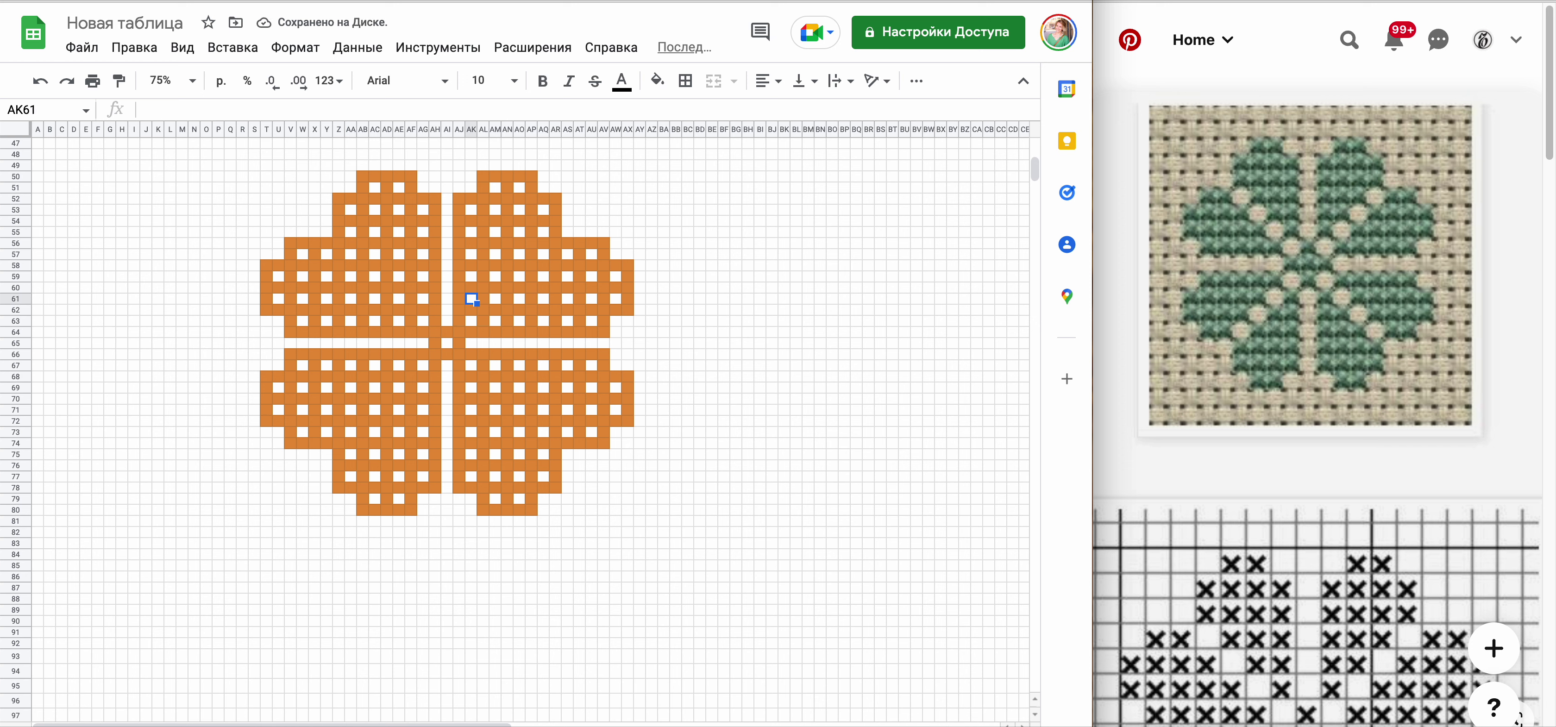
key("Up")
key("Up")
key("Up")
key("Right")
key("Right")
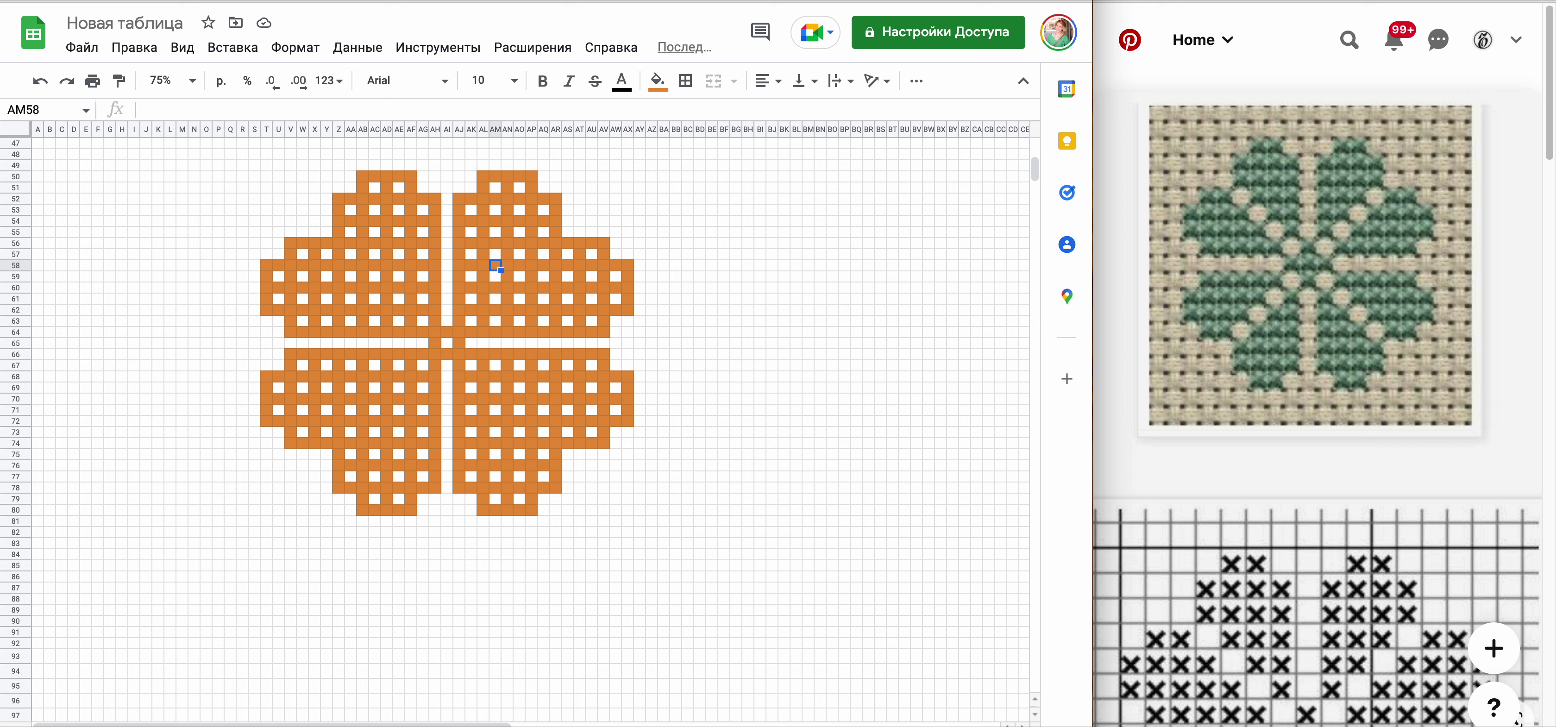
key("Down")
key("Down")
key("Down")
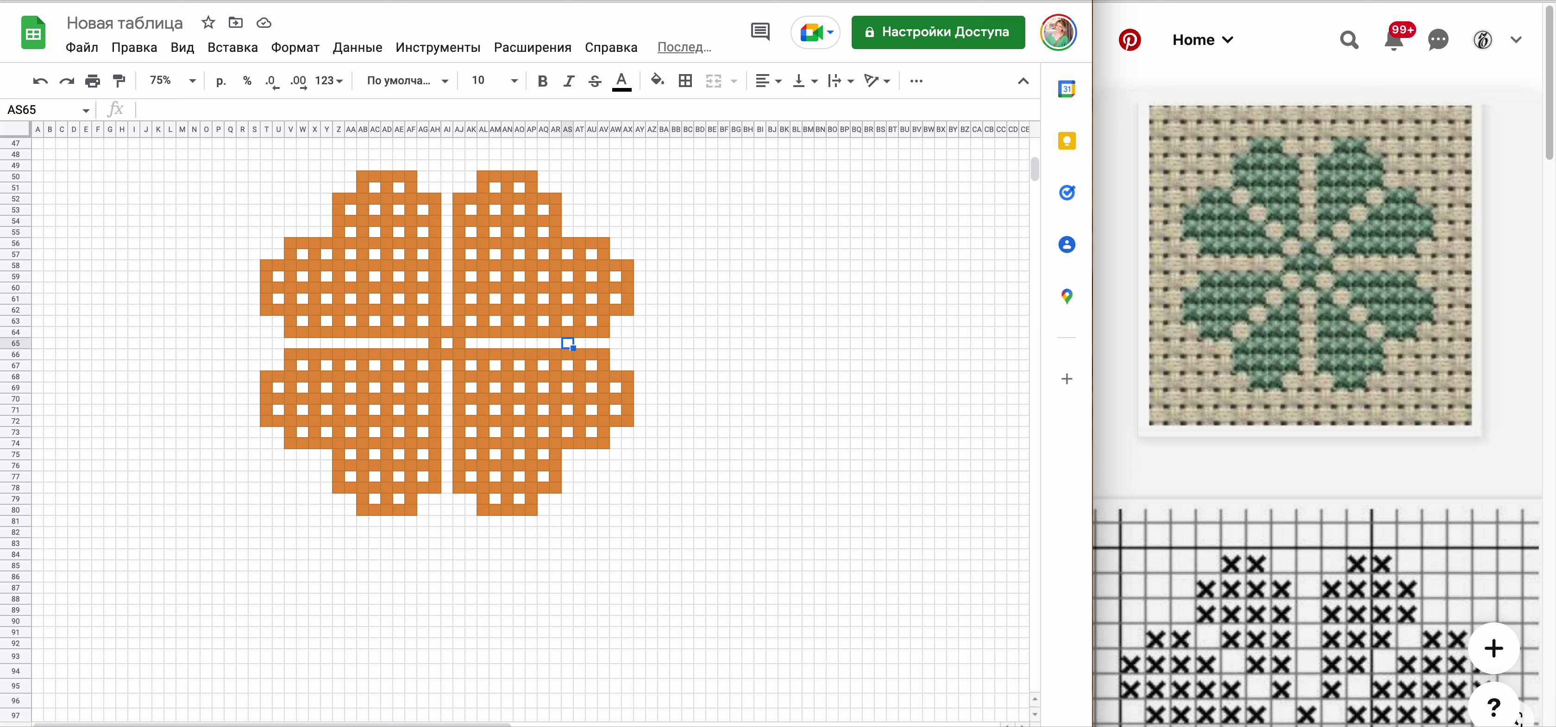
key("ctrl+v")
key("Up")
key("ctrl+v")
key("Left")
- Whiten the top corner cells of the upper leaf
key("Up")
key("Up")
key("Up")
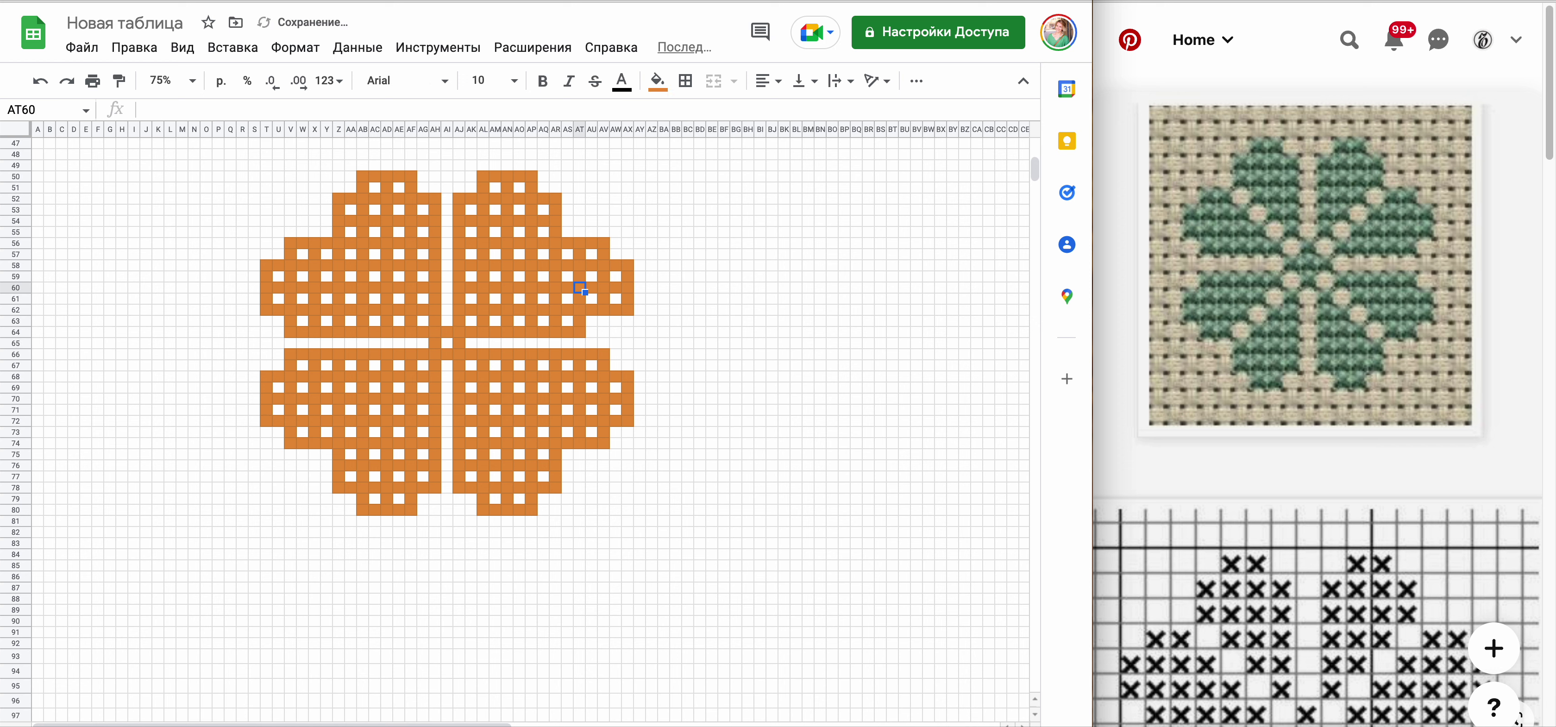
key("Left")
key("Left")
key("Left")
key("Up")
key("Up")
key("Up")
key("Up")
key("Up")
key("ctrl+v")
- Adjust the upper leaf's top corners and clear a 2x2 patch at the leaf edge
key("Up")
key("Left")
key("ctrl+v")
key("Down")
key("Down")
key("Up")
key("Right")
key("Up")
key("ctrl+v")
key("Down")
key("Down")
key("Left")
key("Left")
key("ctrl+v")
key("Down")
key("Left")
key("Left")
key("Left")
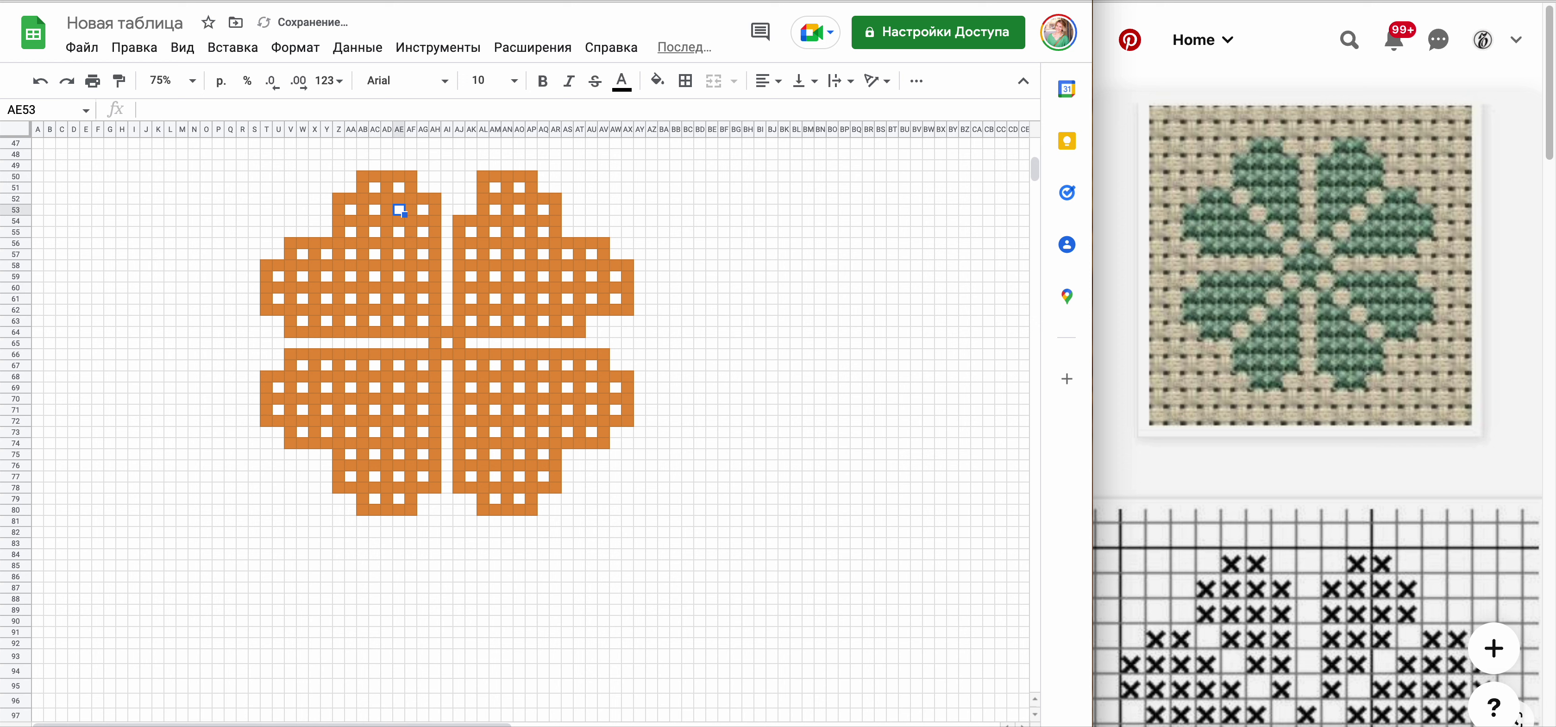
- Clear a white 2x2 patch in the upper left leaf
left_click(423, 221)
key("Up")
key("Left")
key("ctrl+v")
key("Down")
key("Down")
key("Down")
key("Down")
key("Down")
key("Down")
key("Down")
key("Down")
key("Down")
- Turn the stray cells on the left leaf's edge white
key("Left")
key("Left")
key("Left")
key("Left")
key("Left")
key("Left")
key("Left")
key("Left")
key("ctrl+v")
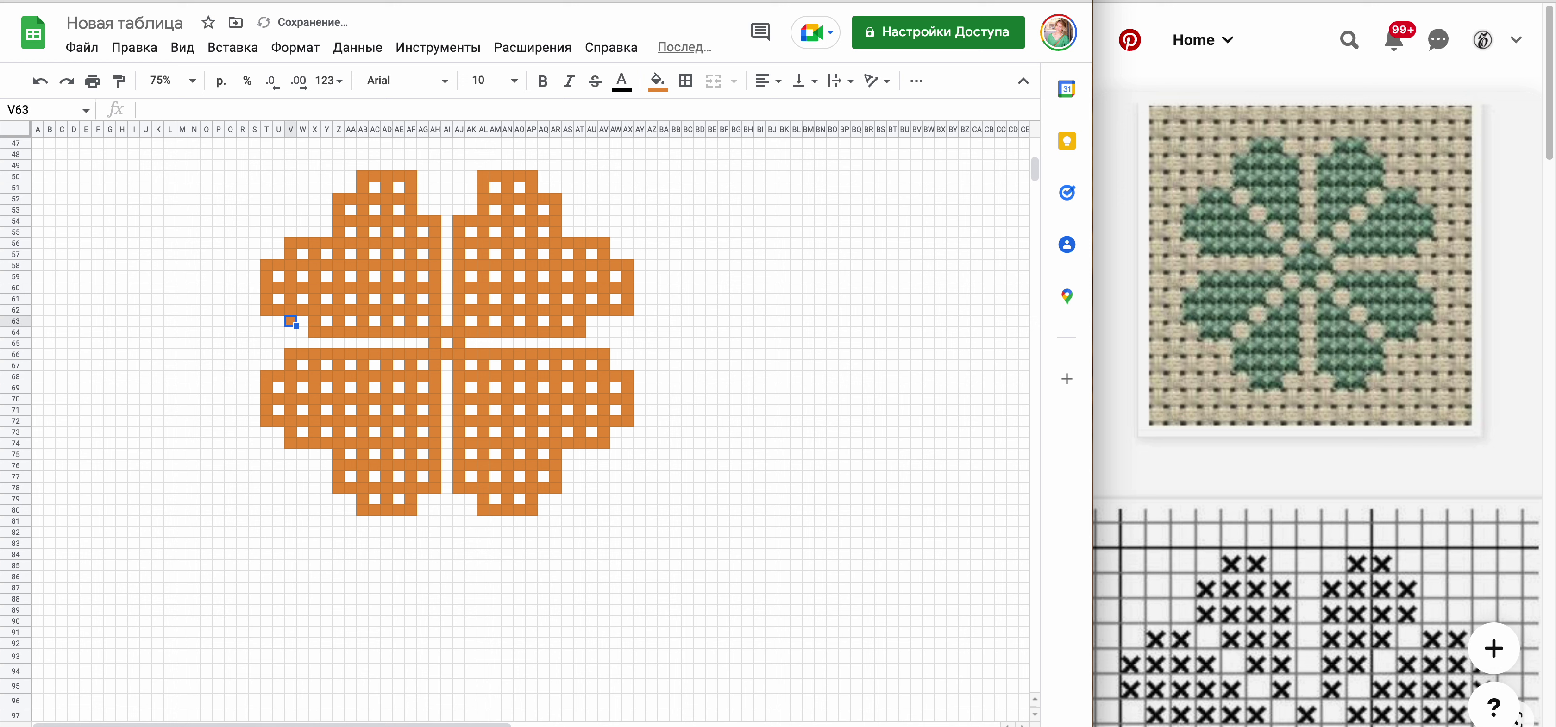
key("ctrl+z")
key("Down")
key("Down")
key("Down")
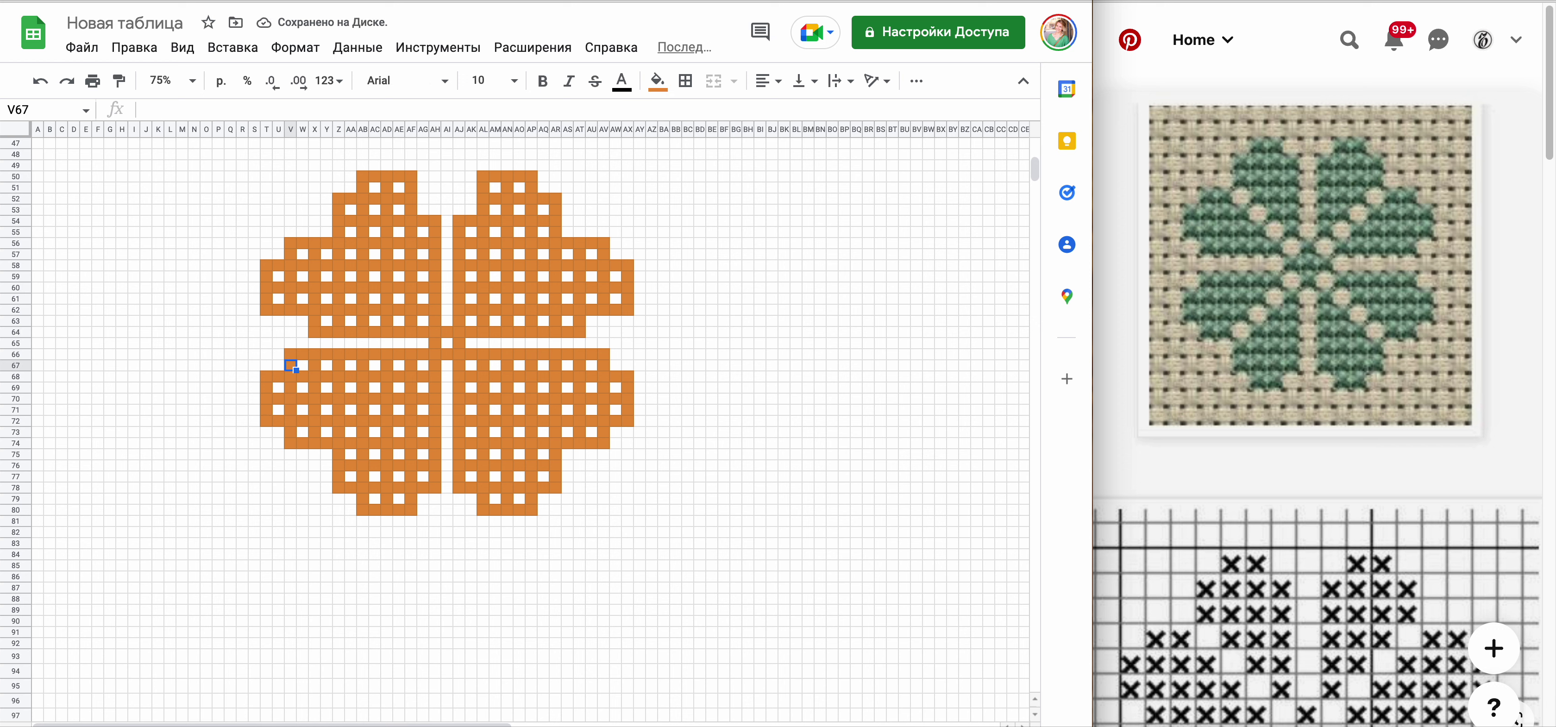
key("ctrl+v")
key("Down")
key("Down")
key("Left")
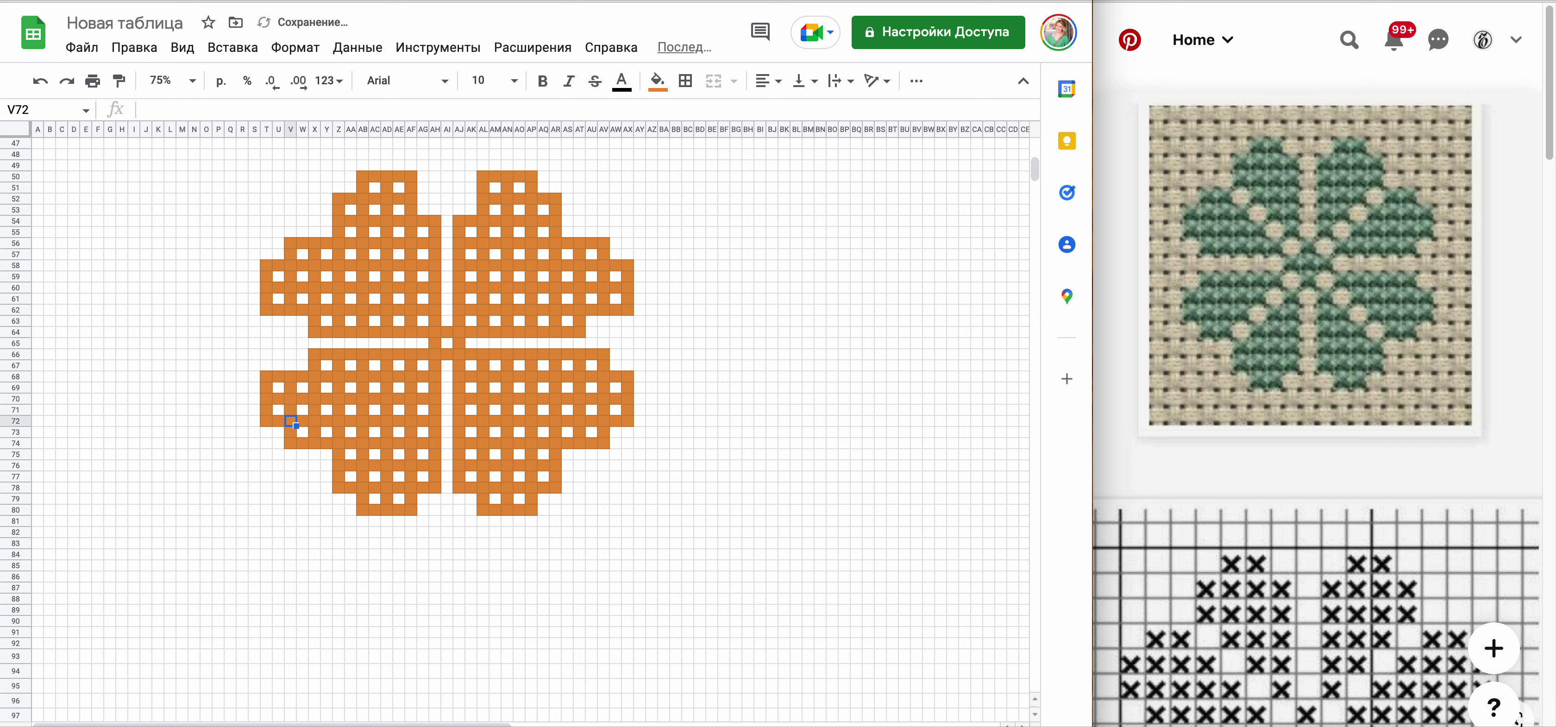
- Clear white 2x2 patches along the clover's bottom edge
key("Right")
key("Right")
key("Down")
key("Down")
key("Down")
key("ctrl+v")
key("Down")
key("Right")
key("Right")
key("Right")
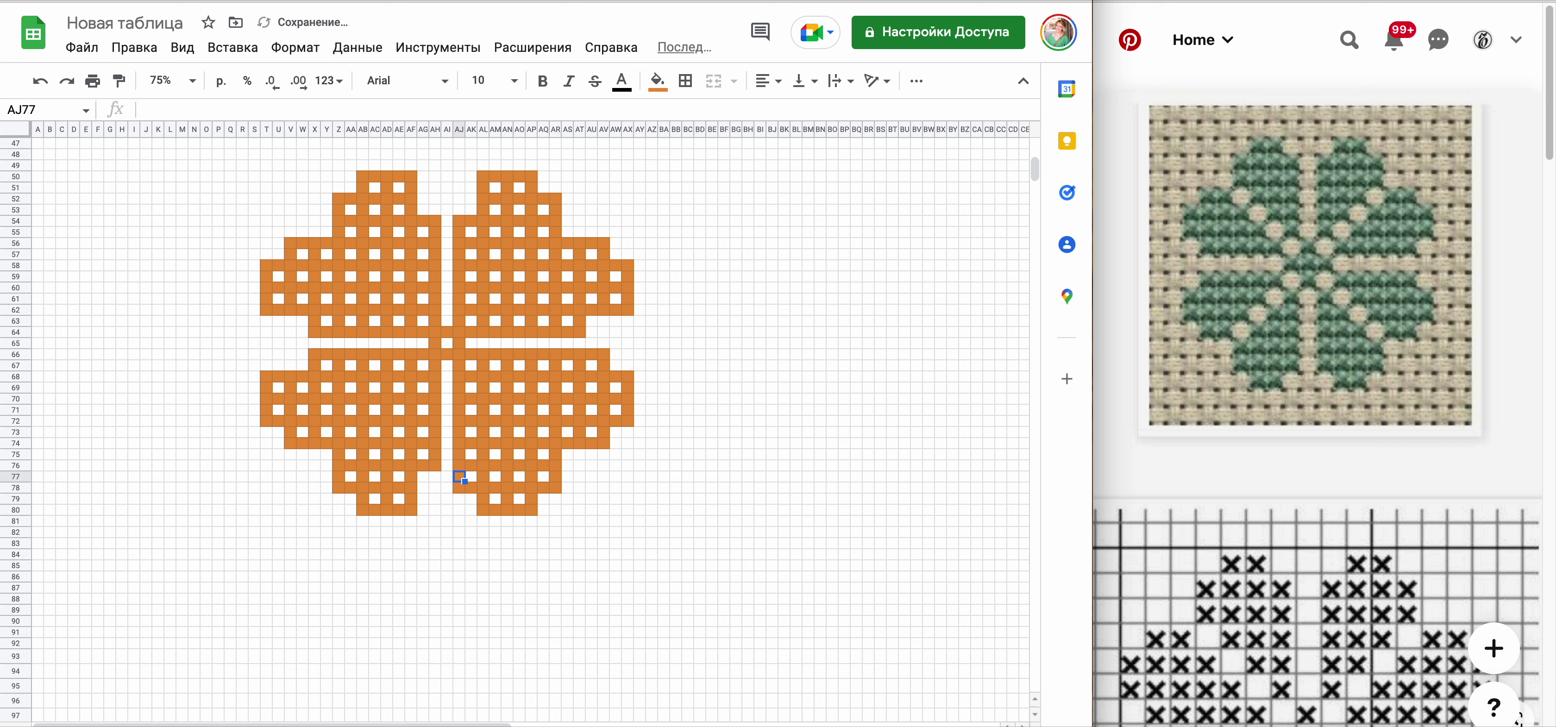
key("ctrl+v")
key("Right")
key("Right")
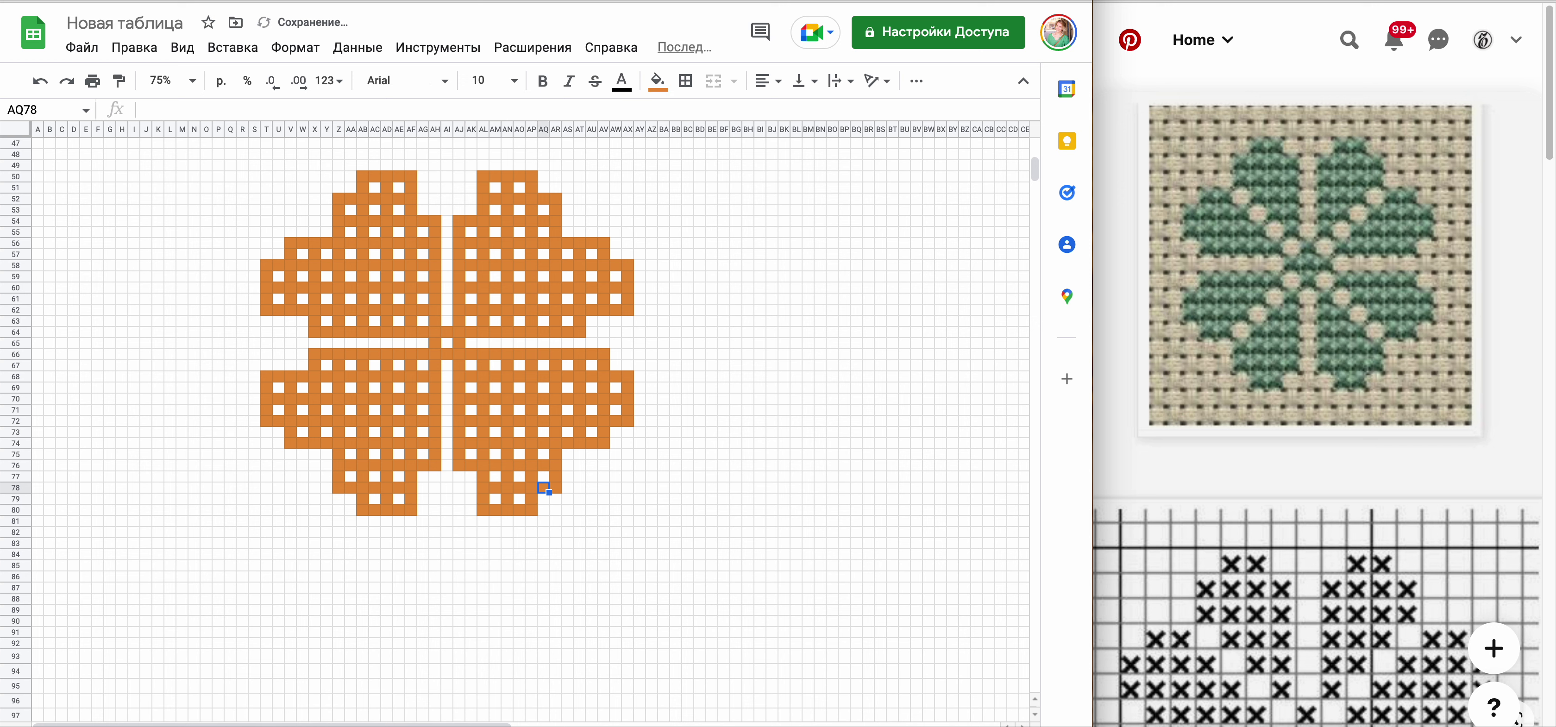
key("Up")
key("Up")
key("Up")
- Carve the first white cells into the lower left leaf
key("Up")
key("Up")
key("Left")
key("Up")
key("Up")
key("Left")
key("Up")
key("Left")
key("Left")
key("ctrl+v")
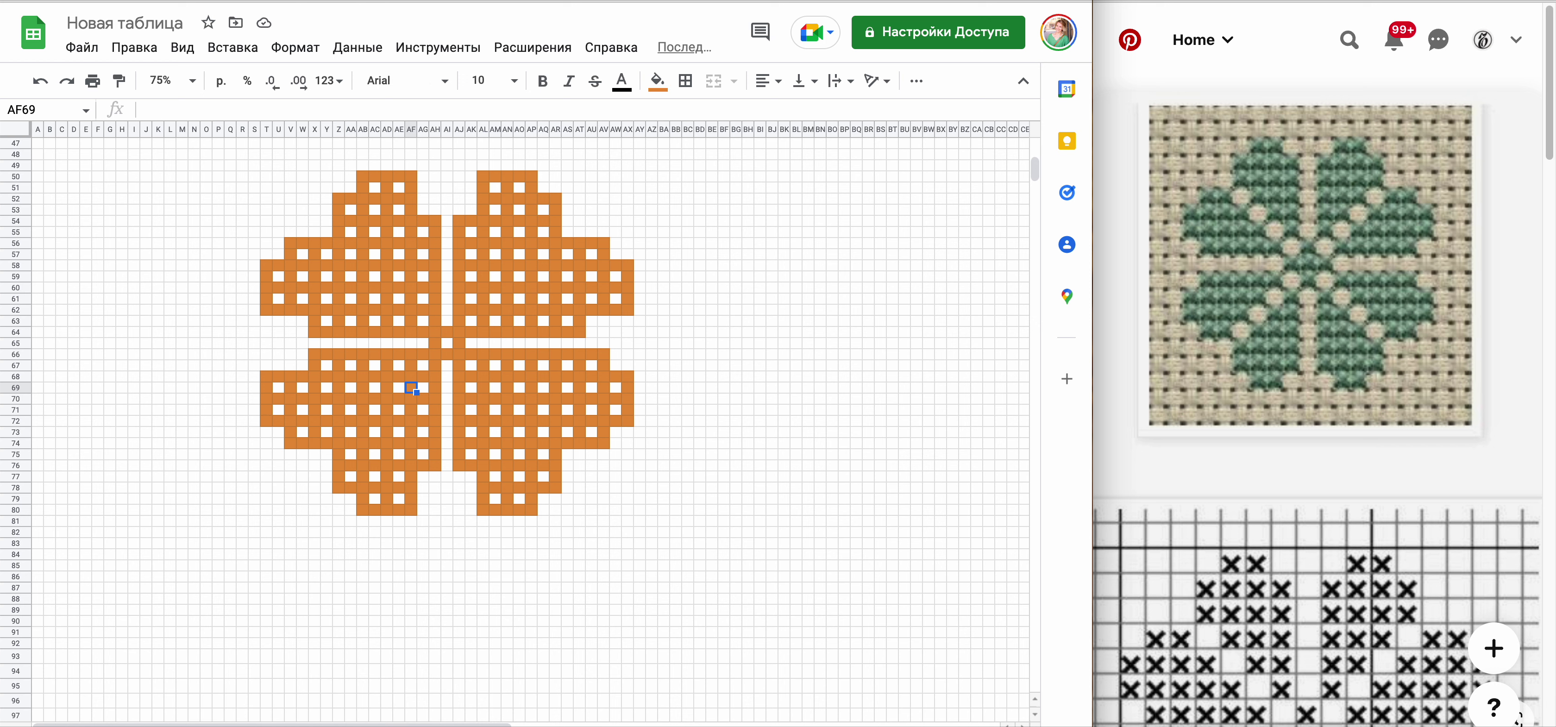
- Extend the white spiral line up column AA
key("Up")
key("ctrl+v")
key("Down")
key("Down")
key("Down")
key("Down")
key("Down")
key("ctrl+v")
- Extend the lower left leaf's white line left along row 73
key("Left")
key("ctrl+v")
key("Left")
key("ctrl+v")
key("Left")
key("ctrl+v")
key("Up")
key("ctrl+v")
key("Up")
key("ctrl+v")
key("Up")
key("ctrl+v")
key("Up")
key("ctrl+v")
key("Up")
key("ctrl+v")
key("Right")
key("ctrl+v")
key("Up")
key("Up")
key("Up")
key("Up")
- Carve a white line along row 62 toward the upper right leaf
key("Up")
key("Up")
key("Right")
key("Right")
key("Right")
key("Right")
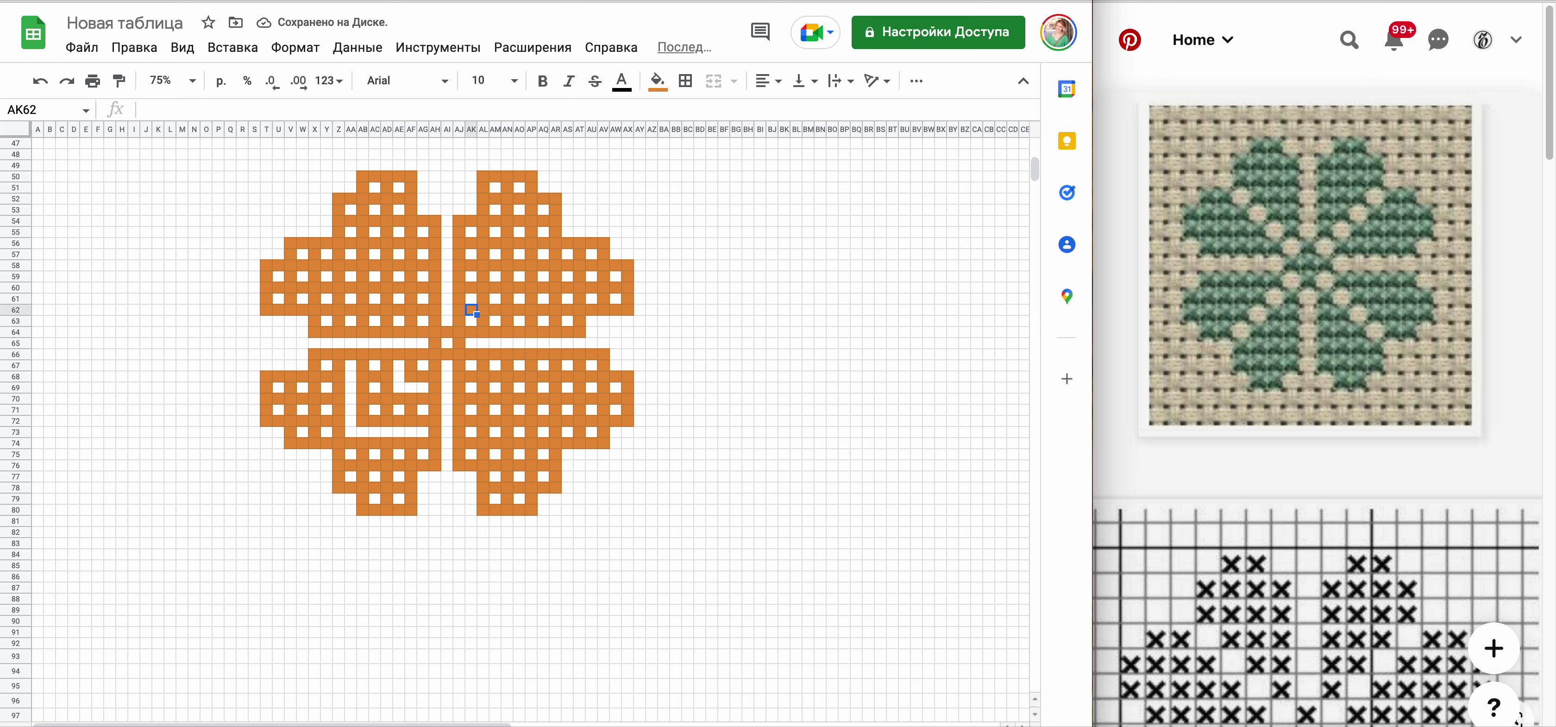
key("Right")
key("ctrl+v")
- Whiten AL57 and extend the white line along row 57 in the upper right leaf
key("Right")
key("ctrl+v")
key("Up")
key("Up")
key("Up")
key("Left")
key("Up")
key("Up")
key("ctrl+v")
key("Right")
key("Right")
key("ctrl+v")
key("Right")
key("ctrl+v")
key("Right")
key("Right")
key("Down")
key("ctrl+v")
- Carve a white line down column AQ
key("Down")
key("ctrl+v")
key("Down")
key("ctrl+v")
key("Down")
key("ctrl+v")
key("Down")
key("ctrl+v")
key("Down")
key("ctrl+v")
key("Down")
key("ctrl+v")
key("Down")
- Start the lower right leaf's spiral with a white line along row 73
key("Down")
key("Down")
key("Down")
key("Down")
key("Left")
key("Left")
key("Left")
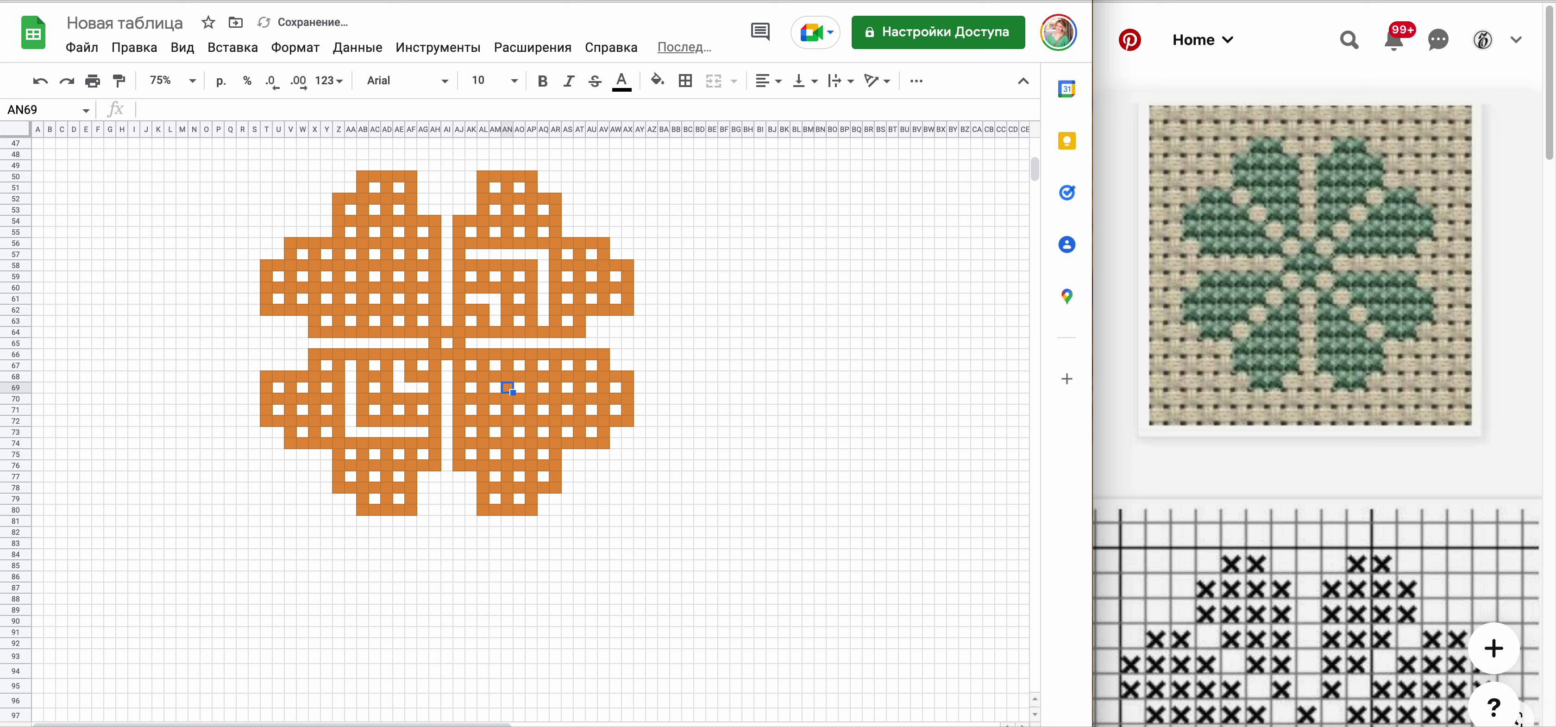
key("ctrl+v")
key("Down")
key("Down")
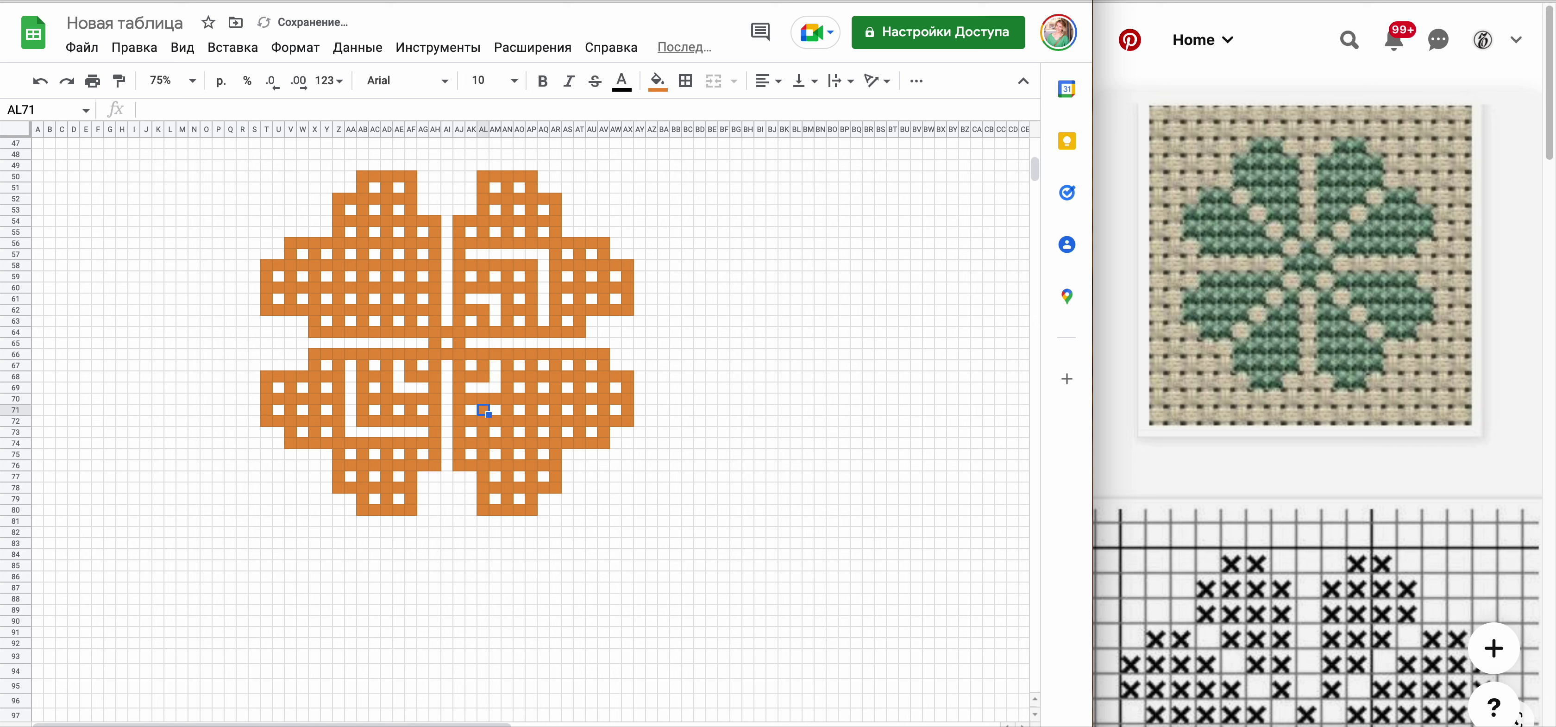
key("ctrl+v")
key("Right")
key("Right")
key("ctrl+v")
key("Right")
key("Right")
key("ctrl+v")
key("Right")
key("ctrl+v")
- Carve a white line up column AQ in the lower right leaf
key("Up")
key("ctrl+v")
key("Up")
key("Up")
key("ctrl+v")
key("Up")
key("Up")
key("ctrl+v")
key("Up")
key("Up")
key("Up")
key("Up")
key("Up")
- Whiten cells along row 62 to form a hook in the upper left leaf
key("Left")
key("Left")
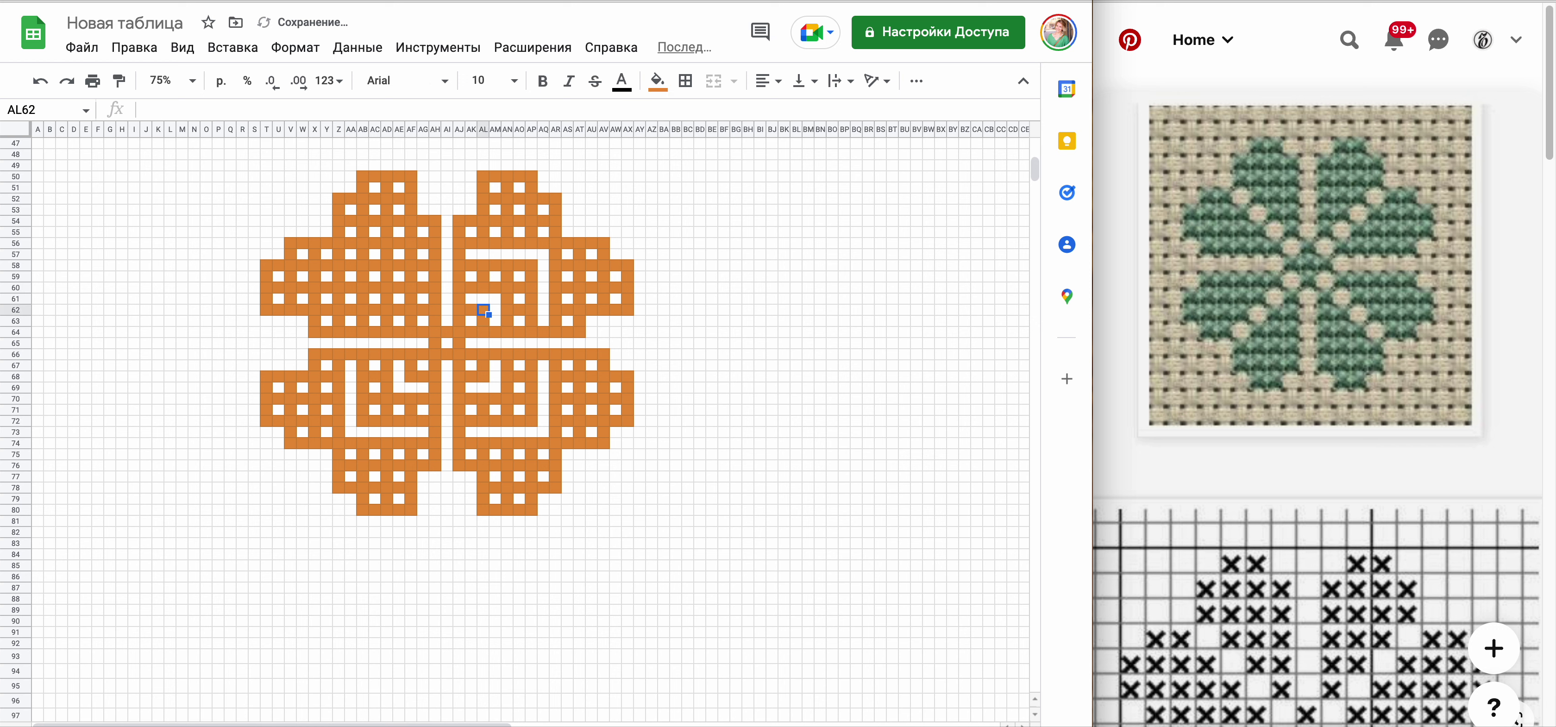
key("Left")
key("Left")
key("Left")
key("Left")
key("ctrl+v")
key("Left")
key("ctrl+v")
key("Up")
key("Up")
key("Up")
key("Up")
key("Left")
key("Left")
key("Left")
key("Left")
key("Left")
- Carve the upper left leaf's white line along row 57 and down column AA
key("ctrl+v")
key("Down")
key("Down")
key("ctrl+v")
key("Down")
key("Down")
key("ctrl+v")
key("Down")
key("Down")
key("ctrl+v")
key("Right")
key("Right")
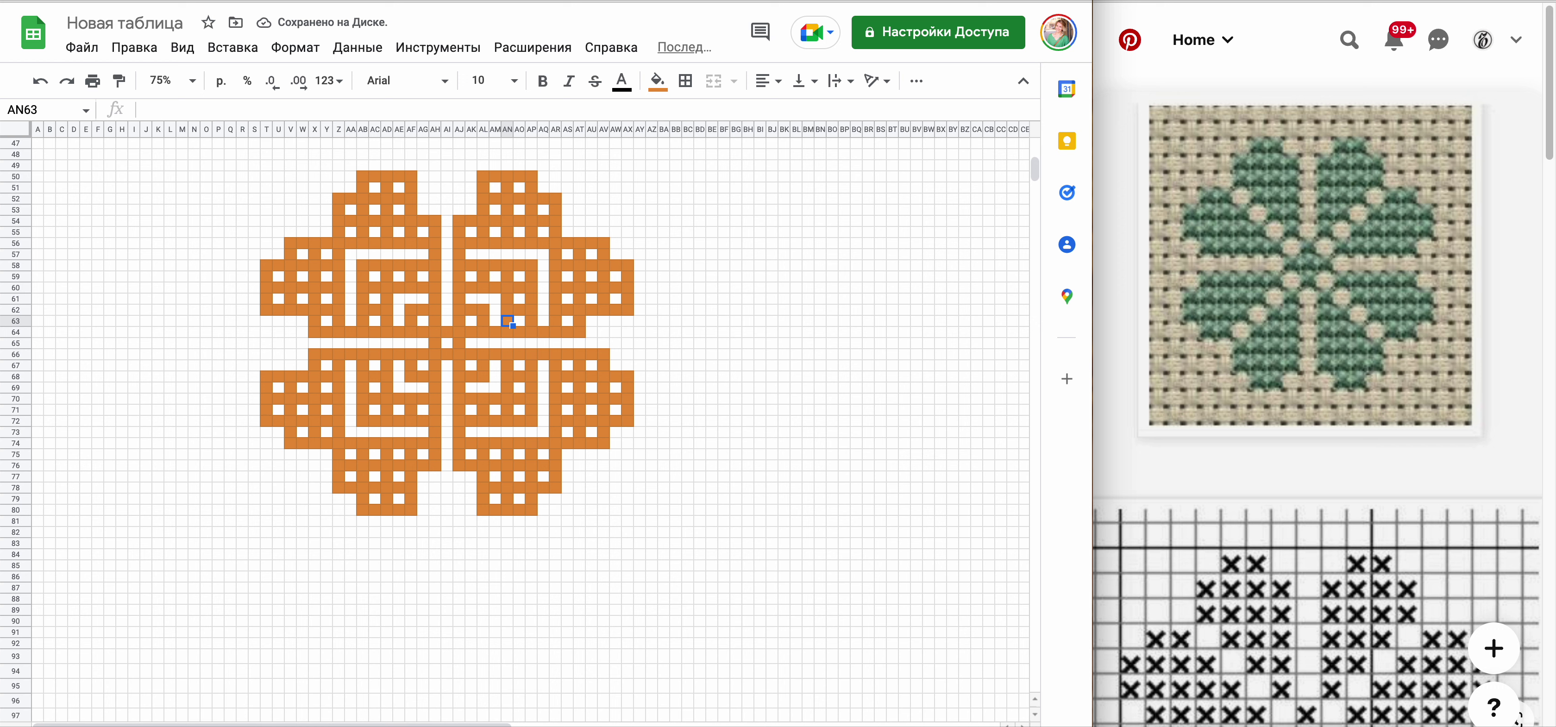
- Refill AG56 with orange and copy an orange stitch for reuse
key("Left")
key("Left")
key("Left")
key("Left")
key("Left")
key("Left")
key("Up")
key("Up")
key("Up")
key("Up")
key("Up")
key("Up")
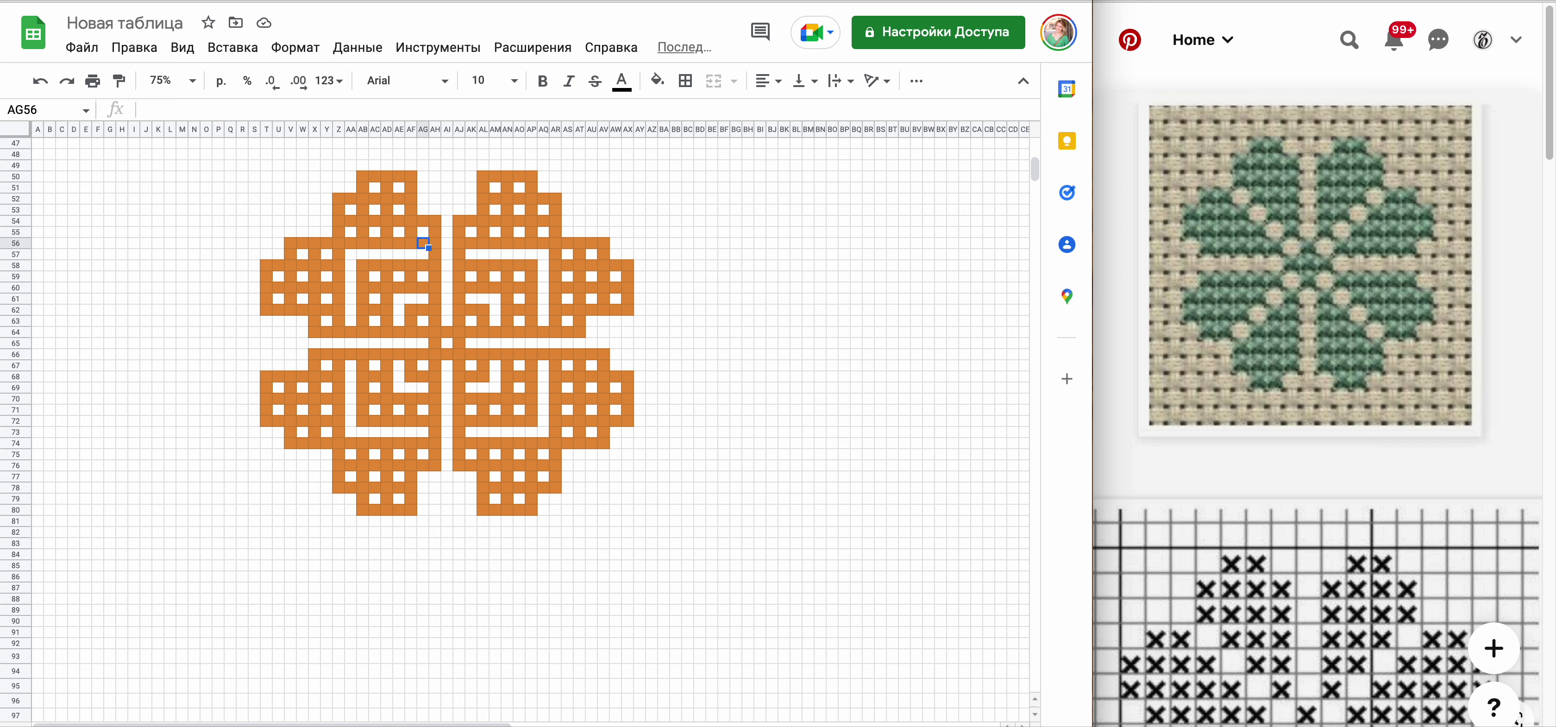
key("ctrl+v")
key("Up")
key("Up")
key("ctrl+c")
- Paste orange dots along the top rows, including one at AJ52
key("Up")
key("Up")
key("Up")
key("Up")
key("Right")
key("Right")
key("Right")
key("Right")
key("Down")
key("Down")
key("Down")
key("Left")
key("Left")
key("Left")
key("Up")
key("ctrl+v")
key("Up")
key("Up")
key("ctrl+v")
key("Right")
key("Right")
key("Down")
key("ctrl+v")
key("Right")
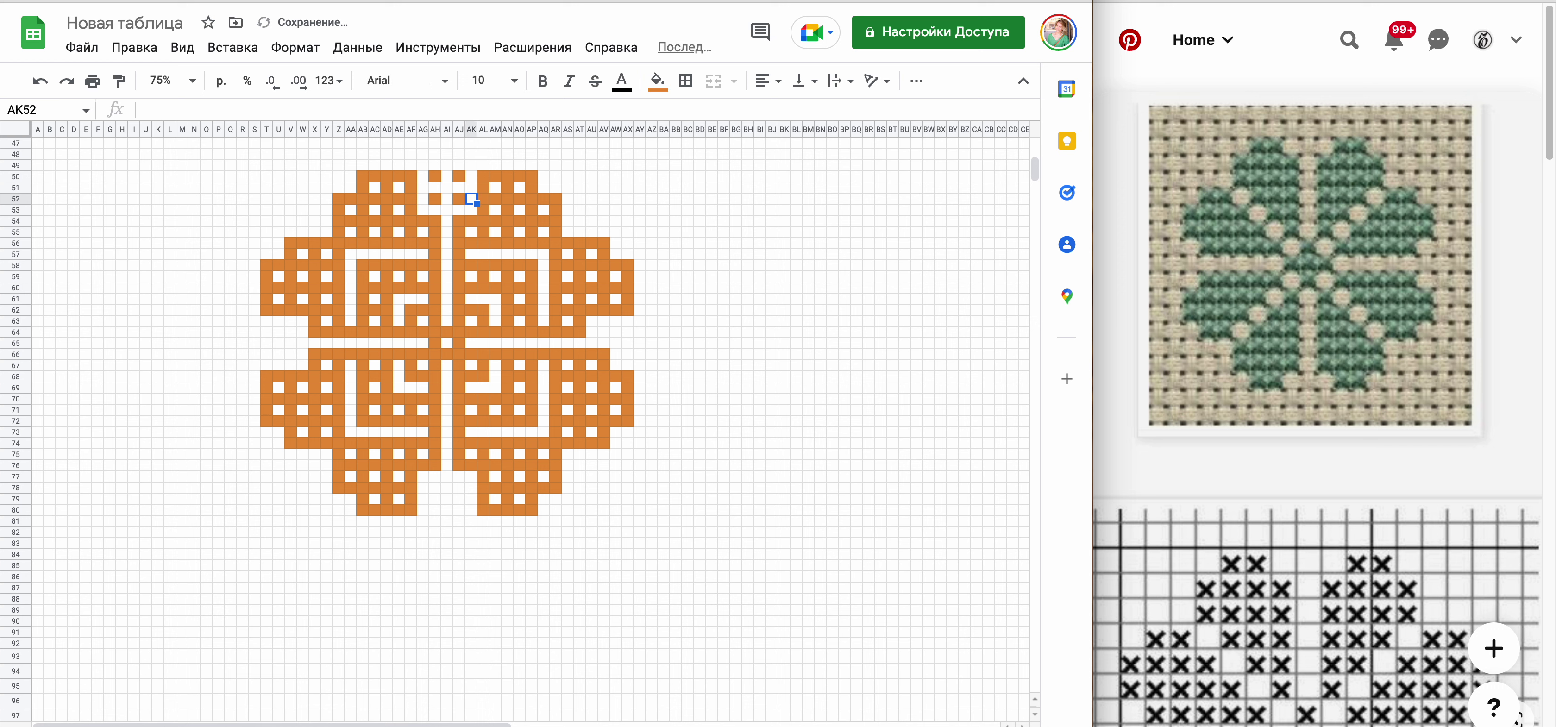
- Add alternating orange dots in the top right area of the clover
key("Right")
key("Right")
key("Up")
key("Up")
key("Right")
key("Right")
key("ctrl+v")
key("Right")
key("Right")
key("ctrl+v")
key("Down")
key("Down")
key("ctrl+v")
- Continue the orange dots toward the top right corner
key("Down")
key("Down")
key("ctrl+v")
key("Right")
key("Right")
key("ctrl+v")
key("Up")
key("Up")
key("ctrl+v")
key("Up")
key("Up")
key("ctrl+v")
- Add orange dots down the right side of the clover
key("Right")
key("Right")
key("ctrl+v")
key("Down")
key("Down")
key("ctrl+v")
key("Down")
key("Down")
key("ctrl+v")
- Fill every other cell down column AZ and along row 64 with orange
key("Down")
key("Down")
key("ctrl+v")
key("Right")
key("Right")
key("ctrl+v")
key("Up")
key("Up")
key("ctrl+v")
key("Up")
key("Up")
key("ctrl+v")
key("Up")
key("Up")
key("ctrl+v")
key("Down")
key("Down")
key("Down")
key("Down")
key("Down")
key("Down")
key("Down")
key("ctrl+v")
key("Down")
key("Down")
key("ctrl+v")
key("Down")
key("Down")
key("ctrl+v")
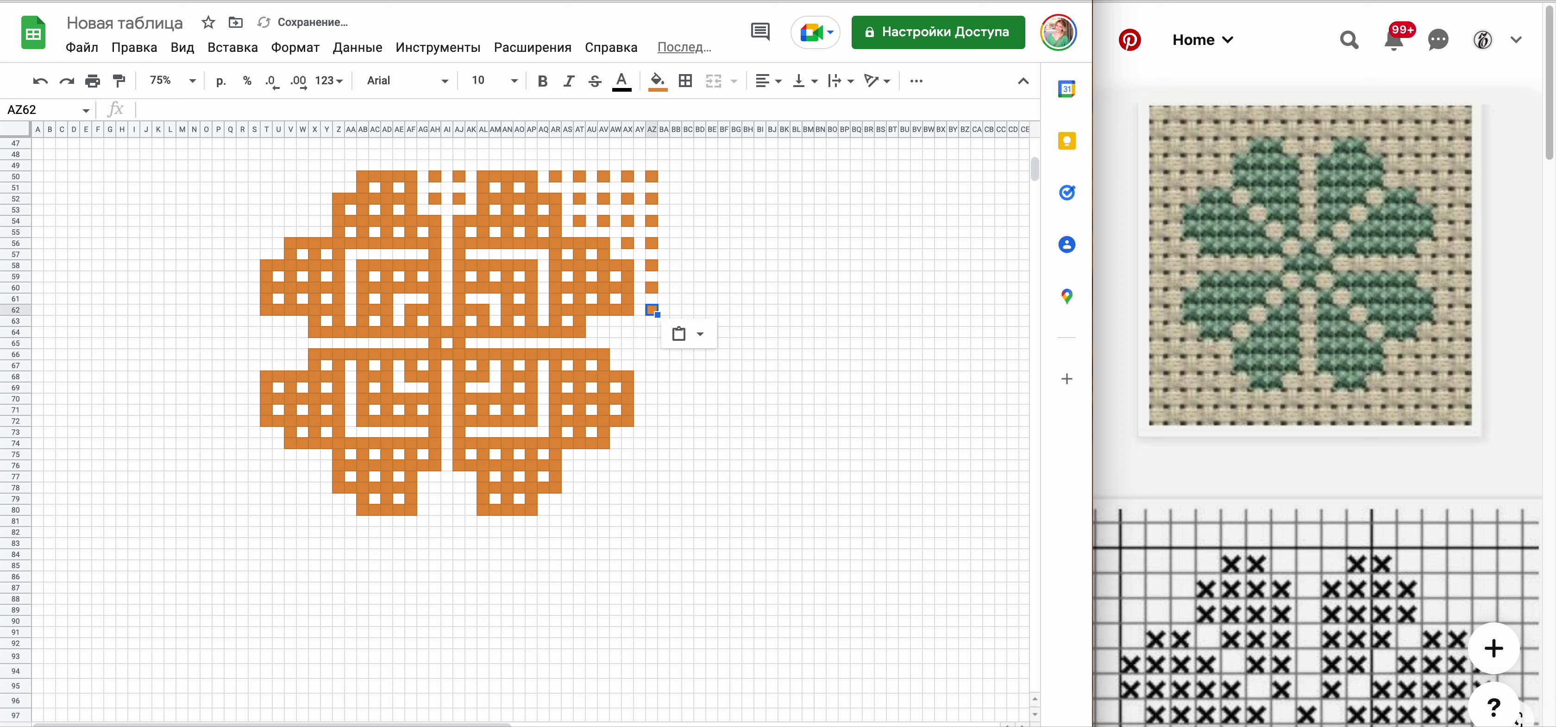
- Add orange dots on the right side heading toward the bottom right
key("Down")
key("Down")
key("ctrl+v")
key("Left")
key("Left")
key("ctrl+v")
key("Left")
key("Left")
key("ctrl+v")
key("Down")
key("Down")
key("Right")
key("Right")
key("ctrl+v")
key("Right")
key("Right")
key("ctrl+v")
key("Down")
key("Down")
key("ctrl+v")
- Fill the bottom right corner with alternating orange dots
key("Down")
key("Down")
key("ctrl+v")
key("Down")
key("Down")
key("ctrl+v")
- Add orange dots along the bottom edge, including AX80, AZ80 and AJ80
key("Down")
key("Down")
key("ctrl+v")
key("Left")
key("Left")
key("ctrl+v")
key("Down")
key("Down")
key("ctrl+v")
key("Right")
key("Right")
key("ctrl+v")
key("Down")
key("Down")
key("ctrl+v")
key("Left")
key("Left")
key("ctrl+v")
key("Left")
key("Left")
key("ctrl+v")
key("Up")
key("Up")
key("ctrl+v")
key("Left")
key("Left")
key("ctrl+v")
key("Down")
key("Down")
key("ctrl+v")
key("Down")
key("Down")
key("Right")
key("Right")
key("ctrl+v")
key("Left")
key("Right")
key("ctrl+v")
key("Right")
key("Right")
key("ctrl+v")
key("Left")
key("Left")
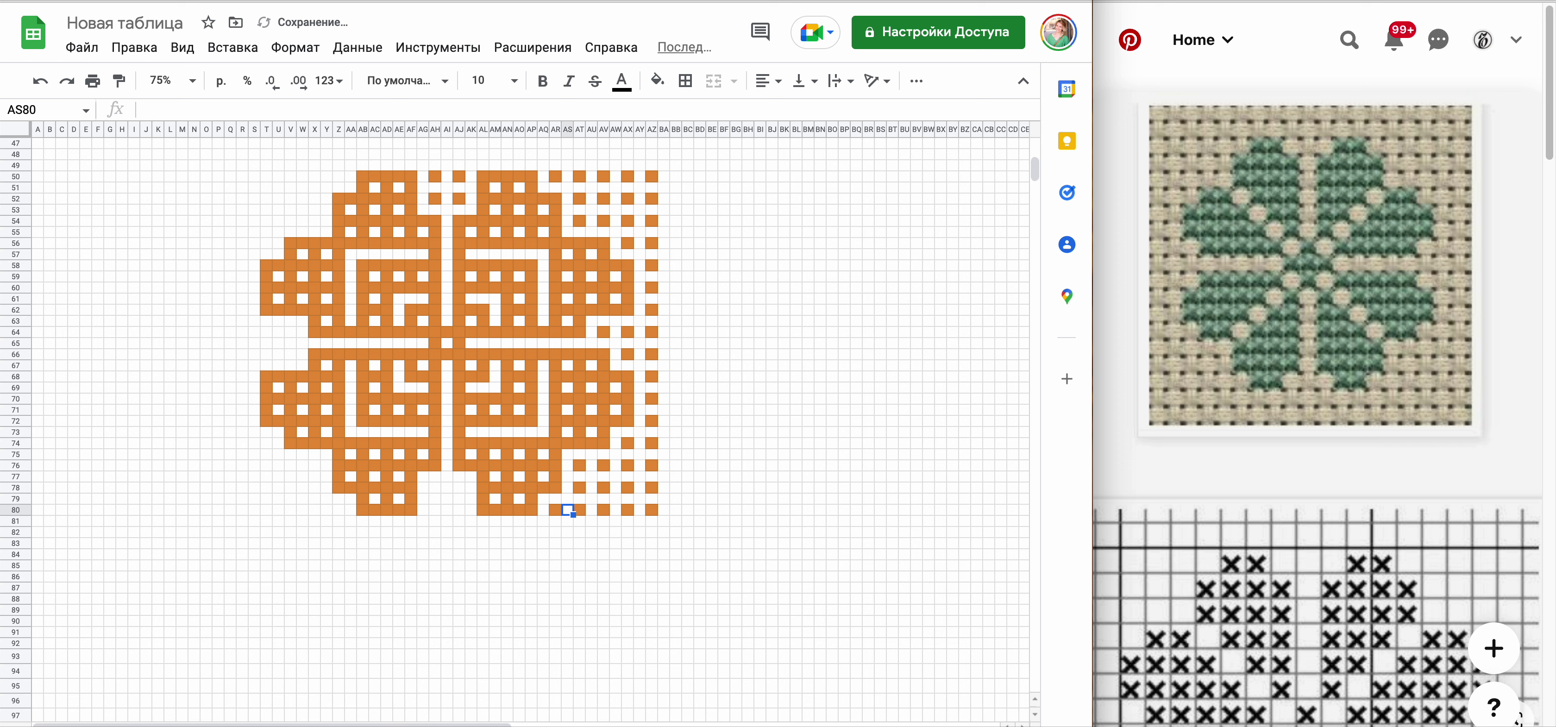
key("ctrl+v")
key("Left")
key("Left")
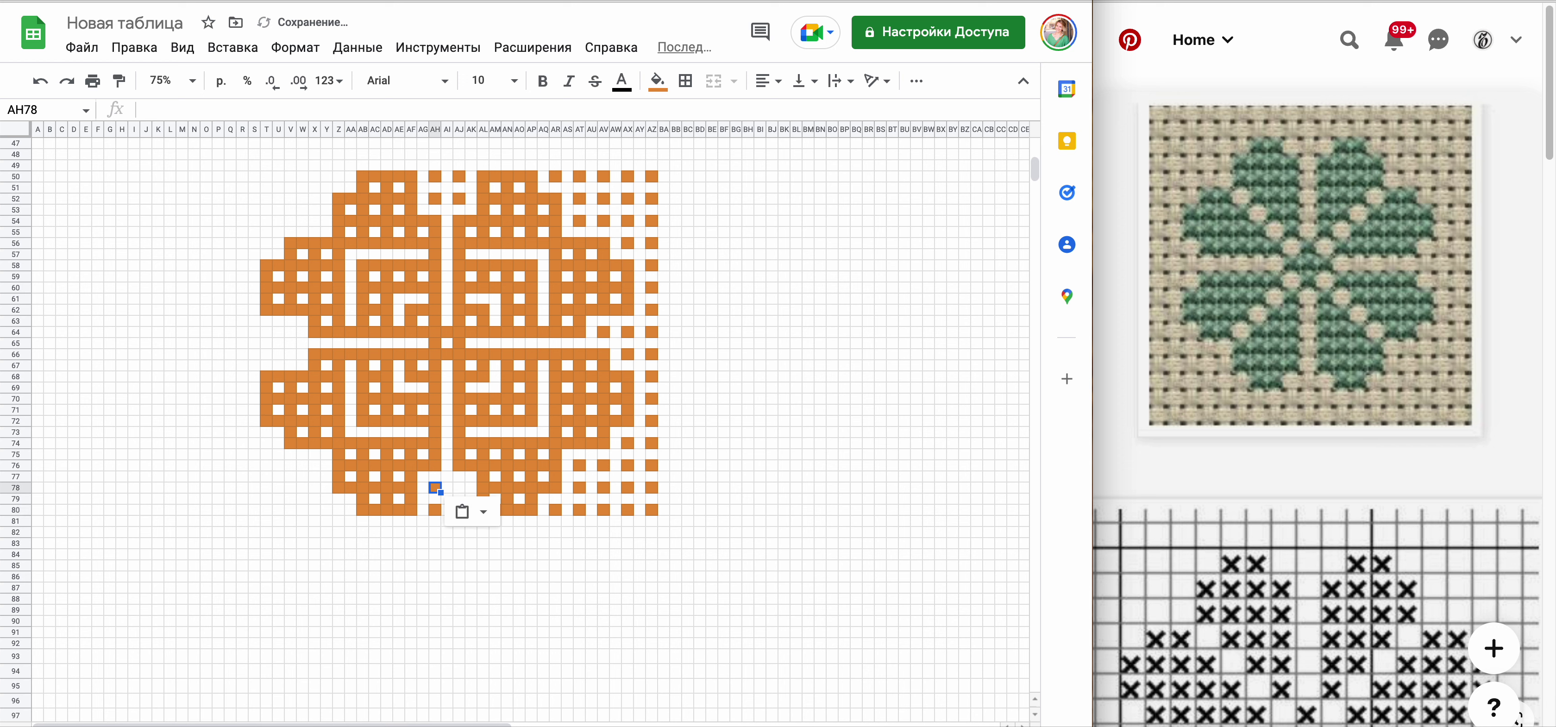
- Add orange dots along the bottom left rows
key("Left")
key("Left")
key("Left")
key("Left")
key("Left")
key("Left")
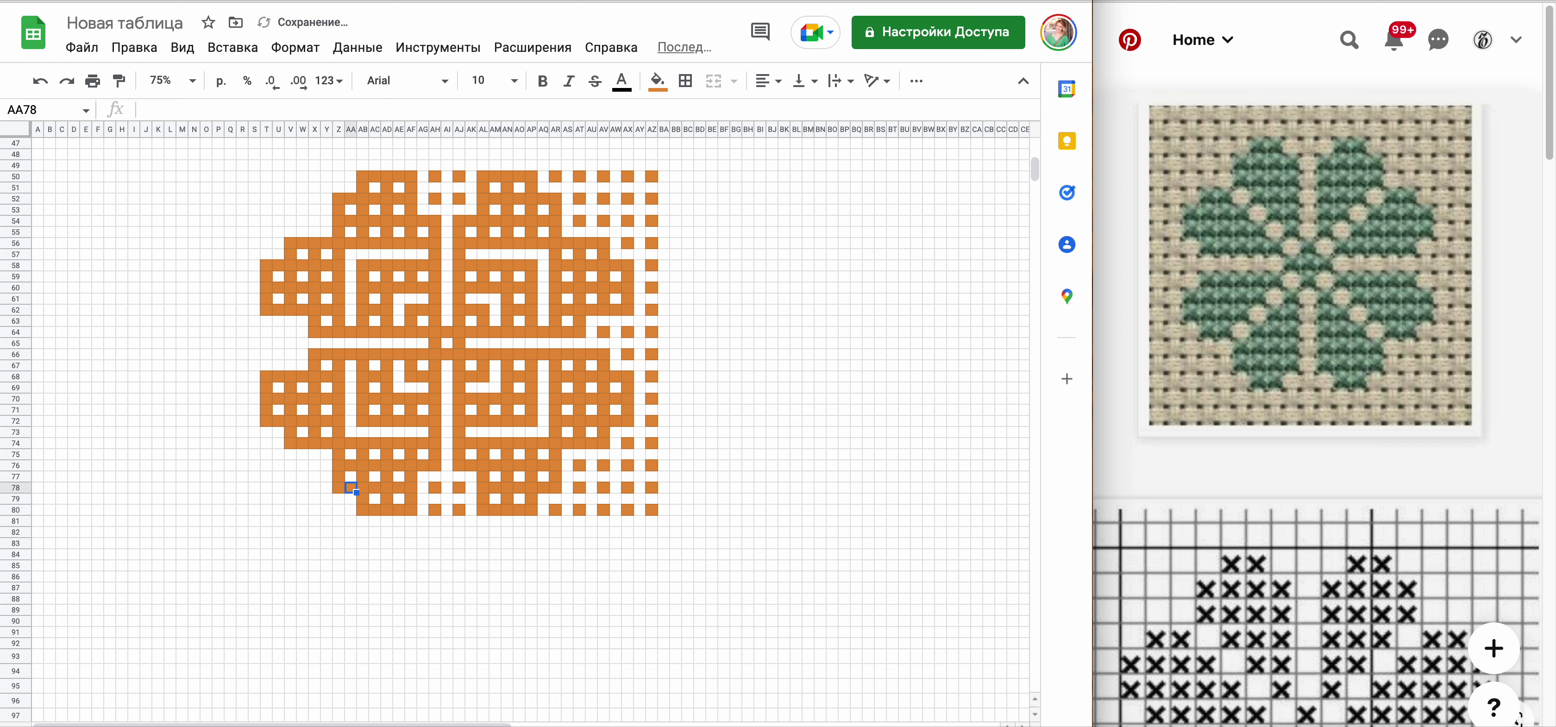
key("Down")
key("Down")
key("Left")
key("ctrl+v")
key("Left")
key("Left")
key("ctrl+v")
- Fill the bottom left corner with alternating orange dots
key("Left")
key("Left")
key("Right")
key("Right")
key("ctrl+v")
key("Up")
key("Up")
key("ctrl+v")
key("Left")
key("Left")
key("ctrl+v")
- Add orange dots in every other cell of column T
key("Left")
key("Left")
key("ctrl+v")
key("Up")
key("Up")
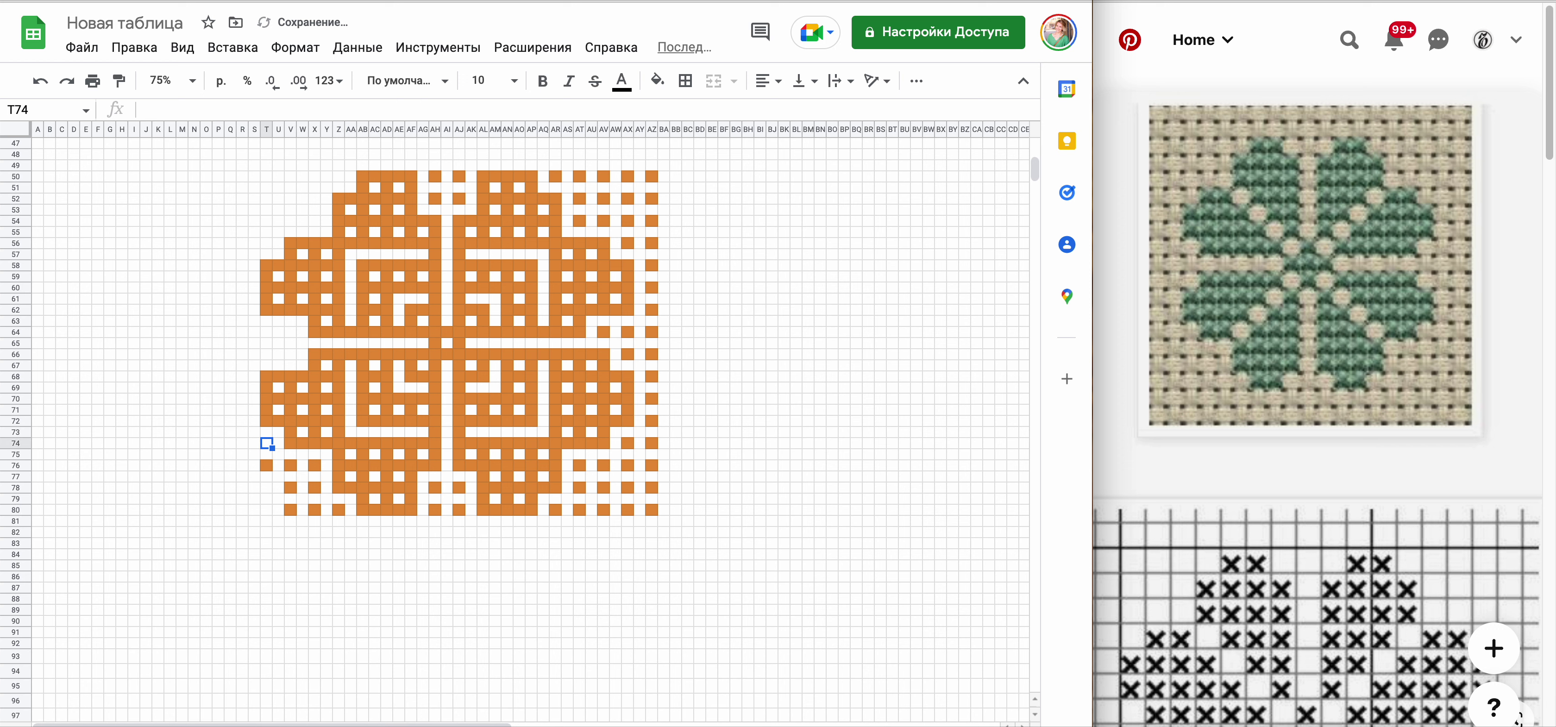
key("Down")
key("ctrl+v")
key("Down")
key("Down")
key("ctrl+v")
key("Up")
key("Up")
key("Up")
key("Up")
key("Up")
key("Up")
key("ctrl+v")
key("Right")
key("Right")
key("ctrl+v")
- Add orange dots up the left side and into the top left area
key("Up")
key("Up")
key("ctrl+v")
key("Left")
key("Left")
key("ctrl+v")
key("Up")
key("Up")
key("Up")
key("Up")
- Finish orange dots along row 52 and select the completed T50:AZ80 tile
key("Up")
key("Up")
key("Up")
key("ctrl+v")
key("Up")
key("Up")
key("ctrl+v")
key("Right")
key("Right")
key("ctrl+v")
key("Right")
key("Right")
key("ctrl+v")
key("Up")
key("Up")
key("ctrl+v")
key("Left")
key("Left")
key("ctrl+v")
key("Left")
key("Left")
key("ctrl+v")
key("Up")
key("Up")
key("ctrl+v")
key("Right")
key("Right")
key("ctrl+v")
key("Right")
key("Right")
key("ctrl+v")
key("Down")
key("Down")
key("Down")
key("Down")
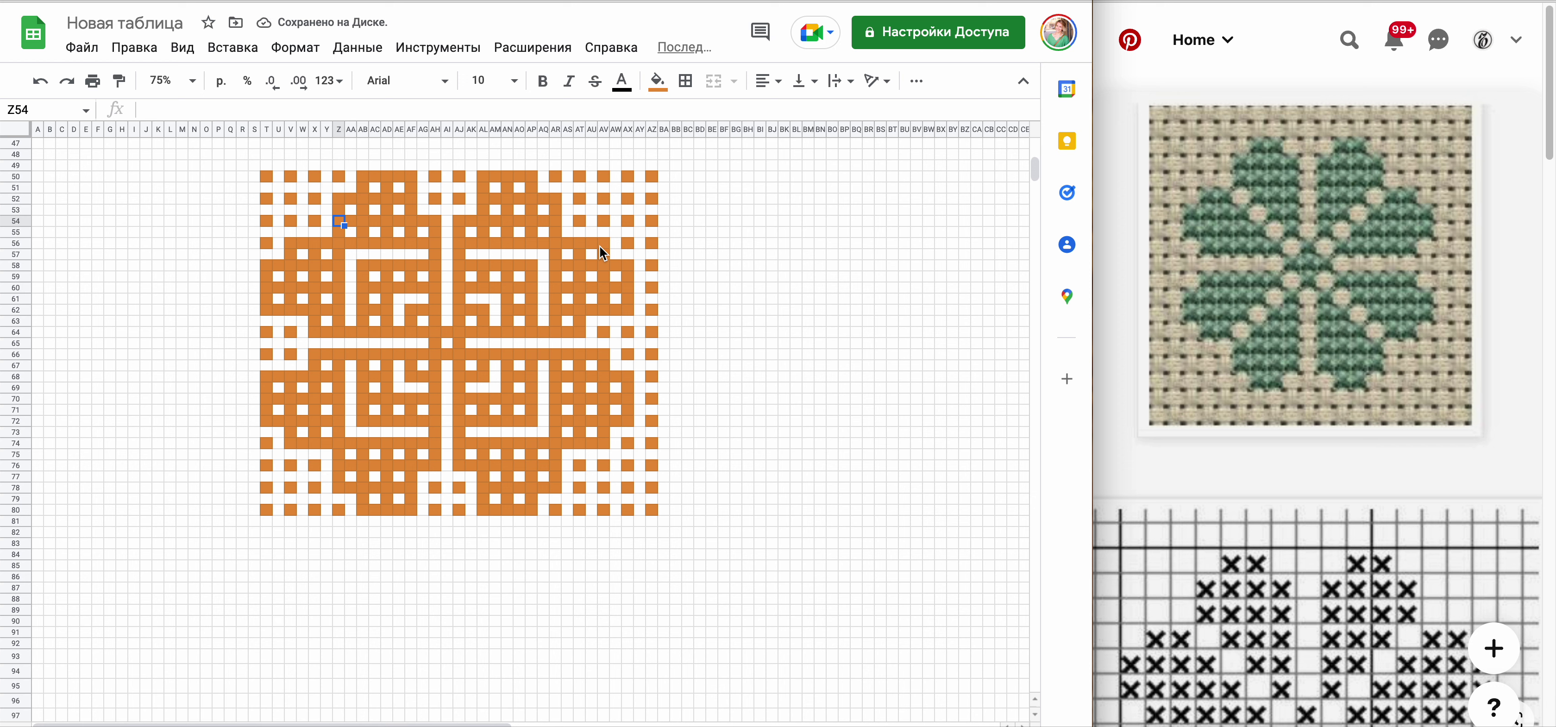
mouse_move(267, 176)
left_mouse_down()
mouse_move(659, 490)
mouse_move(658, 509)
left_mouse_up()
- Move the clover tile to start at D50 and paste a second tile beside it
key("ctrl+c")
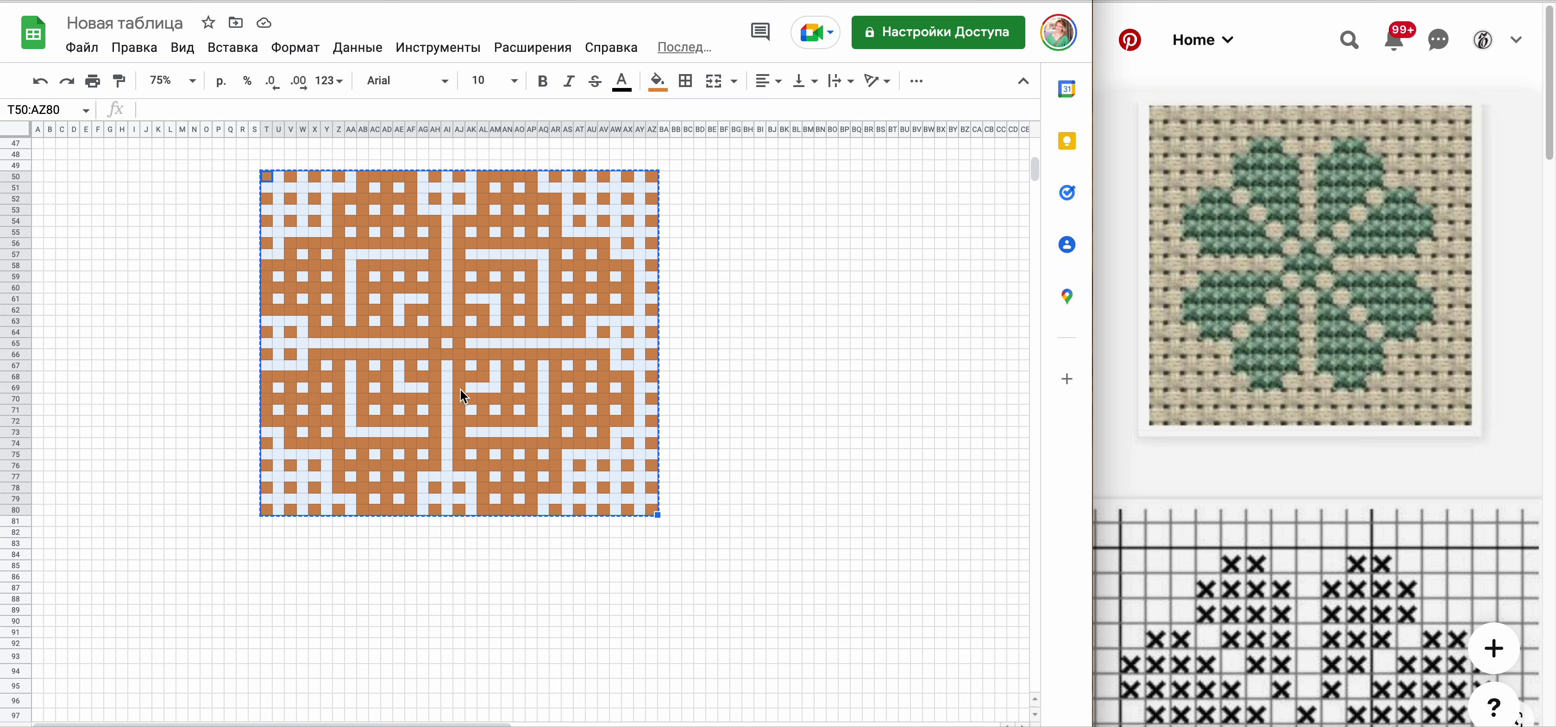
left_click(76, 179)
key("ctrl+v")
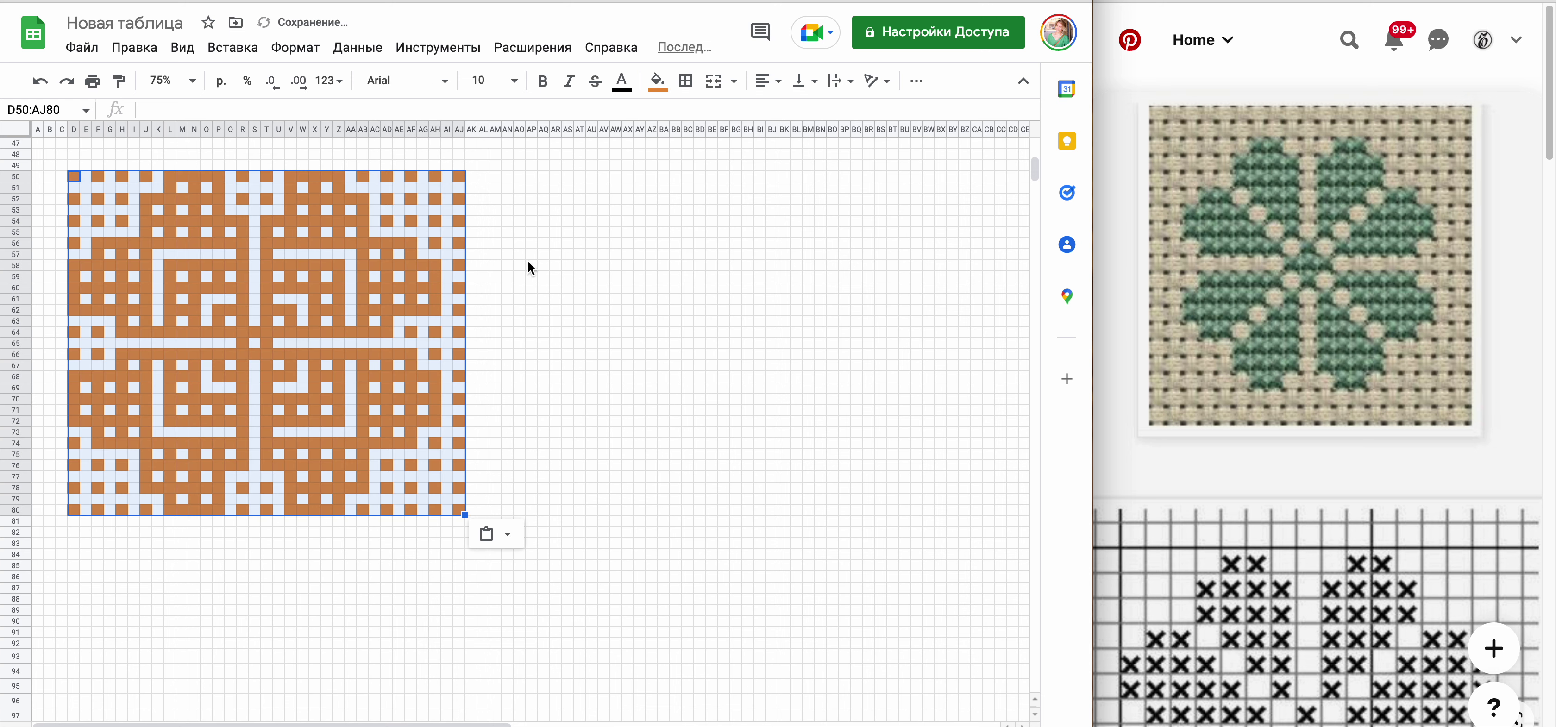
key("ctrl+c")
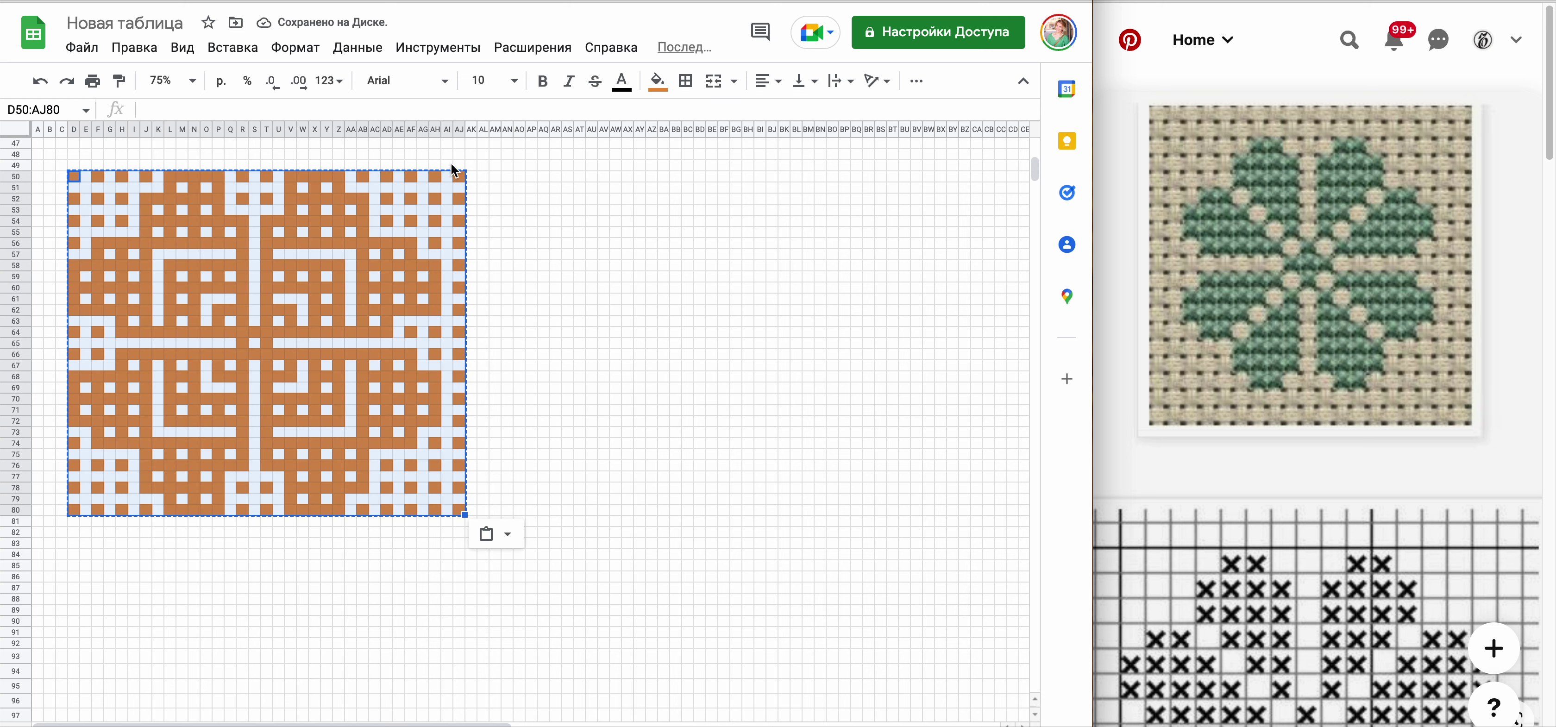
left_click(484, 176)
key("ctrl+v")
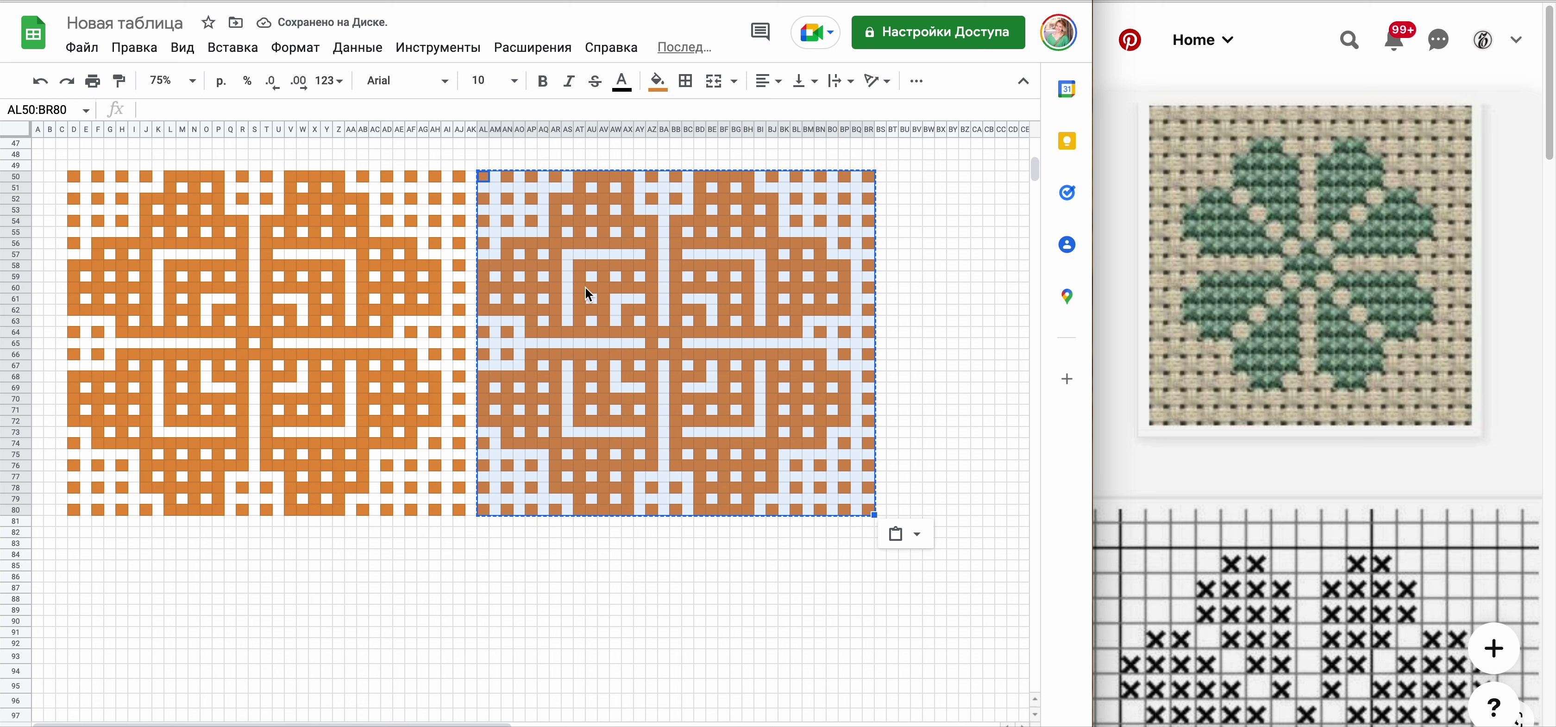
key("ctrl+z")
key("Left")
key("Left")
key("ctrl+v")
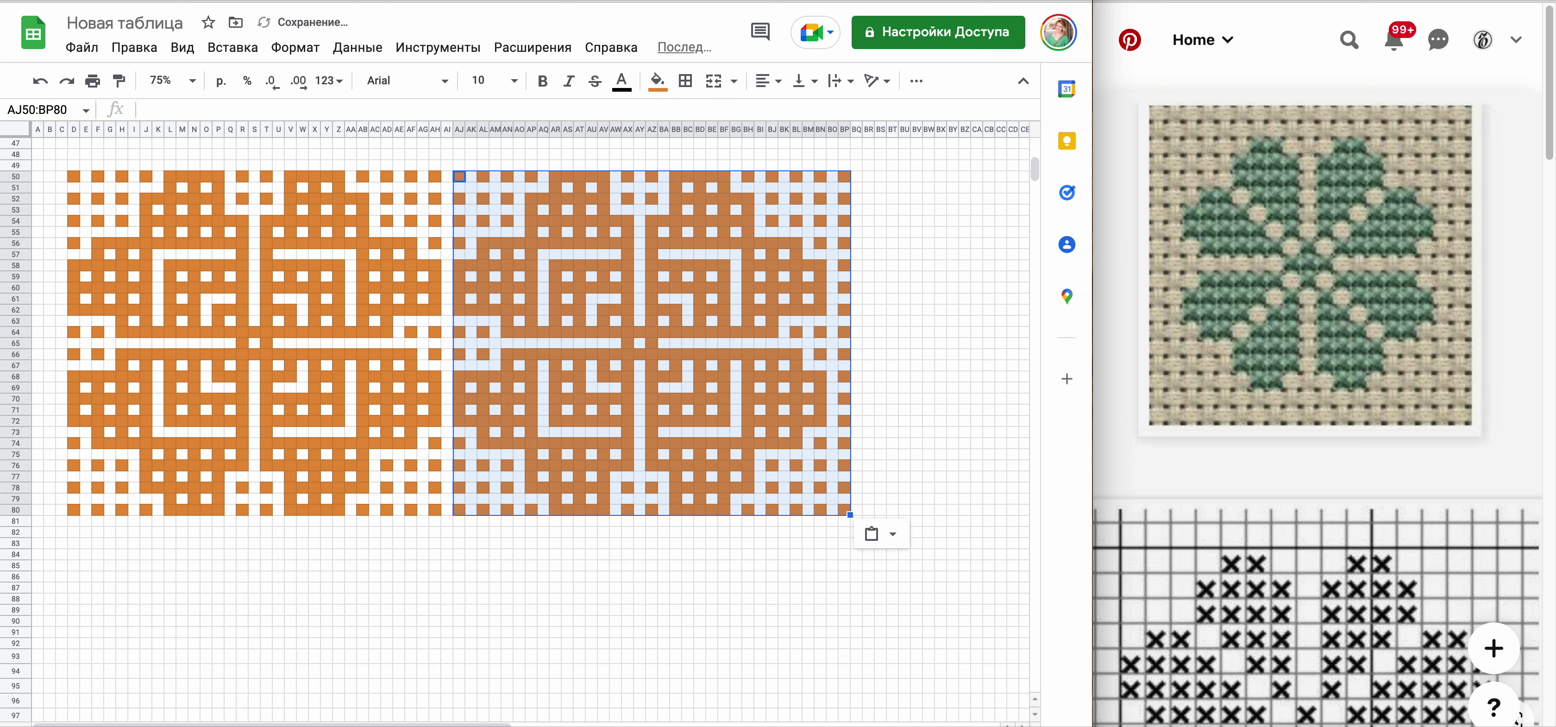
key("Down")
key("Down")
key("Down")
key("Down")
key("Down")
key("Down")
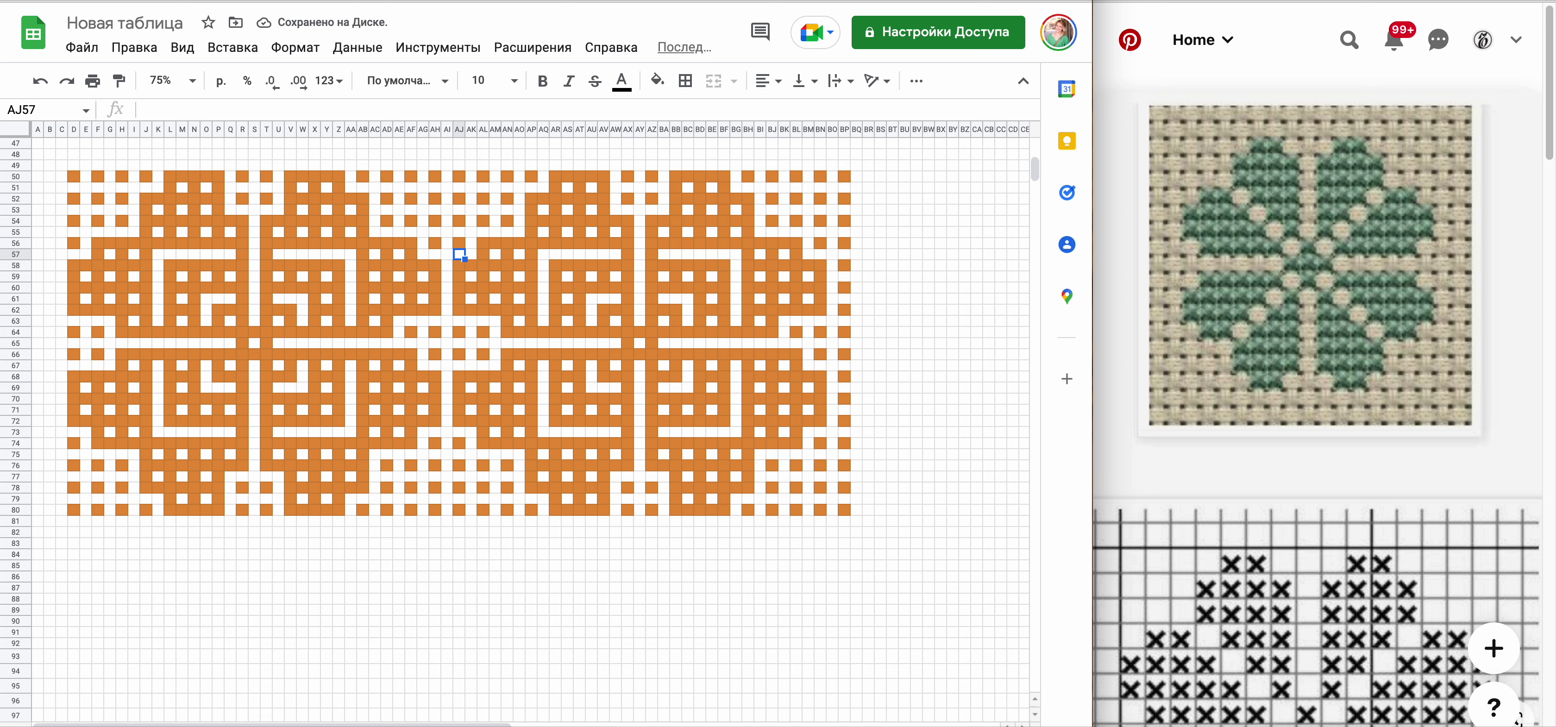
- Copy the two-tile strip and paste it below, starting at row 82
left_click_drag(73, 176, 846, 507)
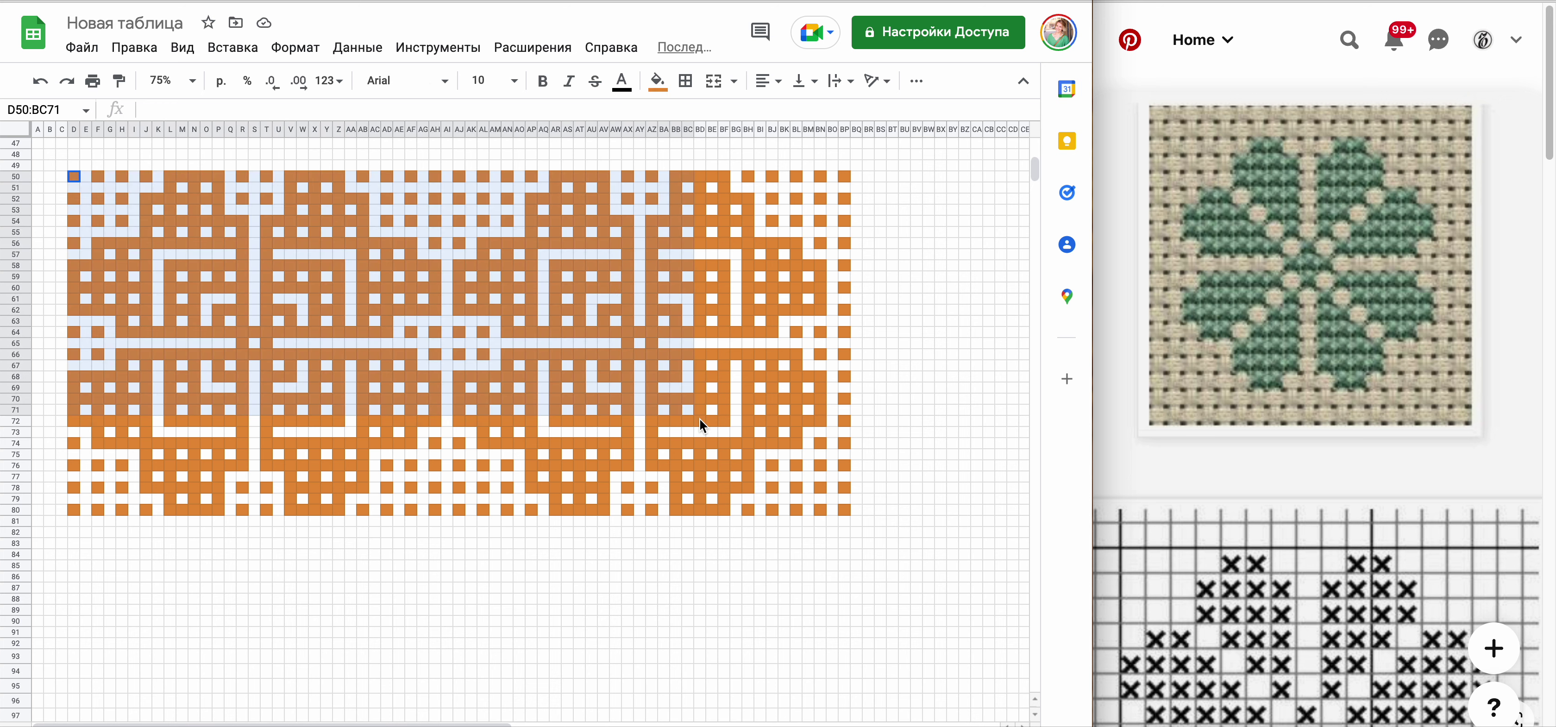
key("ctrl+c")
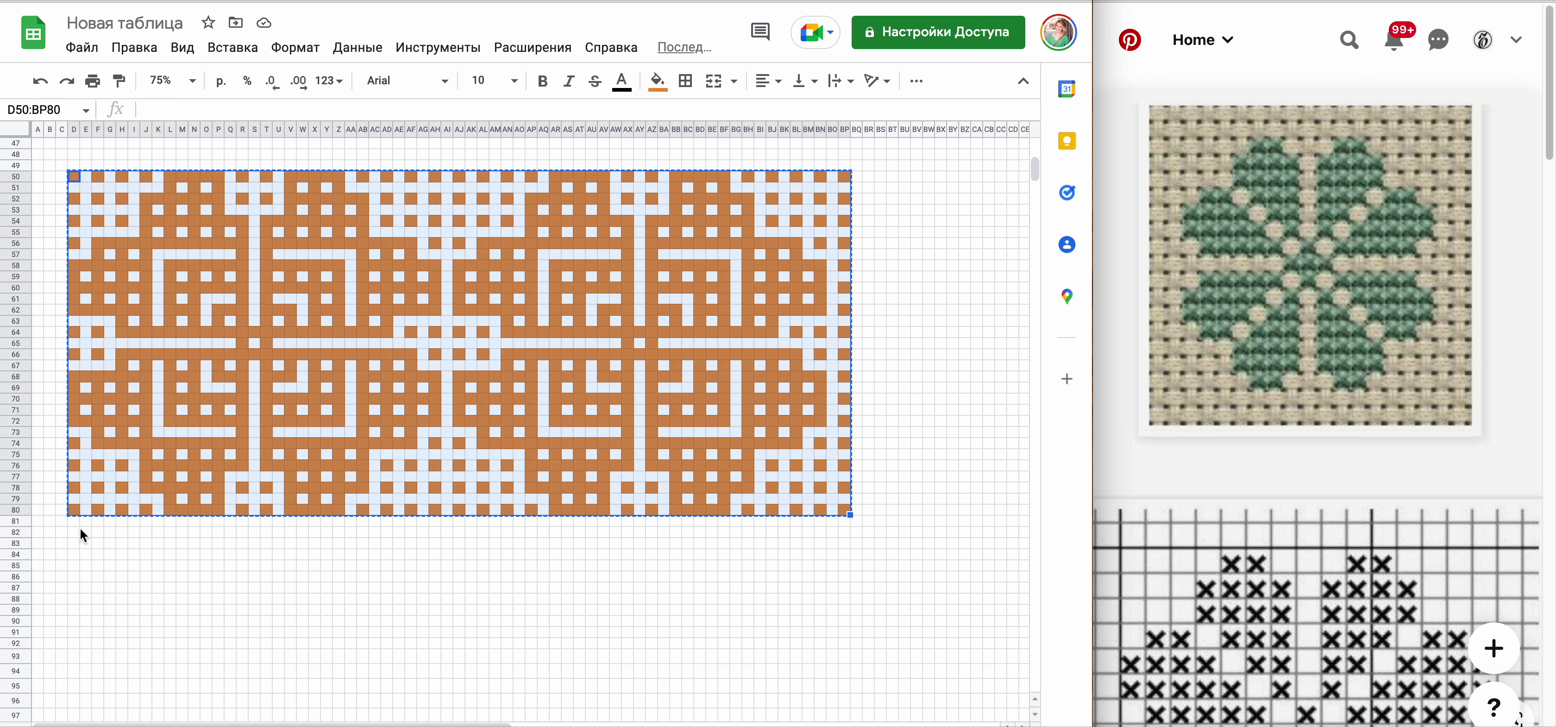
left_click(74, 532)
key("ctrl+v")
left_click(545, 455)
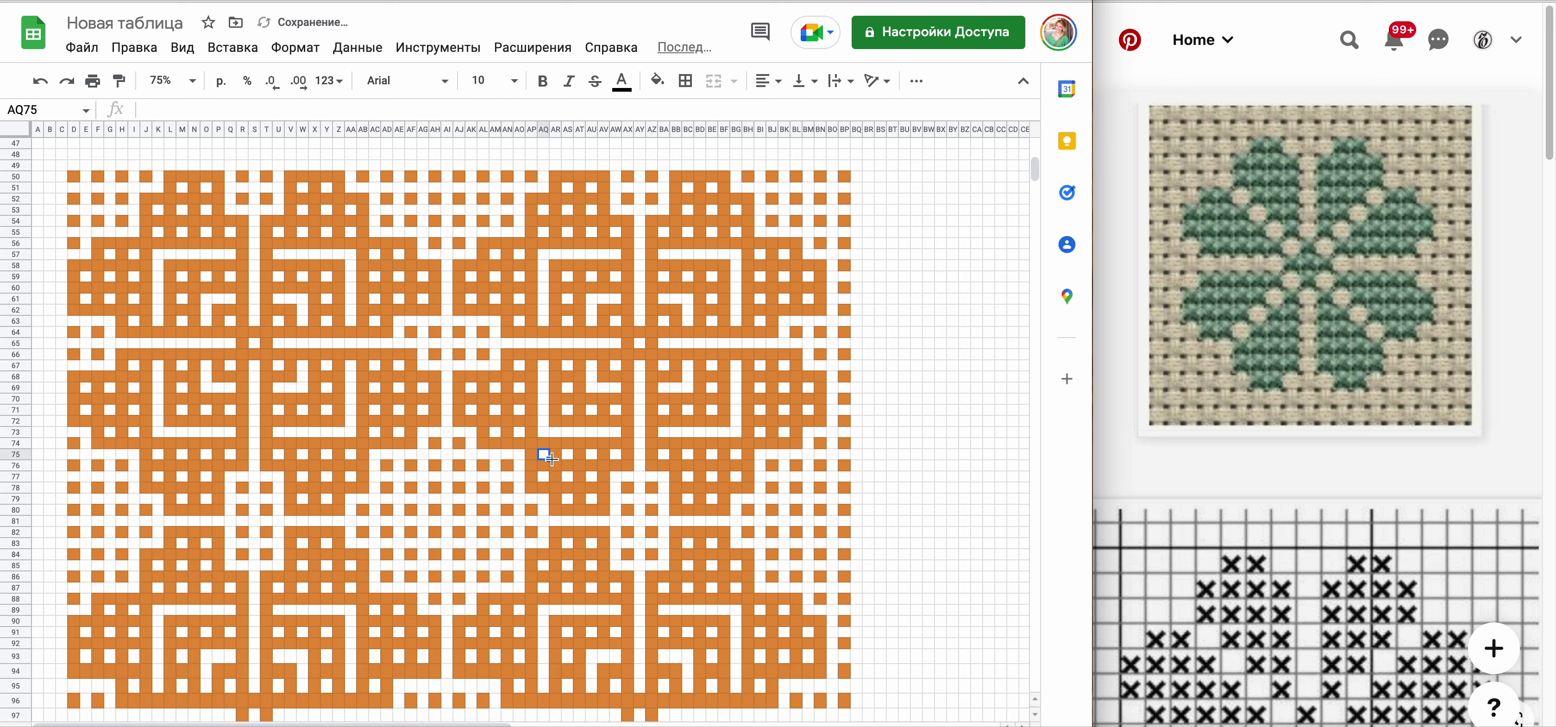
- Select row headers 75 through 114 of the orange pattern
scroll(774, 424, "down", 5)
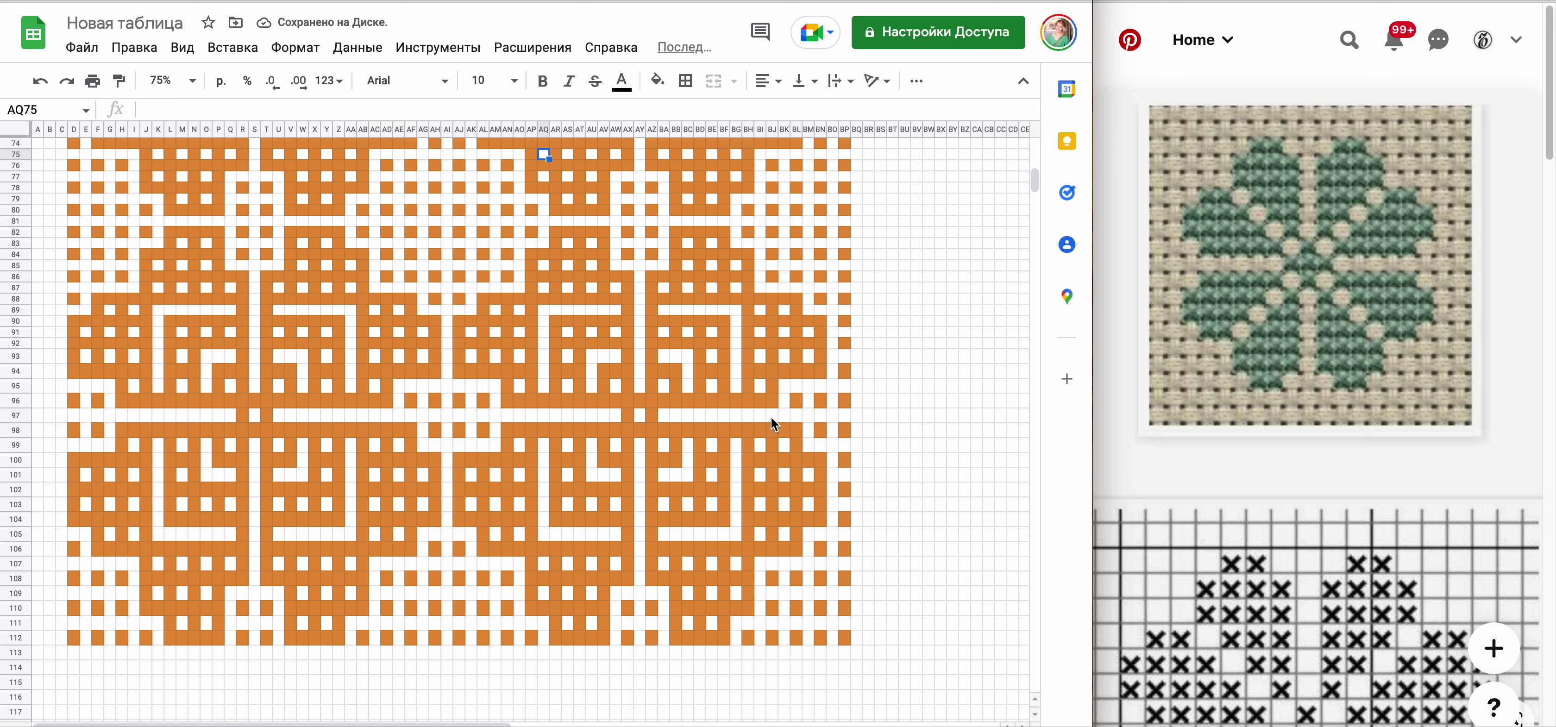
scroll(442, 411, "up", 1)
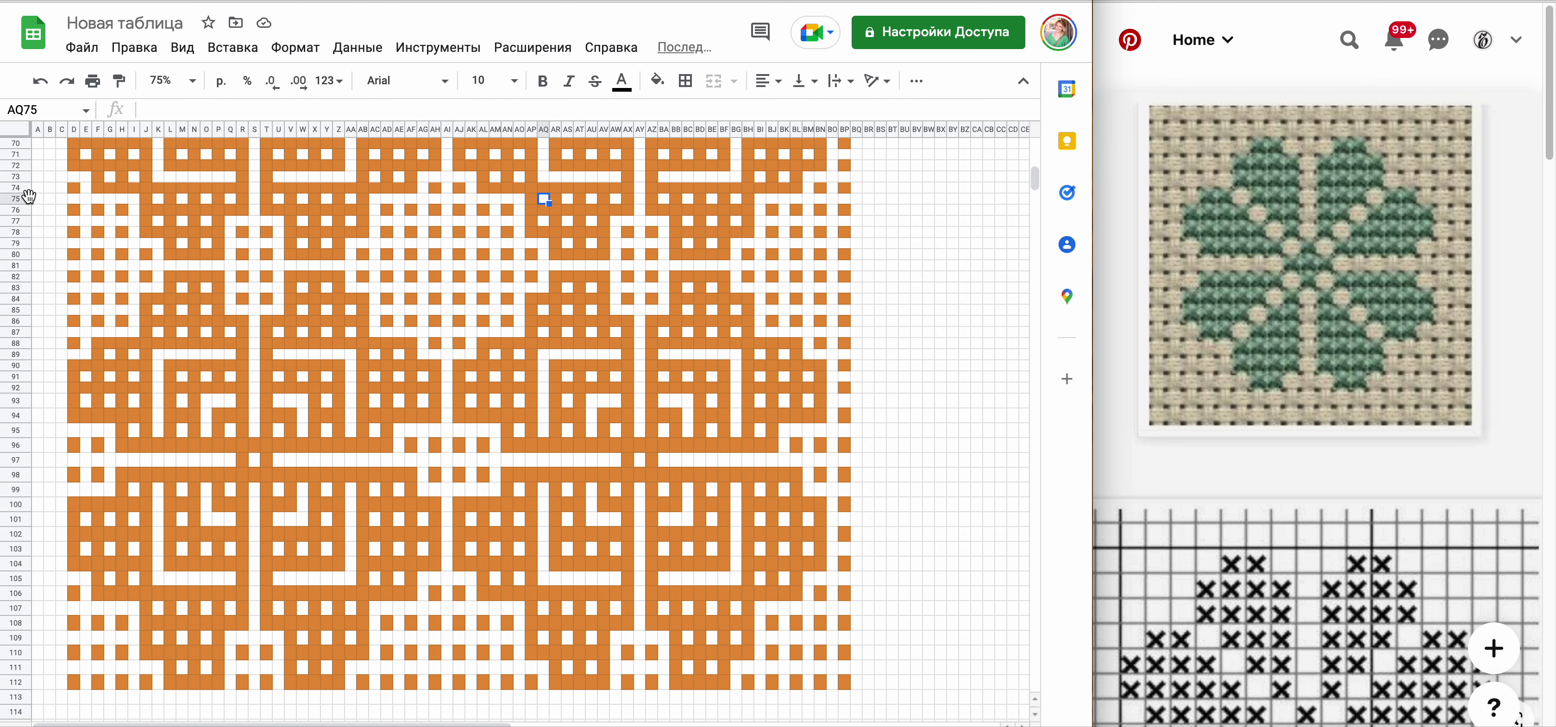
left_click_drag(21, 205, 15, 713)
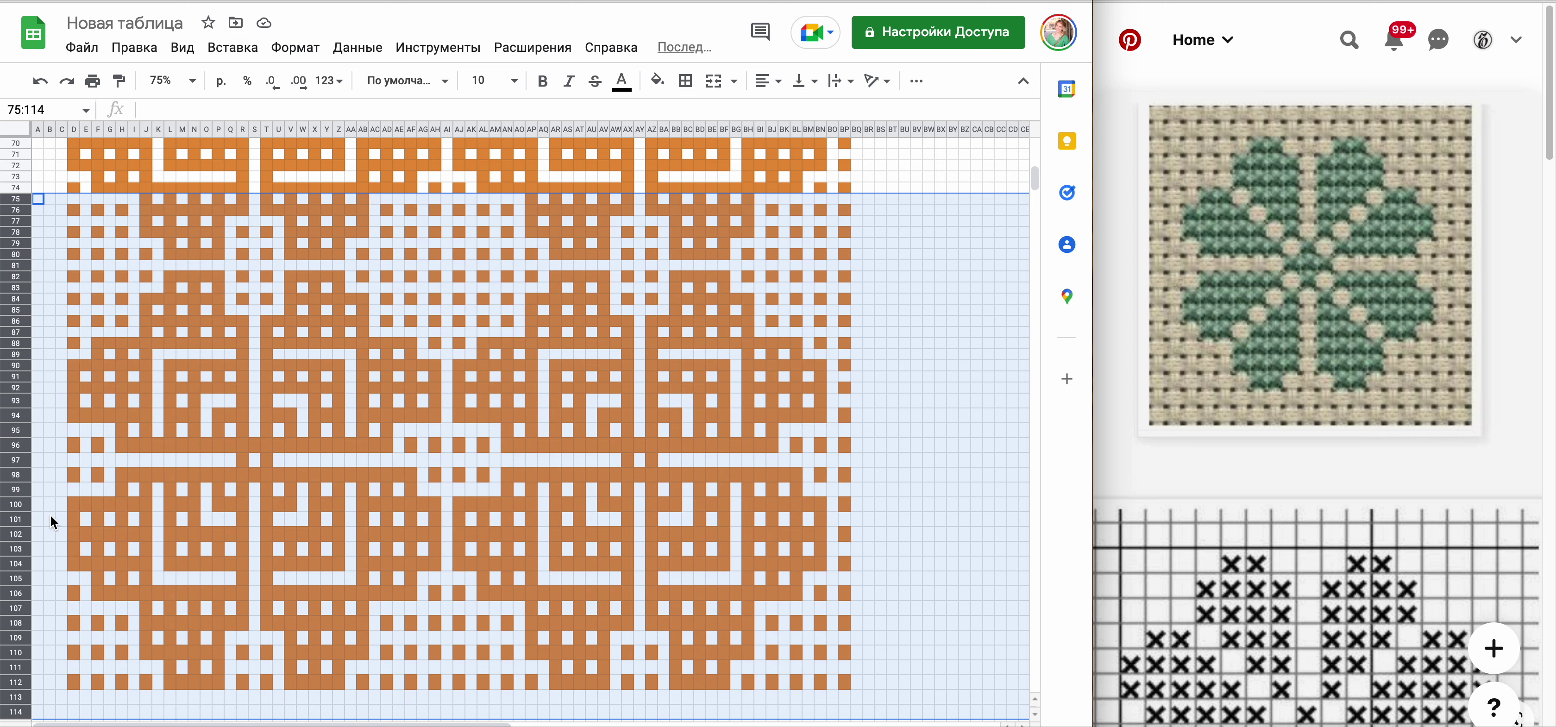
- Resize rows 75–114 to a fixed height of 16 px
right_click(9, 442)
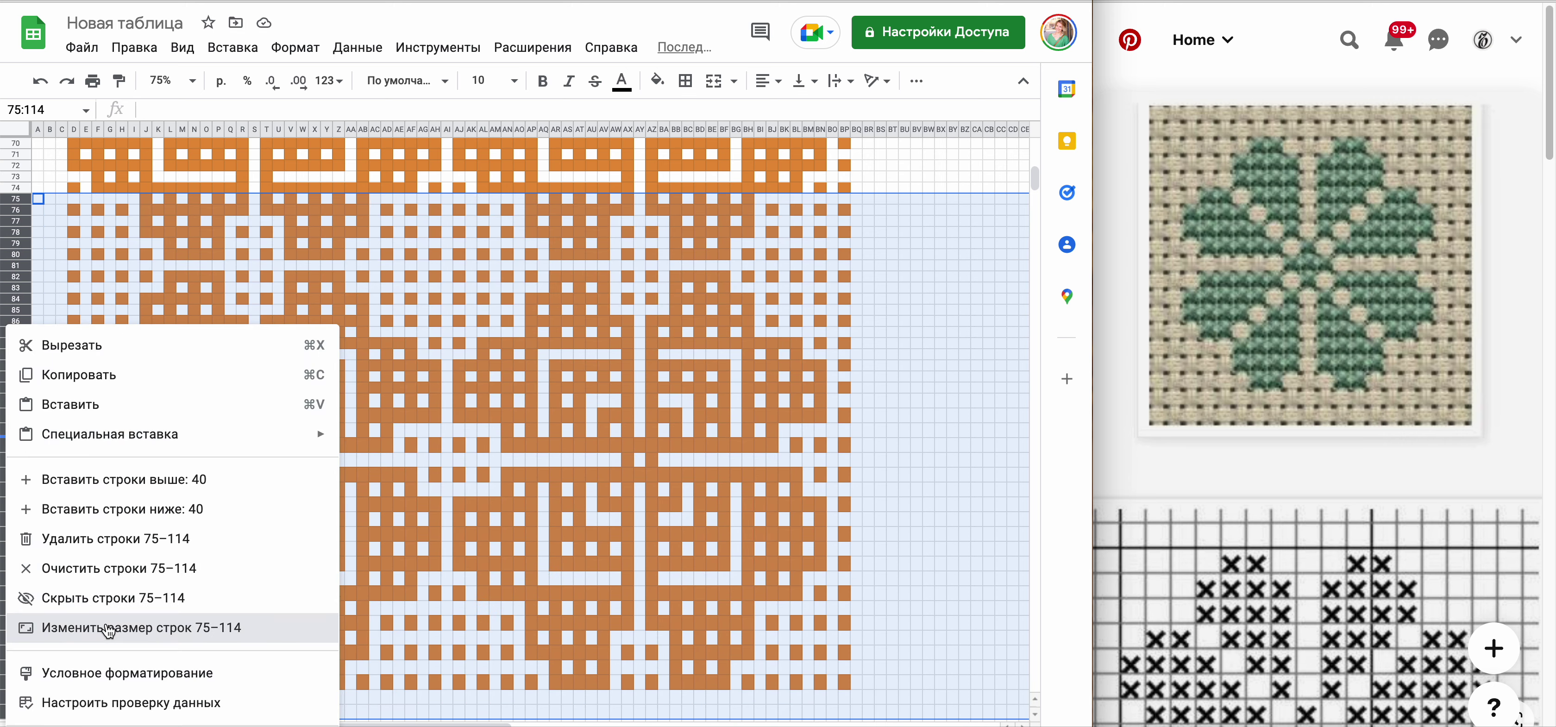
left_click(109, 627)
left_click(402, 351)
left_click(574, 486)
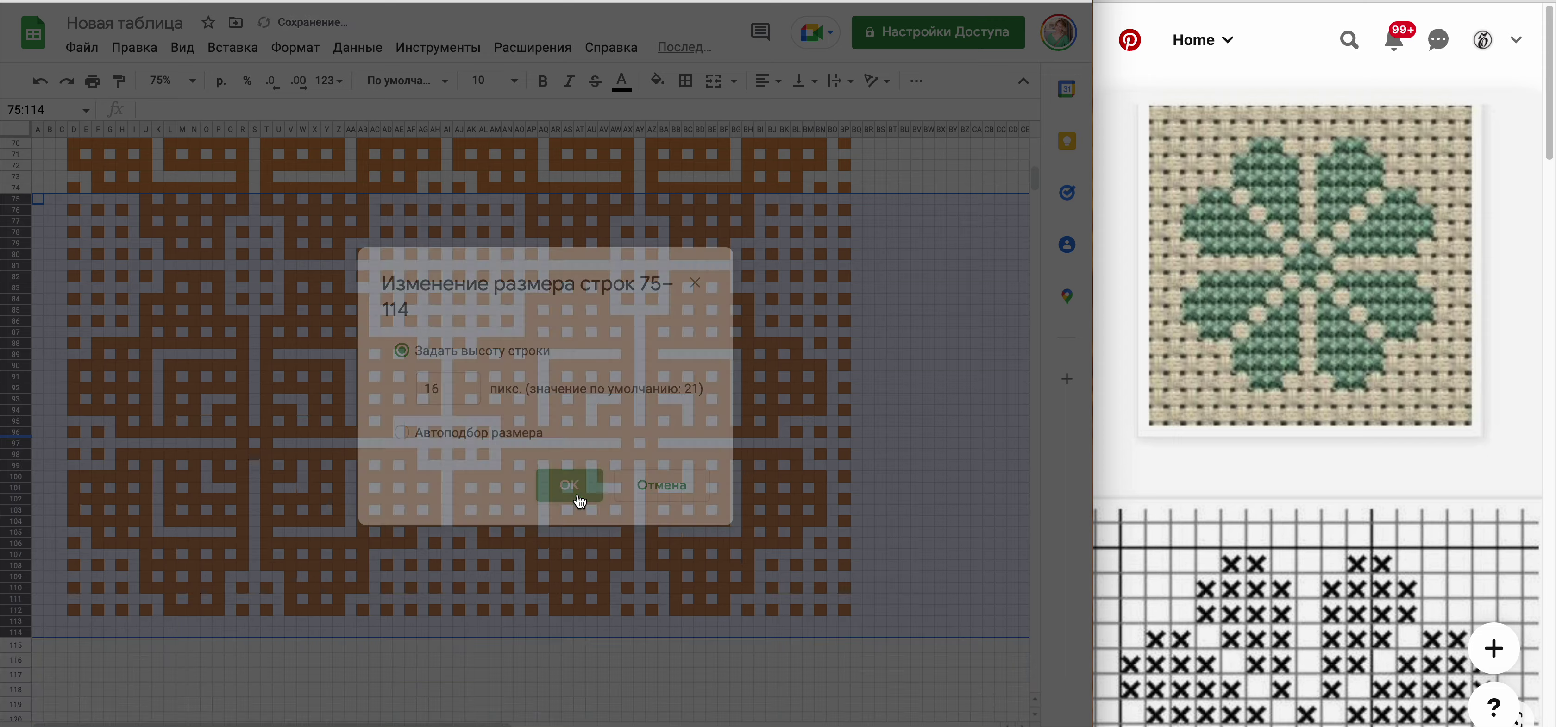
left_click(917, 409)
- Copy the orange pattern block D50:BP112 and paste it at BR50
scroll(785, 387, "up", 5)
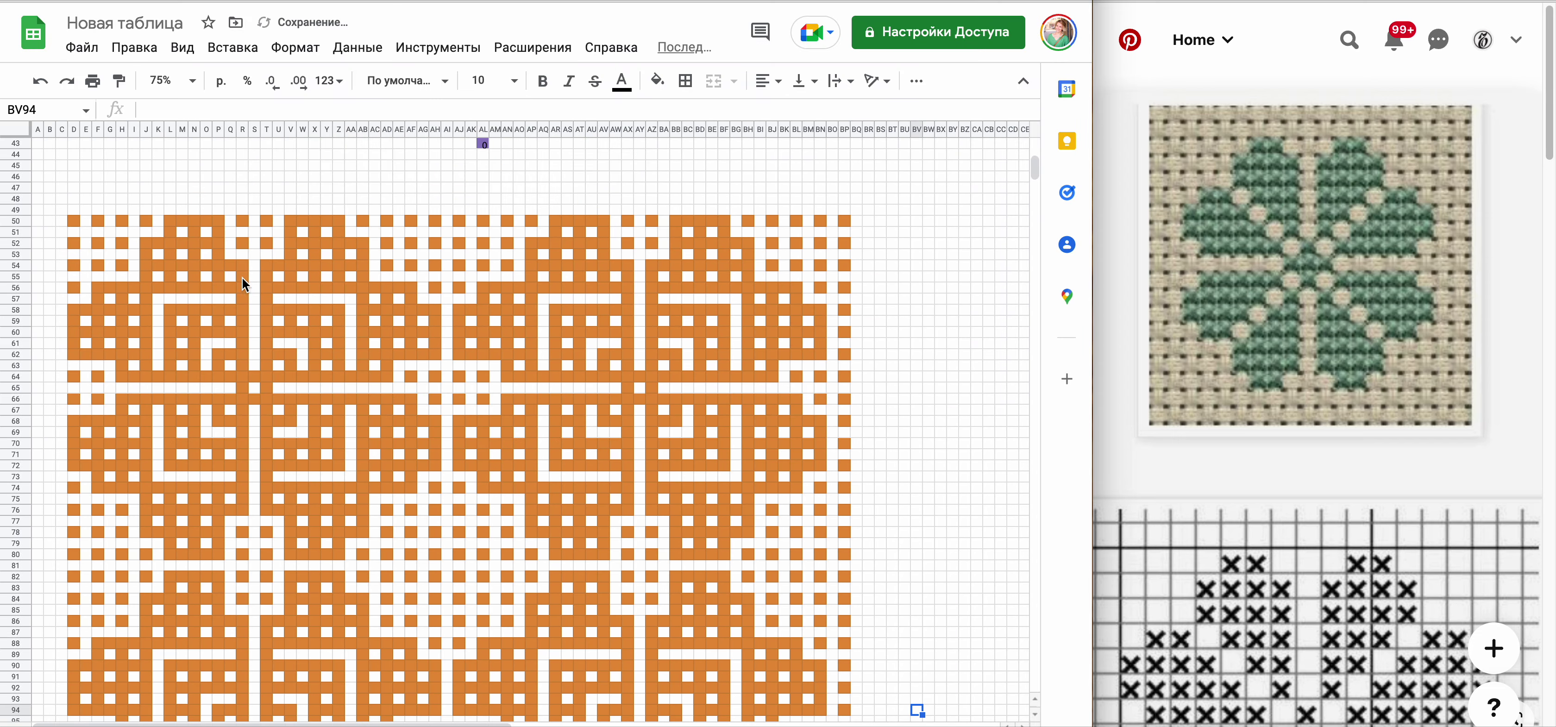
mouse_move(76, 222)
left_mouse_down()
mouse_move(838, 553)
mouse_move(845, 520)
left_mouse_up()
key("ctrl+c")
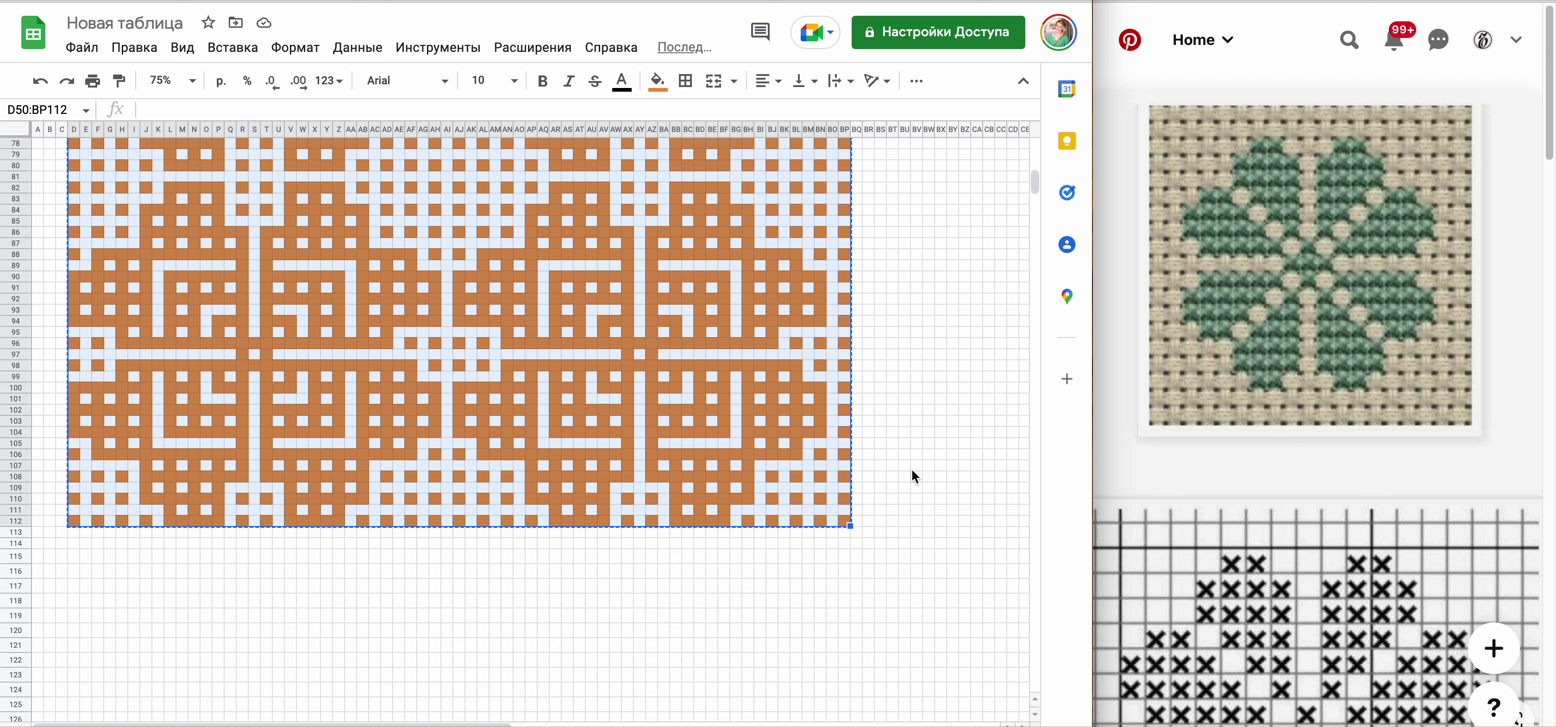
left_click(865, 177)
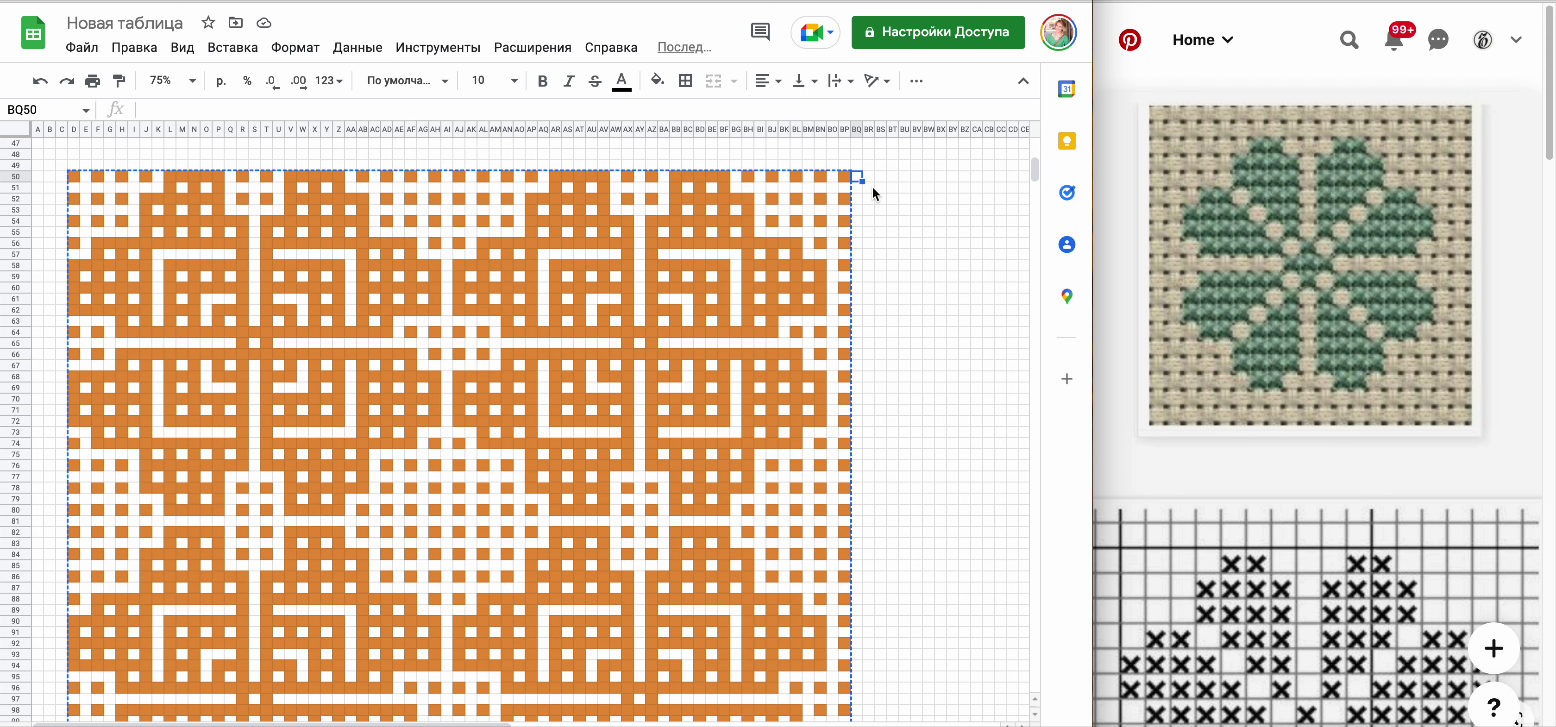
key("ctrl+v")
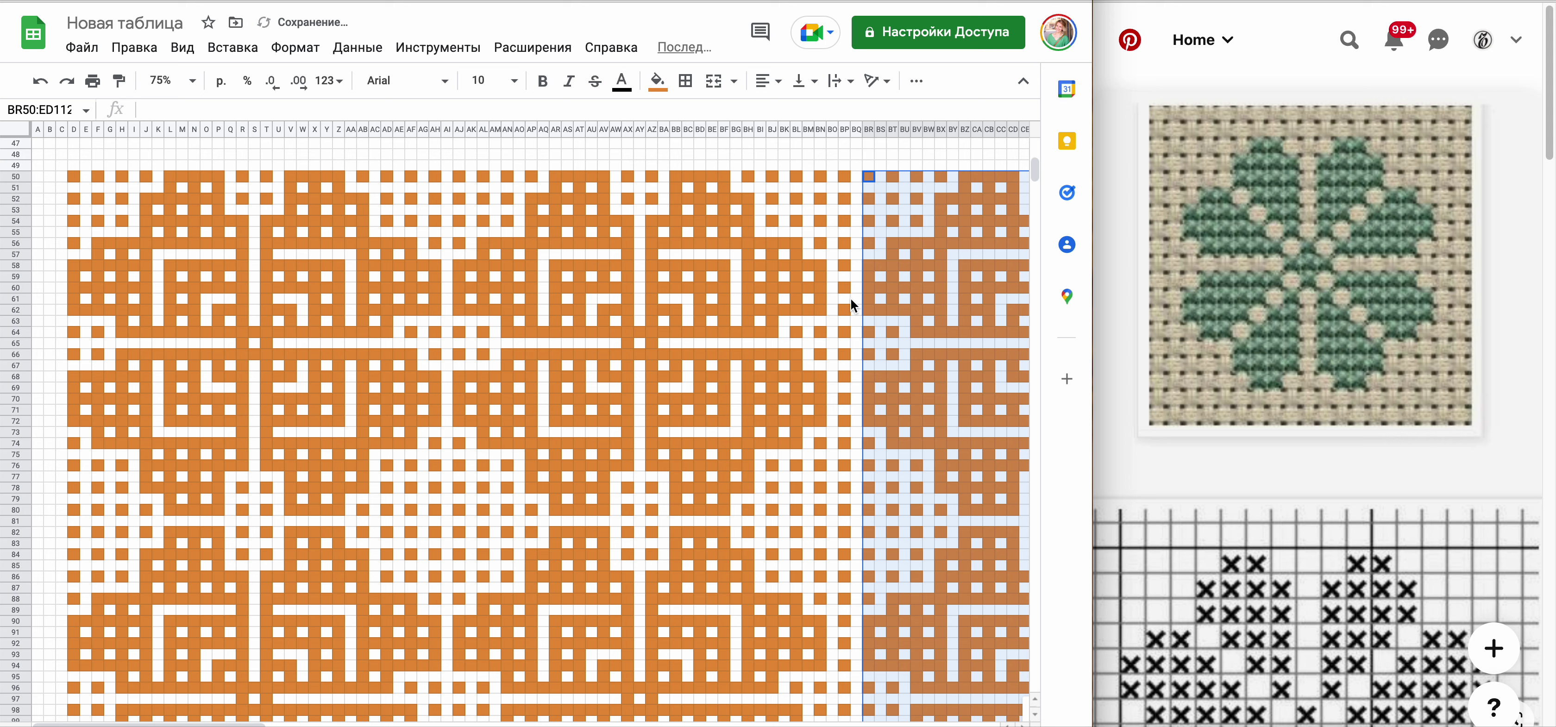
left_click(352, 654)
left_click(193, 83)
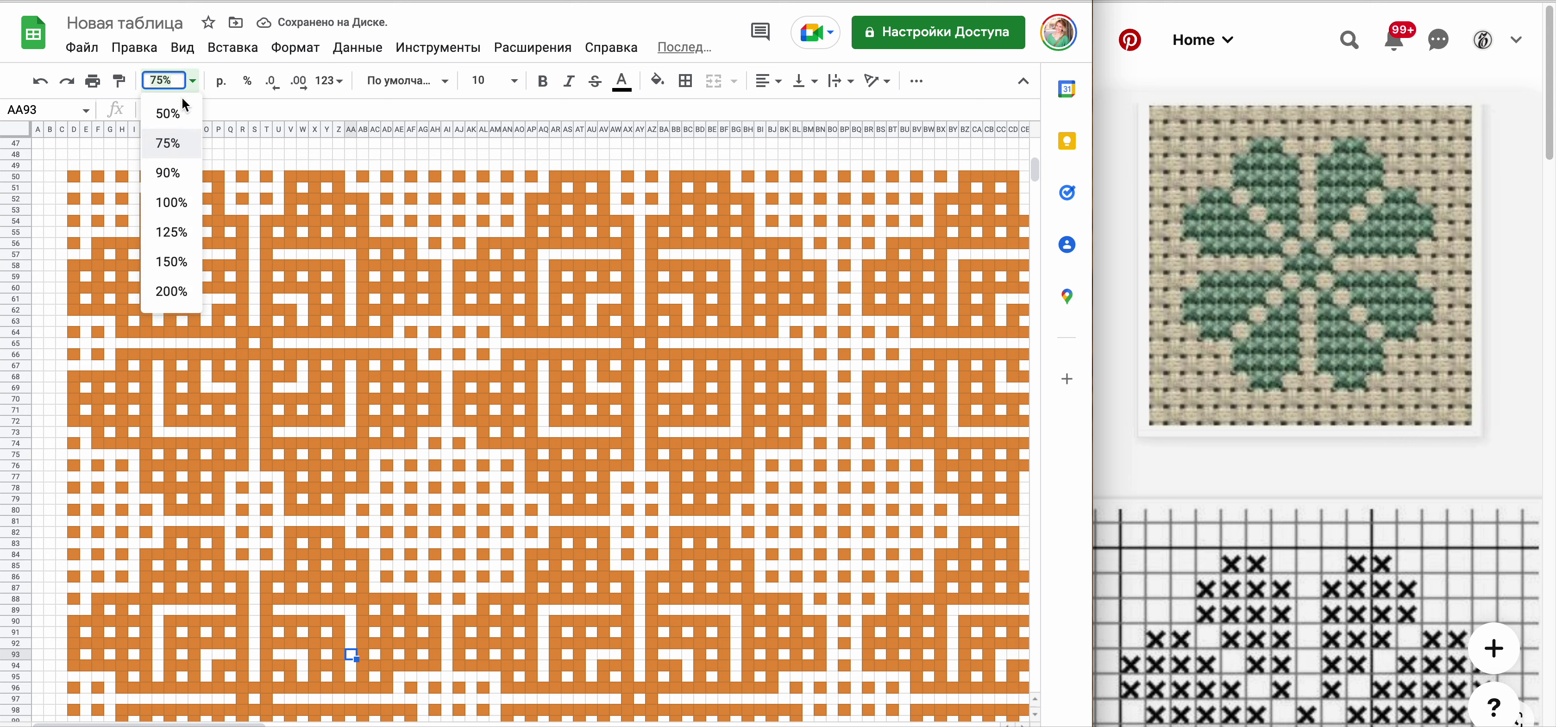
- Zoom to 50% and resize columns CH–DP to 16 px wide
left_click(167, 111)
left_click(761, 298)
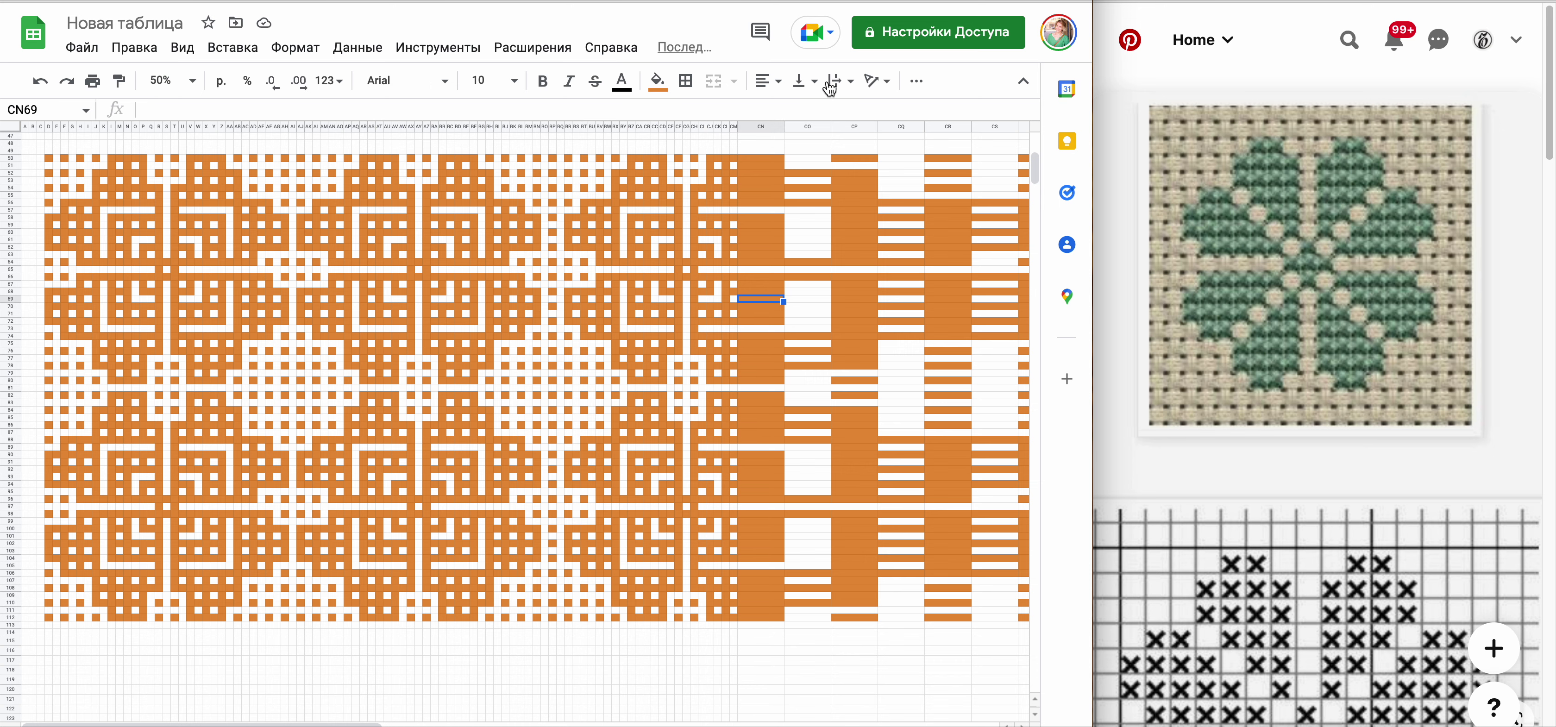
left_click_drag(695, 125, 1093, 141)
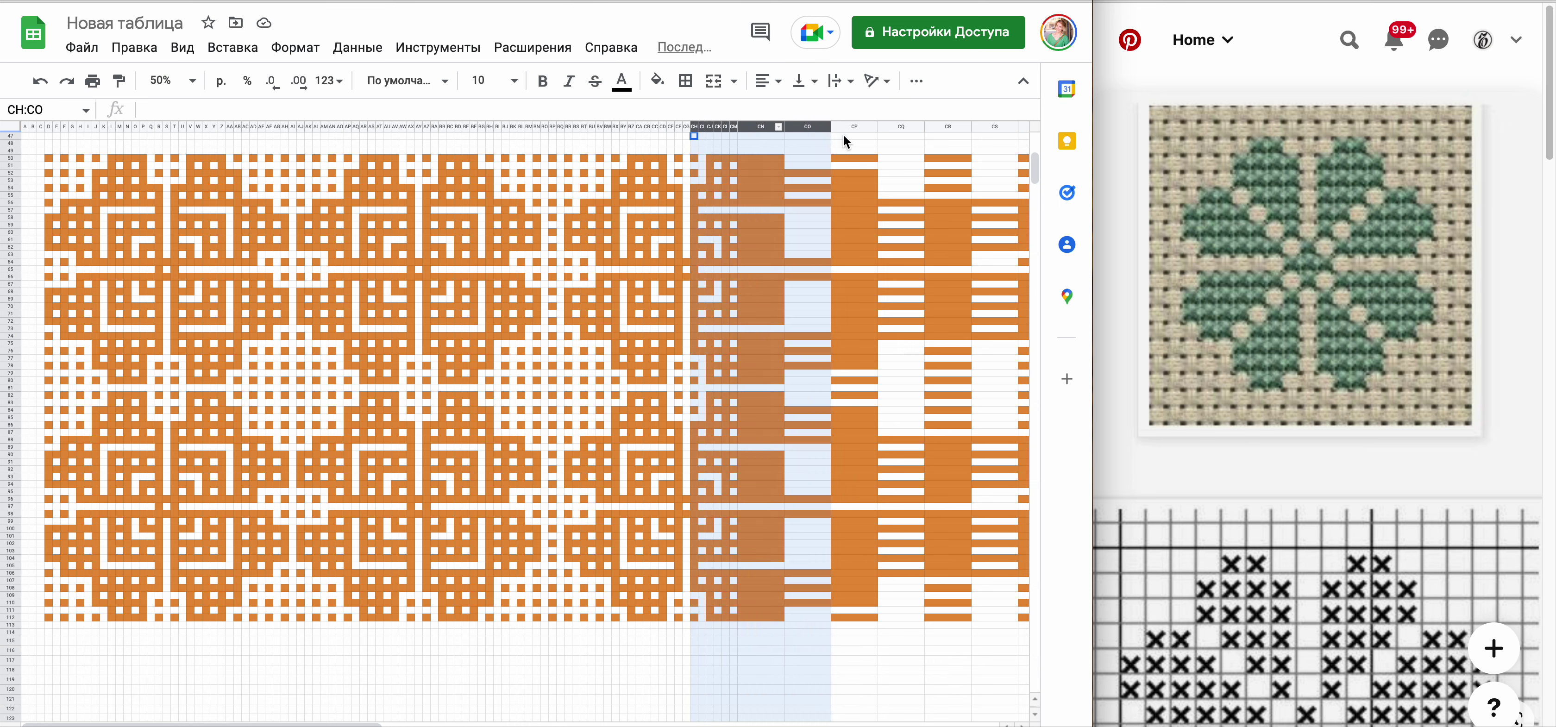
left_click_drag(1093, 145, 972, 159)
right_click(530, 301)
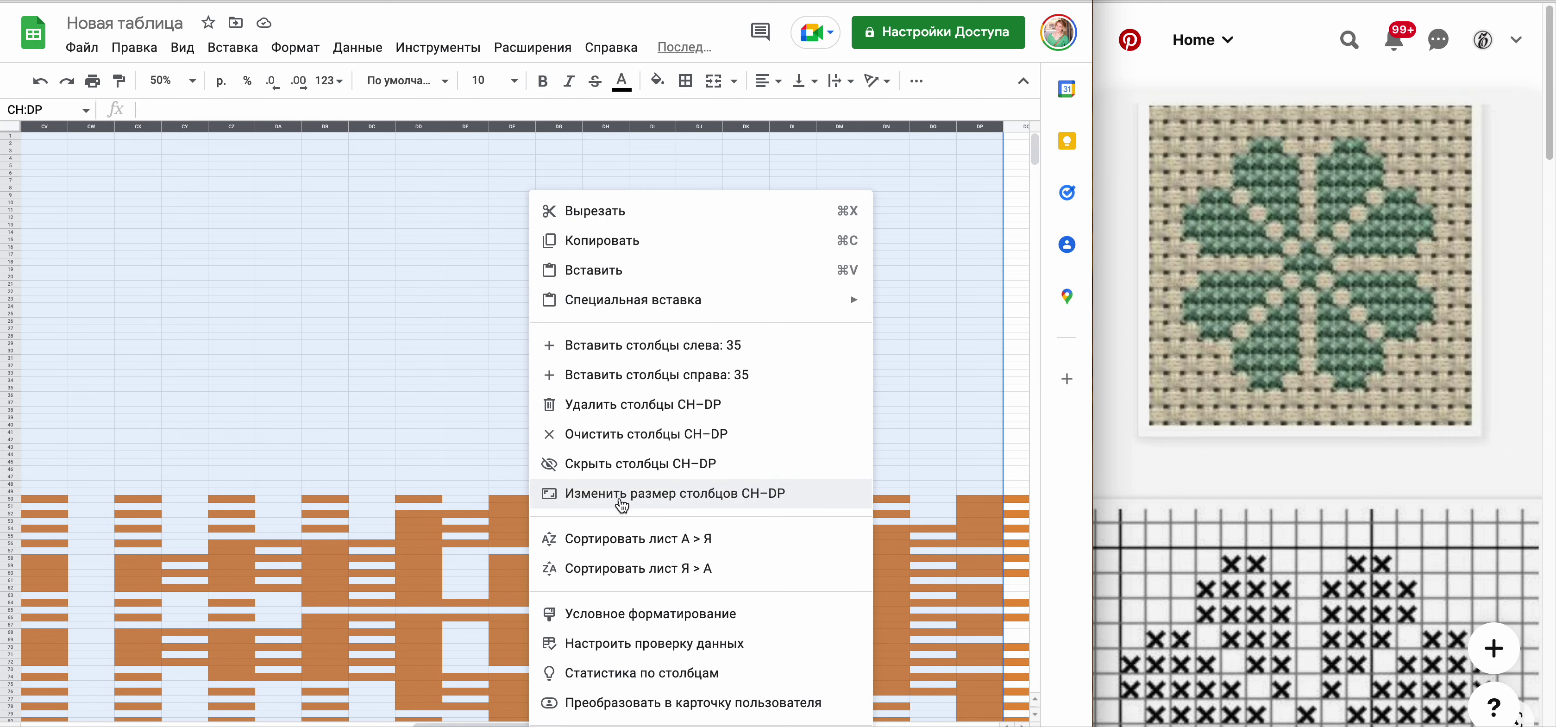
left_click(619, 493)
left_click(620, 477)
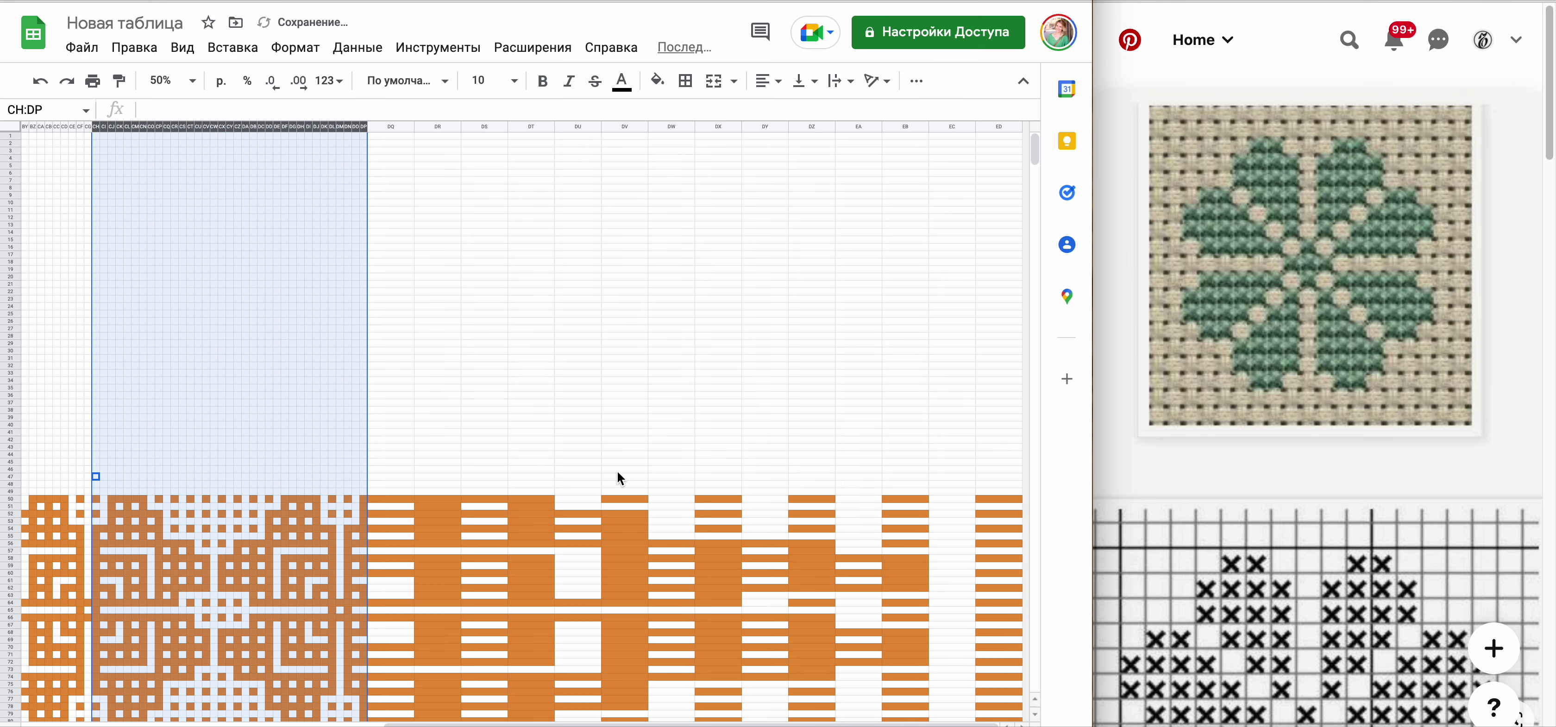
left_click(483, 320)
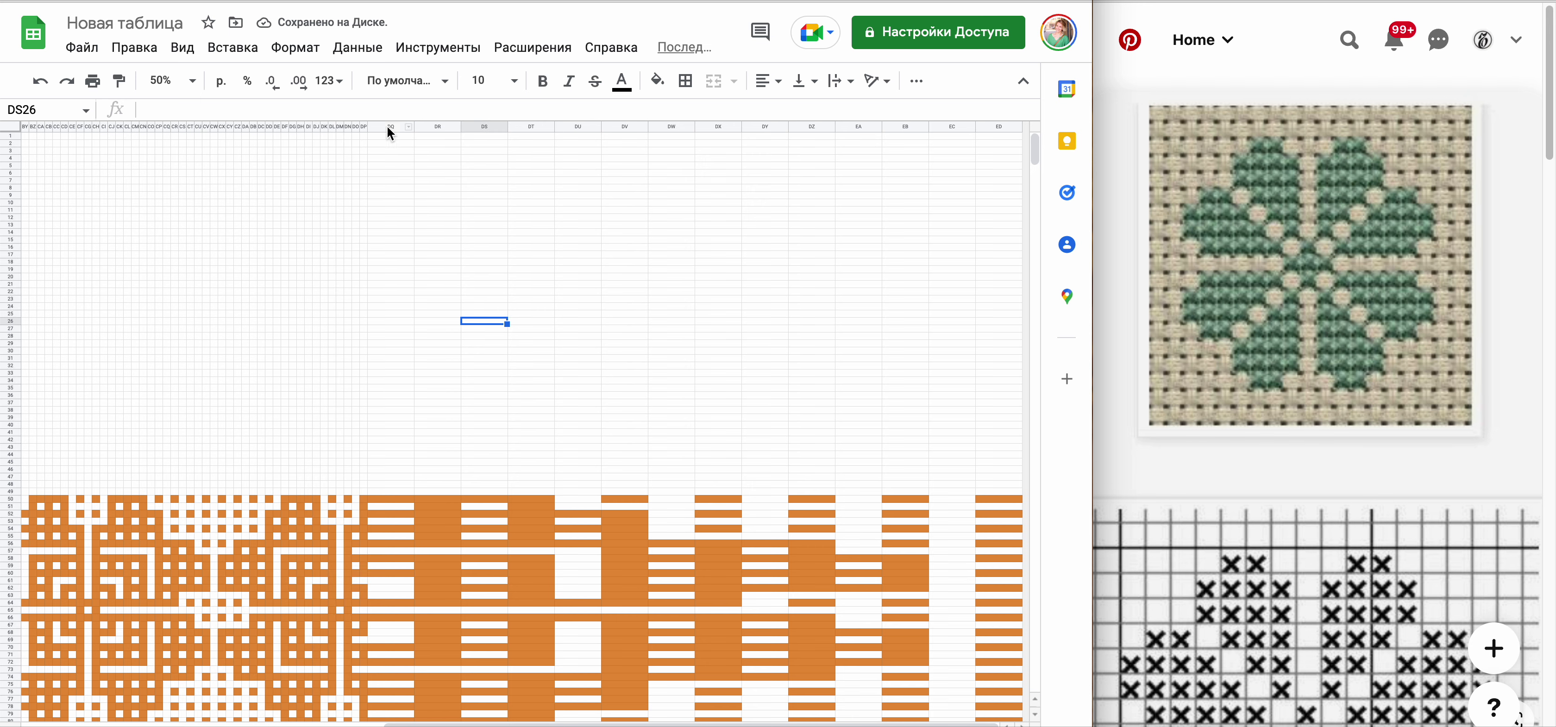
- Resize columns DQ–EC to 17 px wide
left_click_drag(391, 126, 951, 139)
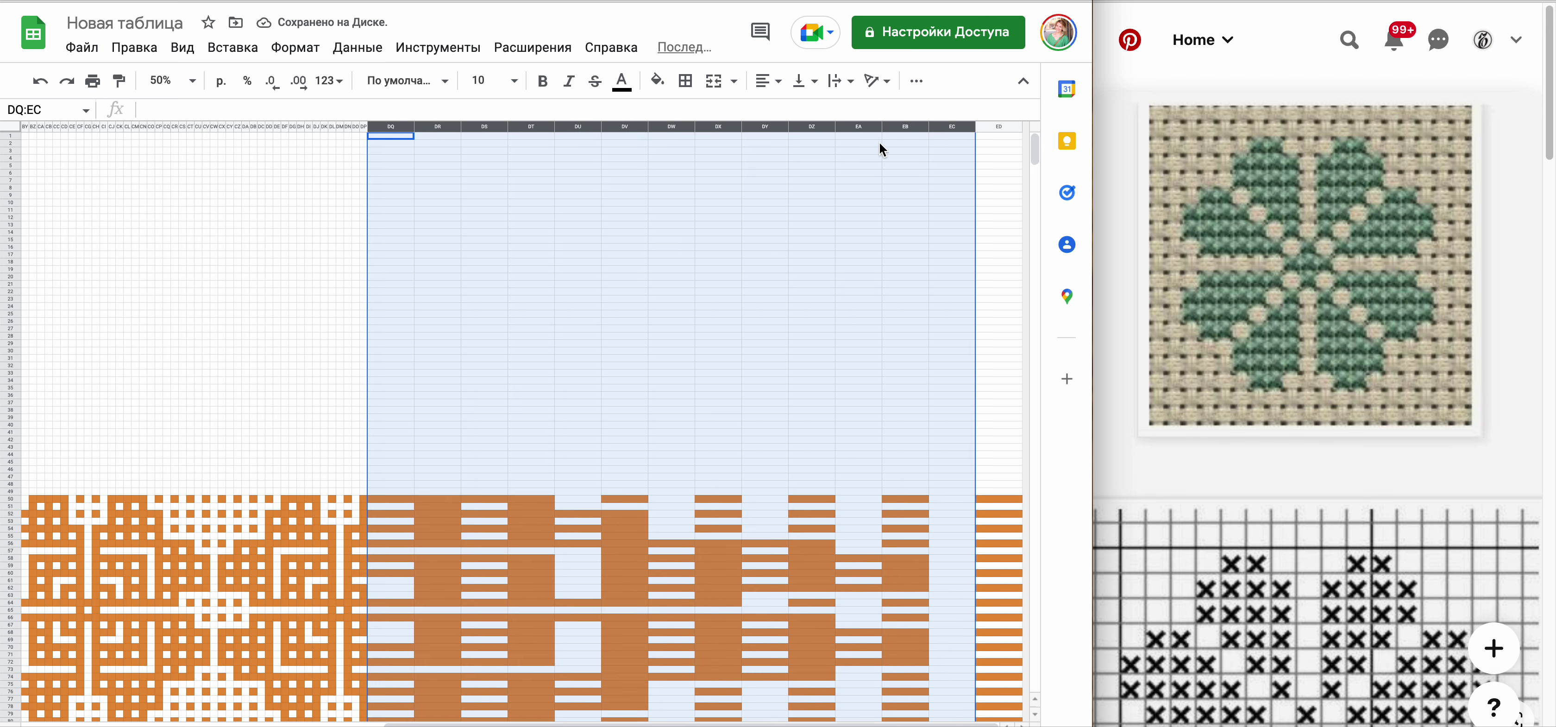
right_click(739, 311)
left_click(749, 493)
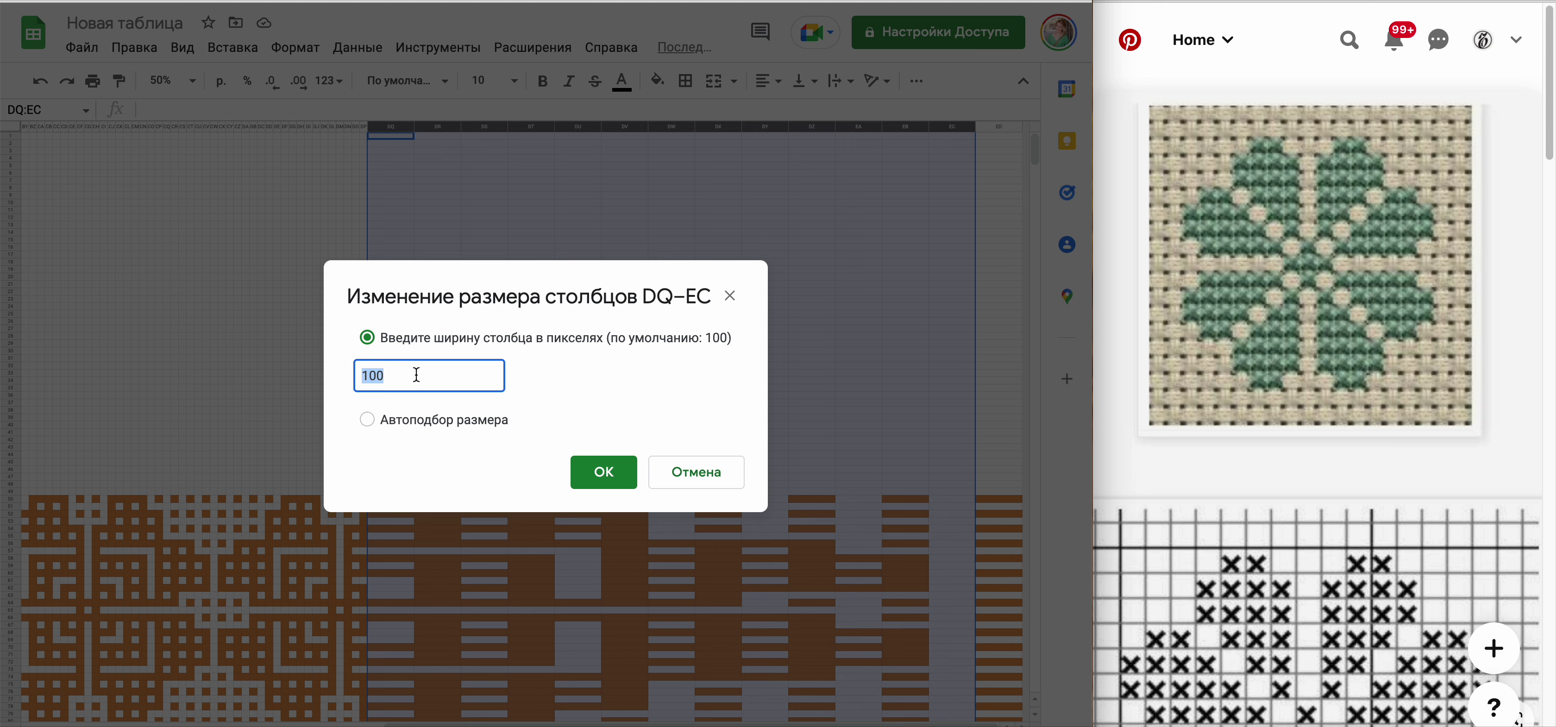
type("17")
key("Return")
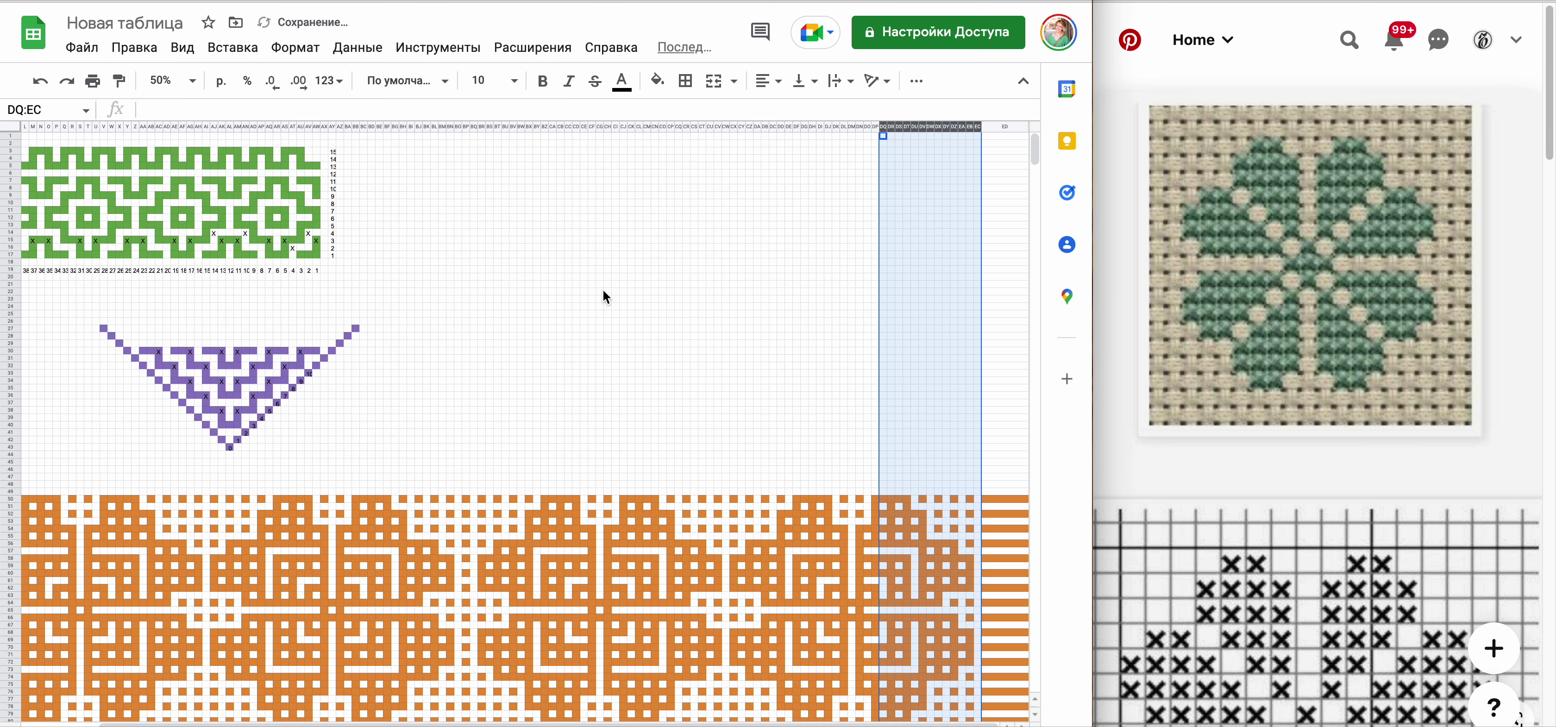
left_click(630, 292)
scroll(538, 519, "down", 5)
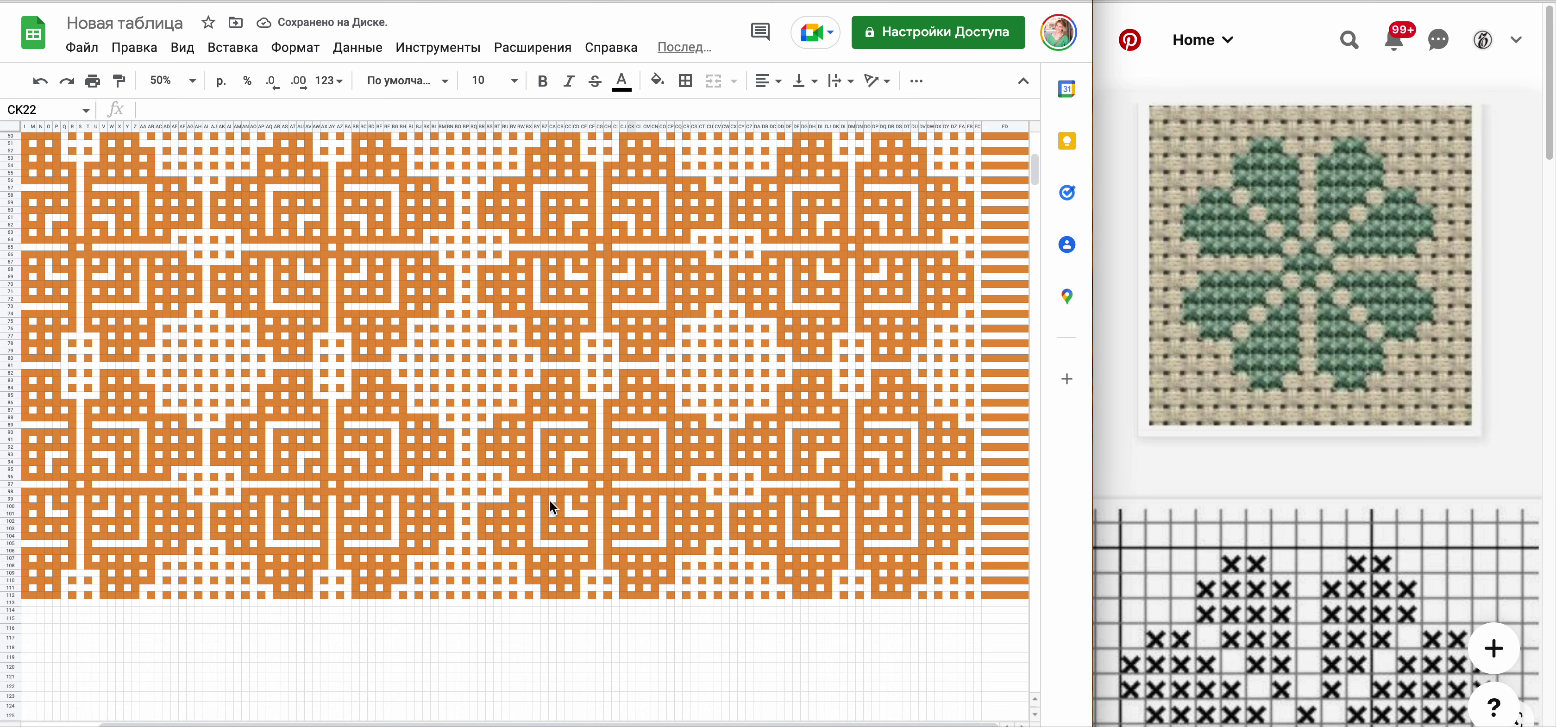
left_click_drag(411, 724, 337, 723)
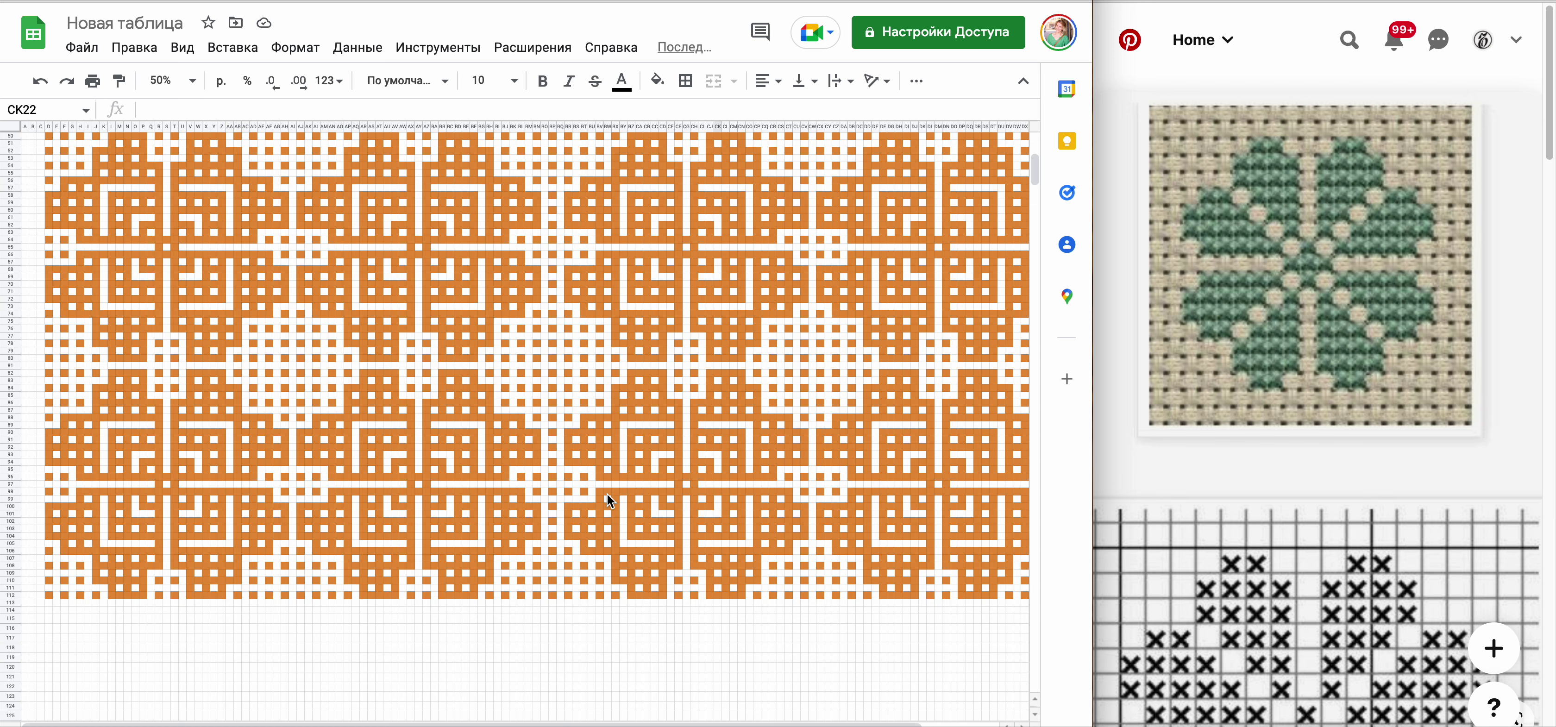
scroll(607, 494, "up", 1)
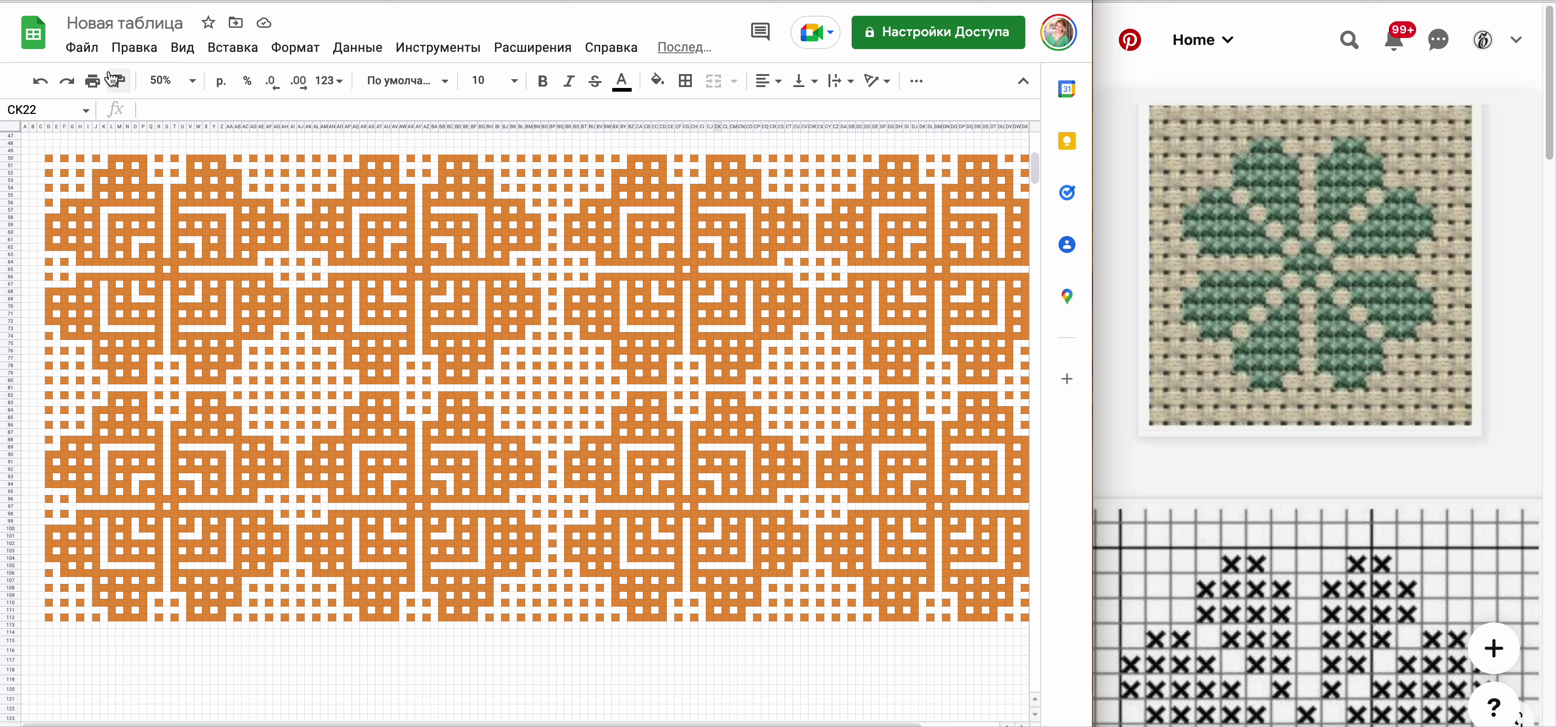
left_click(82, 47)
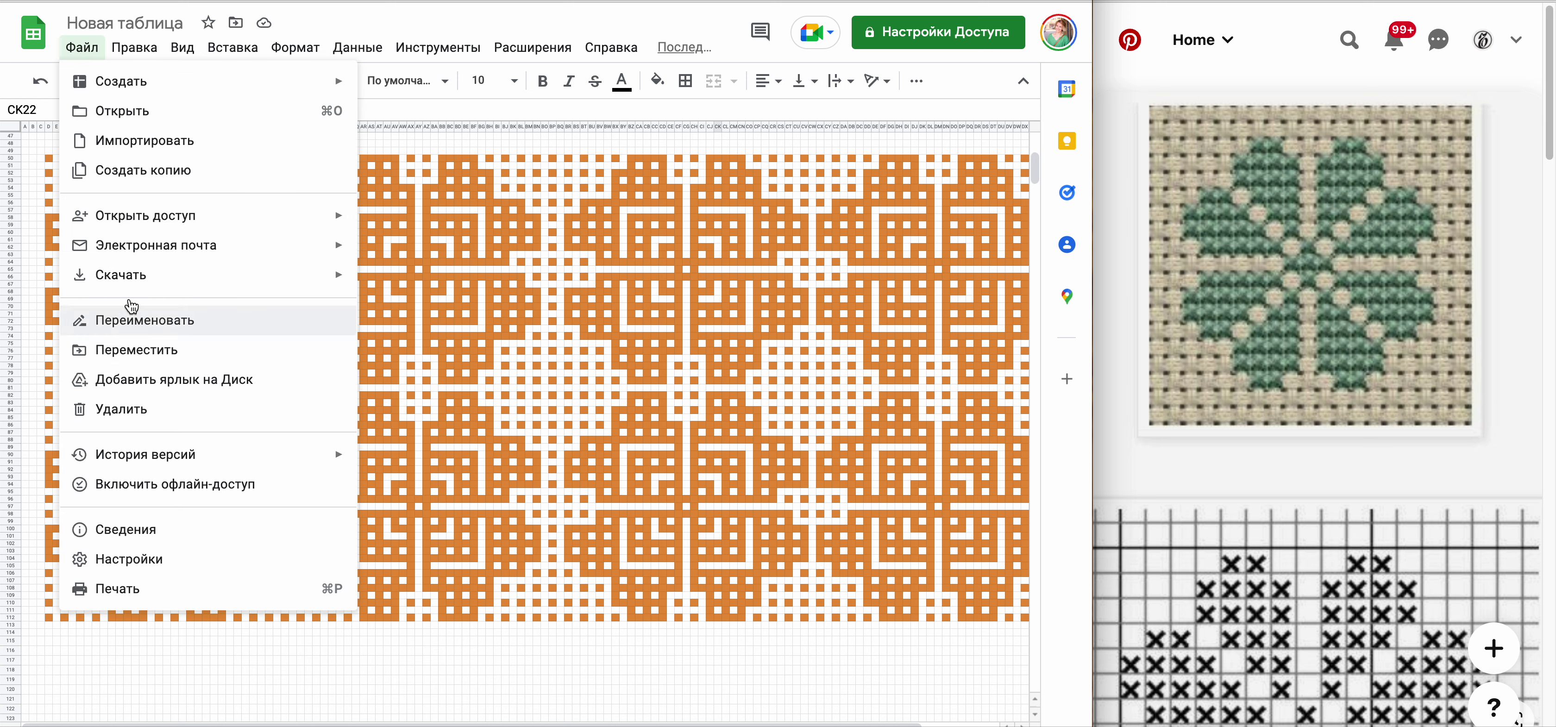
mouse_move(122, 275)
left_click(409, 343)
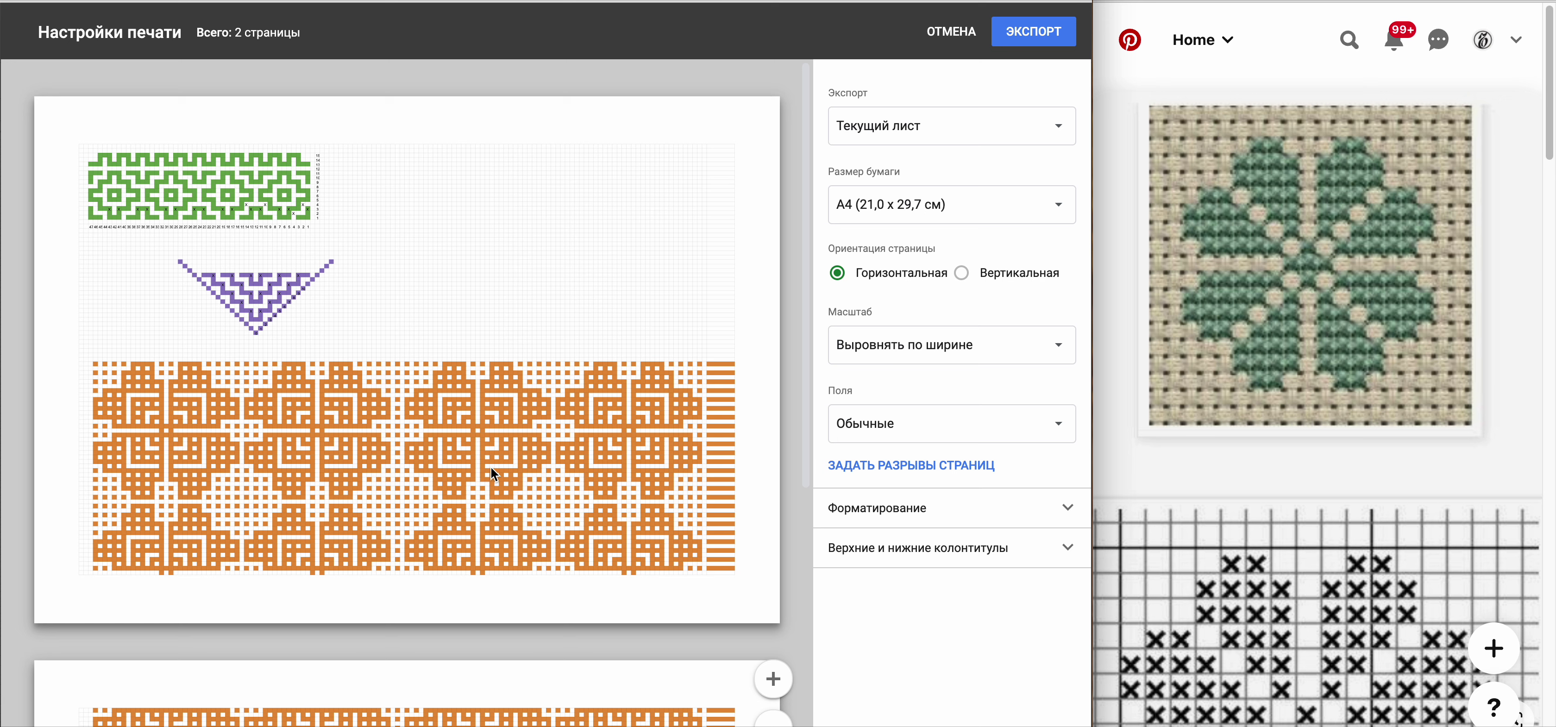
scroll(493, 455, "down", 3)
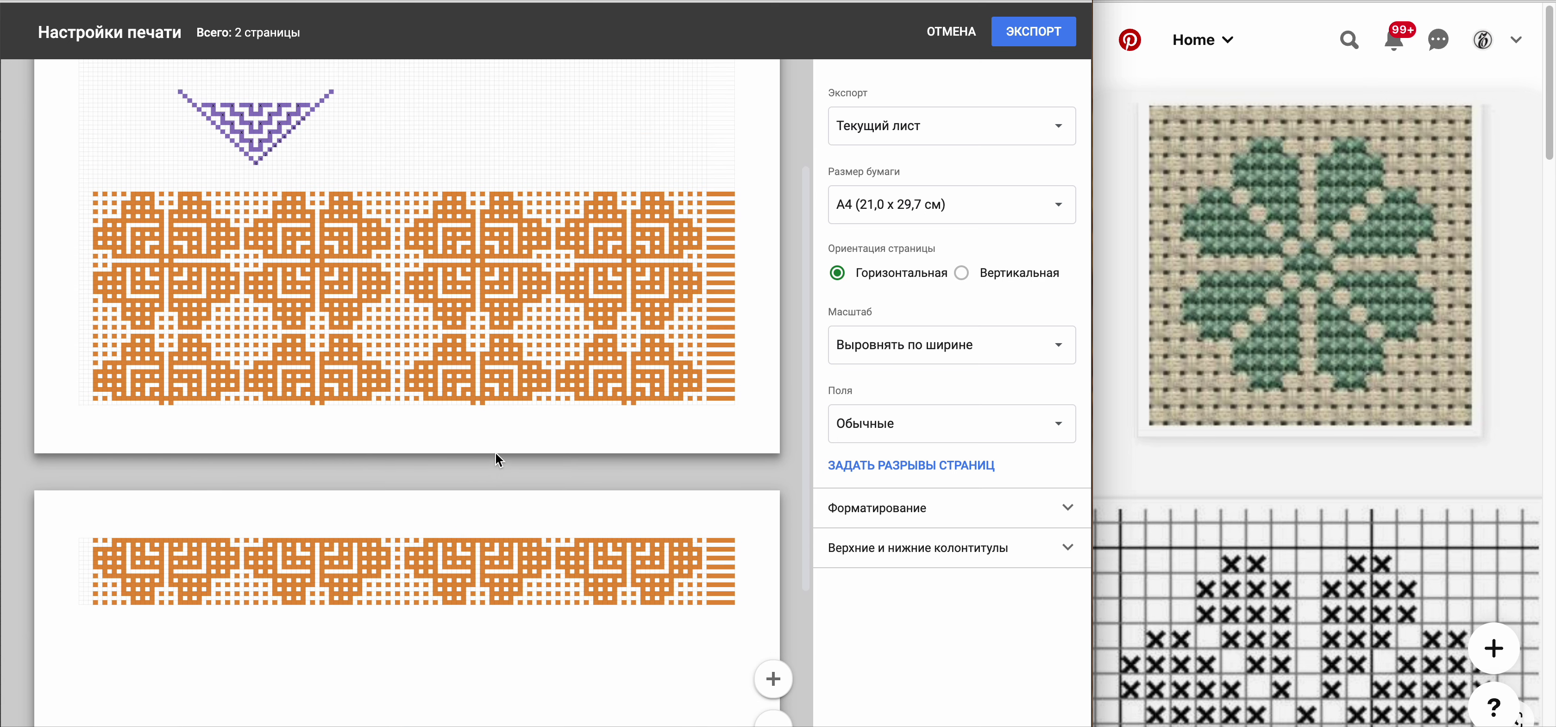
scroll(496, 454, "up", 1)
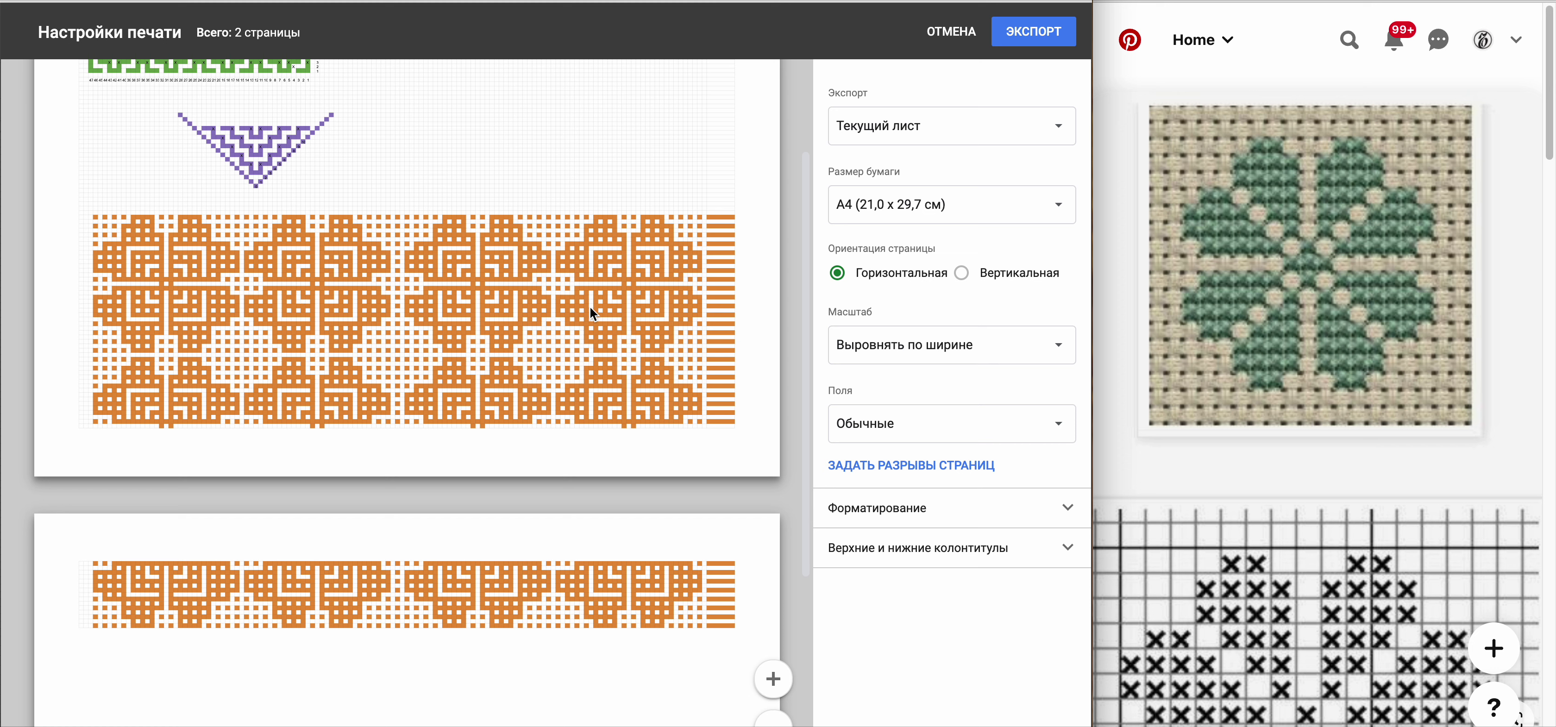
left_click(951, 33)
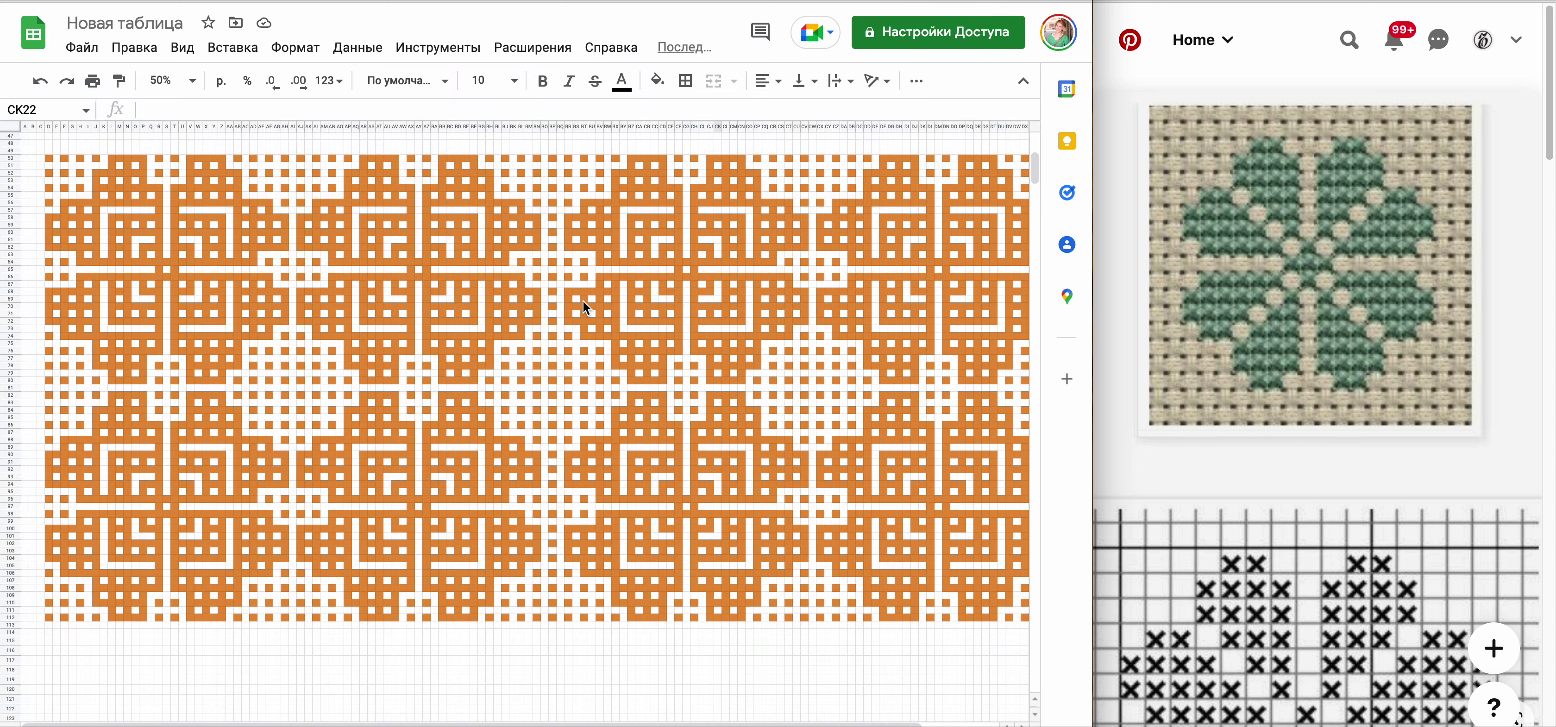
scroll(583, 302, "up", 2)
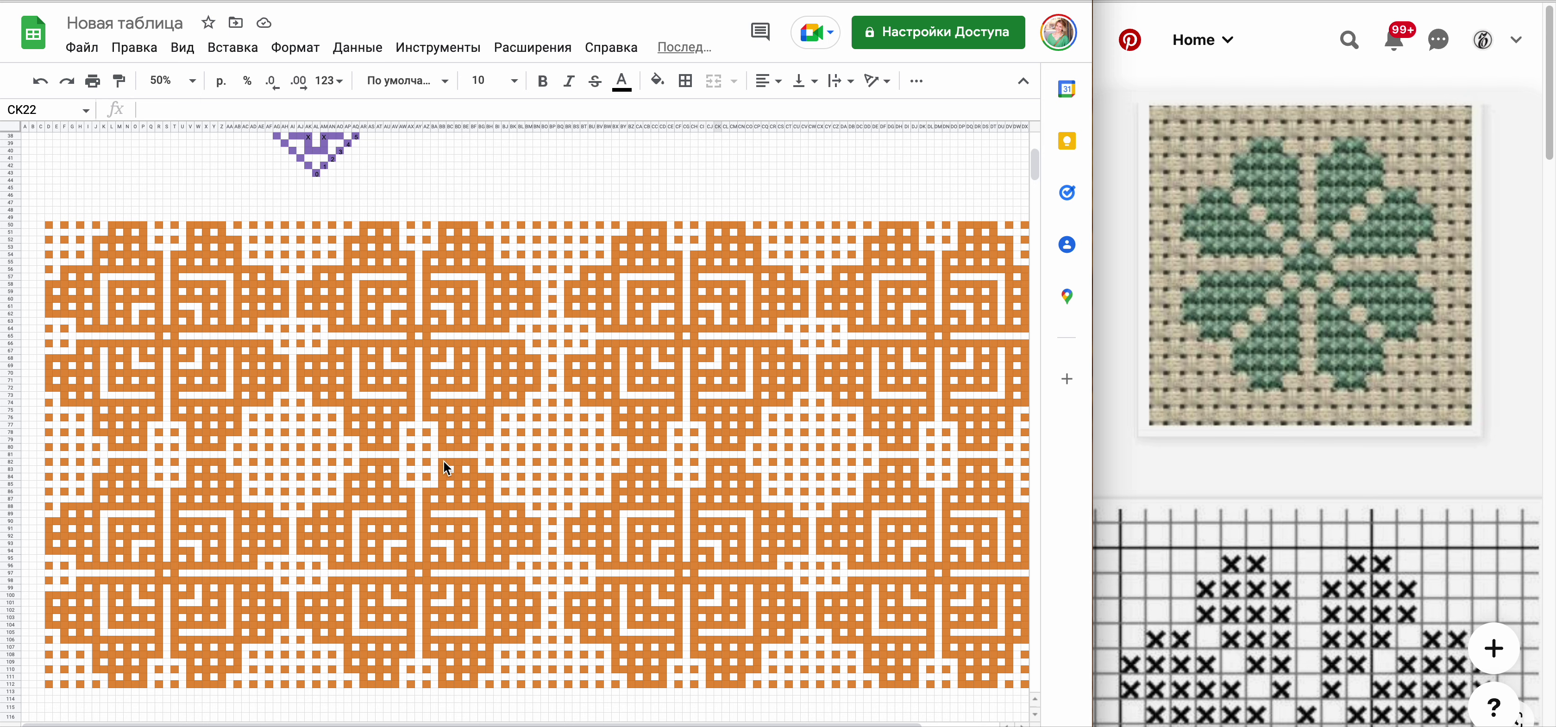
scroll(516, 438, "up", 5)
scroll(517, 438, "up", 5)
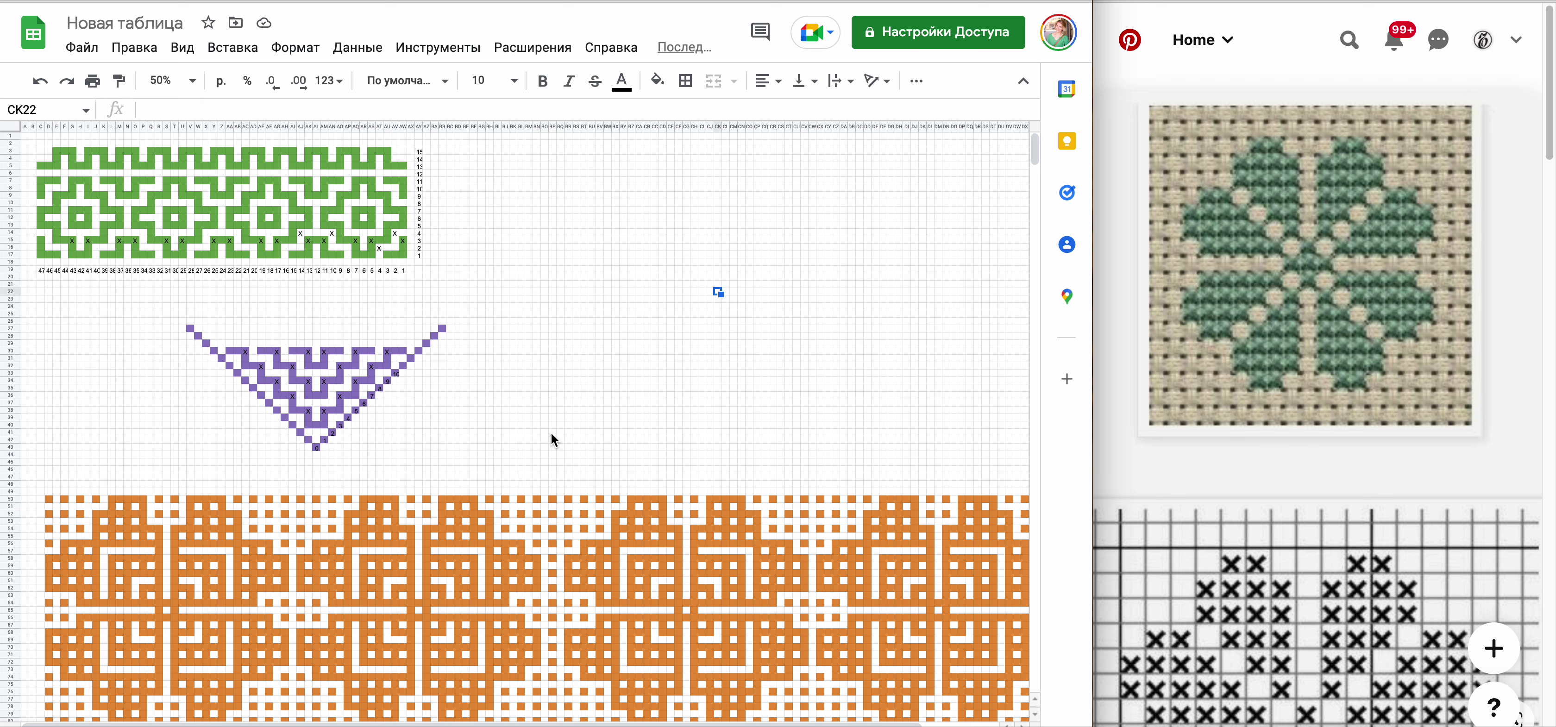
scroll(552, 434, "down", 2)
scroll(552, 435, "down", 5)
scroll(552, 434, "down", 3)
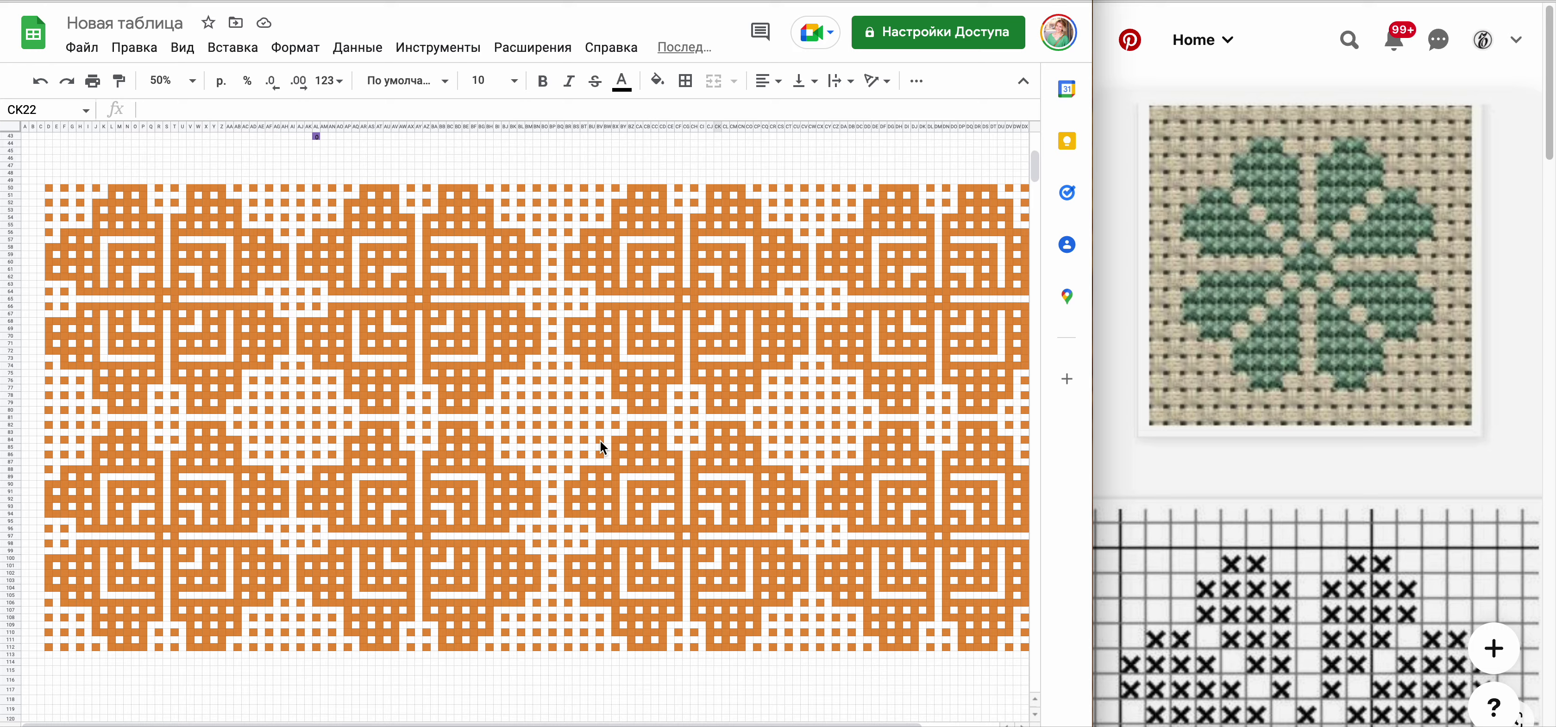
scroll(602, 447, "up", 10)
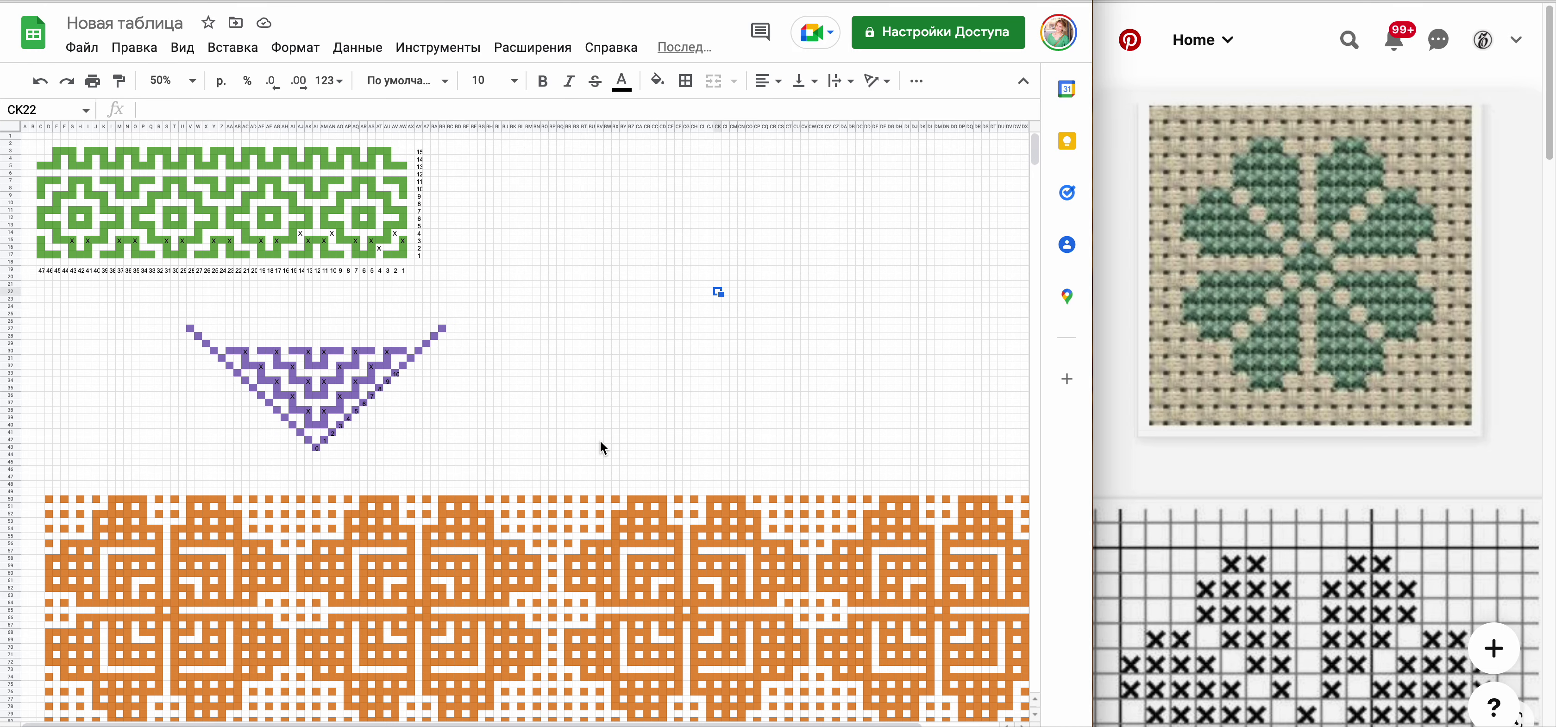